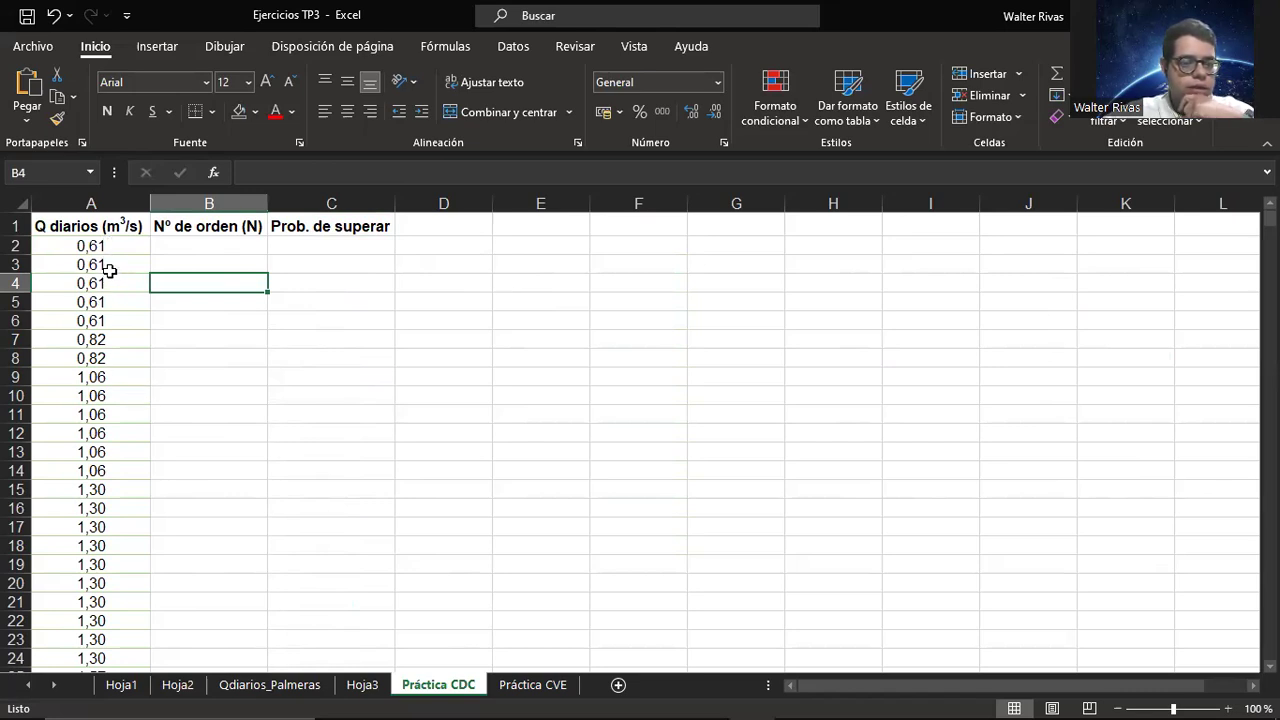
Step: Examine the yearly daily flow tables on the Qdiarios_Palmeras sheet, from the 1988 records through the 1996 records
{"action": "left_click", "coordinate": [120, 690]}
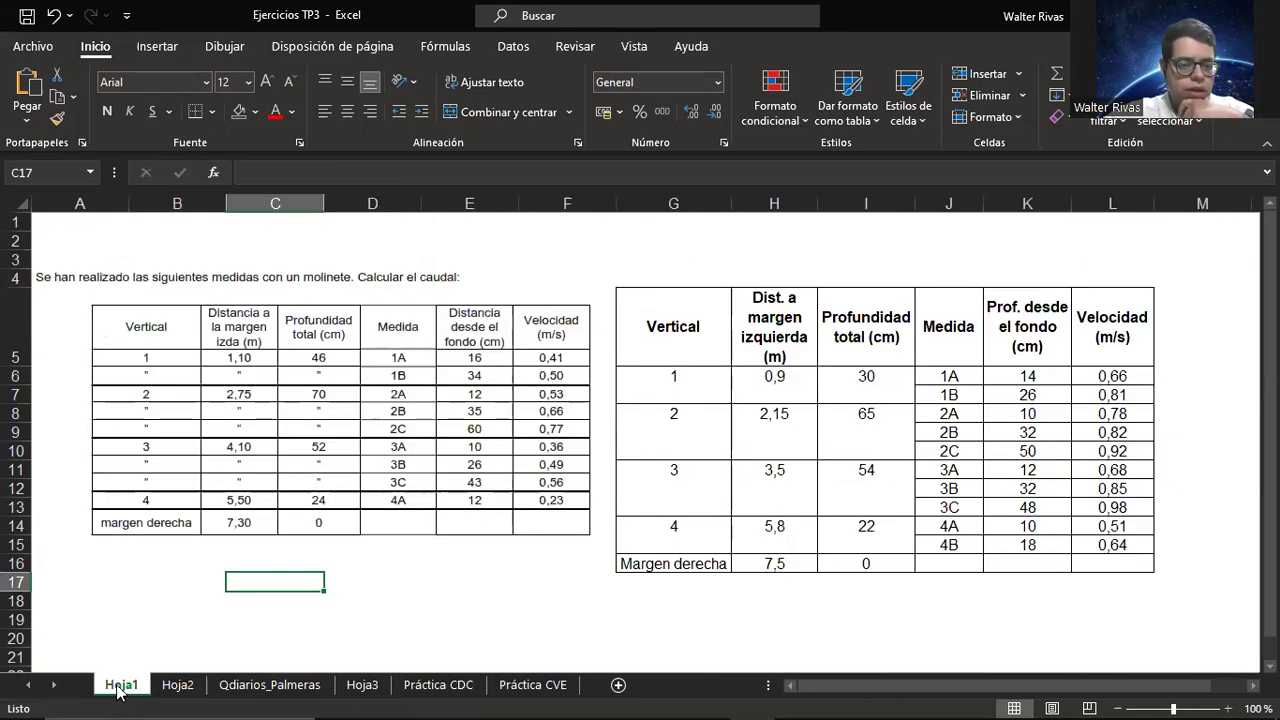
{"action": "left_click", "coordinate": [177, 685]}
{"action": "left_click", "coordinate": [270, 685]}
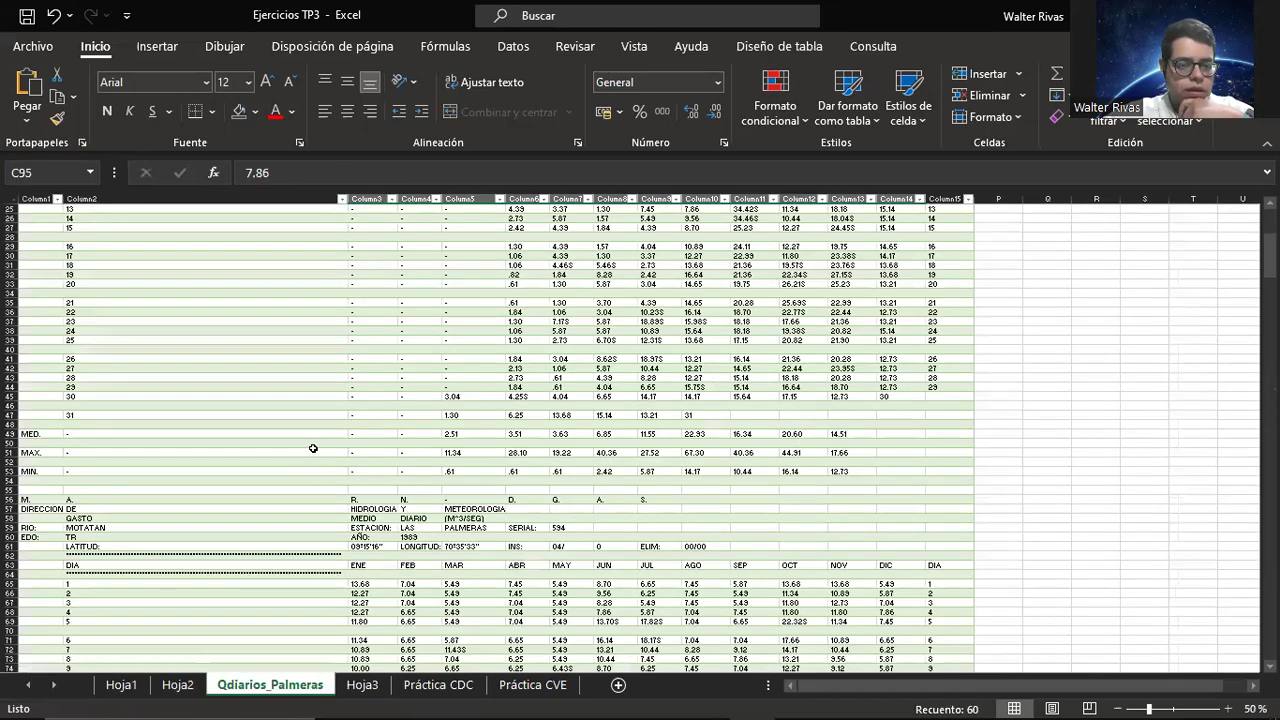
{"action": "scroll", "coordinate": [360, 450], "scroll_direction": "up", "scroll_amount": 8}
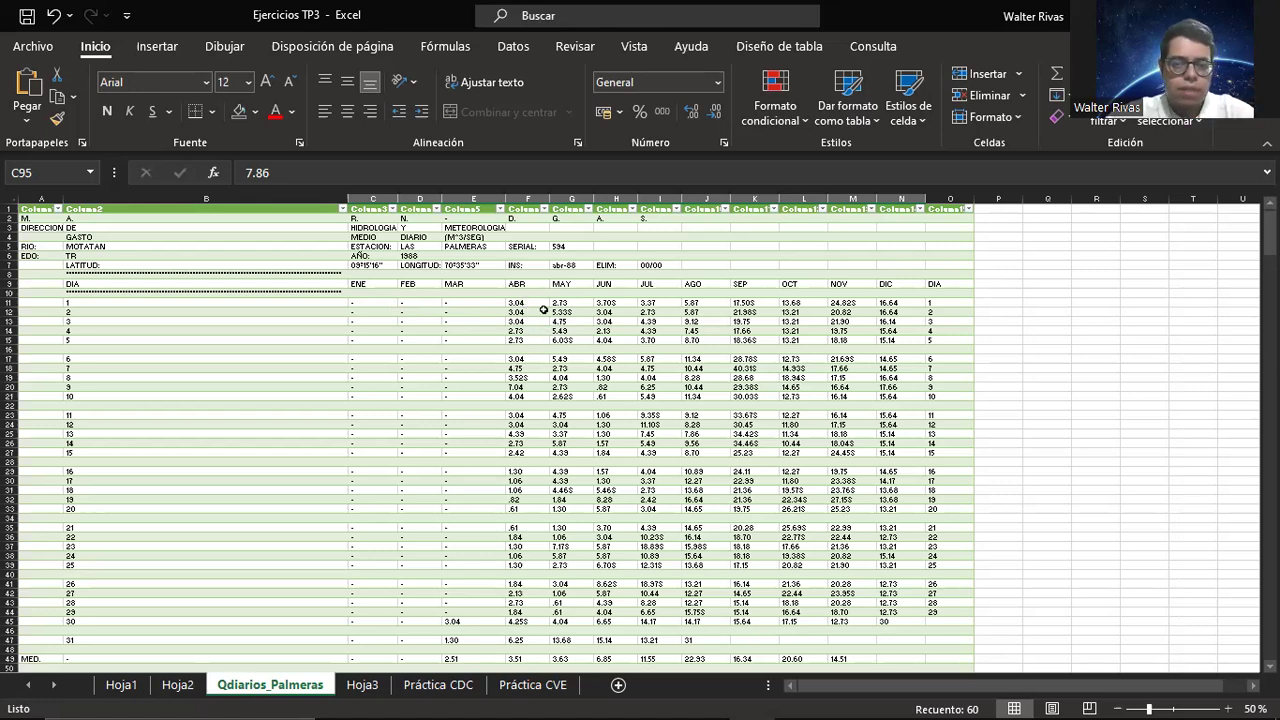
{"action": "scroll", "coordinate": [511, 479], "scroll_direction": "down", "scroll_amount": 3}
{"action": "scroll", "coordinate": [511, 479], "scroll_direction": "up", "scroll_amount": 3}
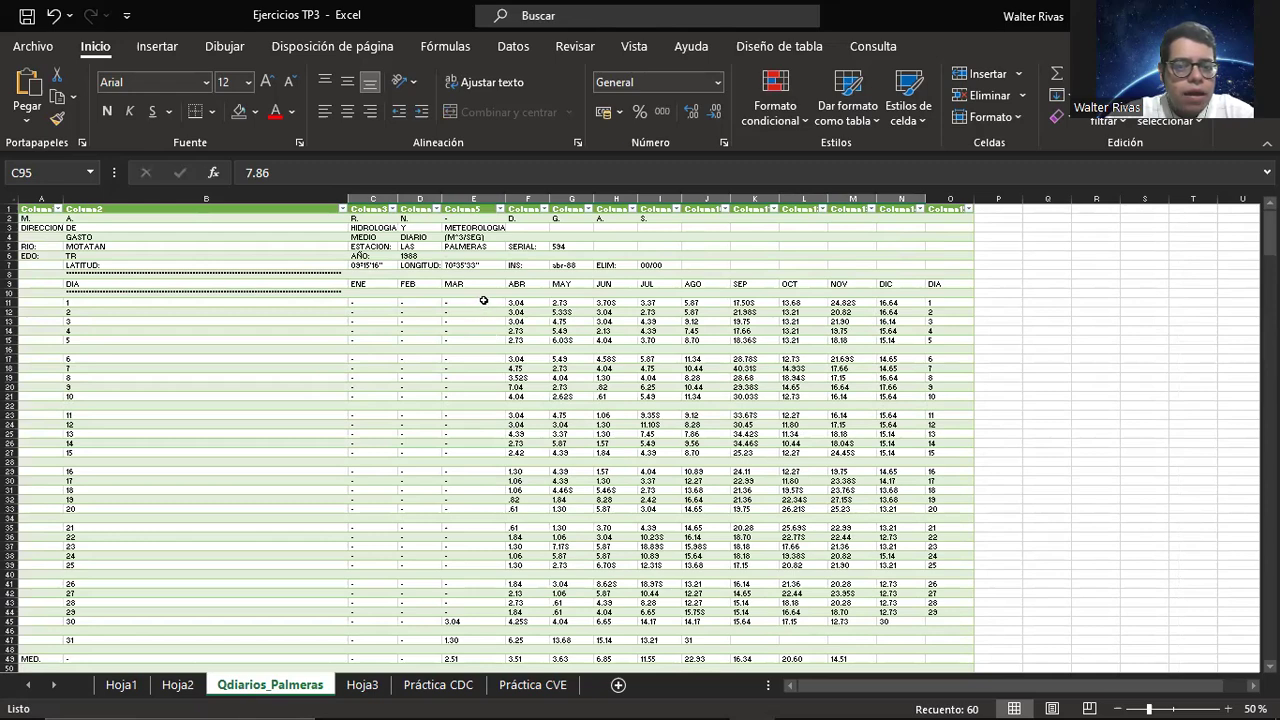
{"action": "scroll", "coordinate": [507, 351], "scroll_direction": "down", "scroll_amount": 20}
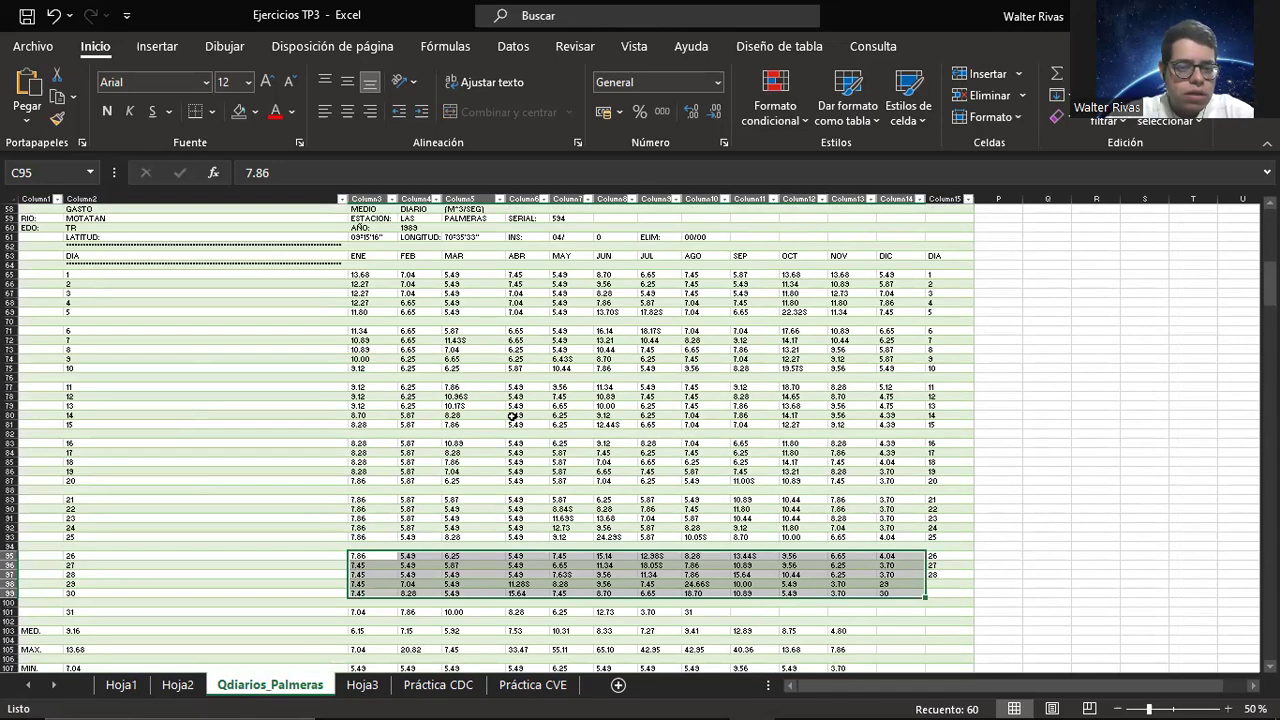
{"action": "scroll", "coordinate": [507, 351], "scroll_direction": "down", "scroll_amount": 20}
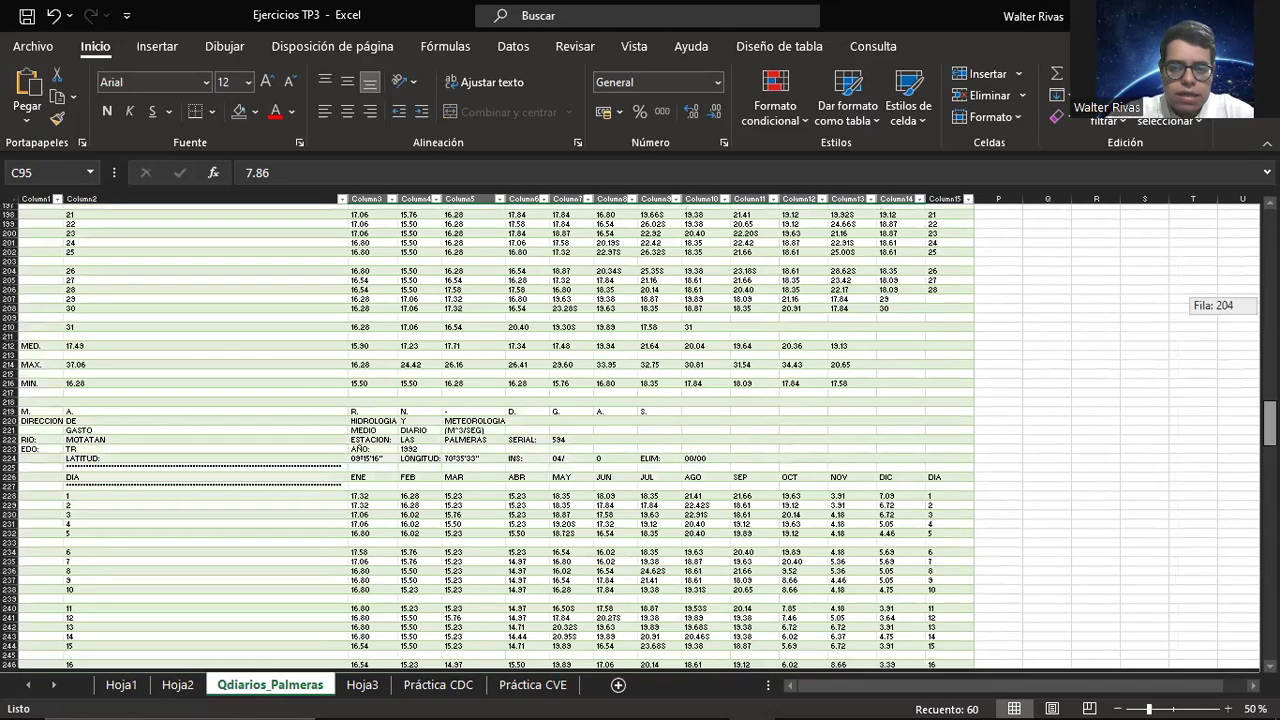
{"action": "scroll", "coordinate": [640, 438], "scroll_direction": "down", "scroll_amount": 20}
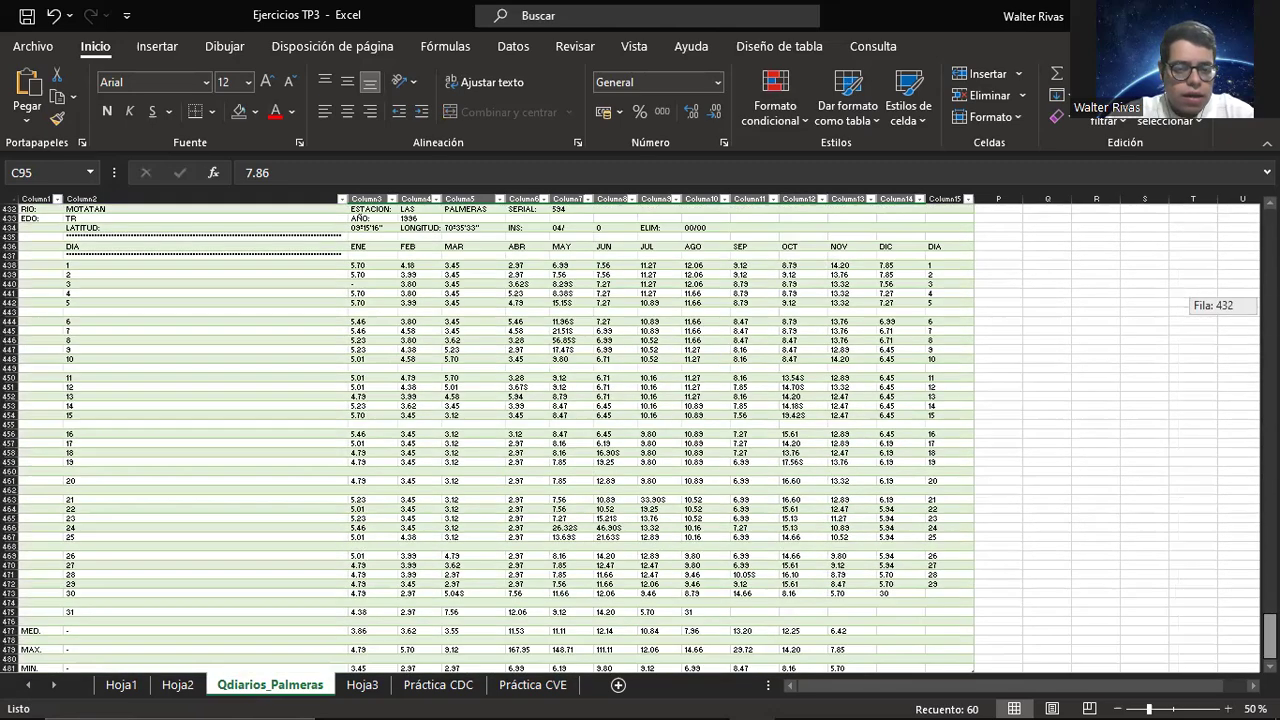
{"action": "left_click_drag", "start_coordinate": [1270, 636], "coordinate": [1270, 482]}
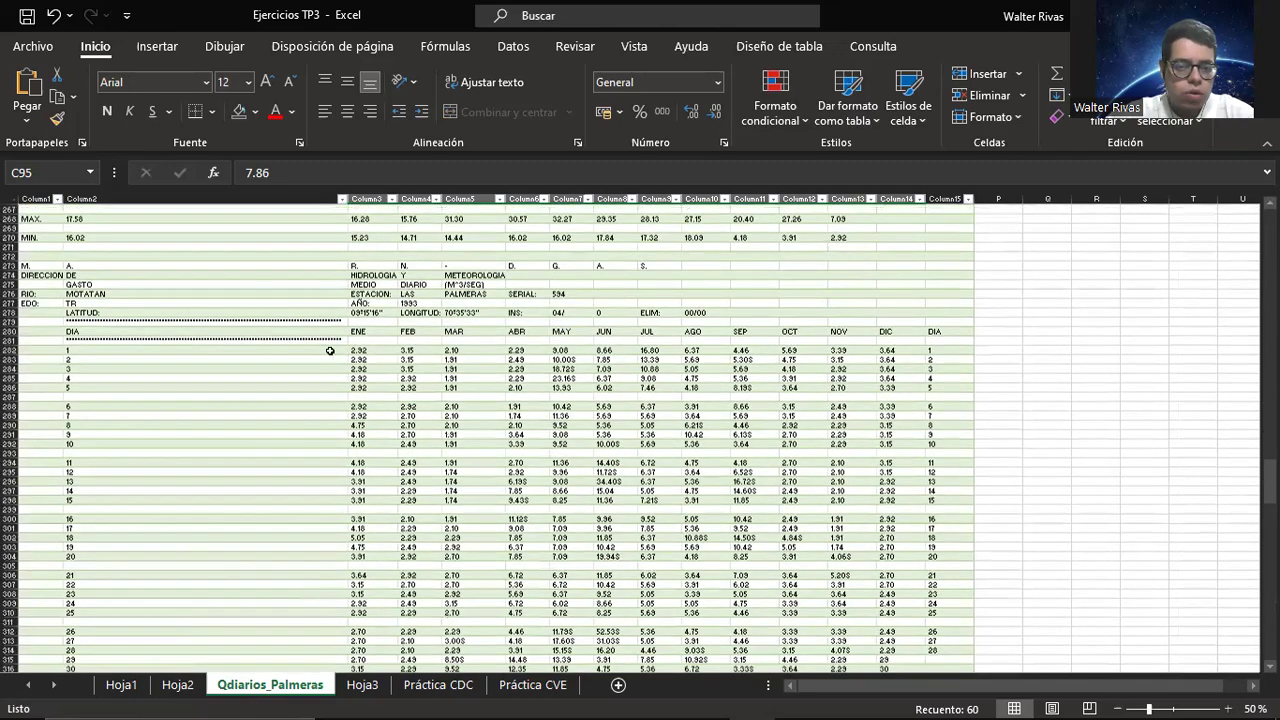
{"action": "left_click", "coordinate": [372, 350]}
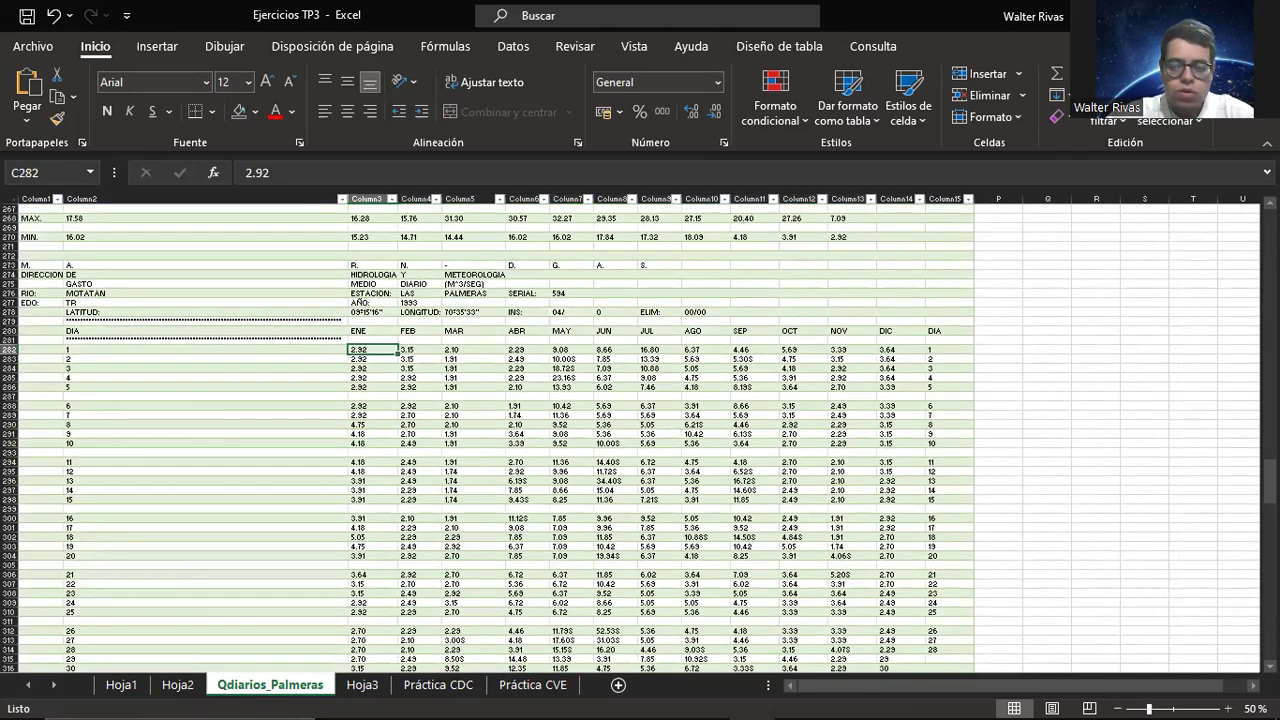
{"action": "left_click_drag", "start_coordinate": [1270, 483], "coordinate": [1270, 233]}
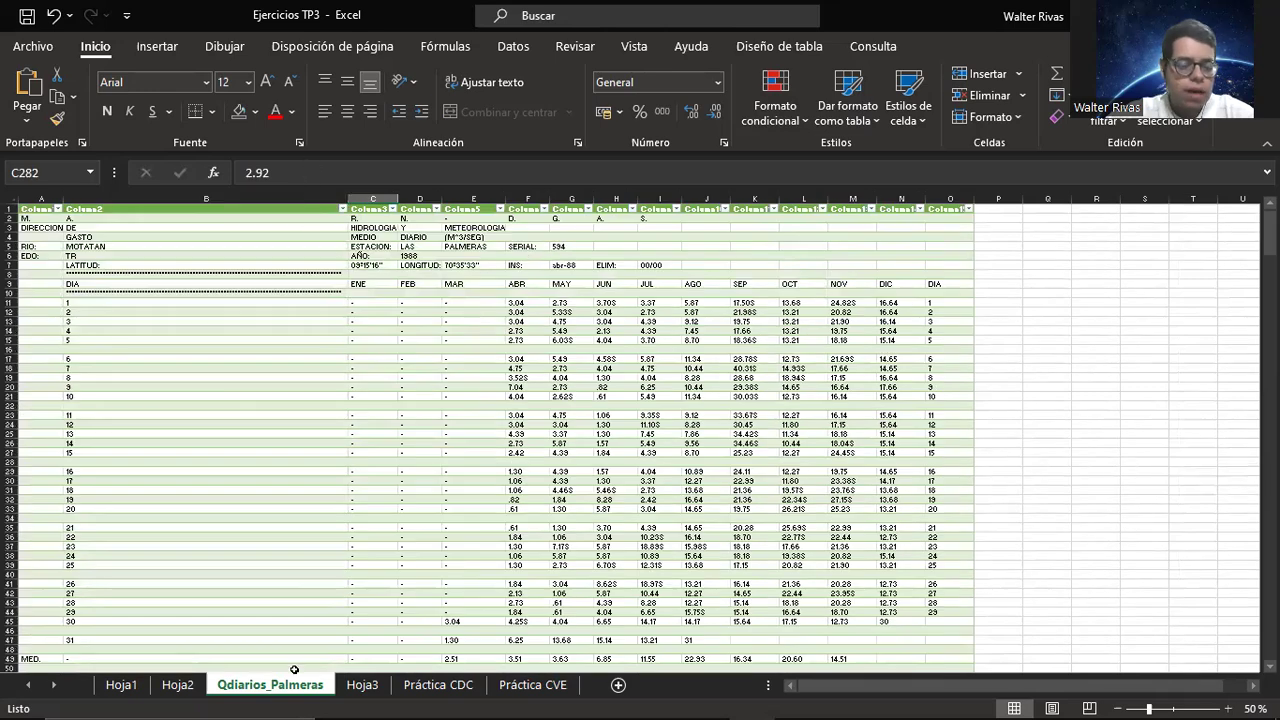
Step: Sort the daily flows in column A of the Práctica CDC sheet from largest to smallest, continuing with the current selection only
{"action": "left_click", "coordinate": [435, 685]}
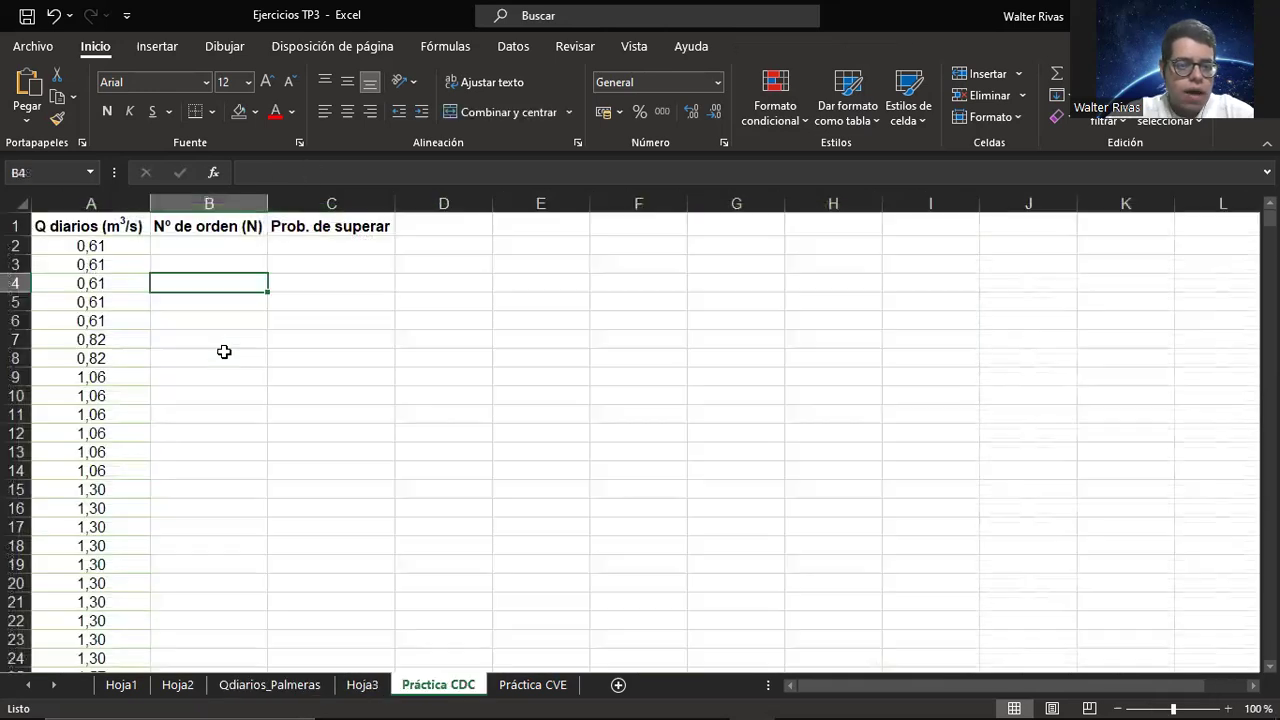
{"action": "left_click", "coordinate": [86, 266]}
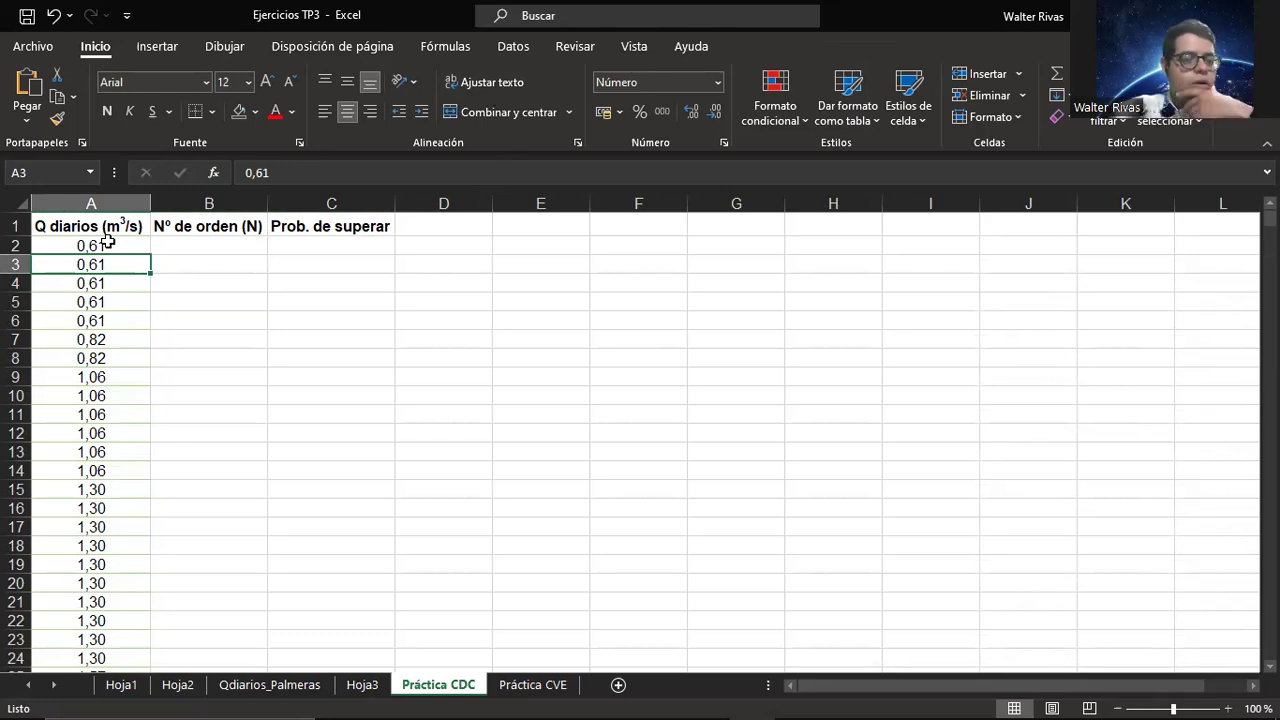
{"action": "left_click_drag", "start_coordinate": [107, 241], "coordinate": [106, 598]}
{"action": "left_click_drag", "start_coordinate": [1269, 651], "coordinate": [1269, 218]}
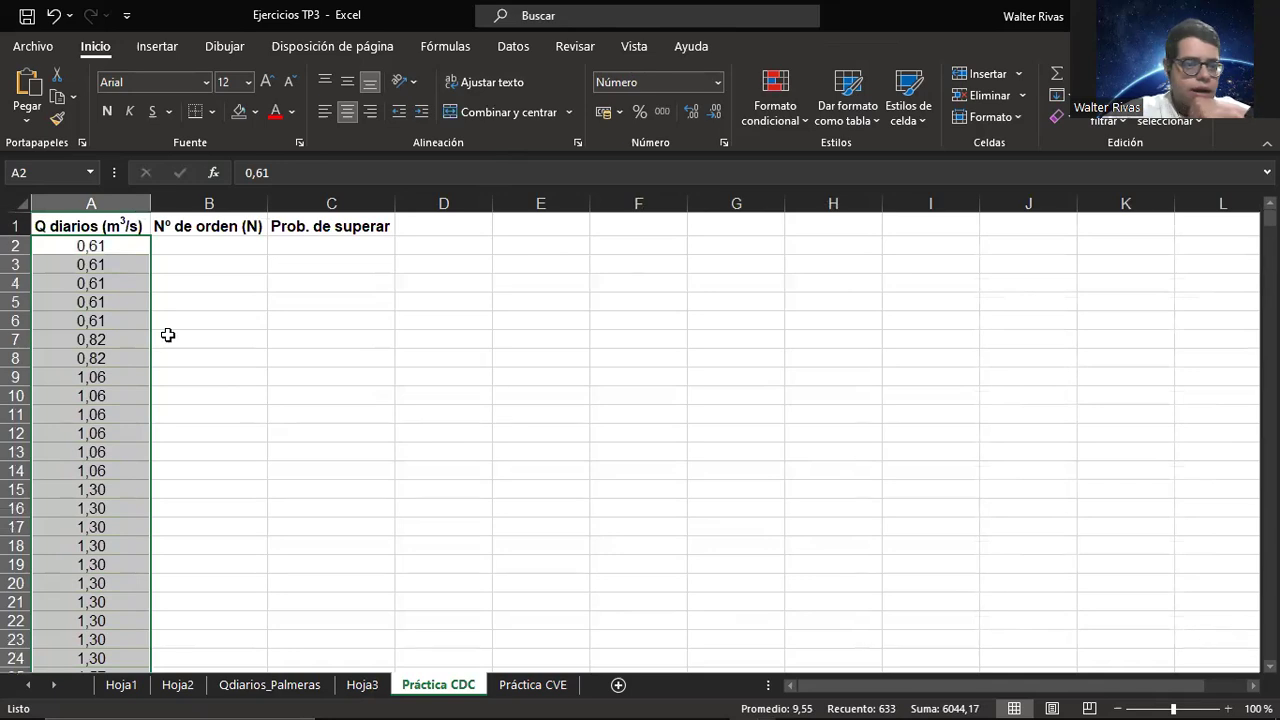
{"action": "right_click", "coordinate": [119, 244]}
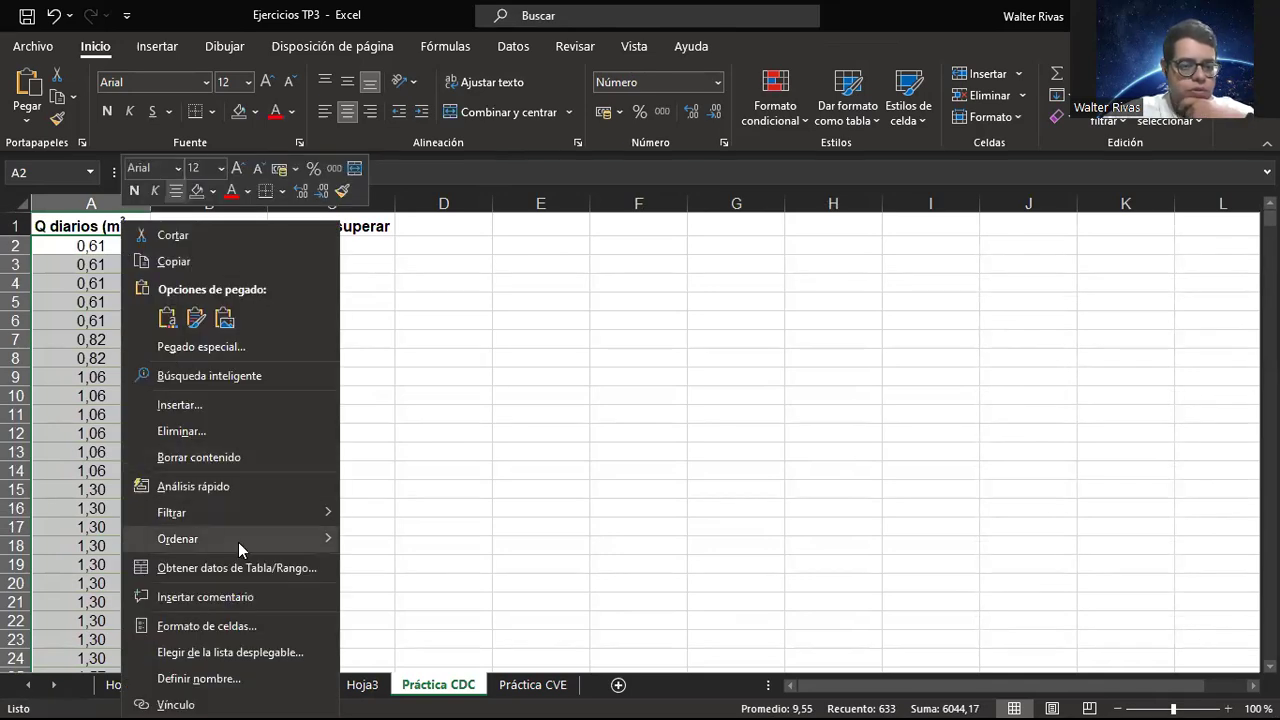
{"action": "mouse_move", "coordinate": [238, 542]}
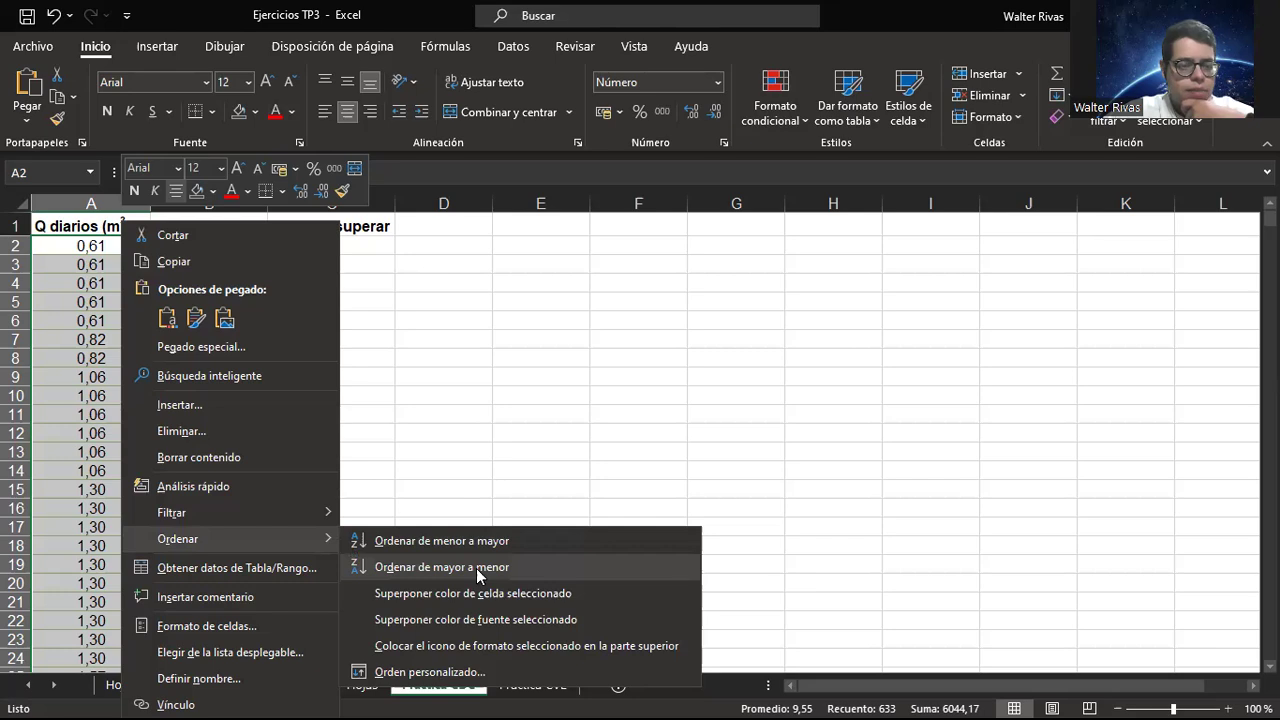
{"action": "left_click", "coordinate": [478, 212]}
{"action": "left_click", "coordinate": [636, 246]}
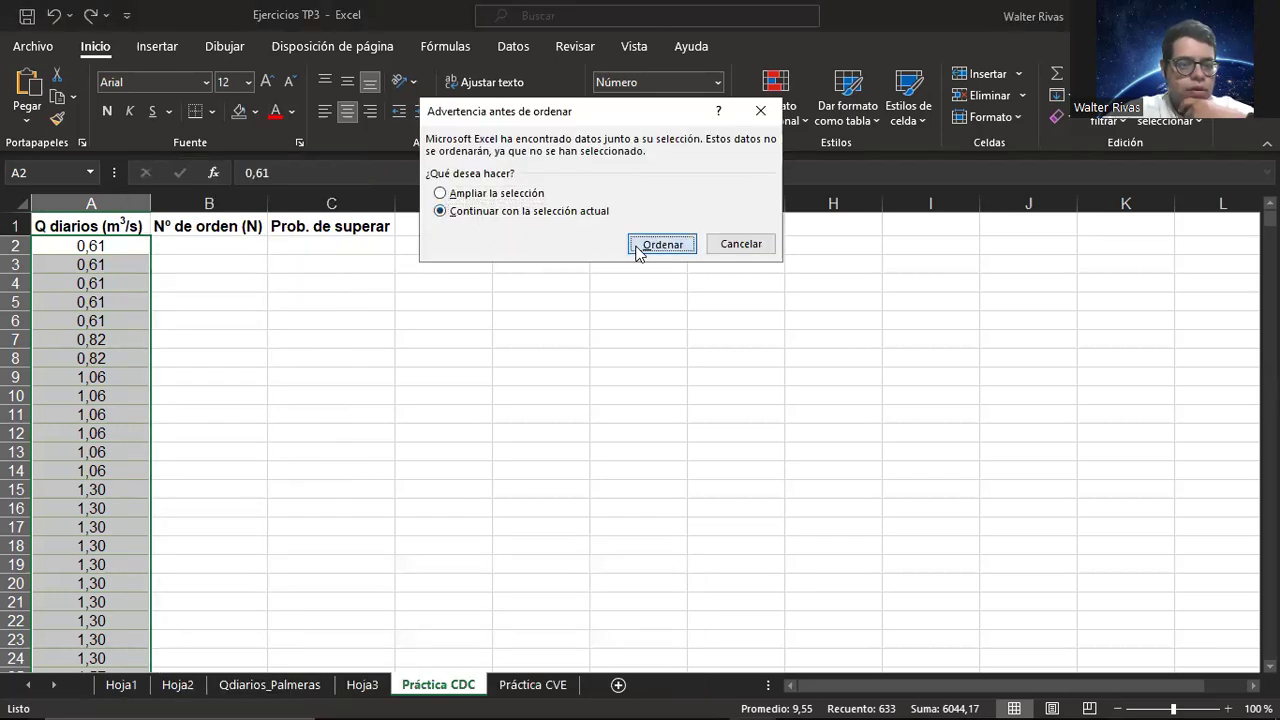
{"action": "left_click", "coordinate": [212, 278]}
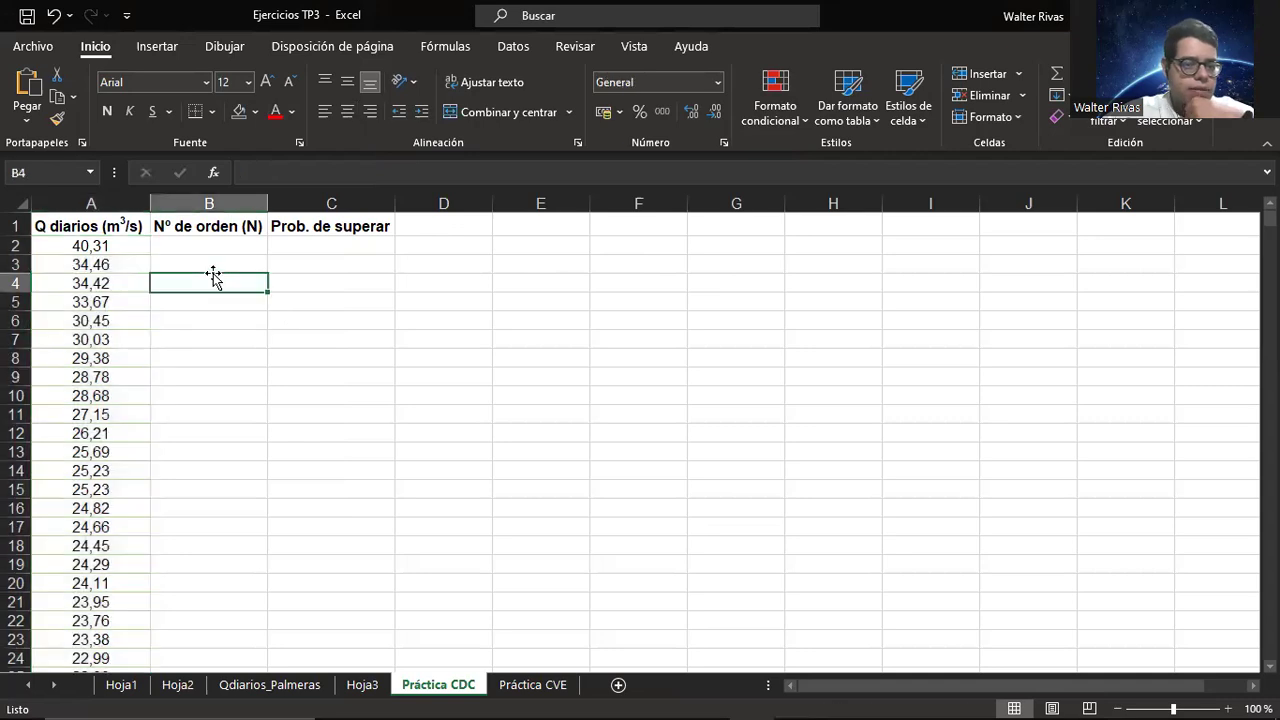
Step: Count the daily flow values in column A and record the count as 633 in F1, with the label N in E1
{"action": "left_click", "coordinate": [127, 242]}
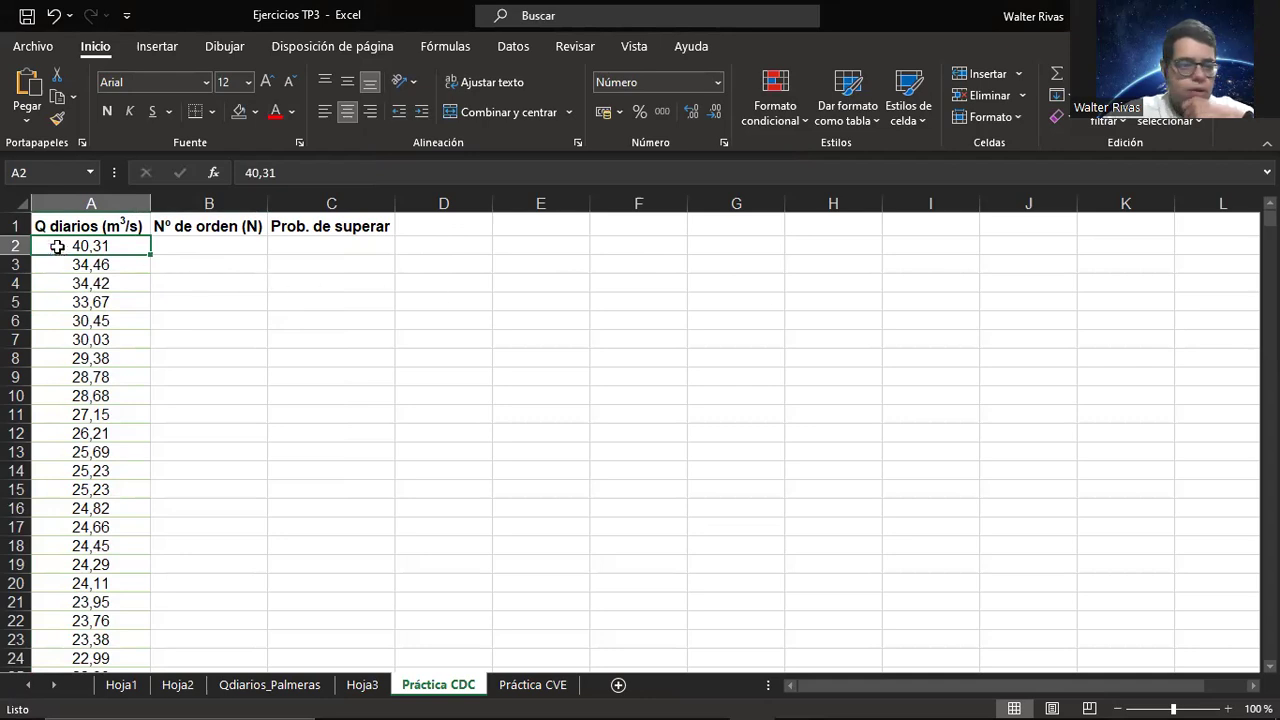
{"action": "left_click_drag", "start_coordinate": [101, 245], "coordinate": [110, 596]}
{"action": "left_click_drag", "start_coordinate": [1269, 651], "coordinate": [1269, 218]}
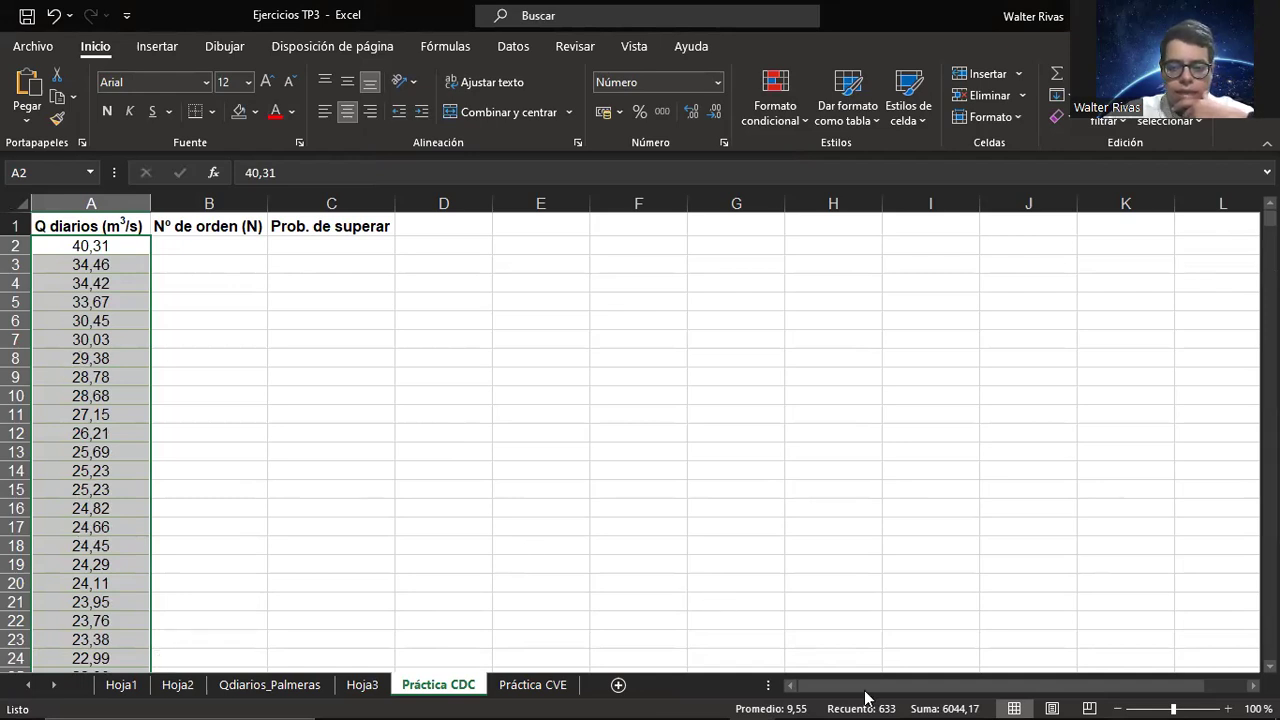
{"action": "left_click", "coordinate": [586, 228]}
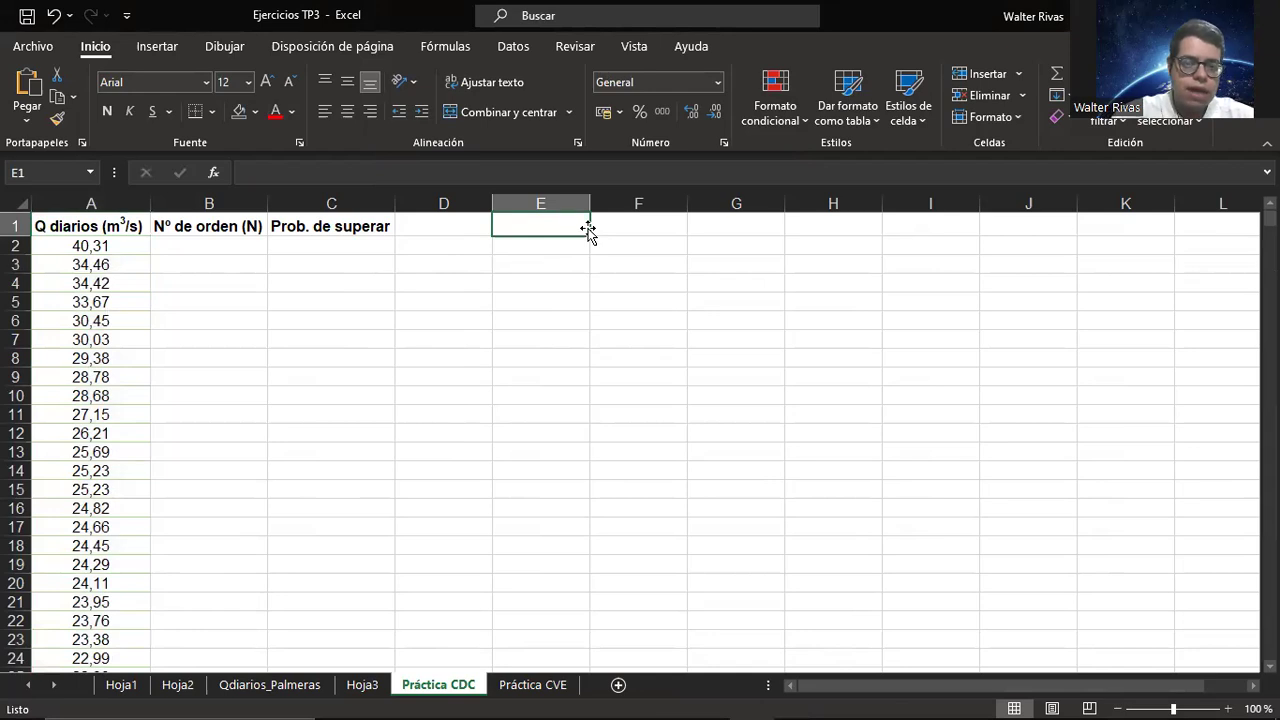
{"action": "type", "text": "N"}
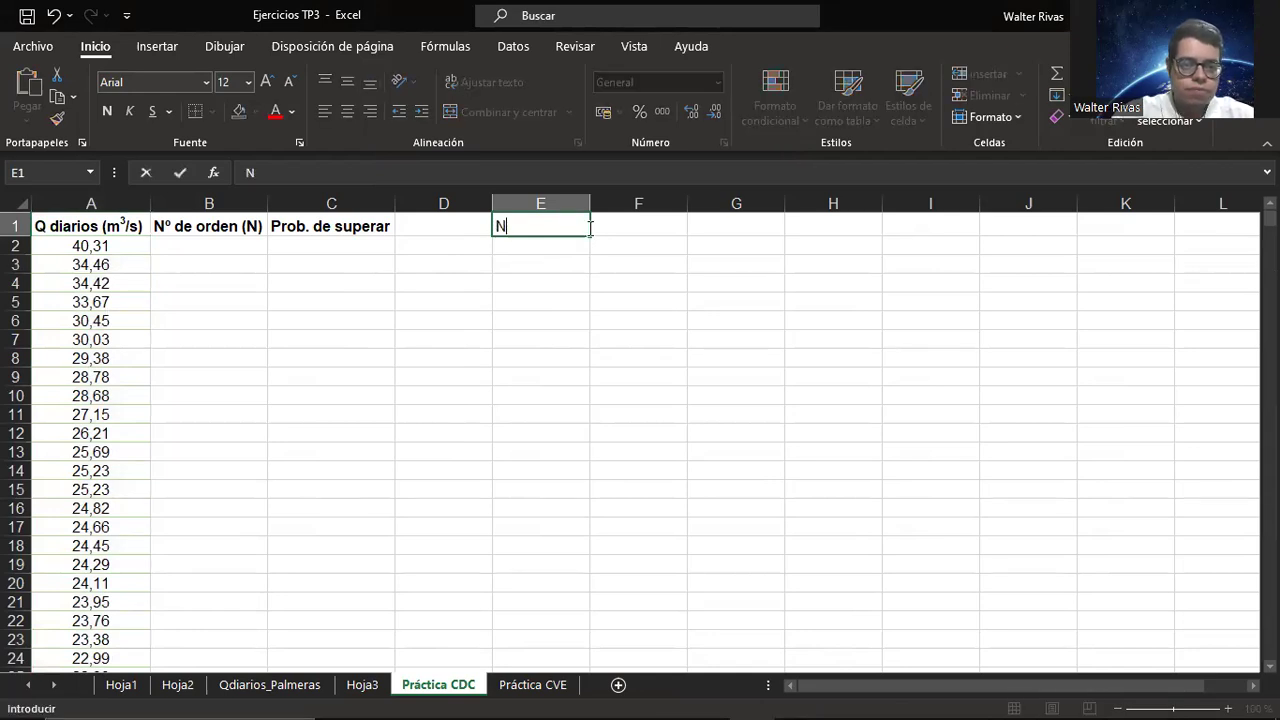
{"action": "key", "text": "Tab"}
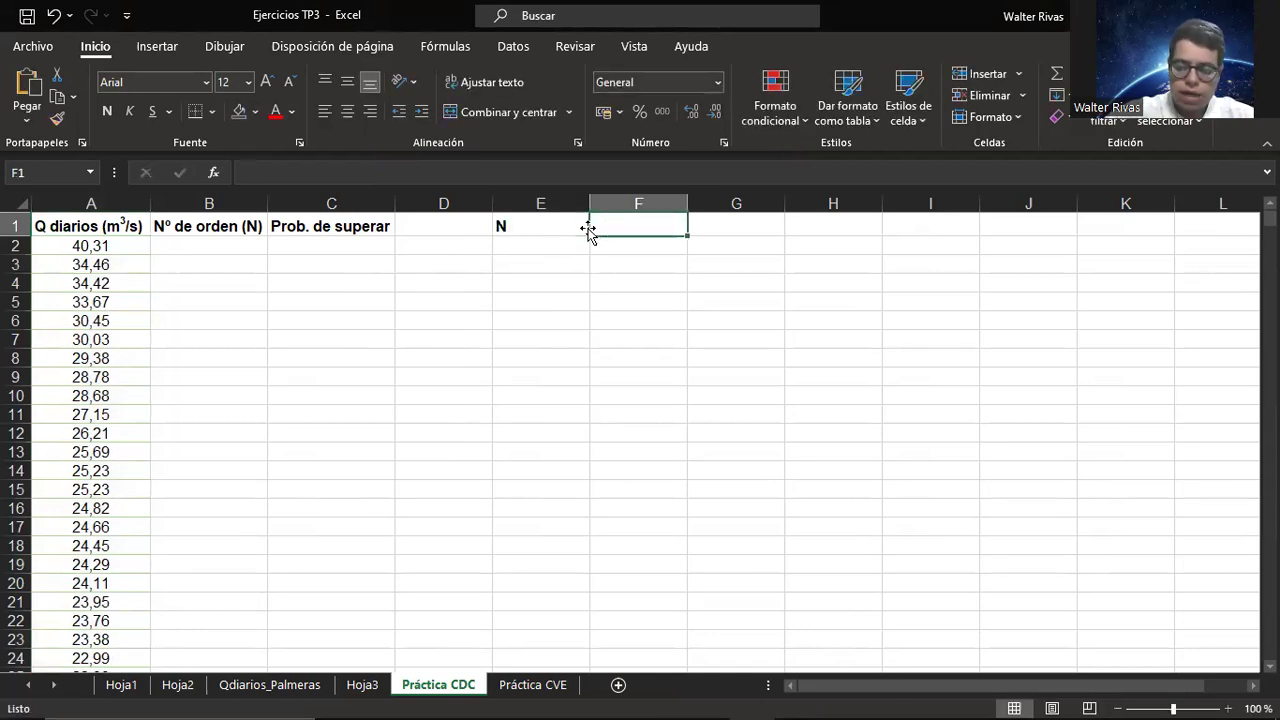
{"action": "type", "text": "633"}
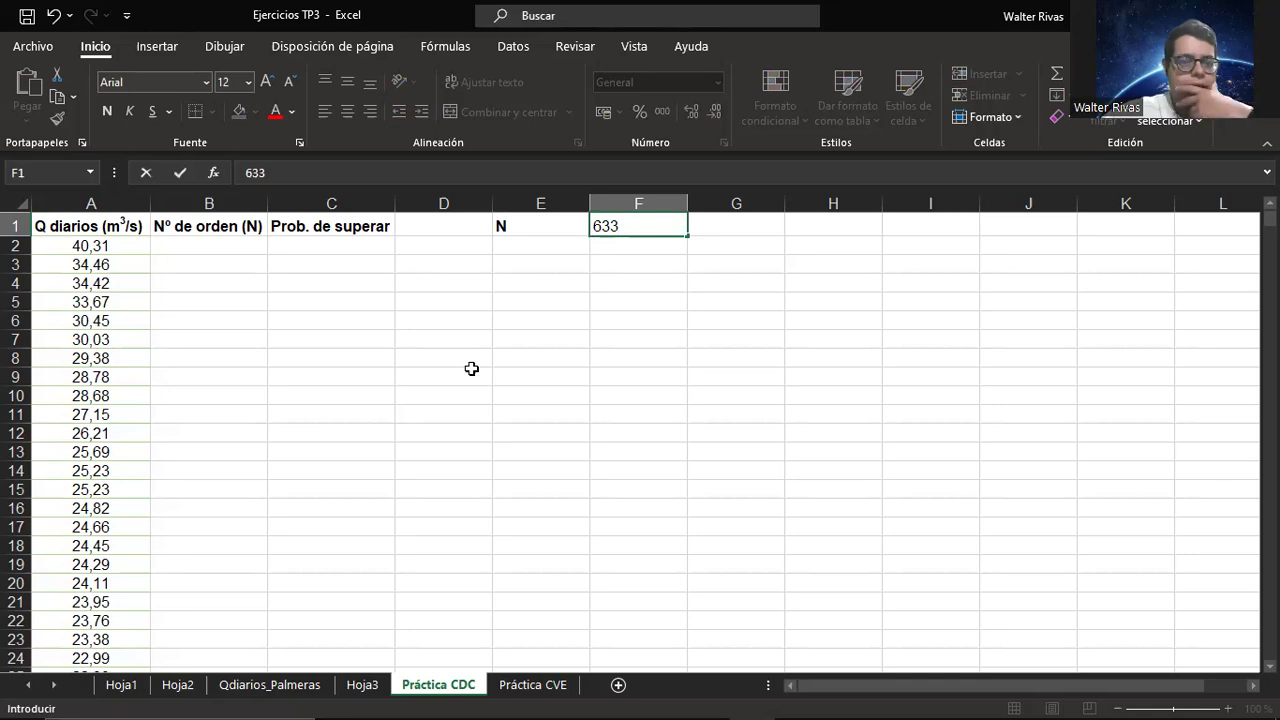
{"action": "left_click", "coordinate": [477, 373]}
{"action": "left_click", "coordinate": [568, 223]}
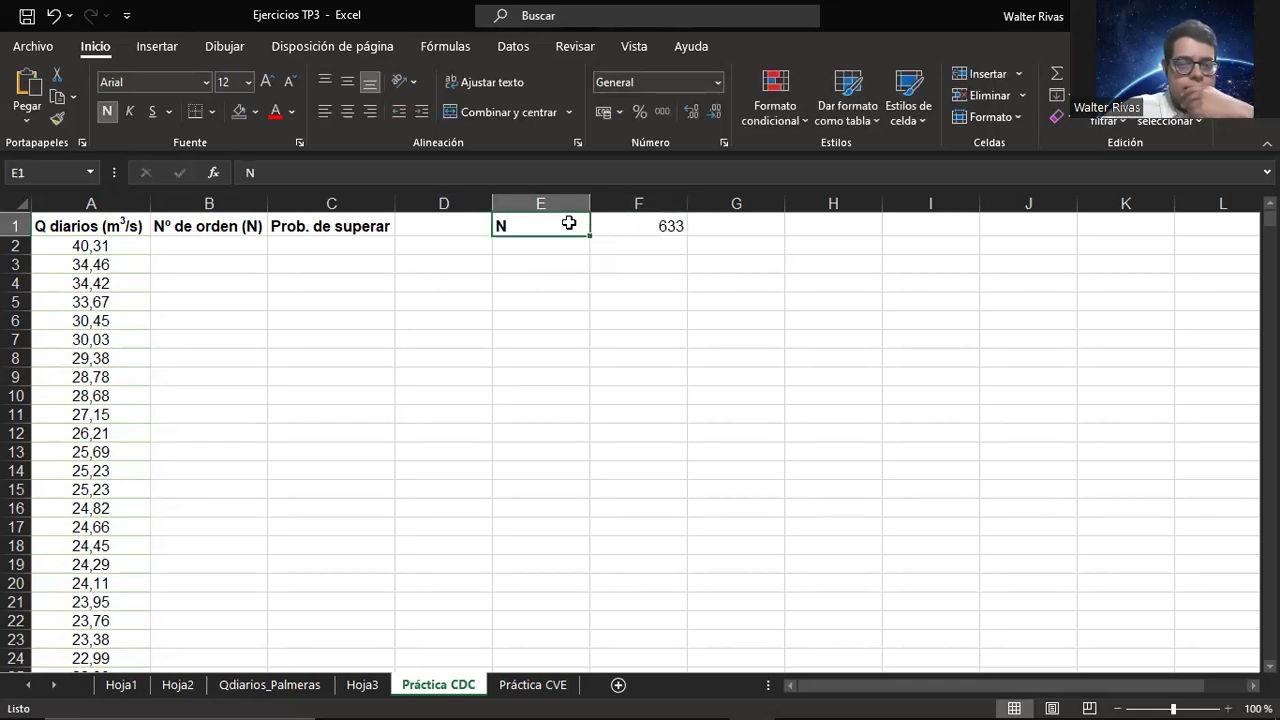
Step: Number the flows in column B as a fill series starting at 1 in B2 and running down to row 634
{"action": "left_click", "coordinate": [196, 253]}
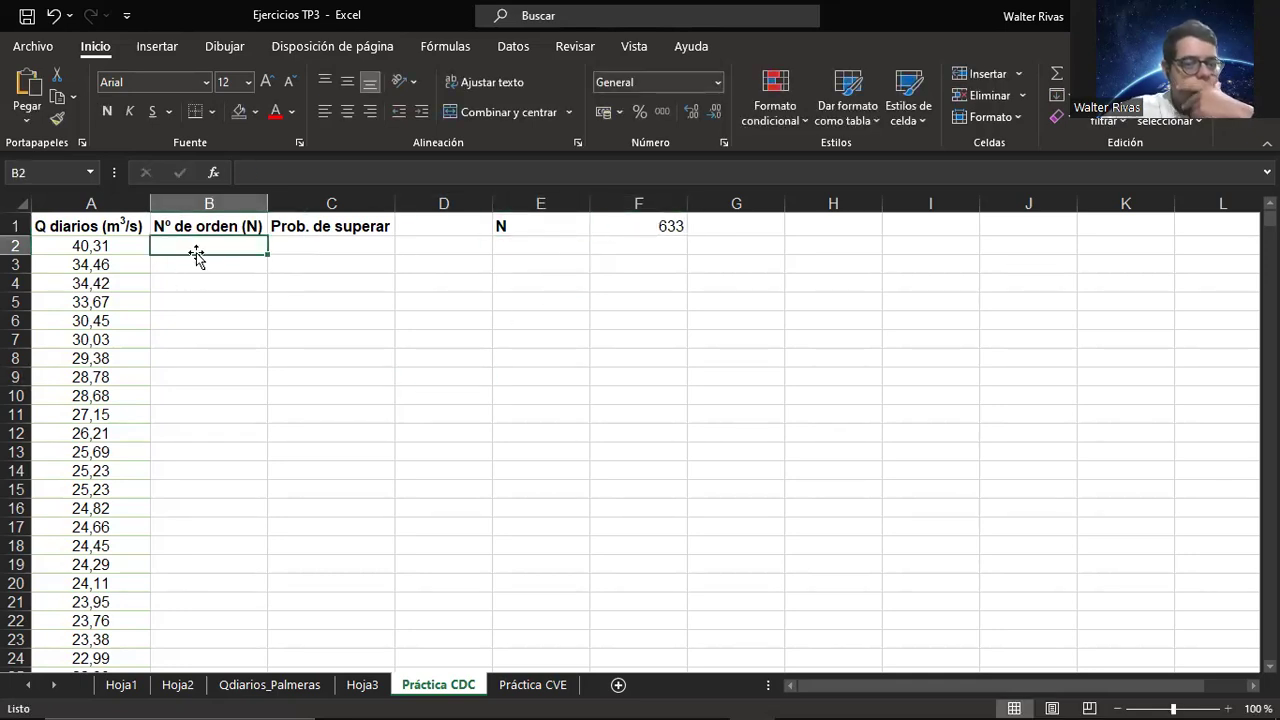
{"action": "type", "text": "1"}
{"action": "left_click", "coordinate": [214, 298]}
{"action": "left_click", "coordinate": [241, 248]}
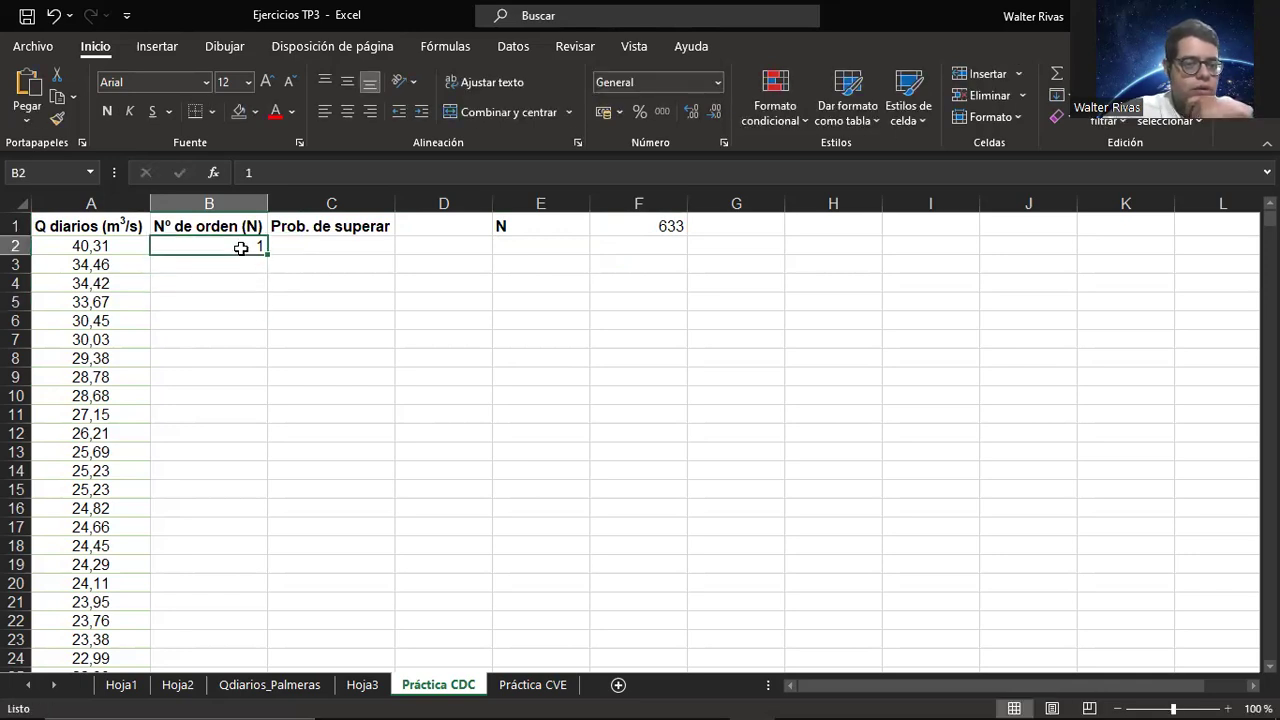
{"action": "left_click_drag", "start_coordinate": [267, 255], "coordinate": [200, 622]}
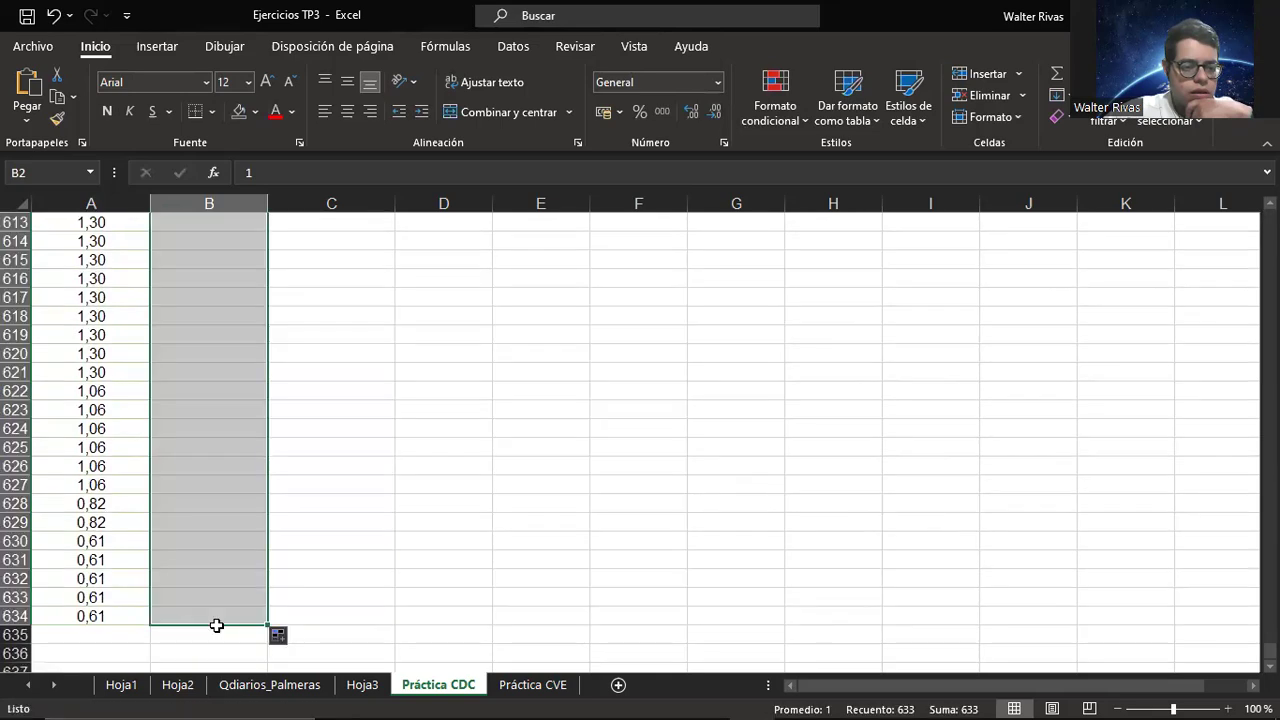
{"action": "left_click", "coordinate": [287, 641]}
{"action": "left_click", "coordinate": [330, 546]}
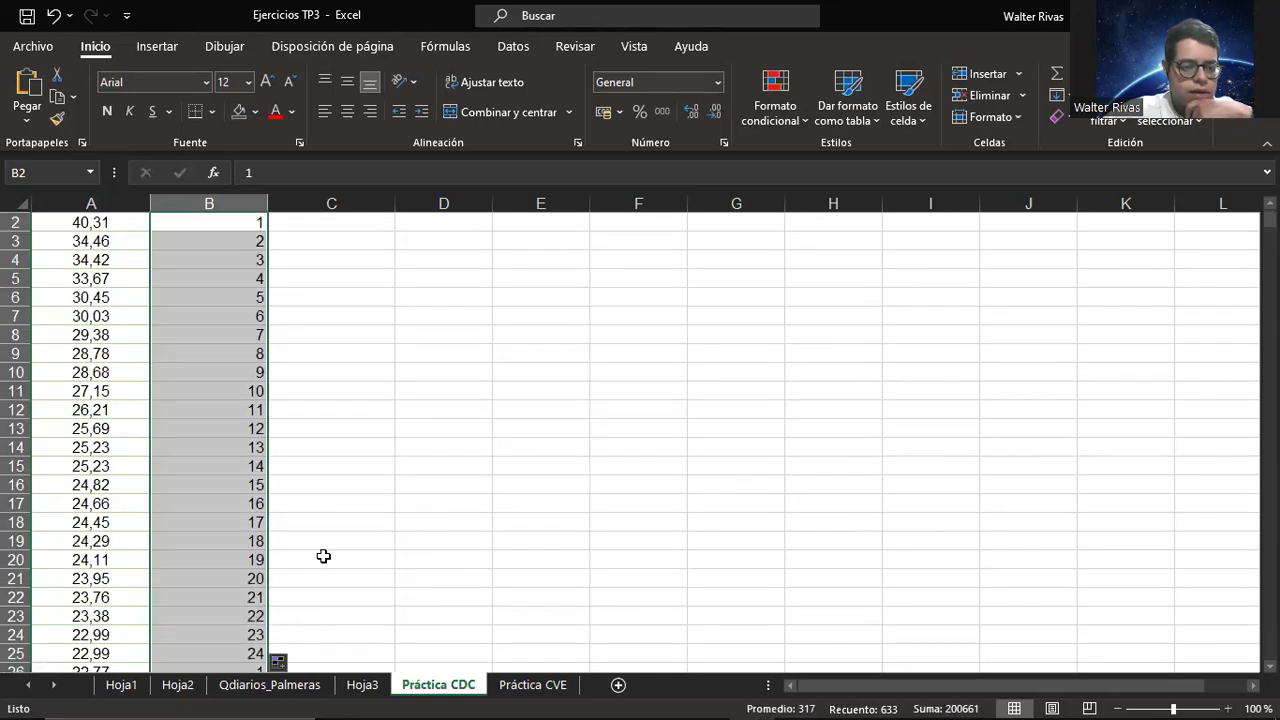
{"action": "left_click_drag", "start_coordinate": [1269, 220], "coordinate": [1091, 220]}
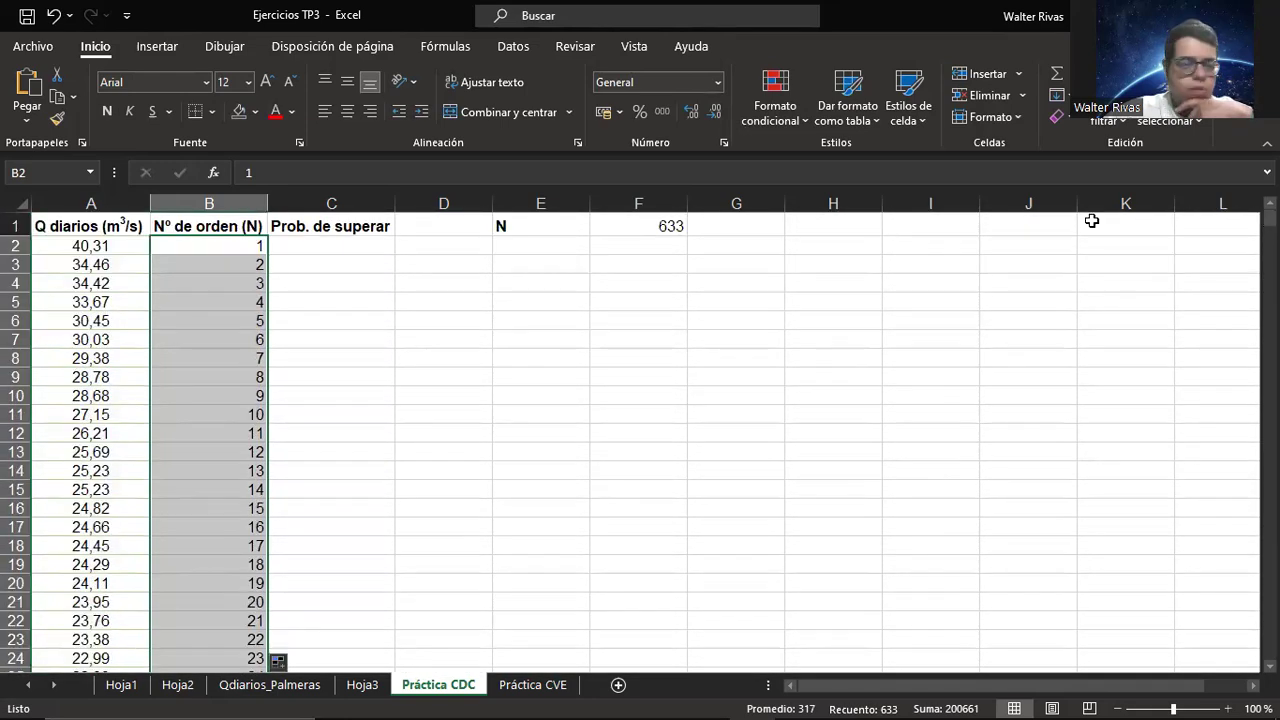
Step: Change the symbol in the B1 heading to lowercase so it reads "Nº de orden (n)"
{"action": "left_click", "coordinate": [314, 247]}
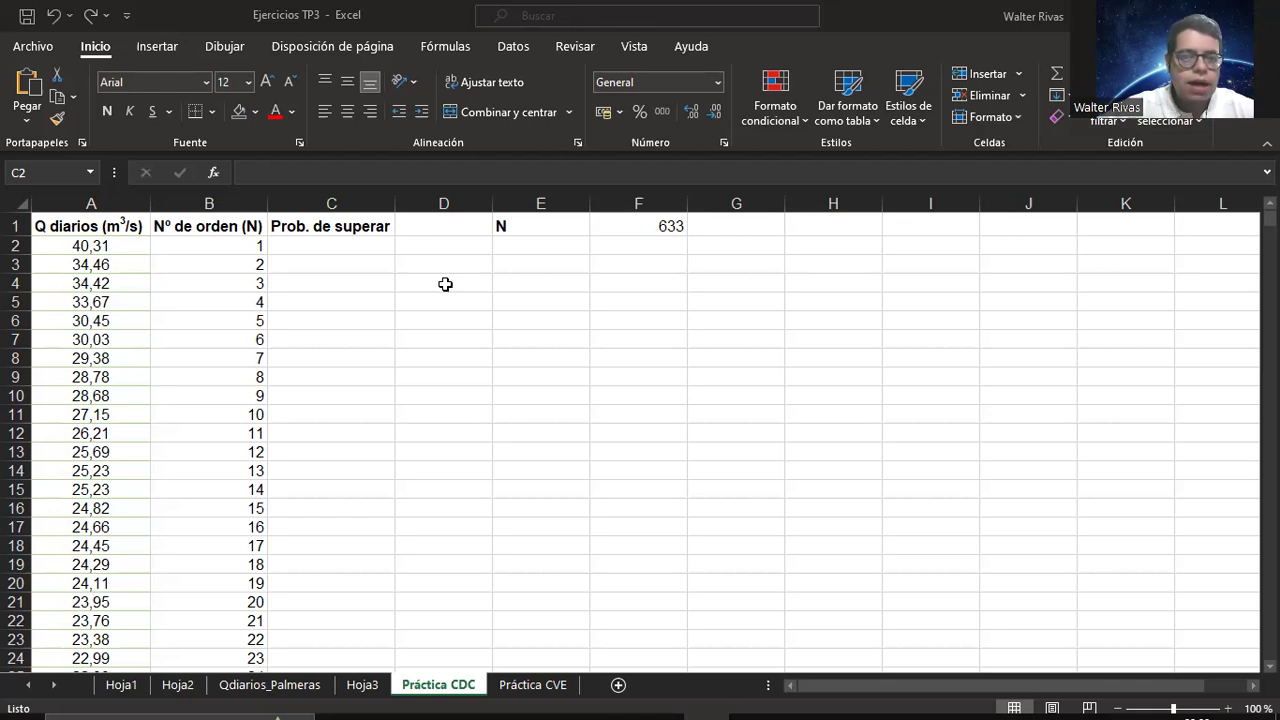
{"action": "double_click", "coordinate": [252, 226]}
{"action": "type", "text": "n"}
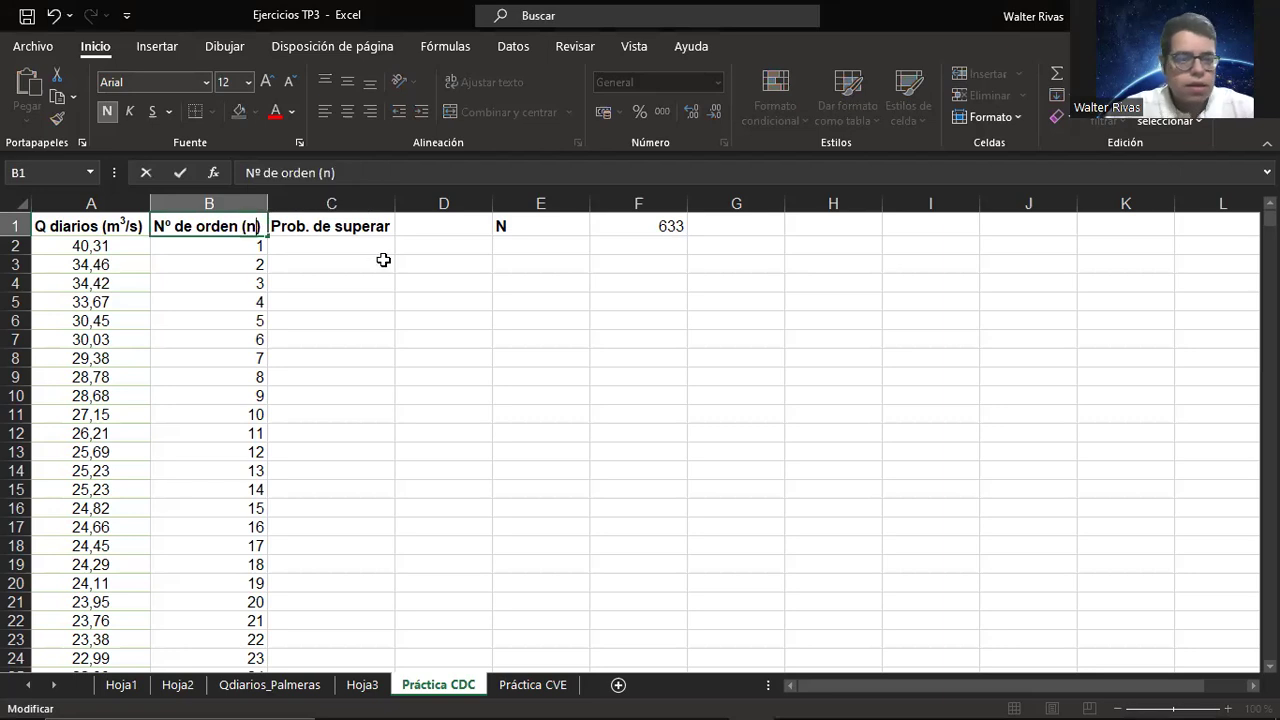
Step: Compute the exceedance probability in C2 as =B2/($F$1+1) and fill the formula down column C to row 634
{"action": "left_click", "coordinate": [370, 248]}
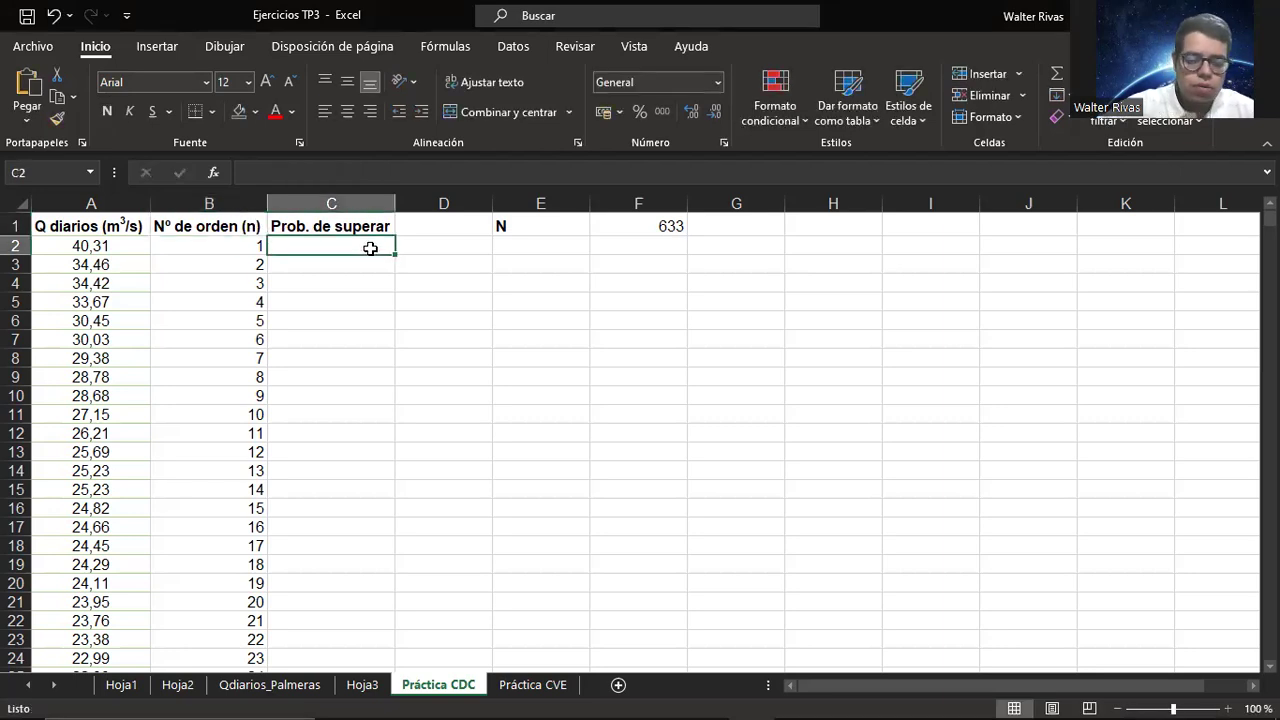
{"action": "type", "text": "=("}
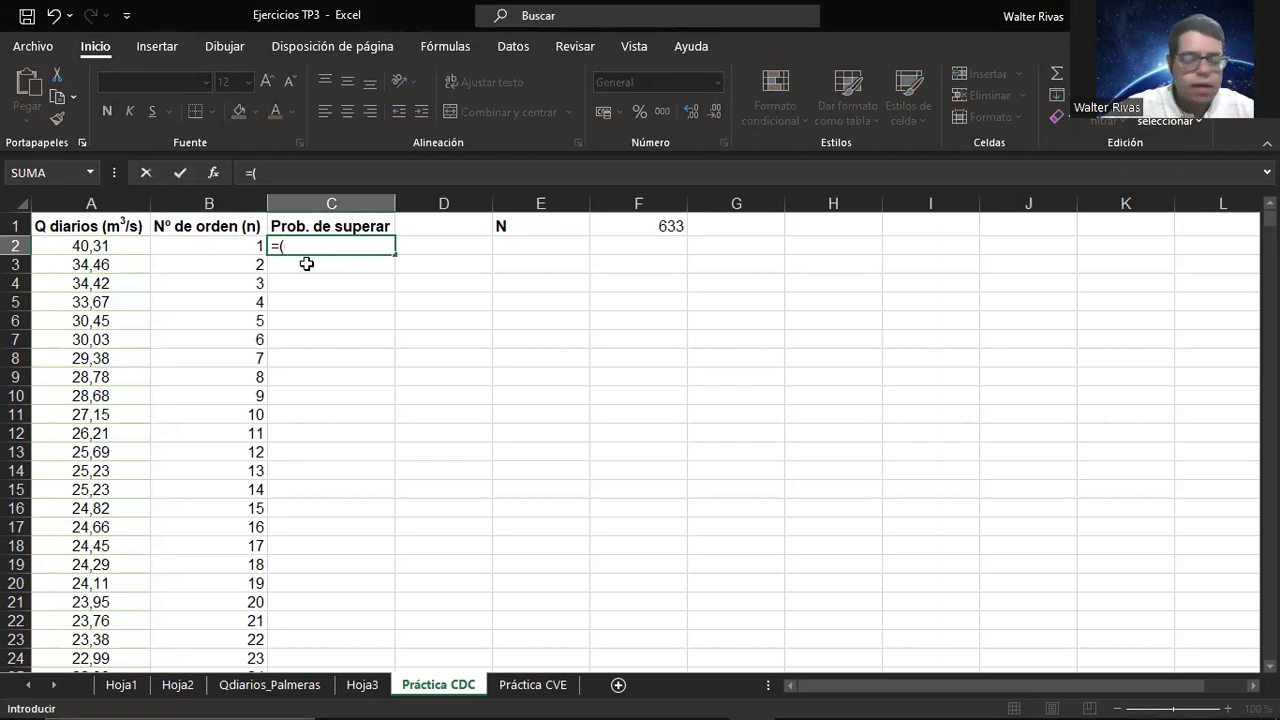
{"action": "left_click", "coordinate": [250, 245]}
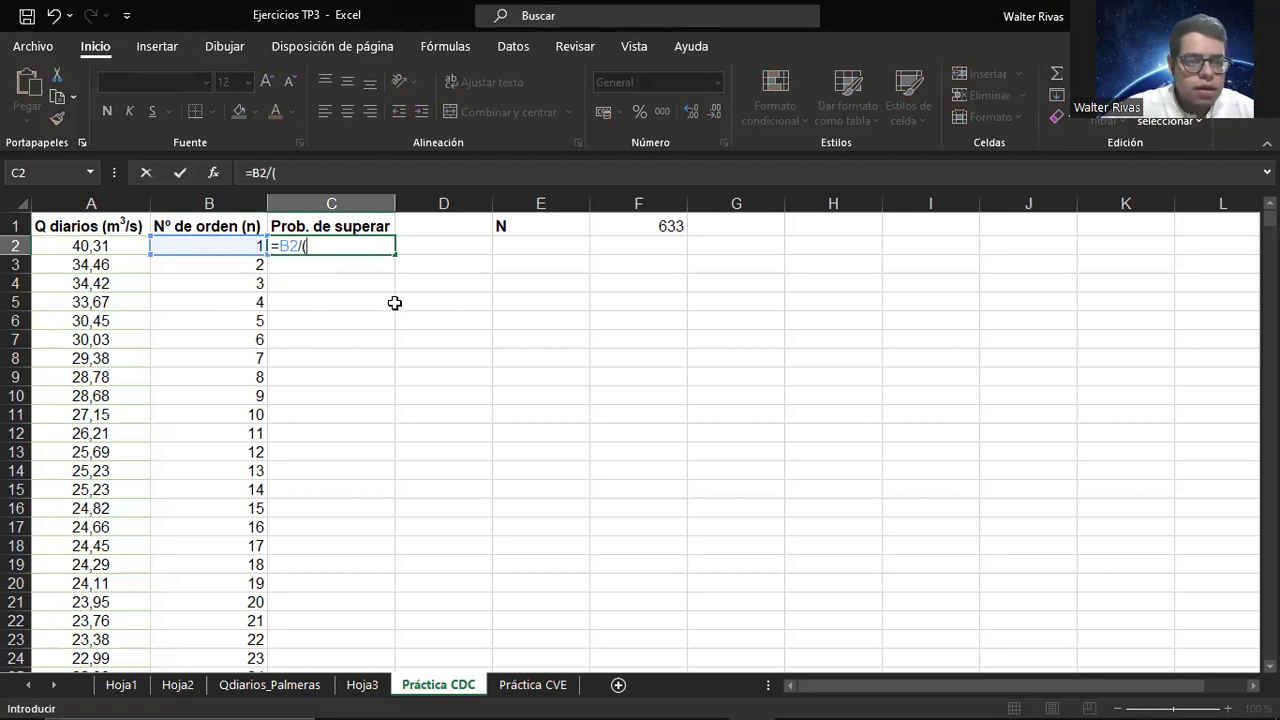
{"action": "left_click", "coordinate": [653, 225]}
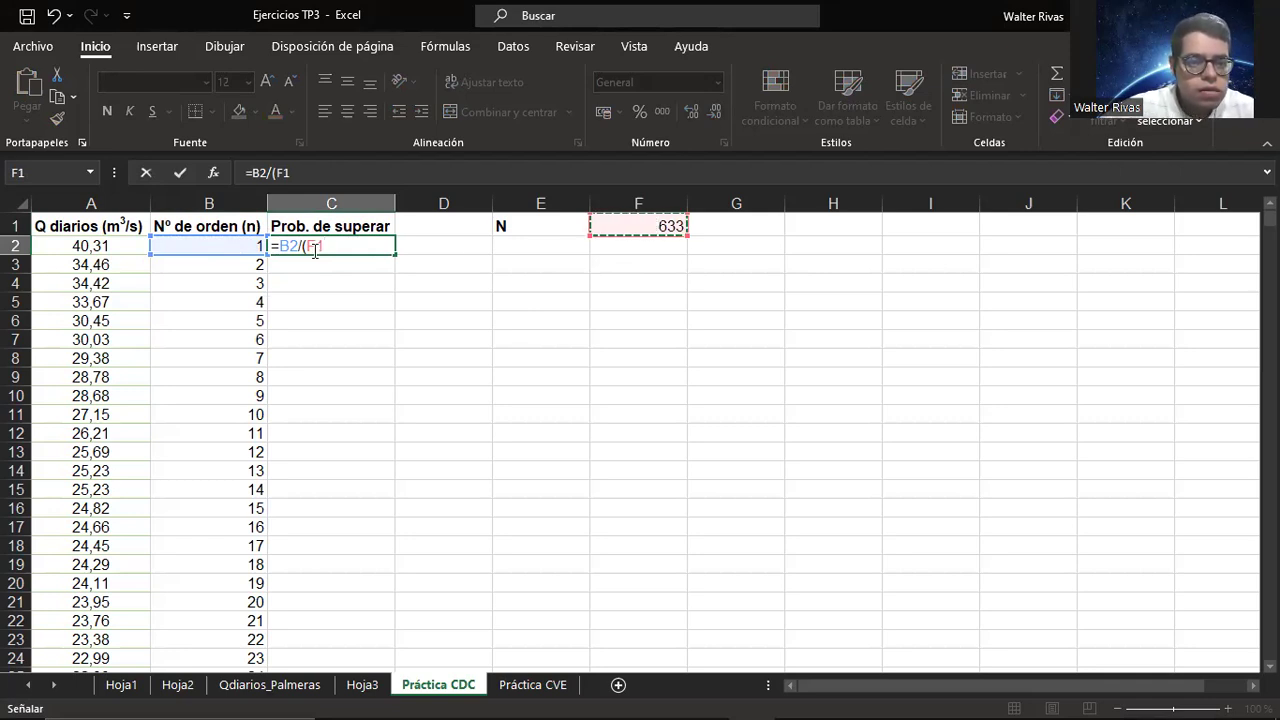
{"action": "key", "text": "F4"}
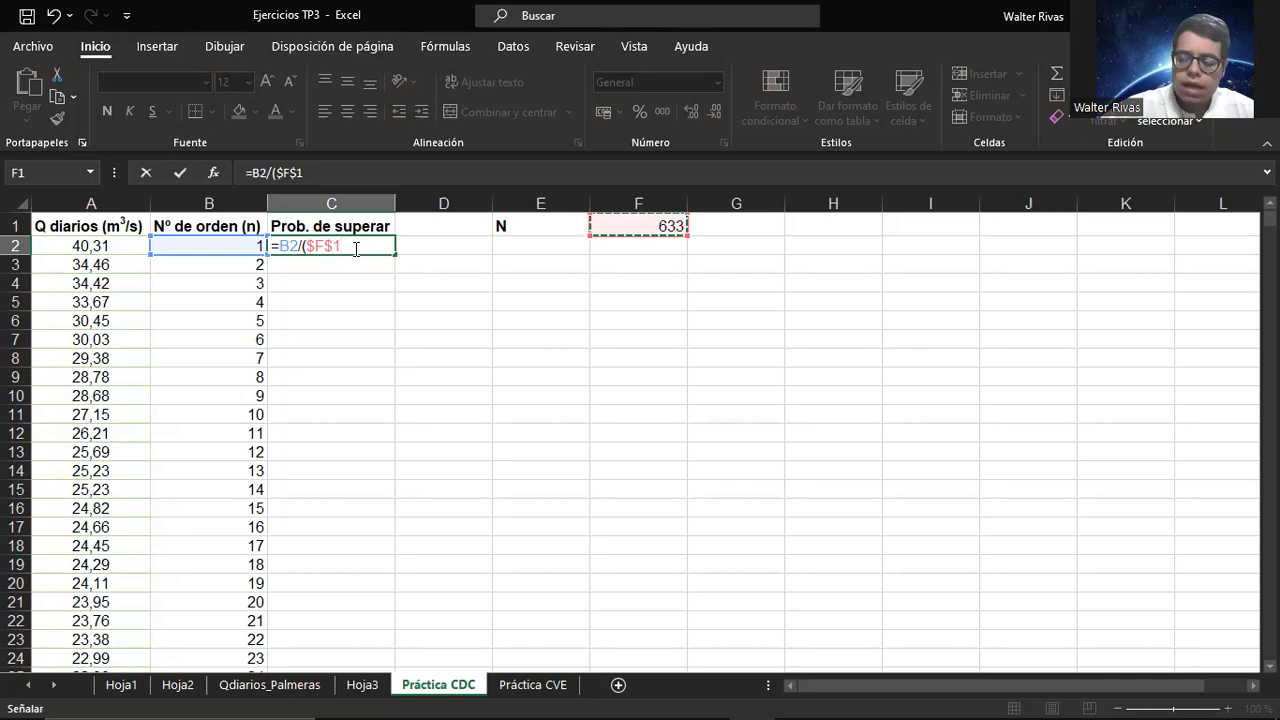
{"action": "type", "text": "+1"}
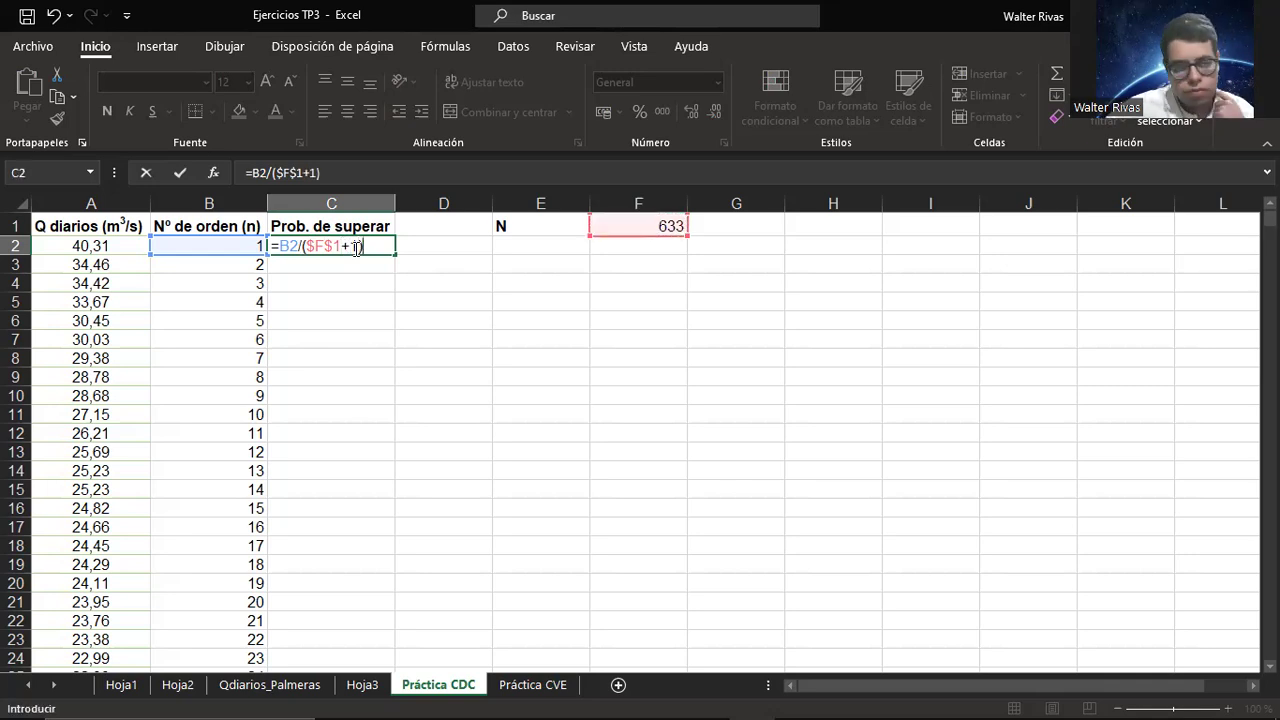
{"action": "key", "text": "Return"}
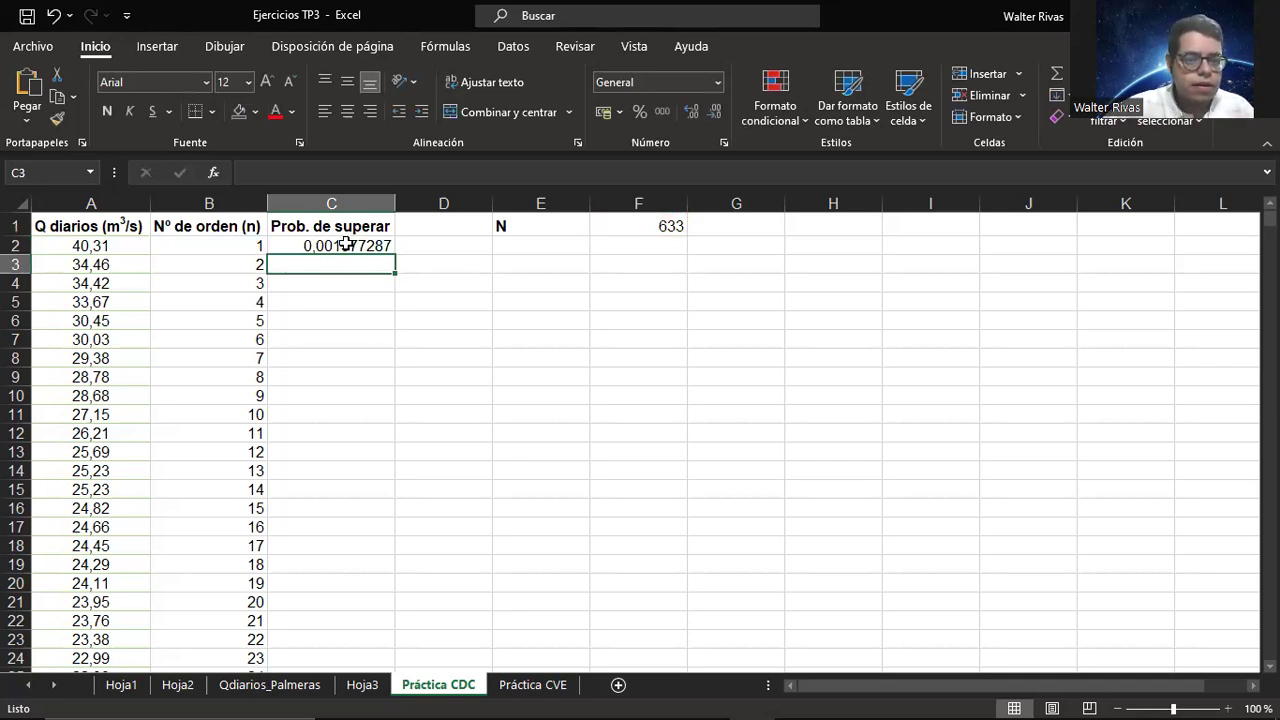
{"action": "left_click", "coordinate": [342, 247]}
{"action": "mouse_move", "coordinate": [396, 254]}
{"action": "left_mouse_down"}
{"action": "mouse_move", "coordinate": [379, 698]}
{"action": "mouse_move", "coordinate": [379, 633]}
{"action": "left_mouse_up"}
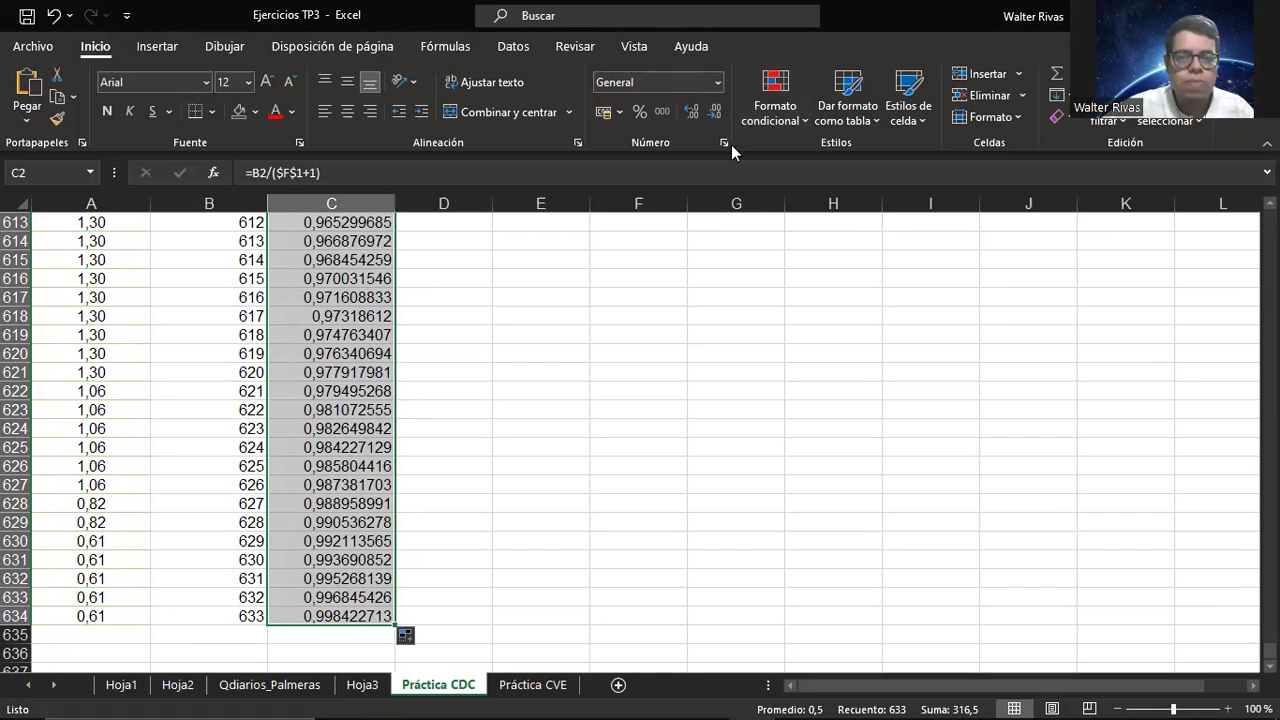
Step: Format the exceedance probabilities in C2:C634 to show four decimals and check both ends of the column
{"action": "left_click", "coordinate": [714, 115]}
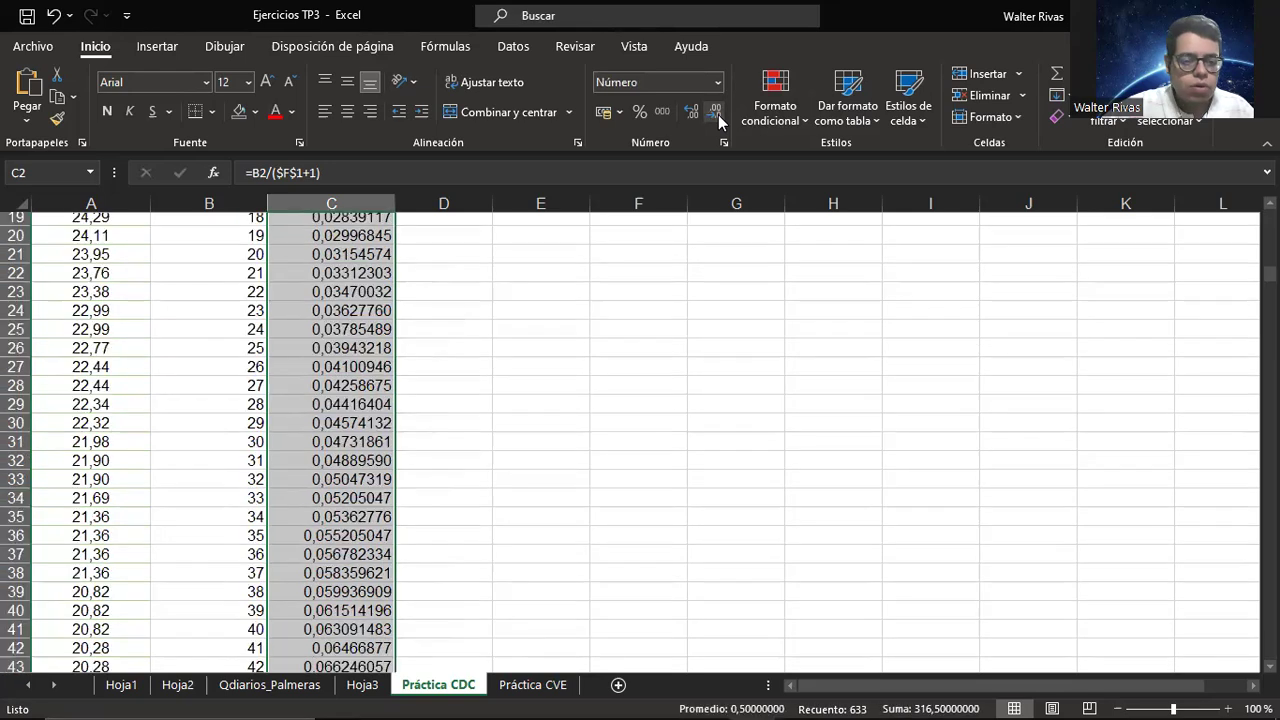
{"action": "left_click", "coordinate": [714, 115]}
{"action": "left_click", "coordinate": [714, 115]}
{"action": "left_click", "coordinate": [714, 115]}
{"action": "left_click", "coordinate": [714, 115]}
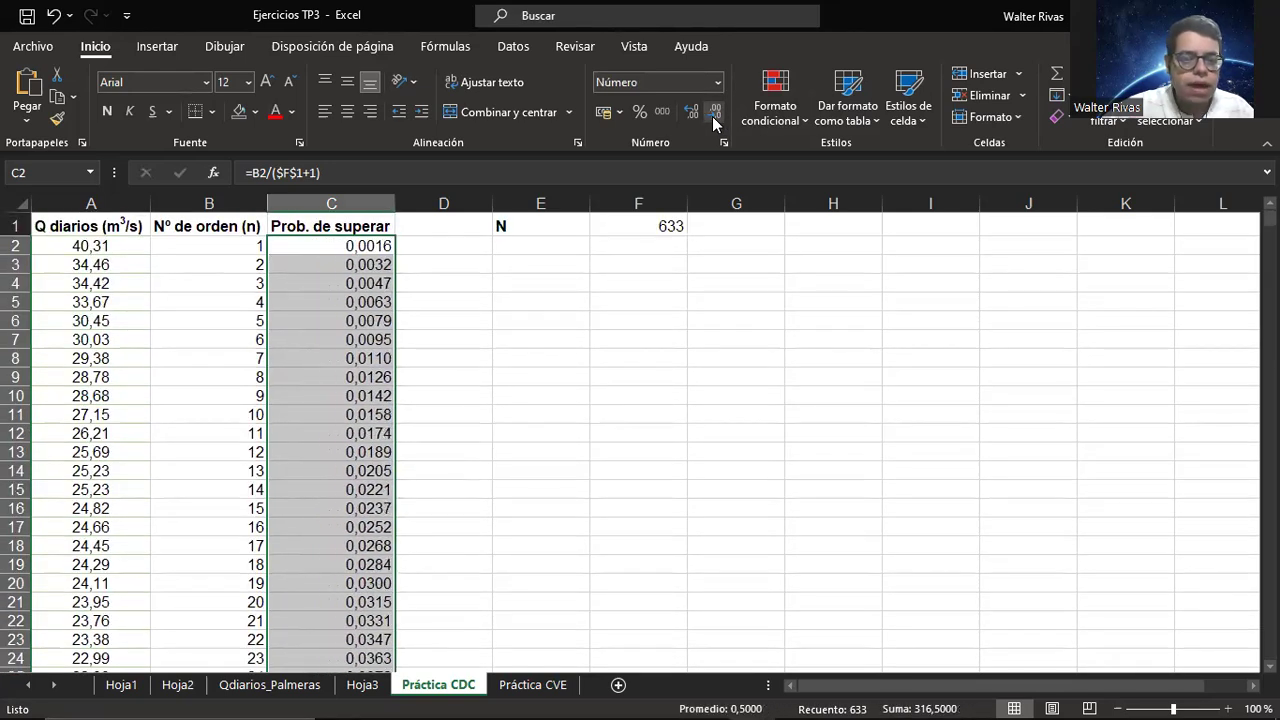
{"action": "left_click_drag", "start_coordinate": [1269, 220], "coordinate": [1269, 650]}
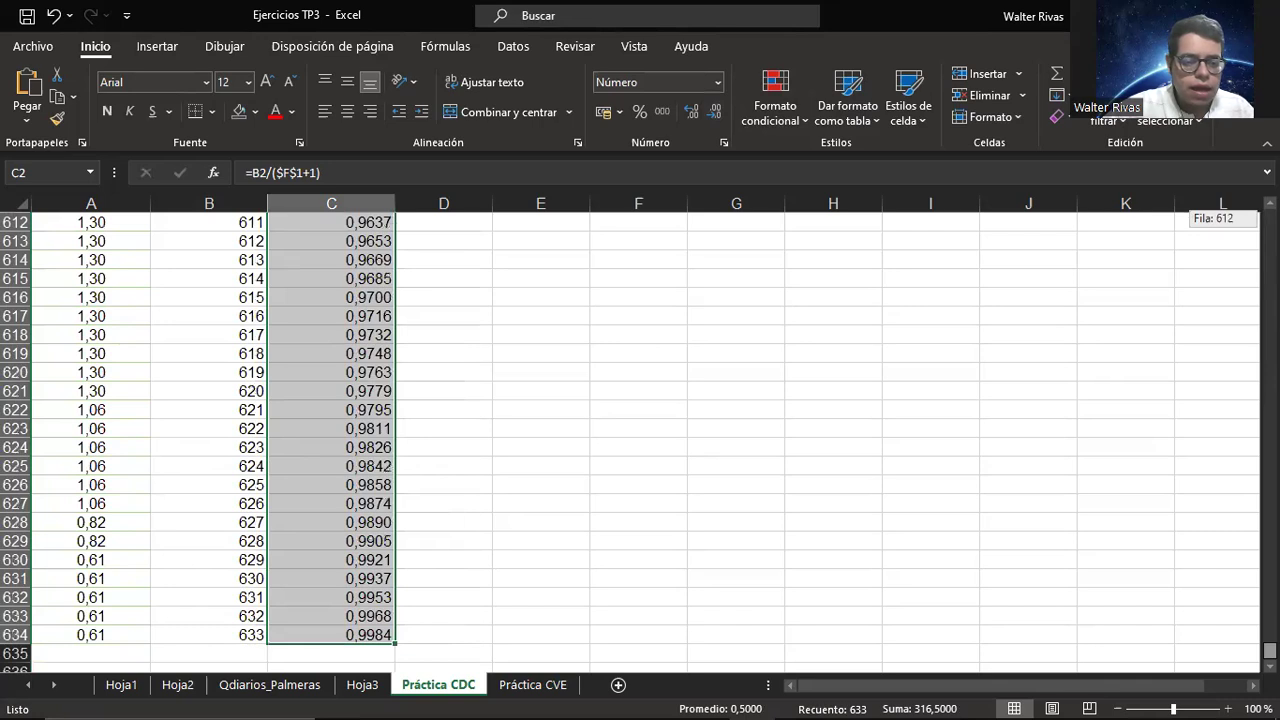
{"action": "left_click_drag", "start_coordinate": [1269, 650], "coordinate": [1269, 220]}
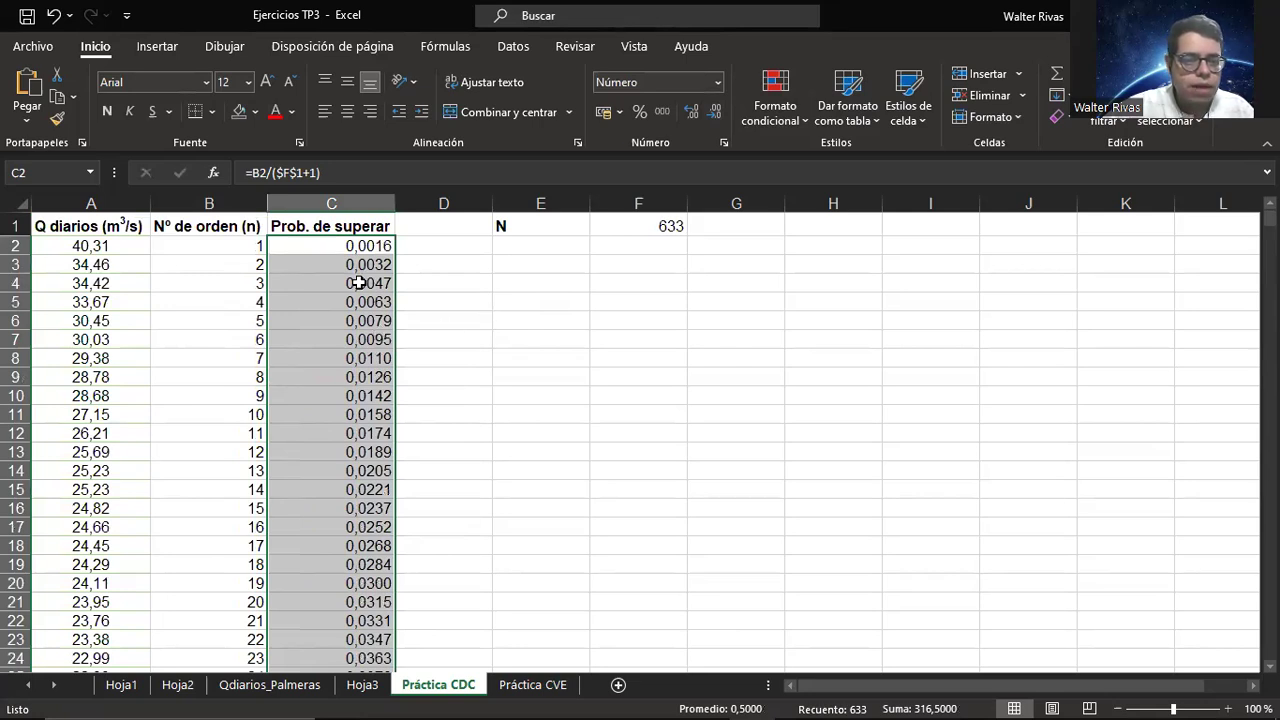
Step: Head D1 with "Prob. (%)" and convert the first probability to a percentage in D2 with =C2*100
{"action": "left_click", "coordinate": [425, 230]}
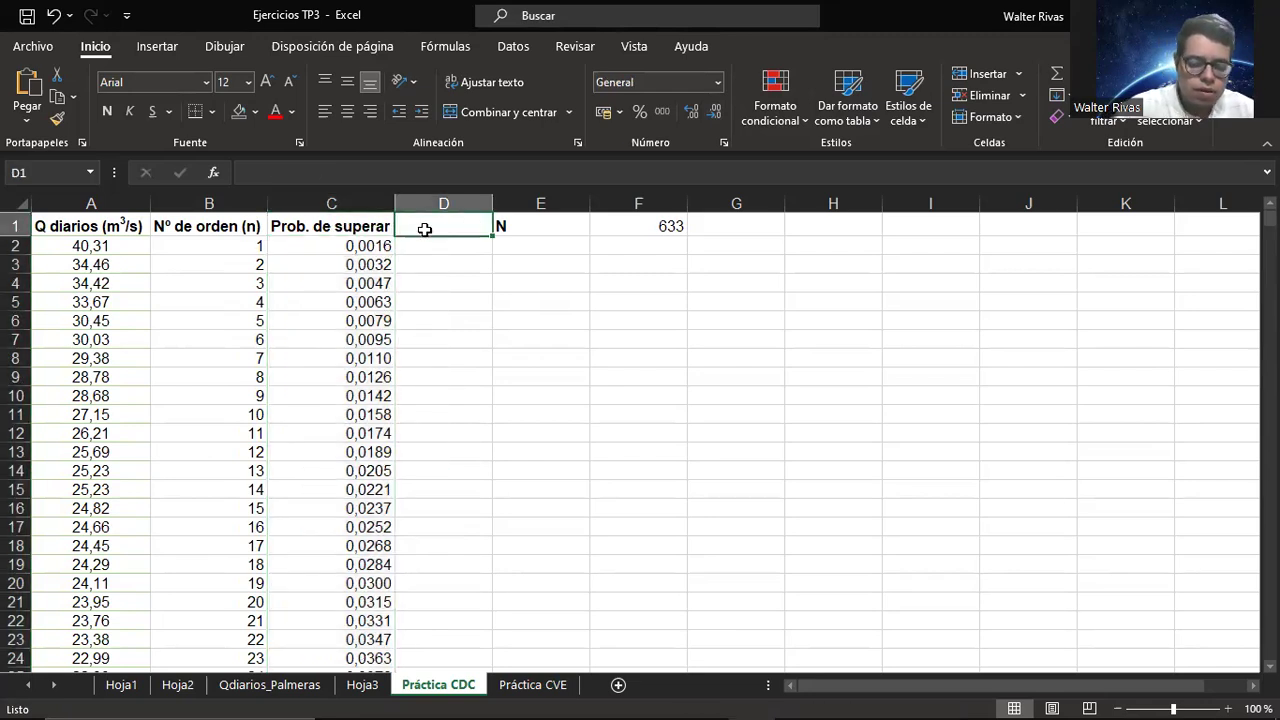
{"action": "type", "text": "Prob"}
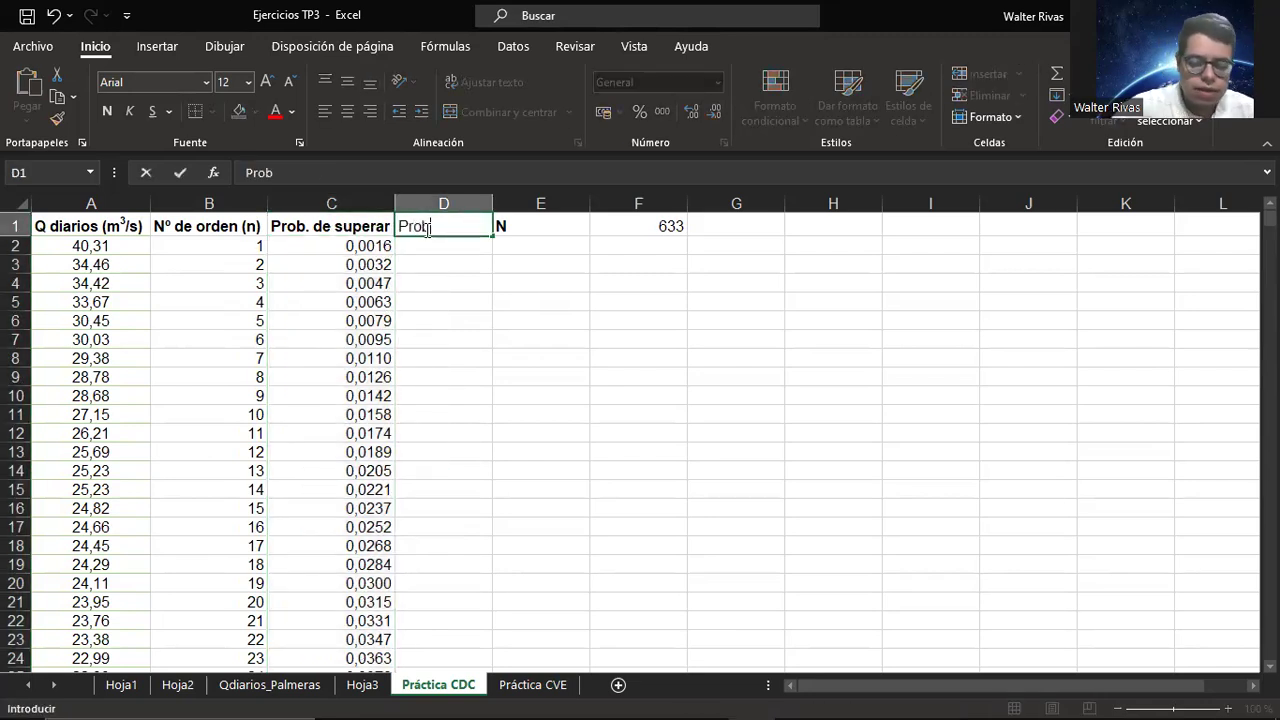
{"action": "type", "text": ". (%)"}
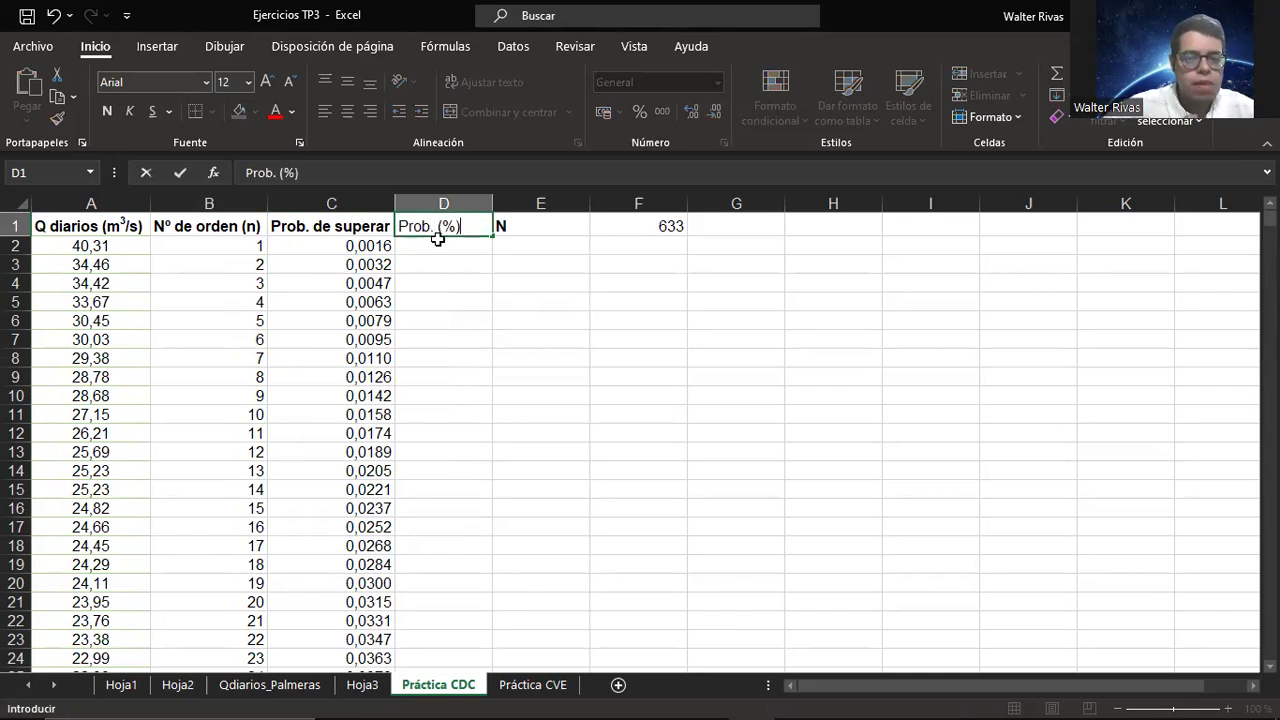
{"action": "left_click", "coordinate": [437, 238]}
{"action": "type", "text": "="}
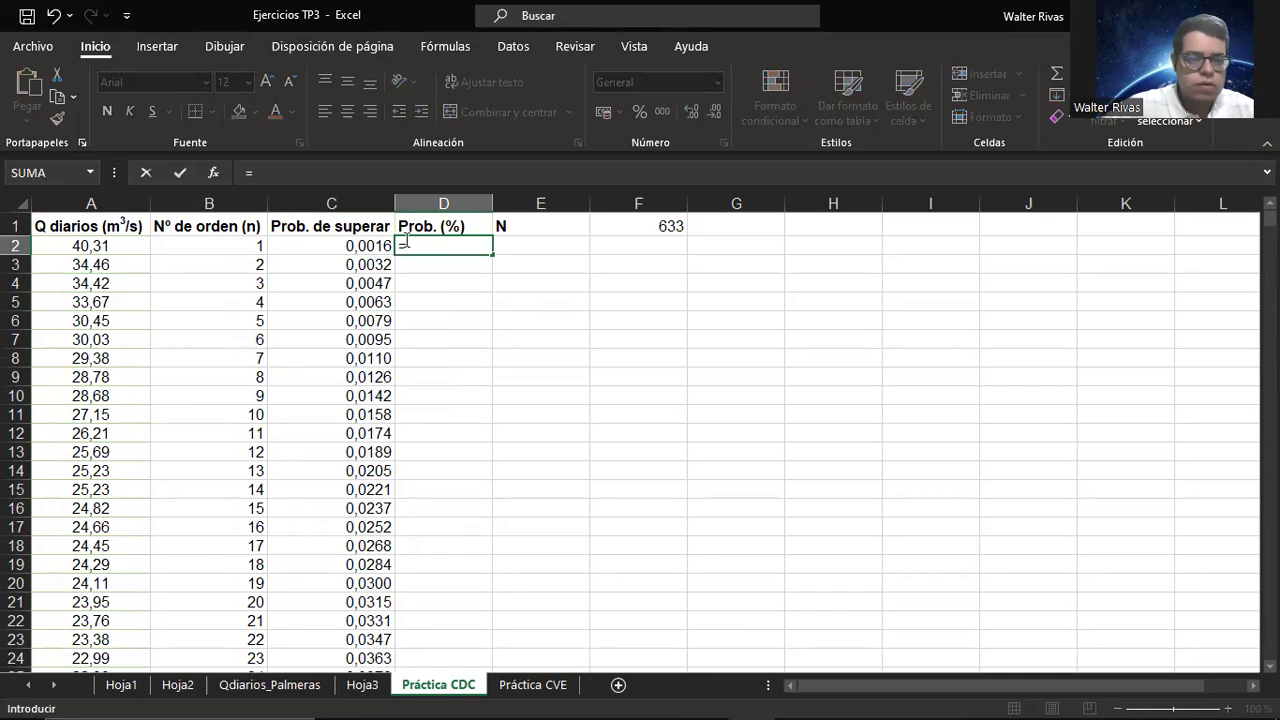
{"action": "left_click", "coordinate": [380, 241]}
{"action": "type", "text": "*100"}
{"action": "key", "text": "Return"}
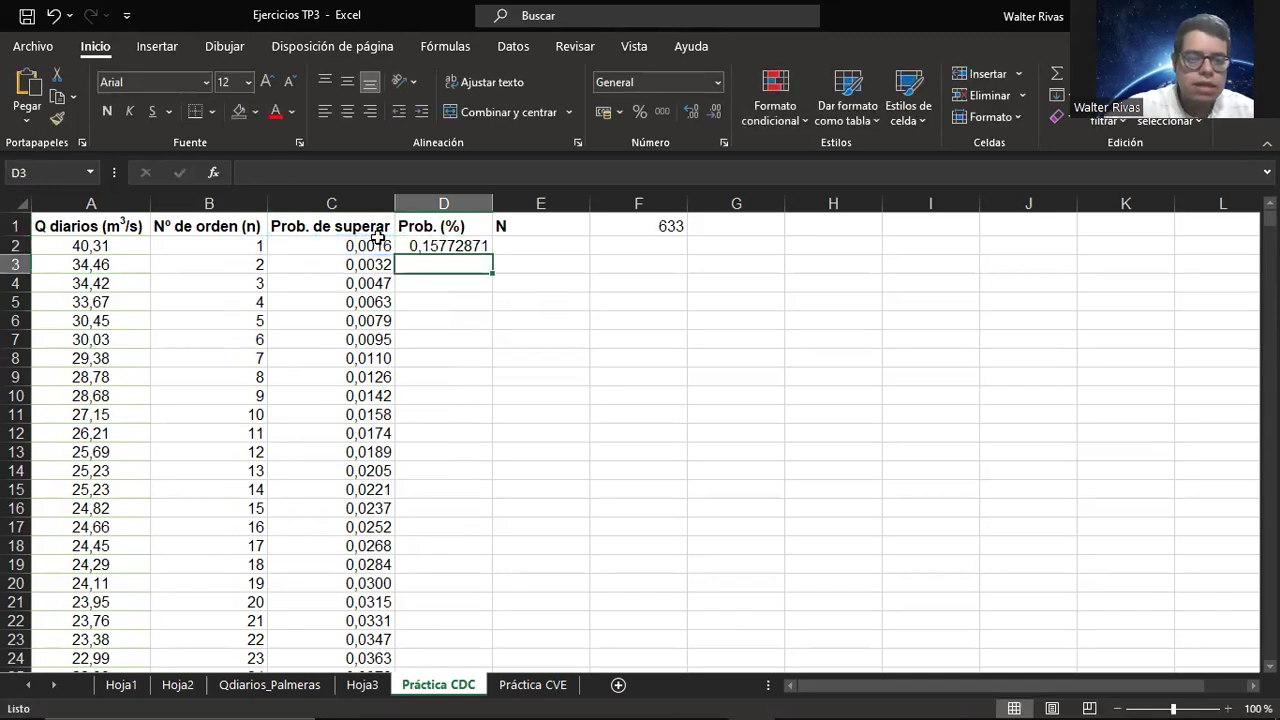
Step: Format D2 to three decimals and fill its percentage formula down column D to row 634
{"action": "left_click", "coordinate": [473, 246]}
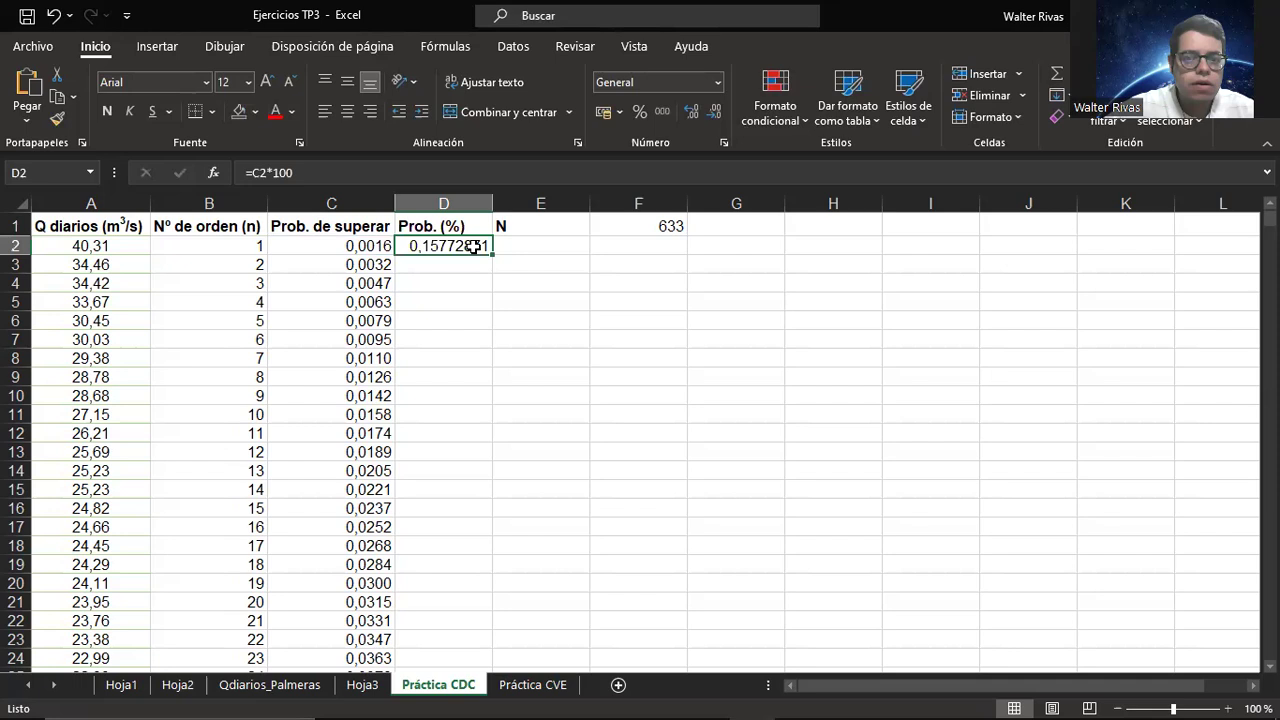
{"action": "left_click", "coordinate": [716, 111]}
{"action": "left_click", "coordinate": [716, 111]}
{"action": "left_click", "coordinate": [716, 111]}
{"action": "left_click", "coordinate": [716, 111]}
{"action": "left_click", "coordinate": [716, 111]}
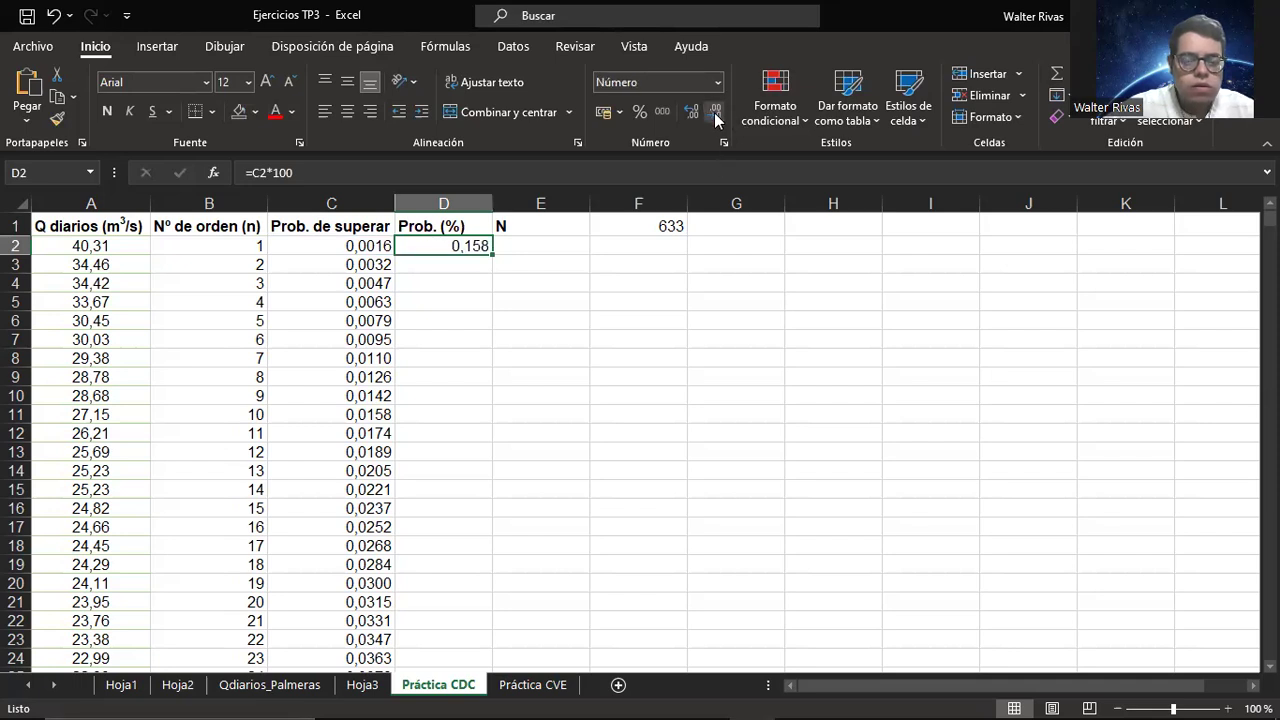
{"action": "mouse_move", "coordinate": [493, 257]}
{"action": "left_mouse_down"}
{"action": "mouse_move", "coordinate": [463, 654]}
{"action": "mouse_move", "coordinate": [428, 698]}
{"action": "mouse_move", "coordinate": [424, 630]}
{"action": "left_mouse_up"}
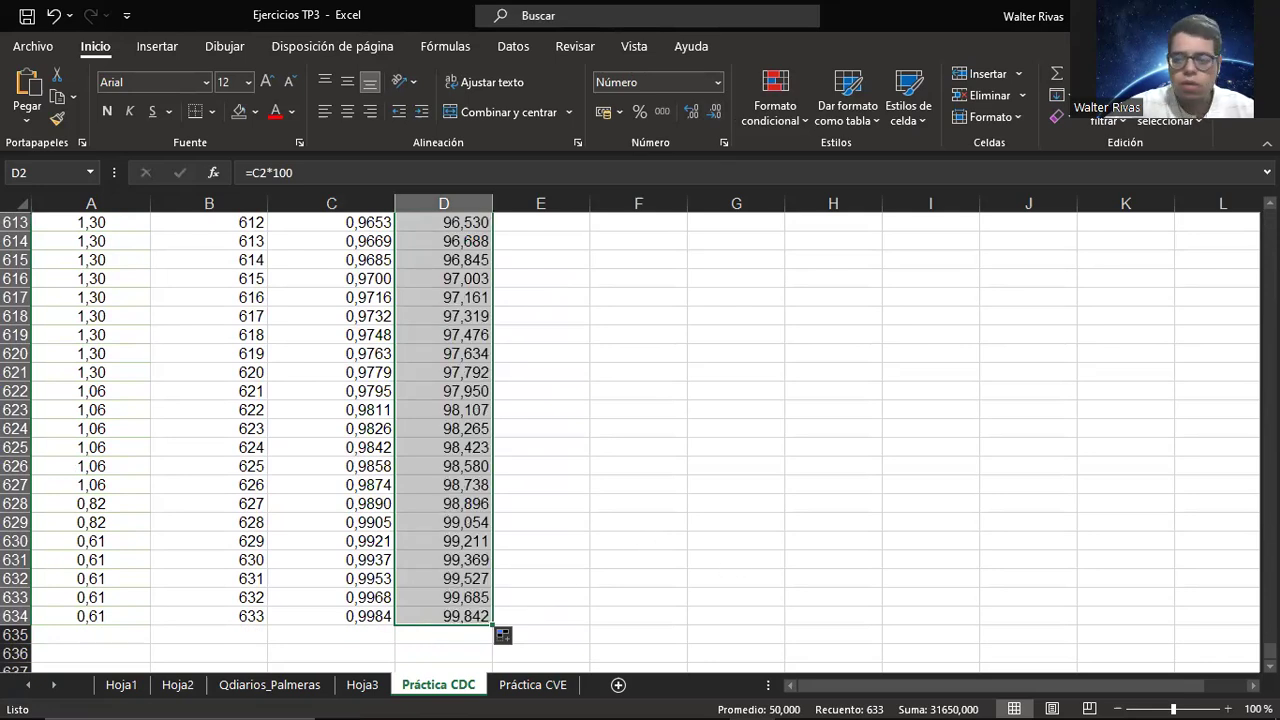
{"action": "left_click_drag", "start_coordinate": [1270, 650], "coordinate": [1270, 218]}
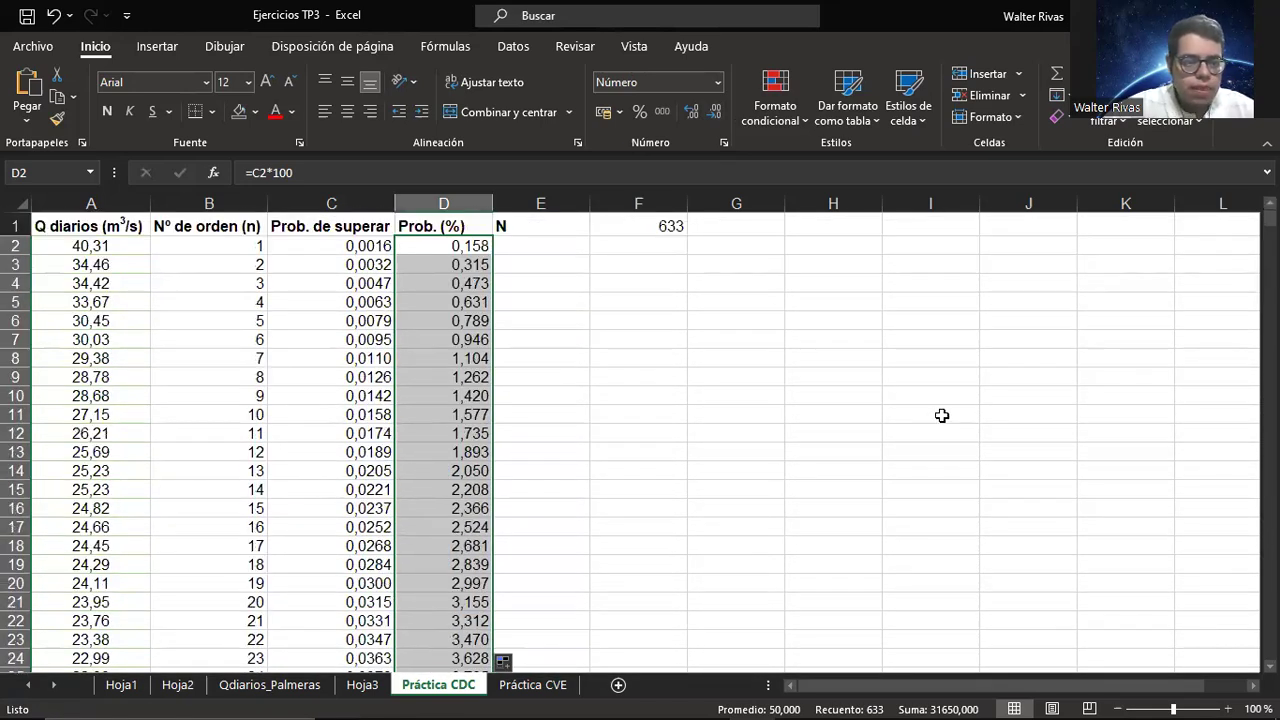
{"action": "left_click", "coordinate": [664, 322]}
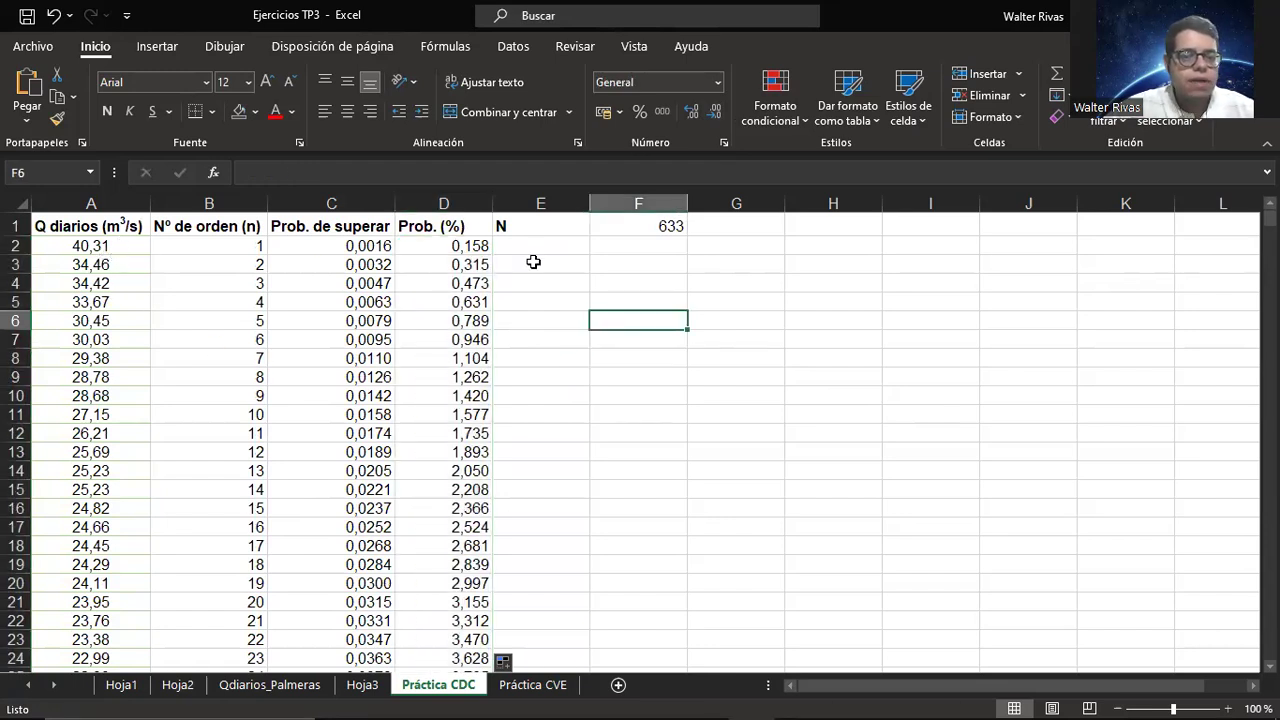
Step: Insert a scatter chart with smooth lines and markers from the daily flows in A2:A634 and the percentages in D2:D634
{"action": "left_click_drag", "start_coordinate": [97, 250], "coordinate": [104, 662]}
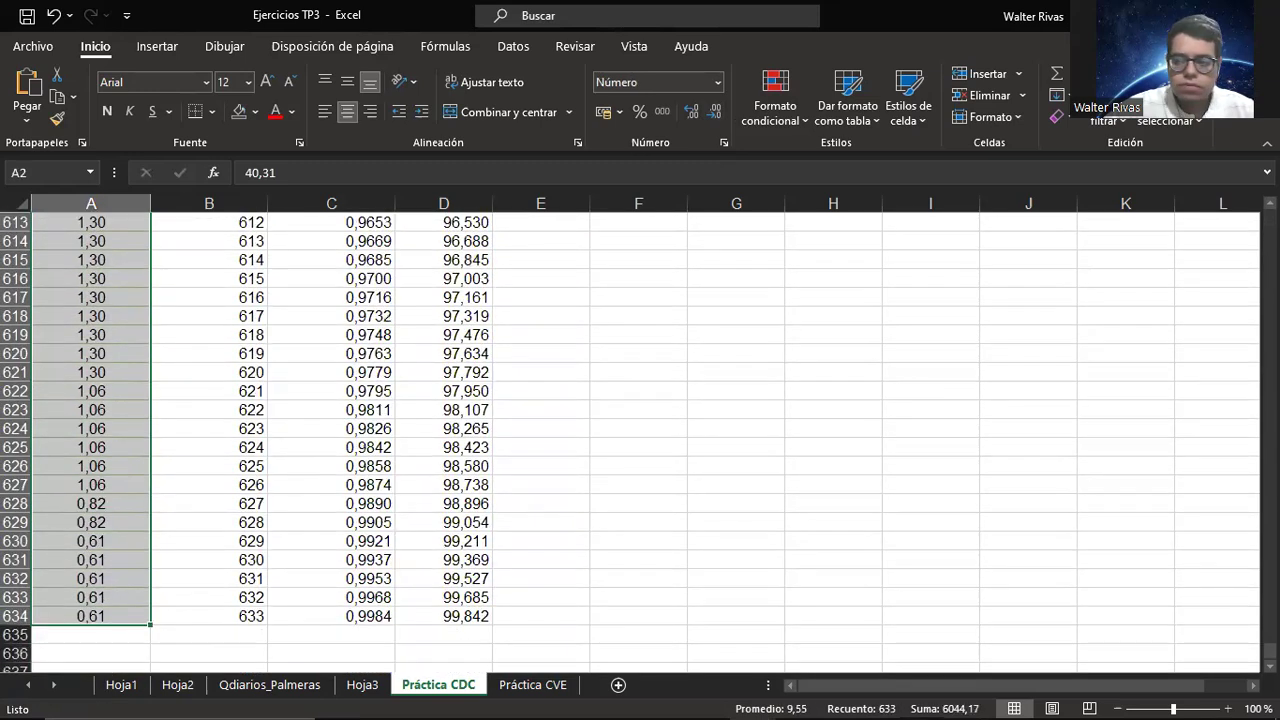
{"action": "left_click_drag", "start_coordinate": [1269, 649], "coordinate": [1269, 212]}
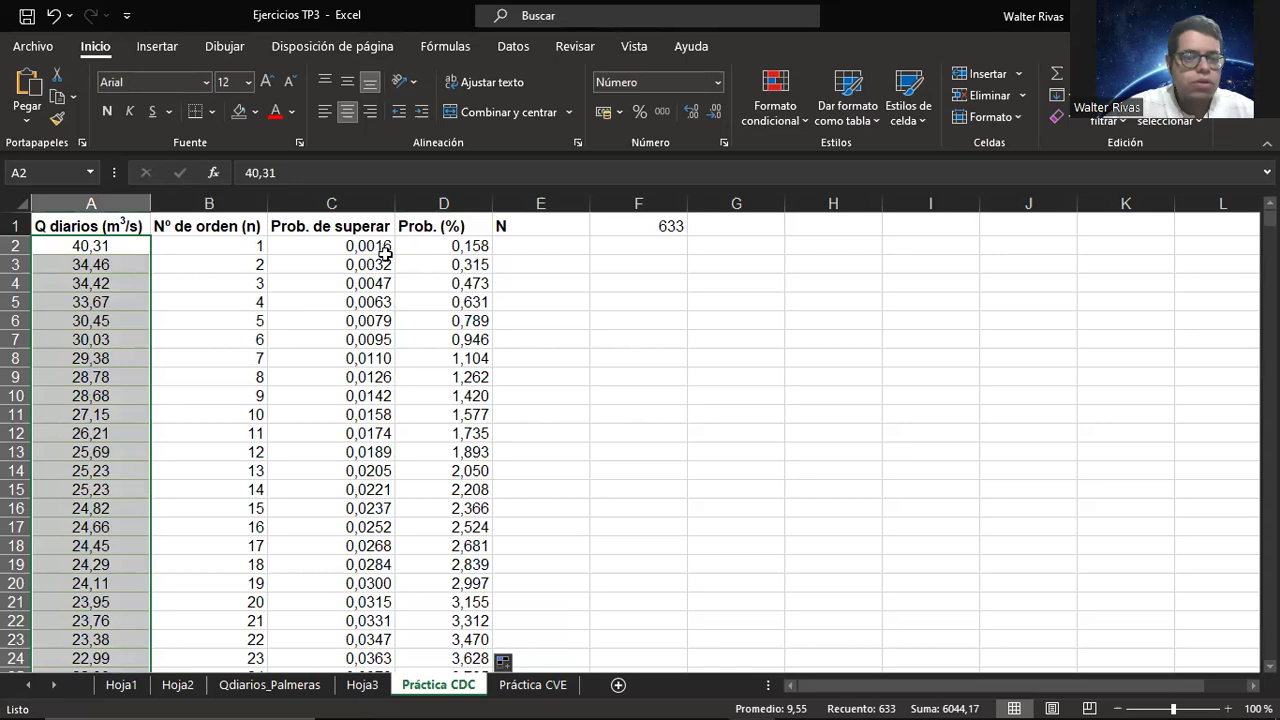
{"action": "left_click", "coordinate": [455, 246], "text": "ctrl"}
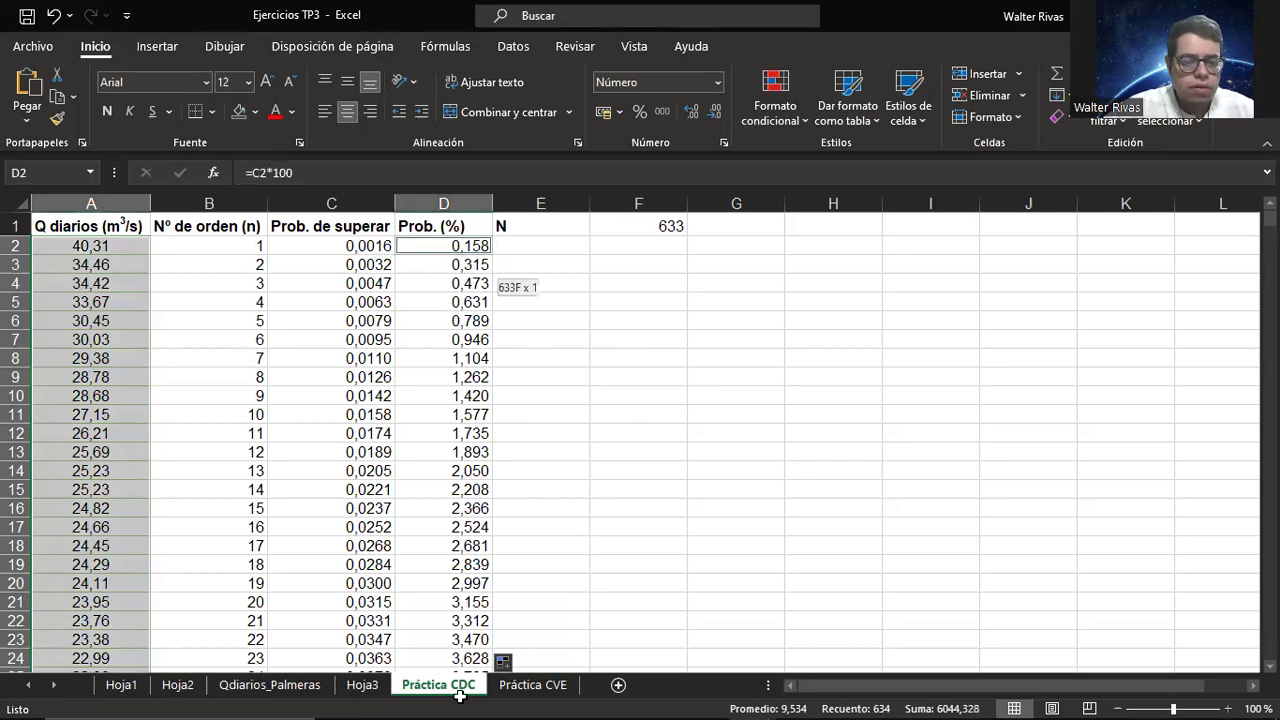
{"action": "left_click_drag", "start_coordinate": [459, 697], "coordinate": [459, 697]}
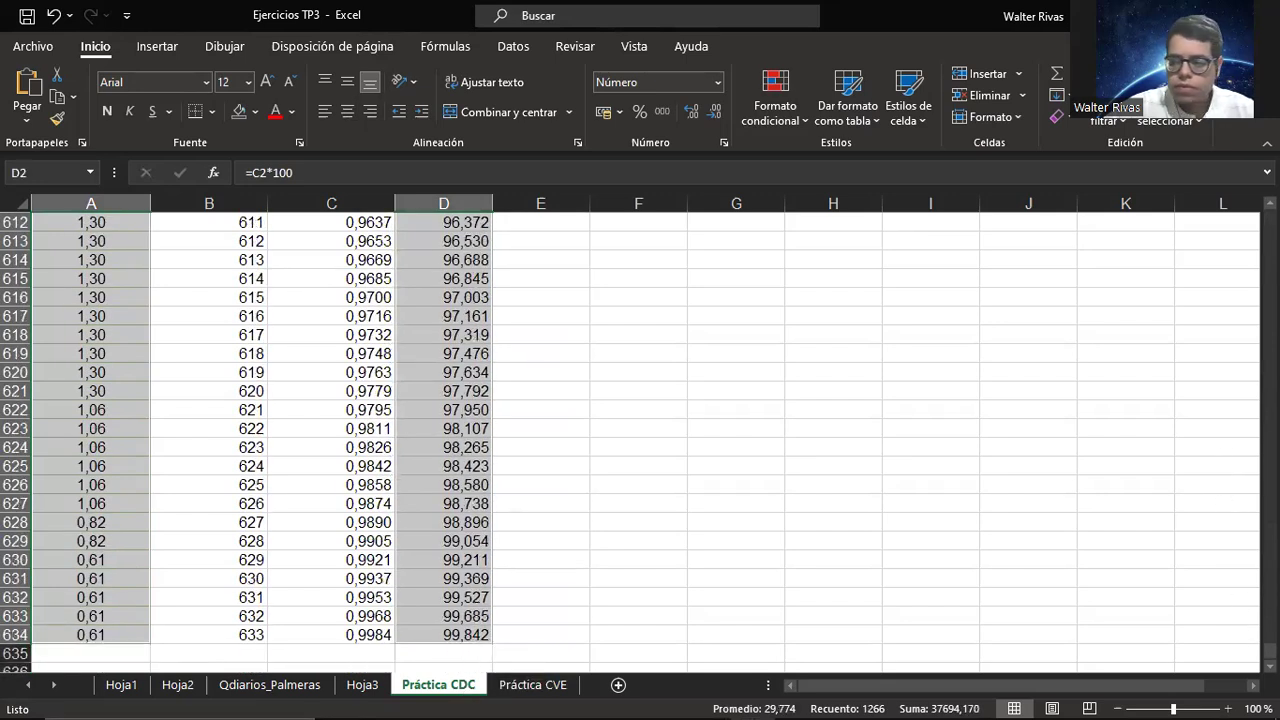
{"action": "left_click_drag", "start_coordinate": [1269, 650], "coordinate": [1163, 234]}
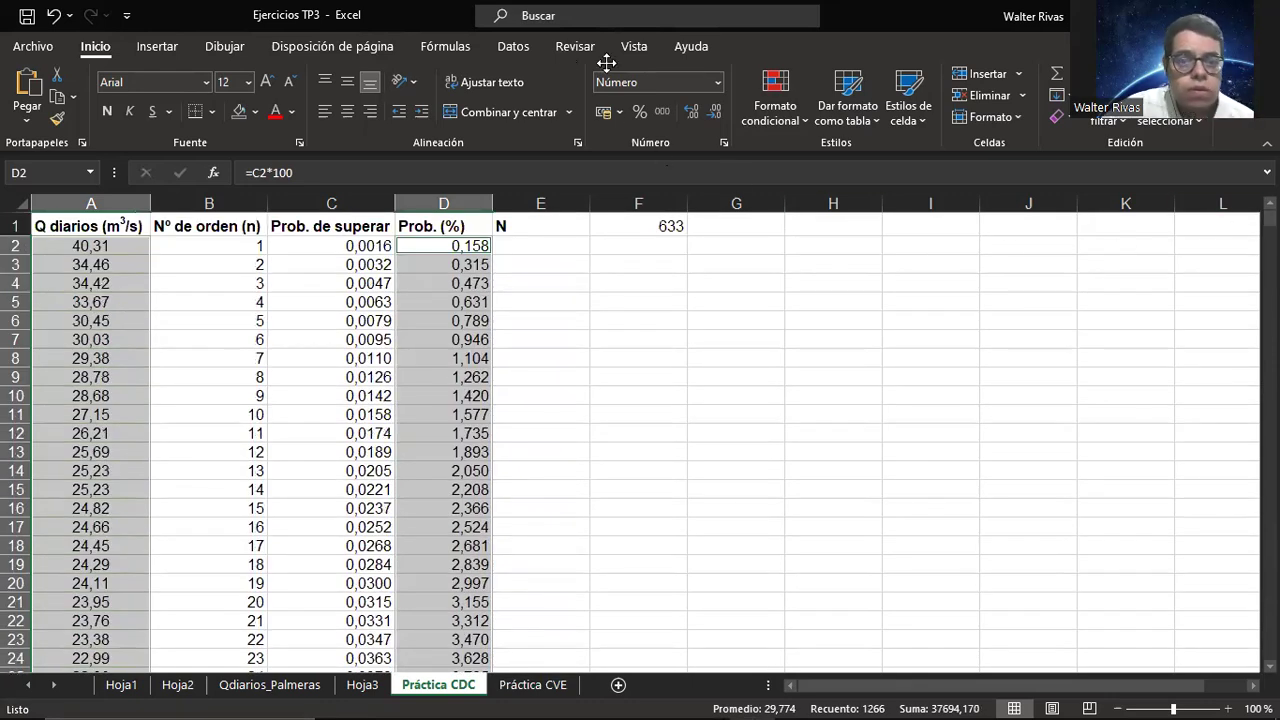
{"action": "left_click", "coordinate": [1012, 90]}
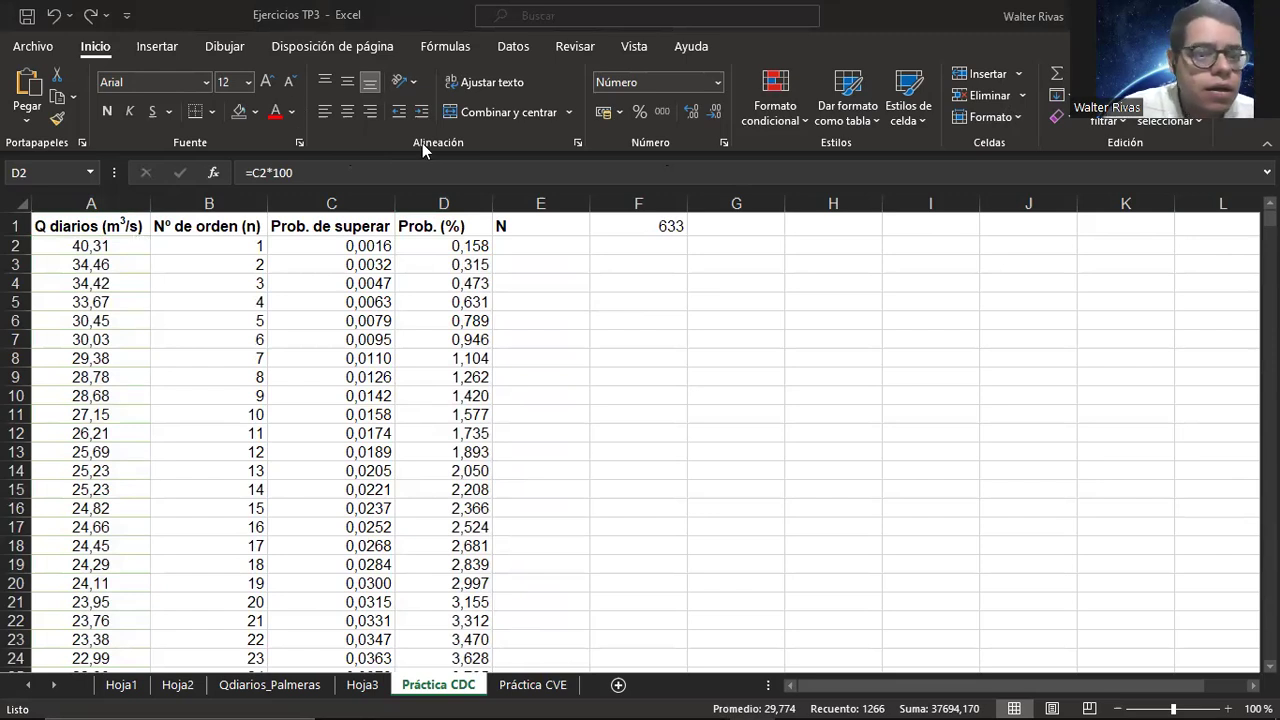
{"action": "left_click", "coordinate": [163, 47]}
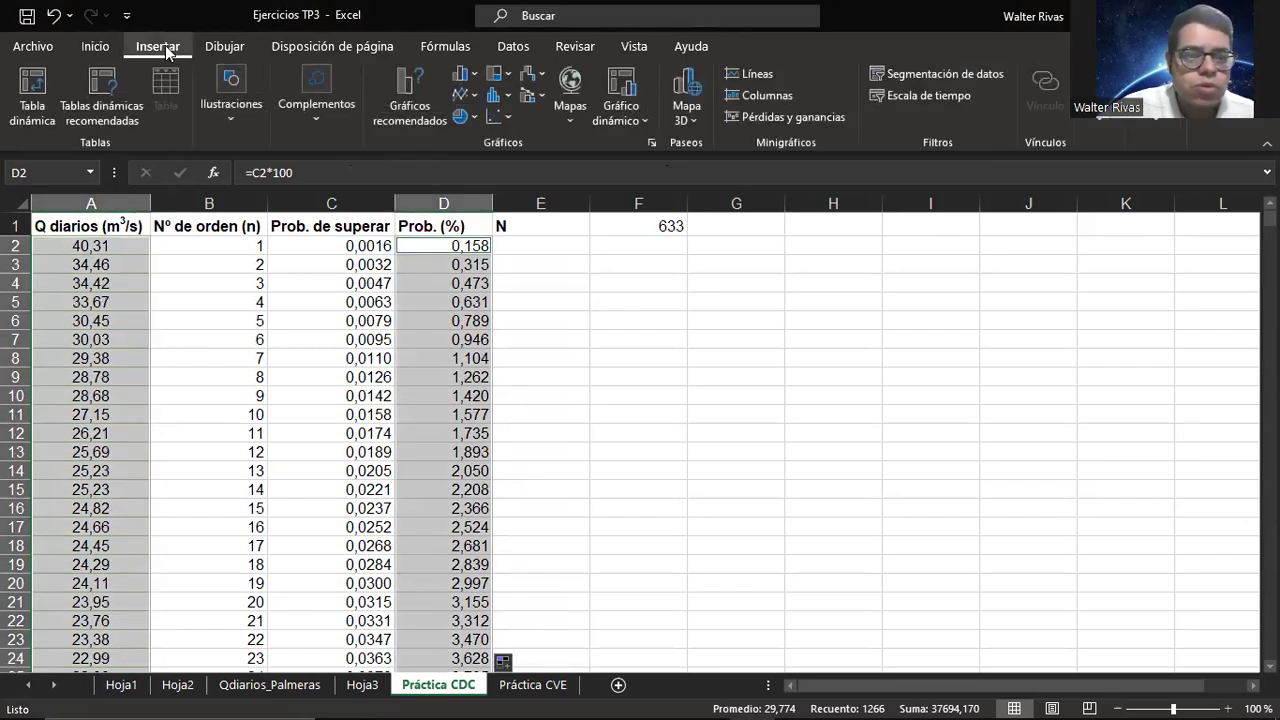
{"action": "left_click", "coordinate": [508, 117]}
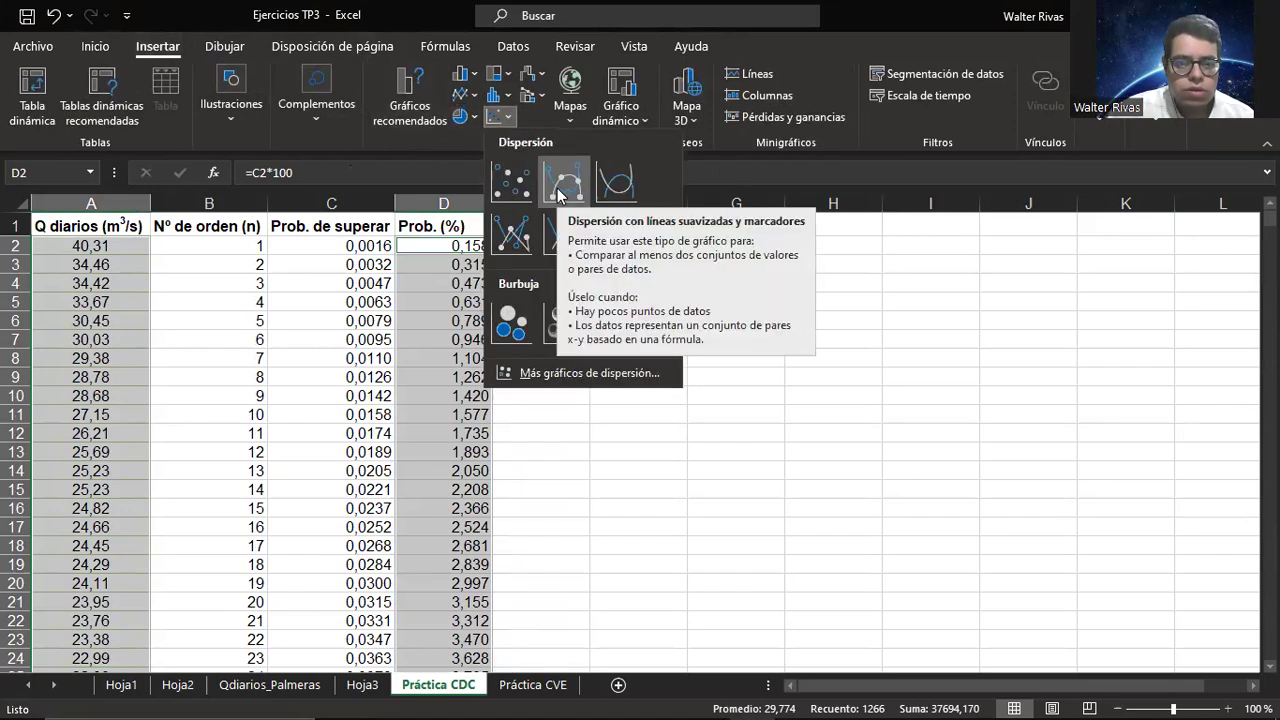
{"action": "left_click", "coordinate": [560, 193]}
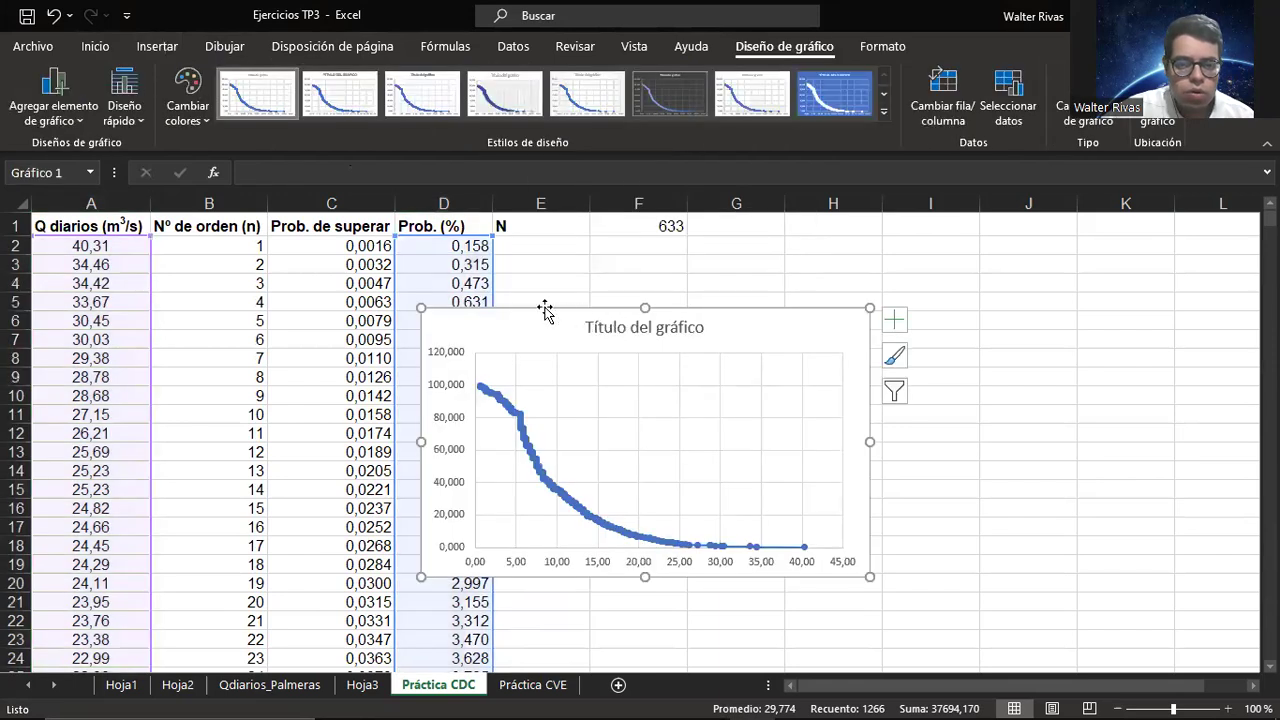
Step: Move the scatter chart clear of the data columns and widen it to span roughly columns E to K
{"action": "left_click_drag", "start_coordinate": [627, 309], "coordinate": [812, 298]}
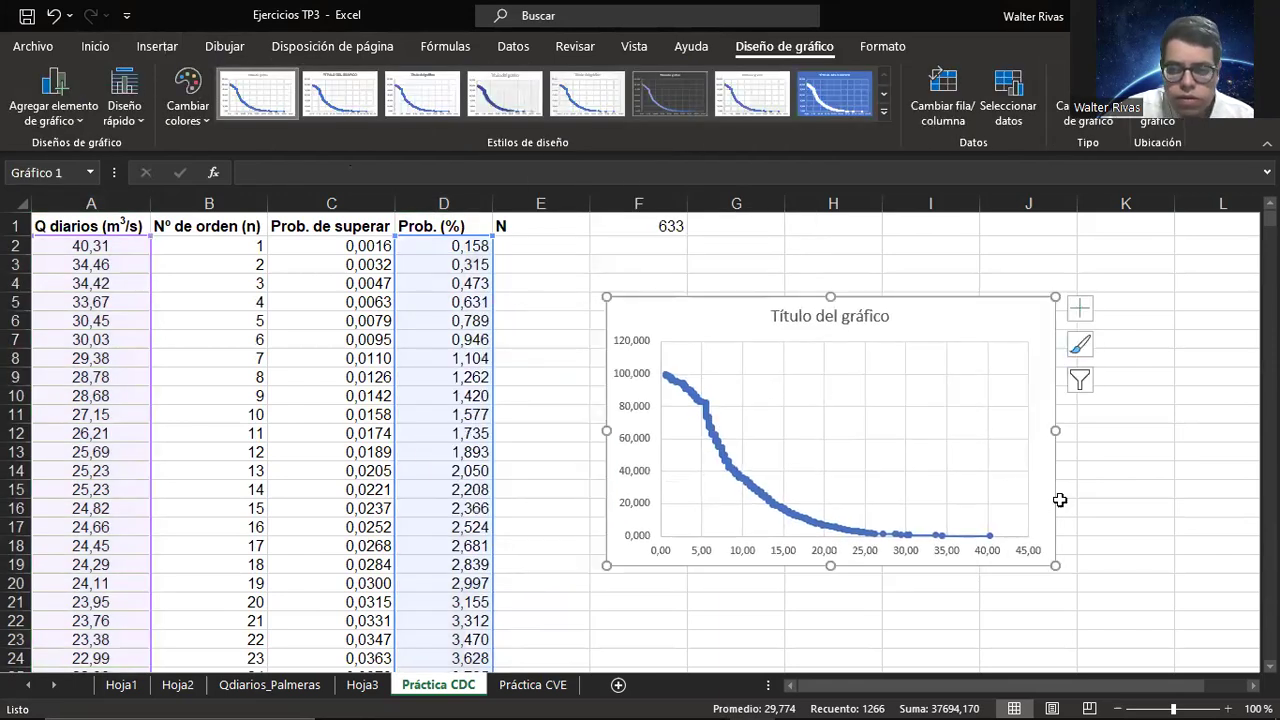
{"action": "left_click_drag", "start_coordinate": [1058, 431], "coordinate": [1168, 449]}
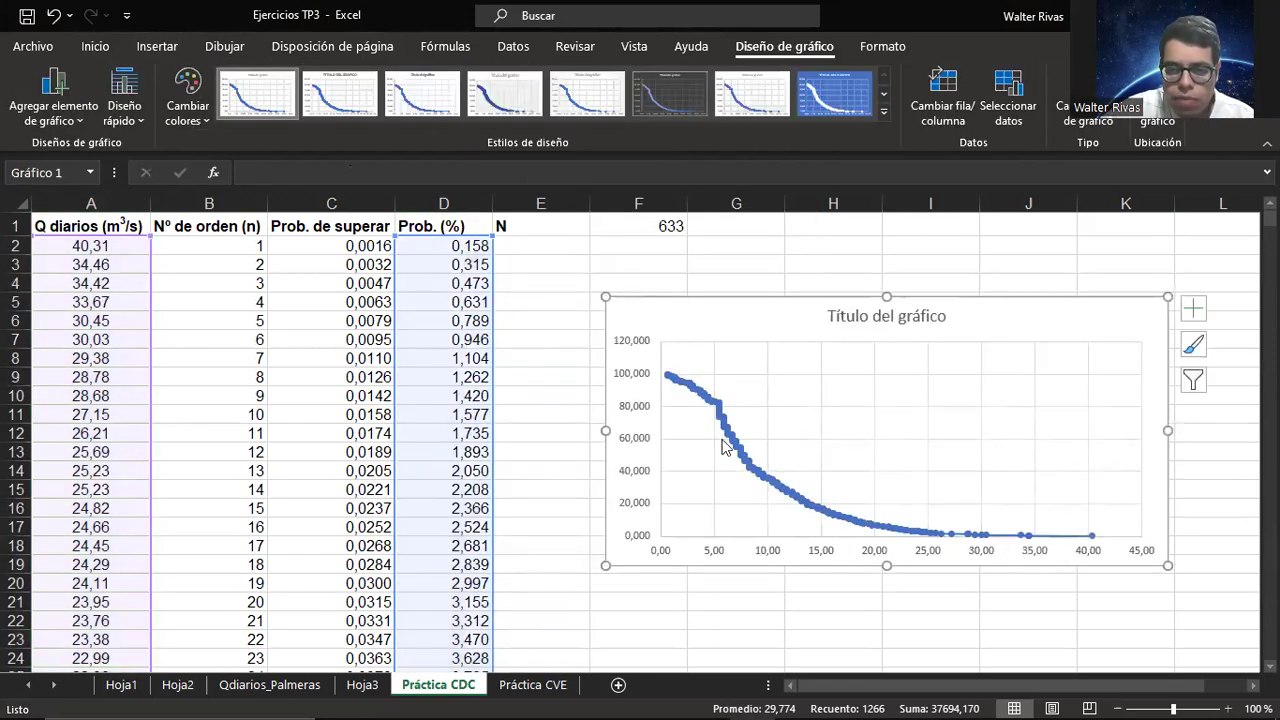
{"action": "left_click_drag", "start_coordinate": [605, 431], "coordinate": [565, 431]}
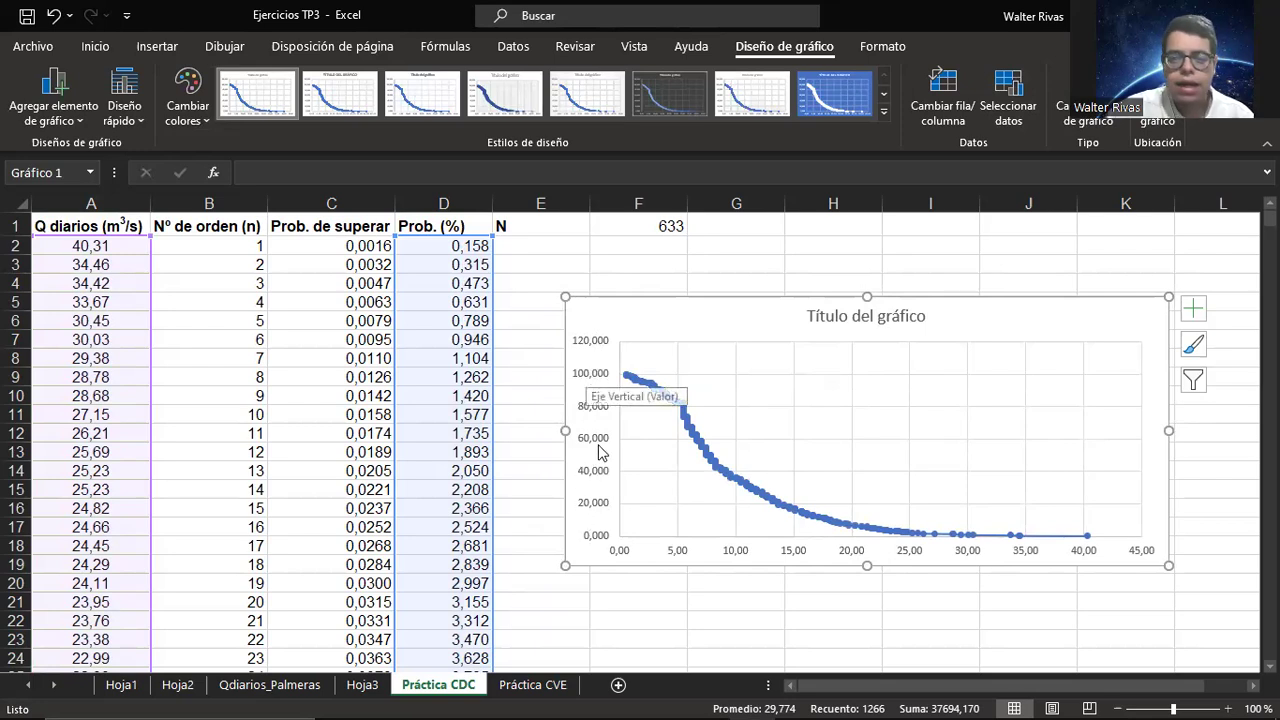
Step: Try to swap the scatter chart's rows and columns
{"action": "left_click", "coordinate": [955, 118]}
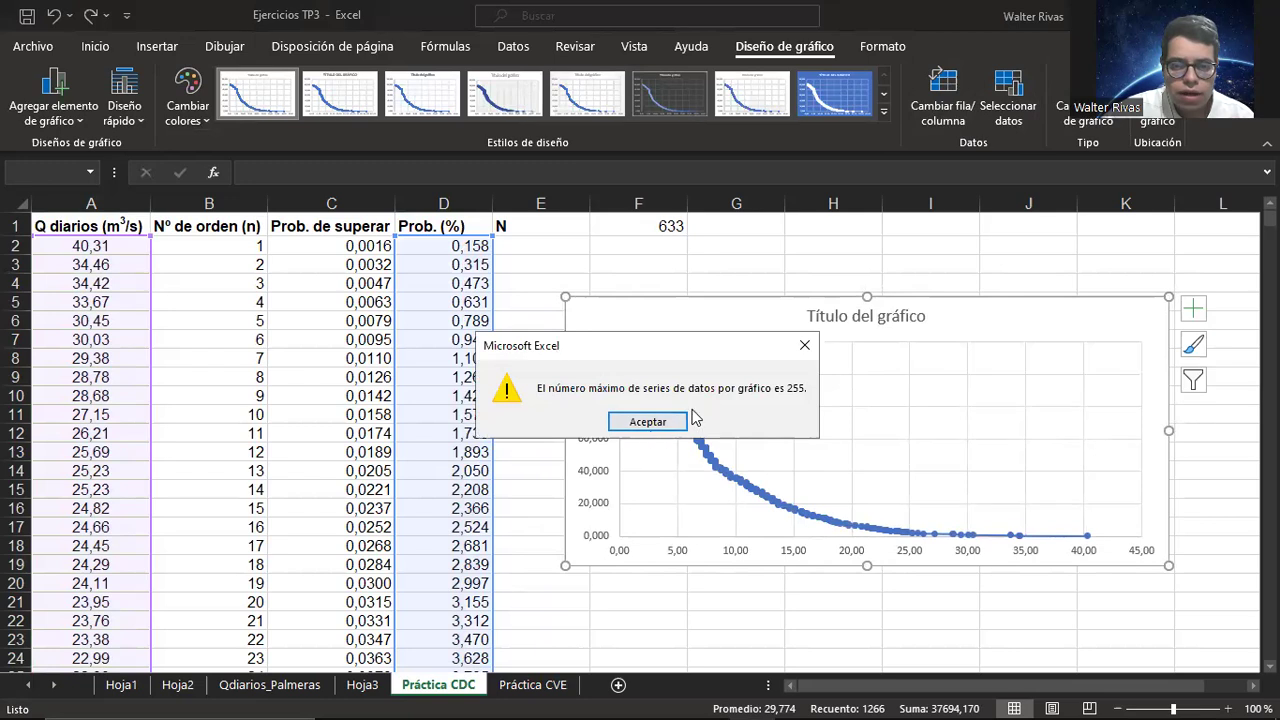
{"action": "left_click", "coordinate": [804, 345]}
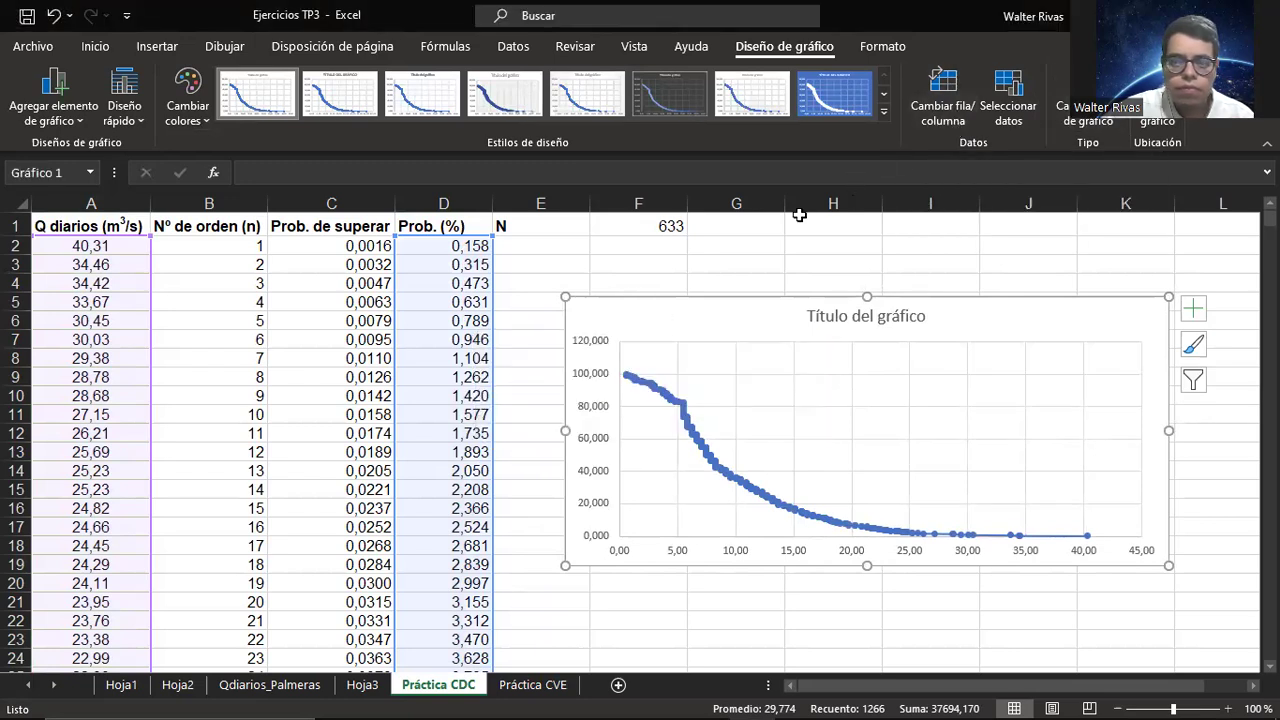
{"action": "left_click", "coordinate": [945, 95]}
{"action": "left_click", "coordinate": [806, 344]}
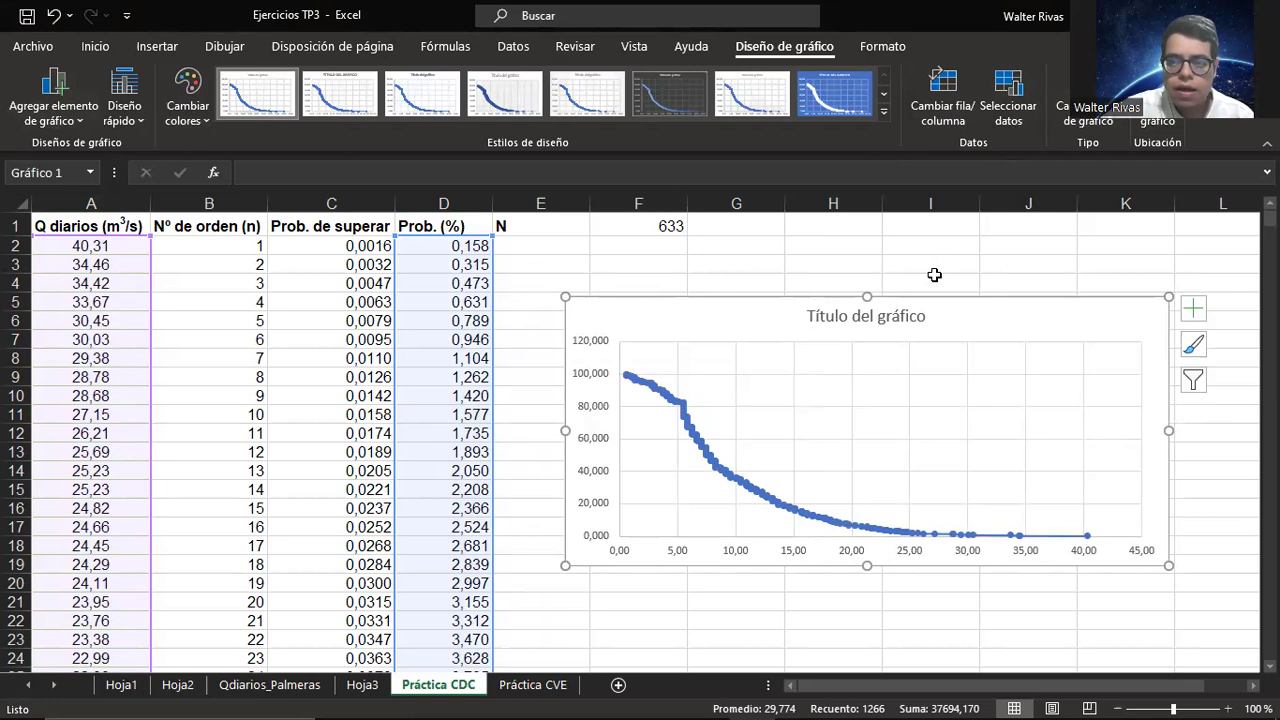
Step: Edit the chart's data series so its X values come from the percentages in D2:D634
{"action": "left_click", "coordinate": [1028, 106]}
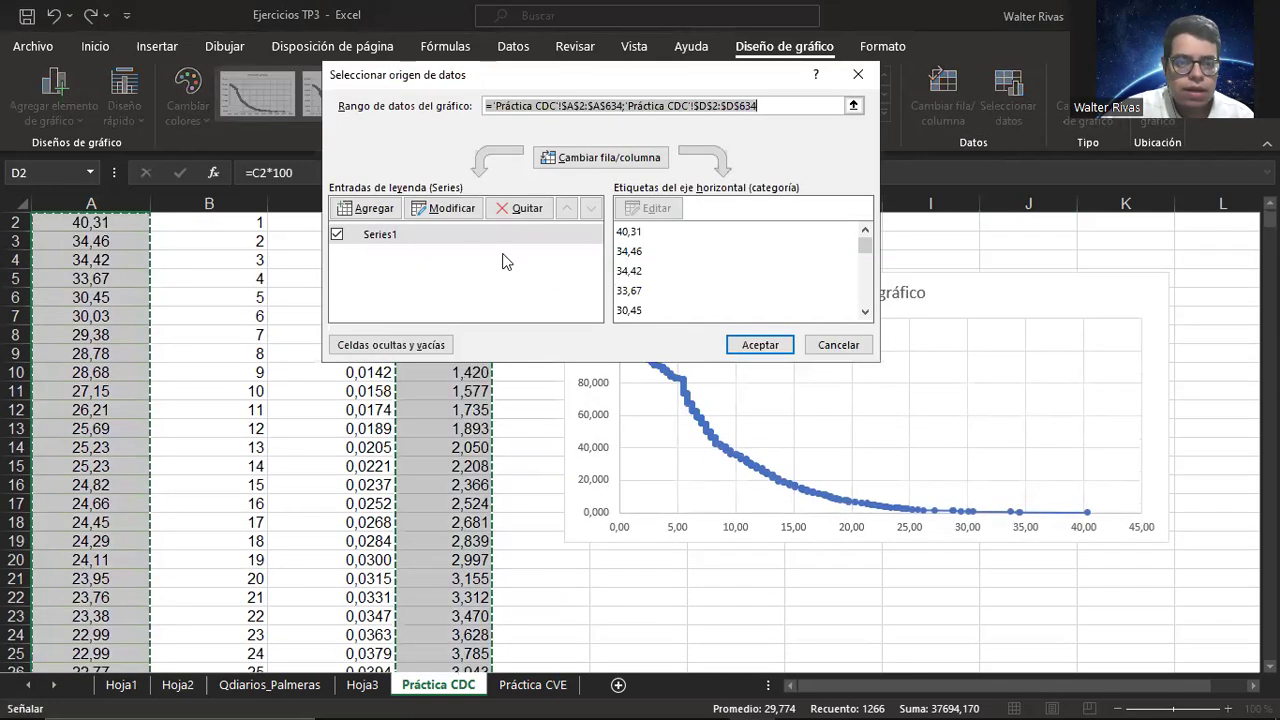
{"action": "left_click", "coordinate": [460, 207]}
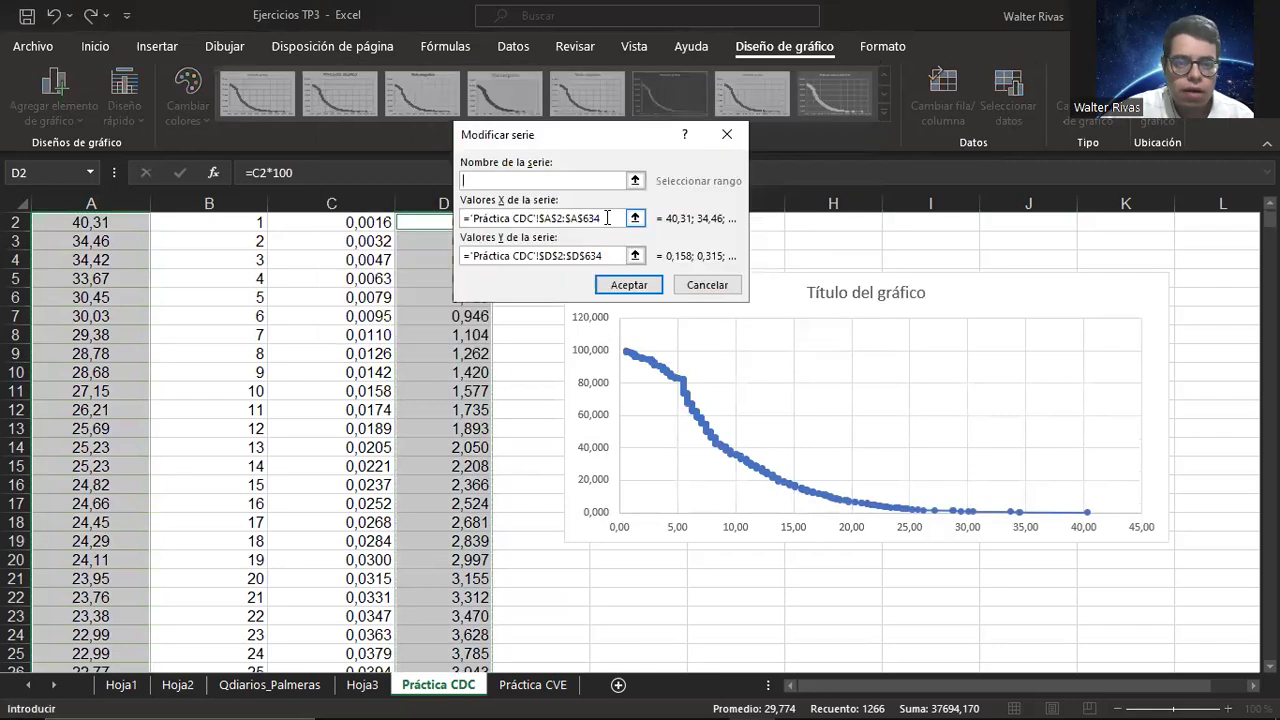
{"action": "left_click", "coordinate": [606, 218]}
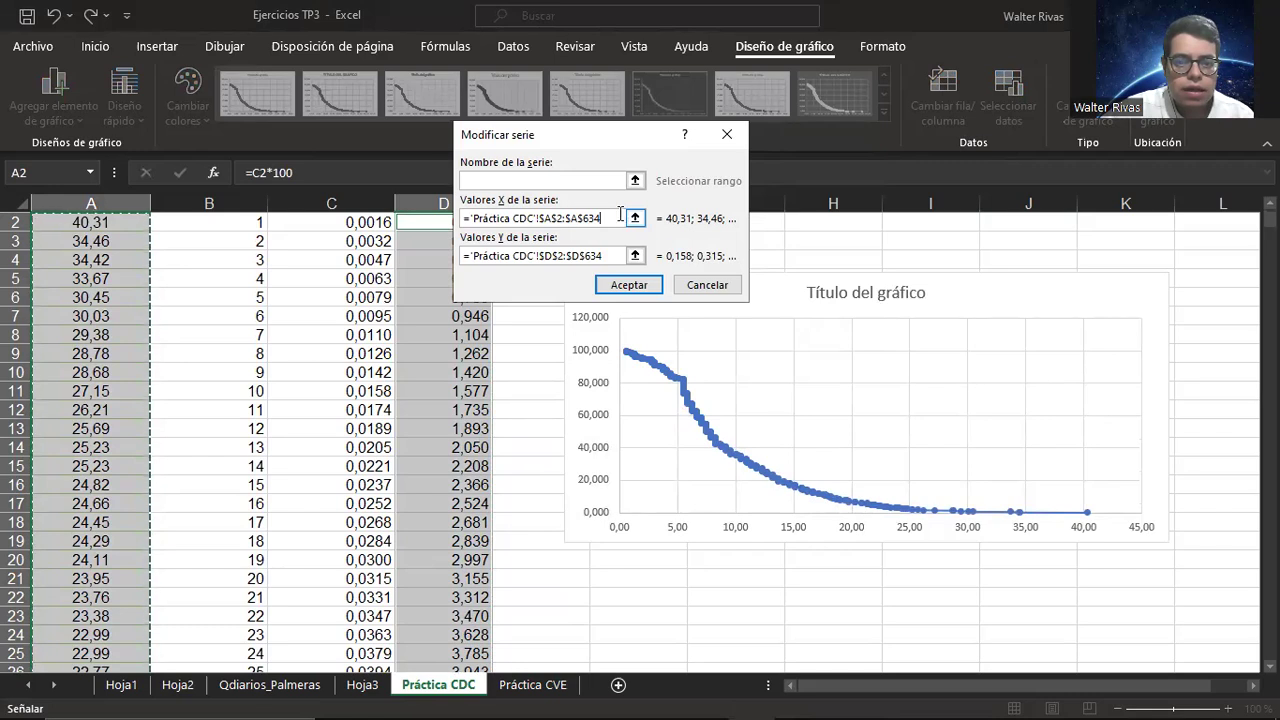
{"action": "left_click_drag", "start_coordinate": [610, 218], "coordinate": [443, 215]}
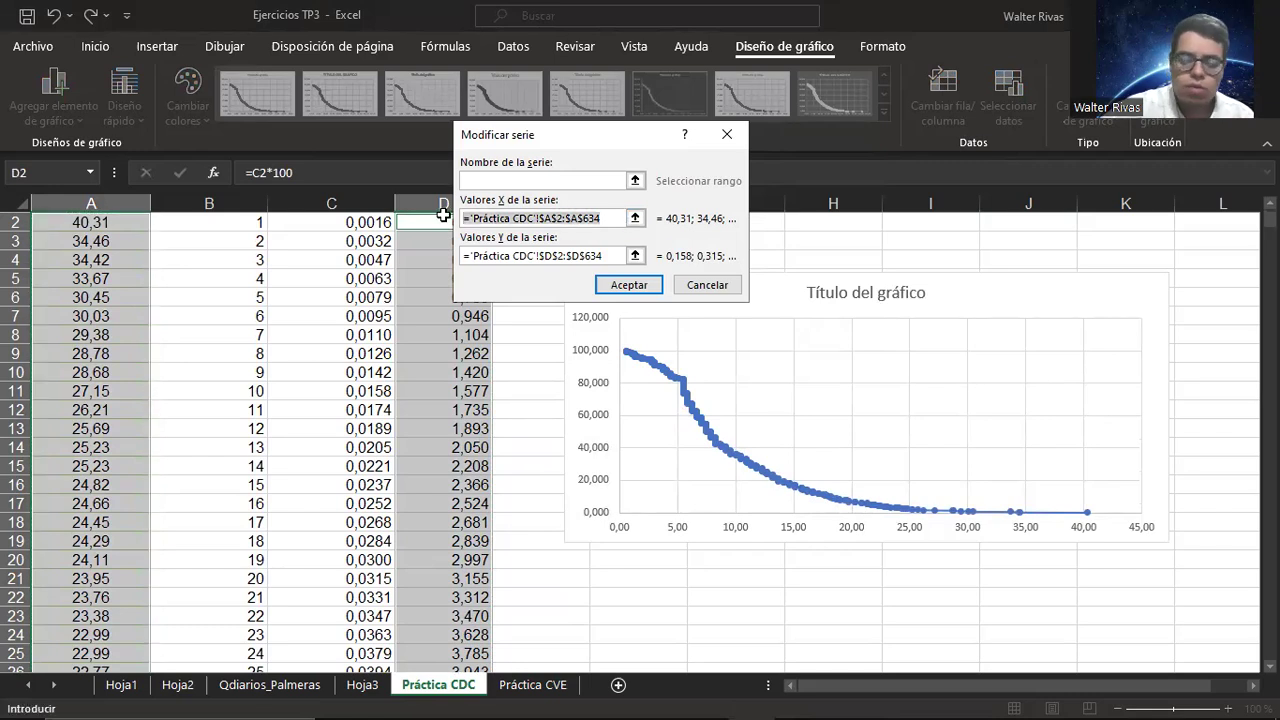
{"action": "key", "text": "BackSpace"}
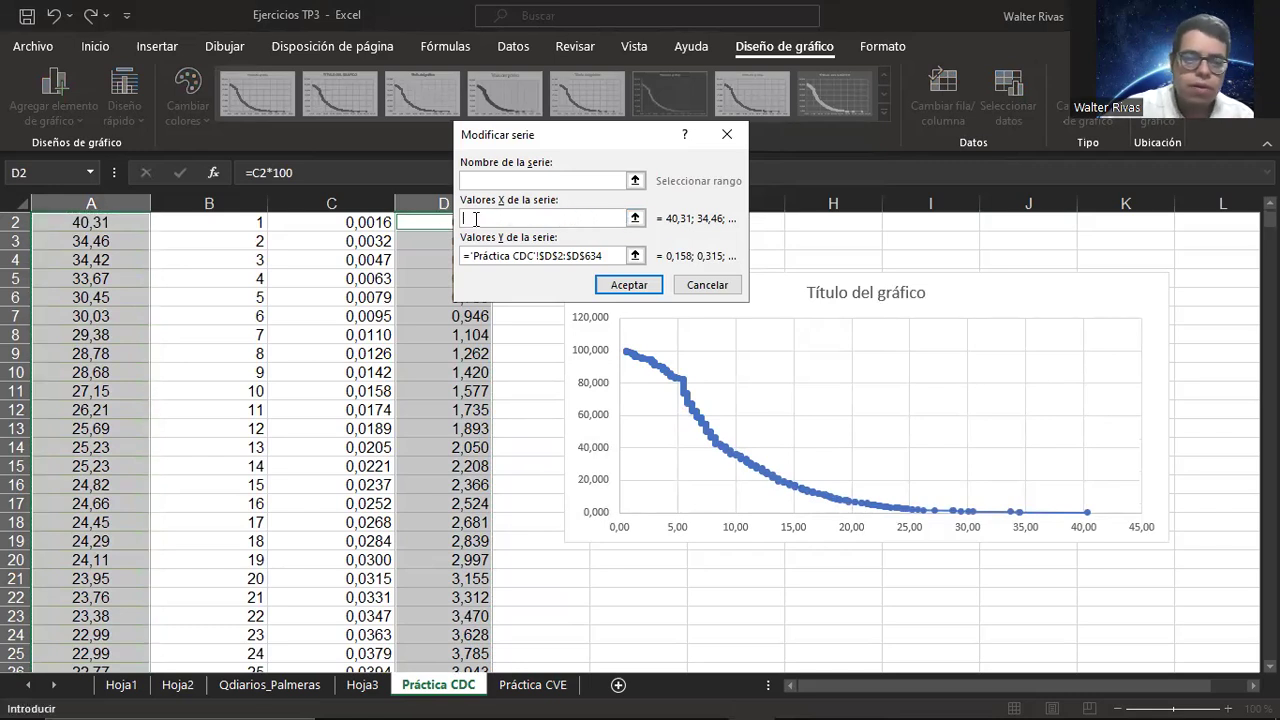
{"action": "left_click", "coordinate": [635, 218]}
{"action": "scroll", "coordinate": [450, 300], "scroll_direction": "up", "scroll_amount": 1}
{"action": "left_click", "coordinate": [480, 245]}
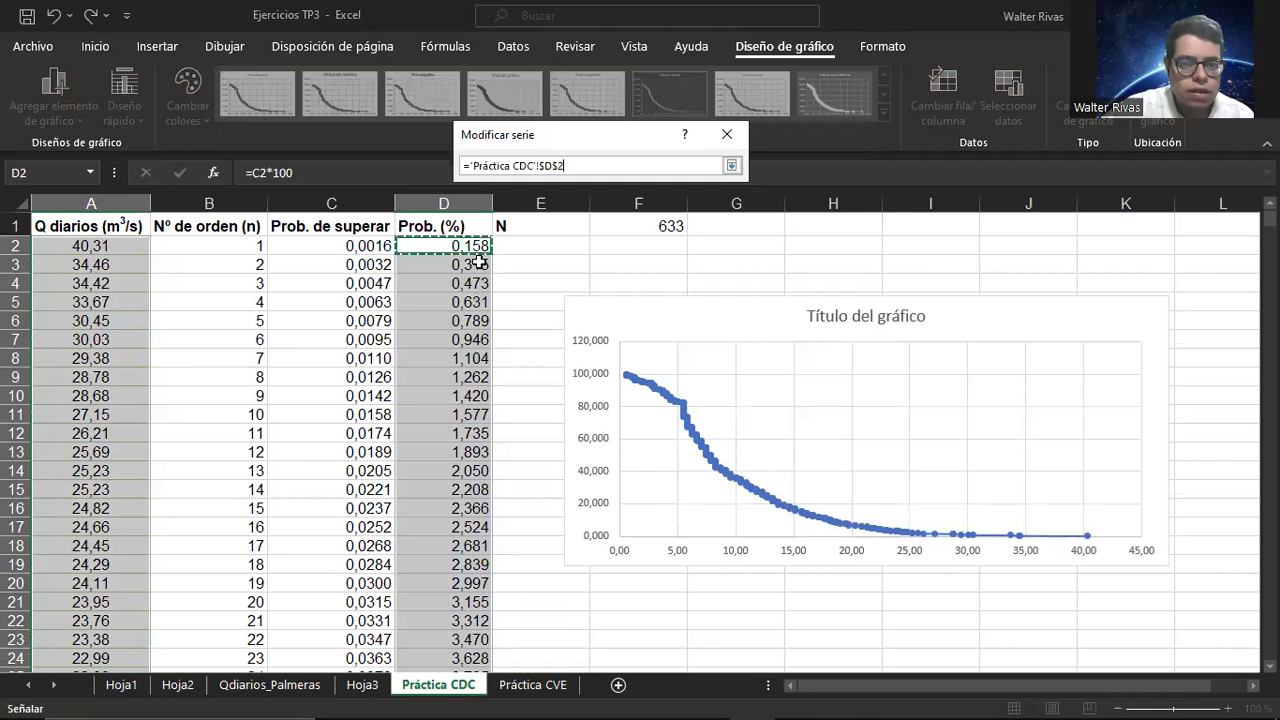
{"action": "left_click_drag", "start_coordinate": [418, 695], "coordinate": [418, 695]}
{"action": "left_click_drag", "start_coordinate": [418, 695], "coordinate": [411, 642]}
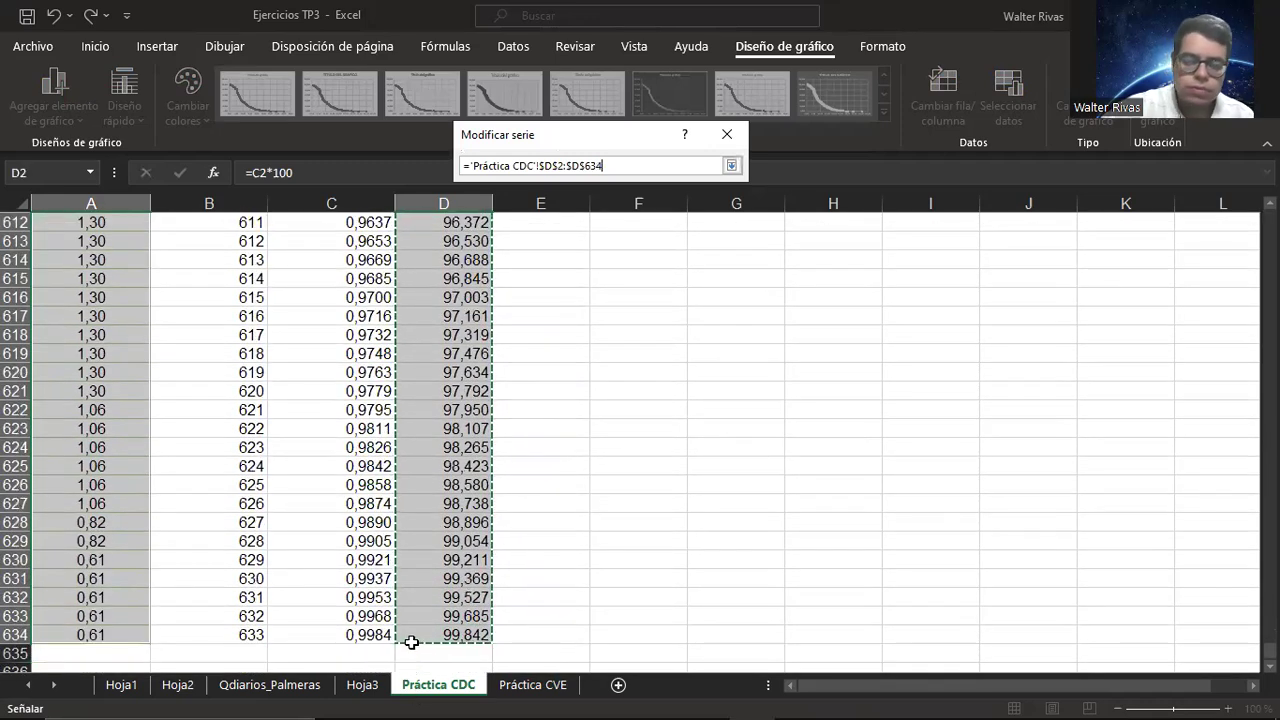
{"action": "key", "text": "Return"}
Step: Set the series' Y values to the daily flows in A2:A634 and apply the chart's new data source
{"action": "left_click", "coordinate": [634, 255]}
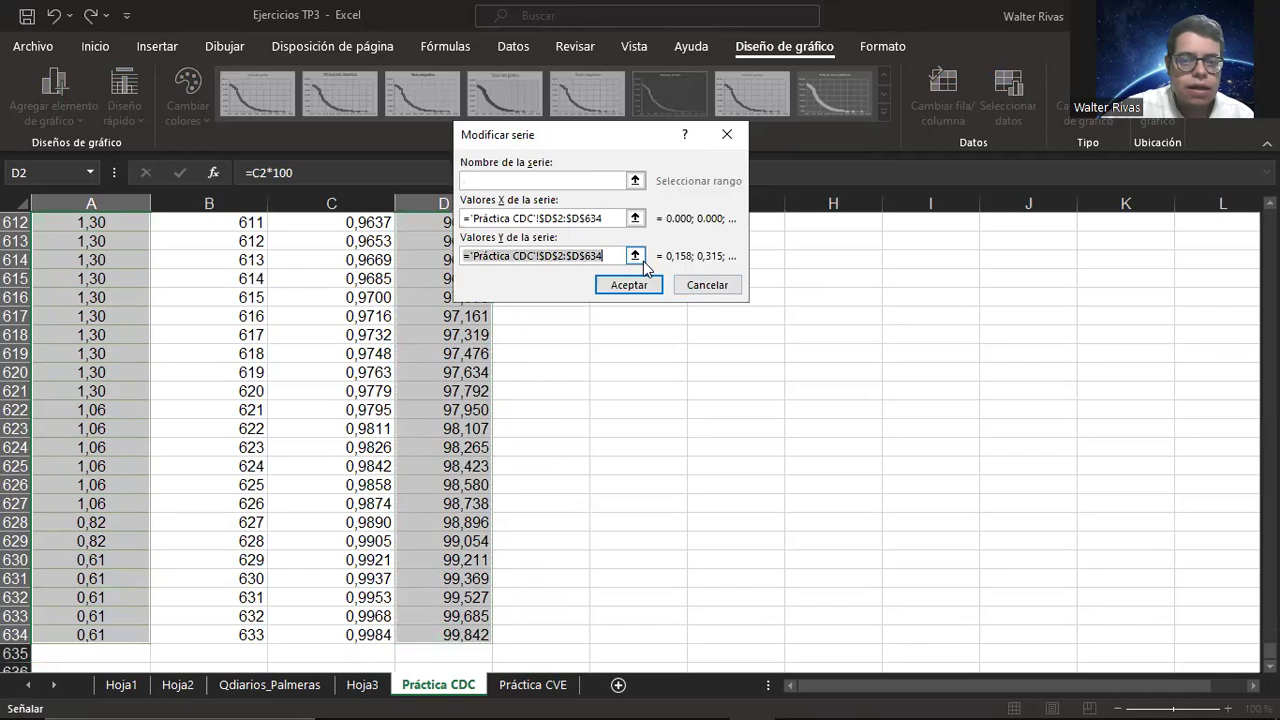
{"action": "key", "text": "BackSpace"}
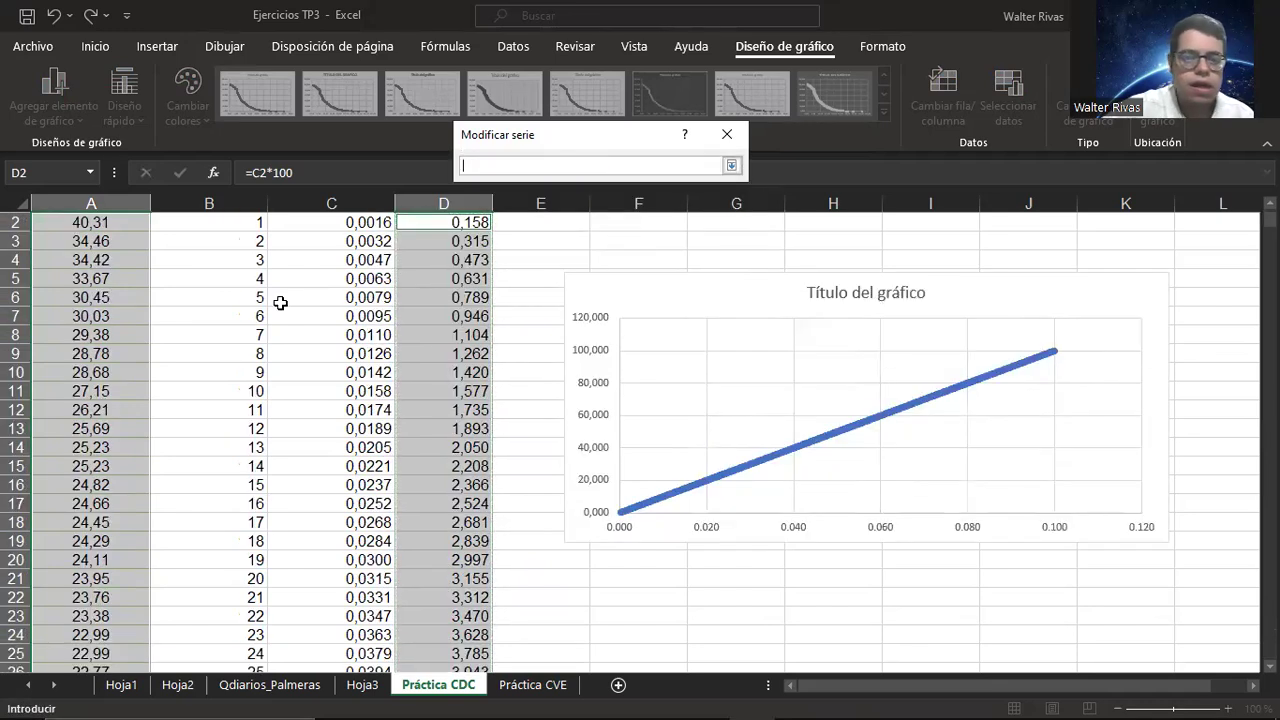
{"action": "scroll", "coordinate": [121, 228], "scroll_direction": "up", "scroll_amount": 1}
{"action": "scroll", "coordinate": [121, 228], "scroll_direction": "up", "scroll_amount": 1}
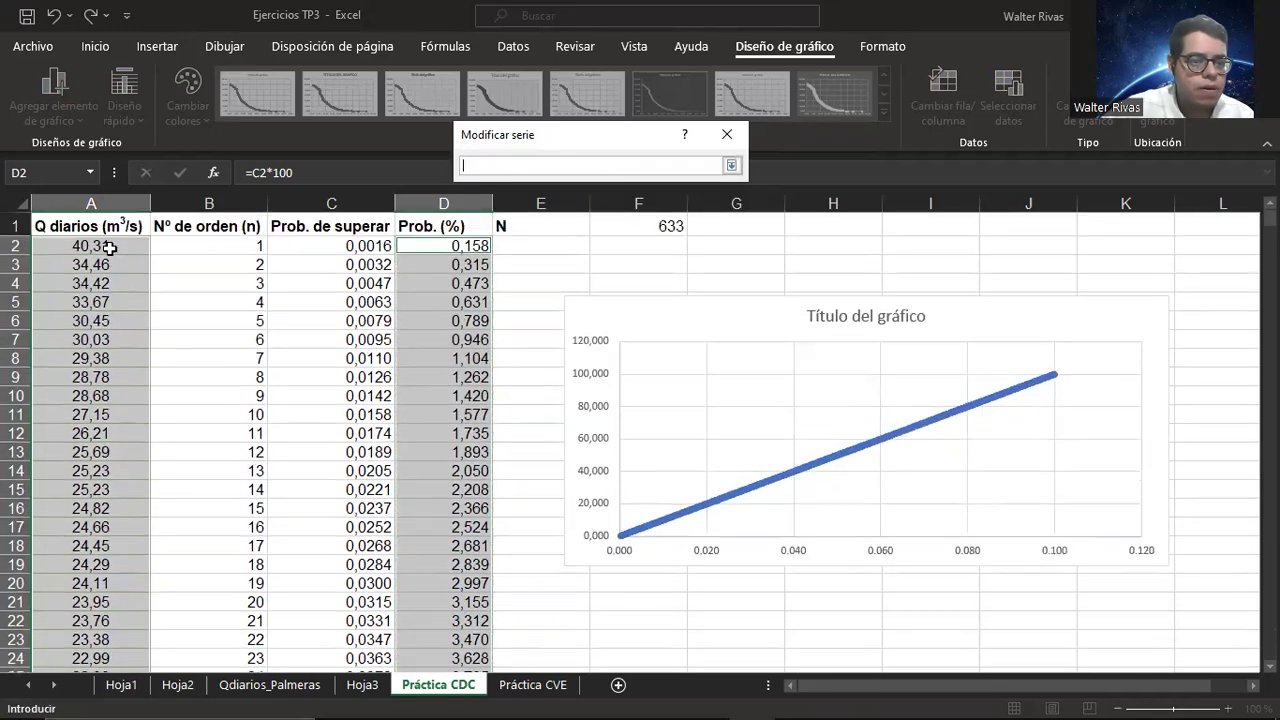
{"action": "left_click", "coordinate": [110, 250]}
{"action": "key", "text": "ctrl+shift+Down"}
{"action": "left_click_drag", "start_coordinate": [87, 697], "coordinate": [79, 637]}
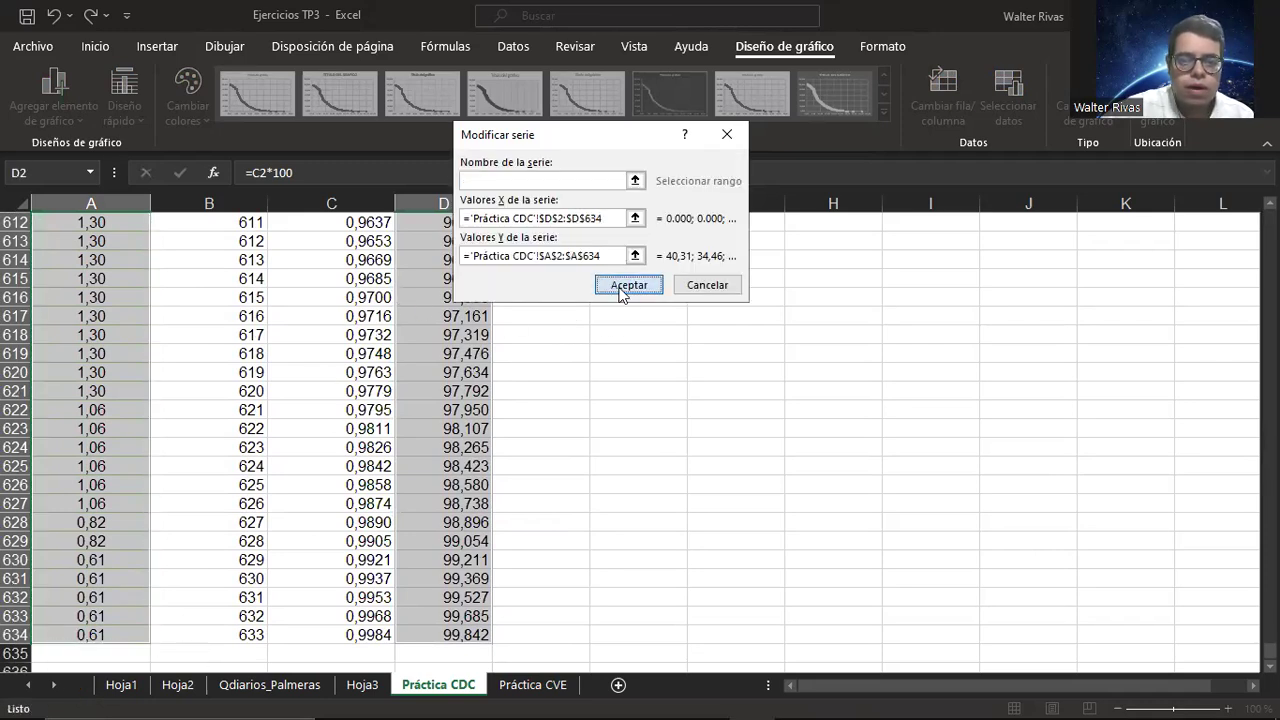
{"action": "left_click", "coordinate": [628, 285]}
{"action": "left_click", "coordinate": [758, 345]}
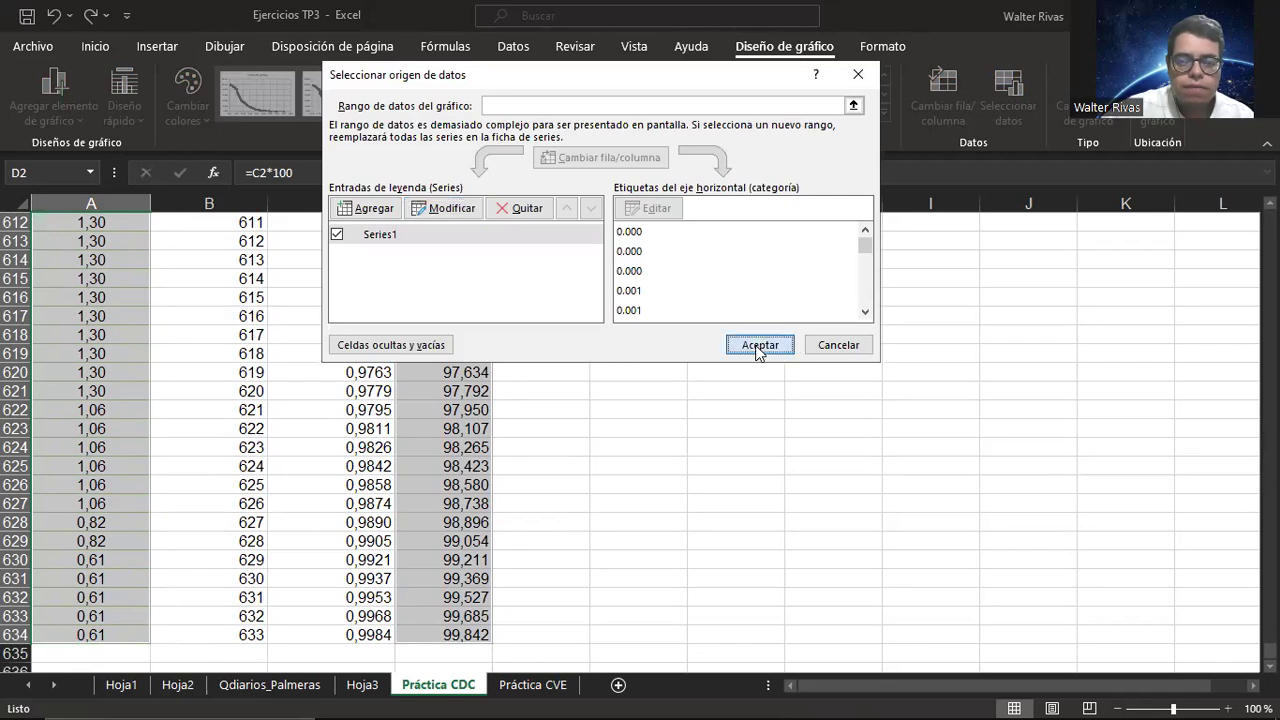
Step: Move the chart up to about row 3 and enlarge it to reach roughly row 21 and column L
{"action": "scroll", "coordinate": [797, 460], "scroll_direction": "up", "scroll_amount": 14}
{"action": "left_click_drag", "start_coordinate": [1270, 621], "coordinate": [1270, 218]}
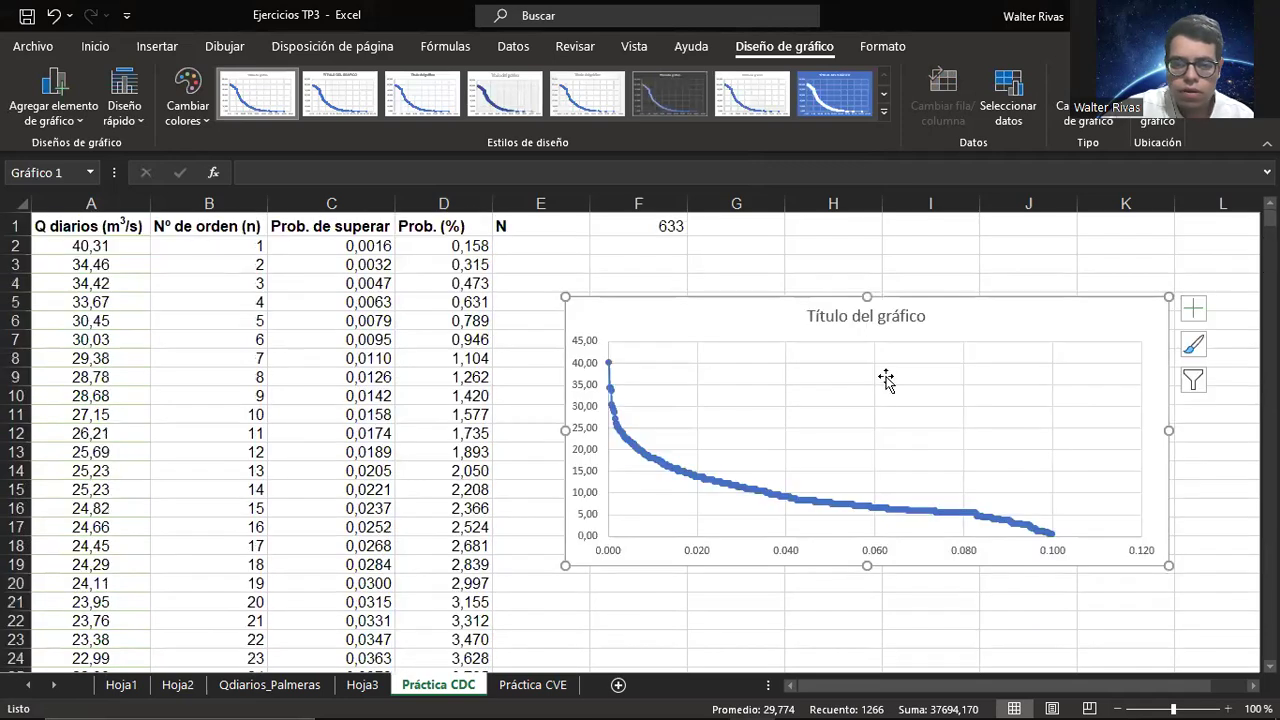
{"action": "left_click_drag", "start_coordinate": [640, 309], "coordinate": [603, 268]}
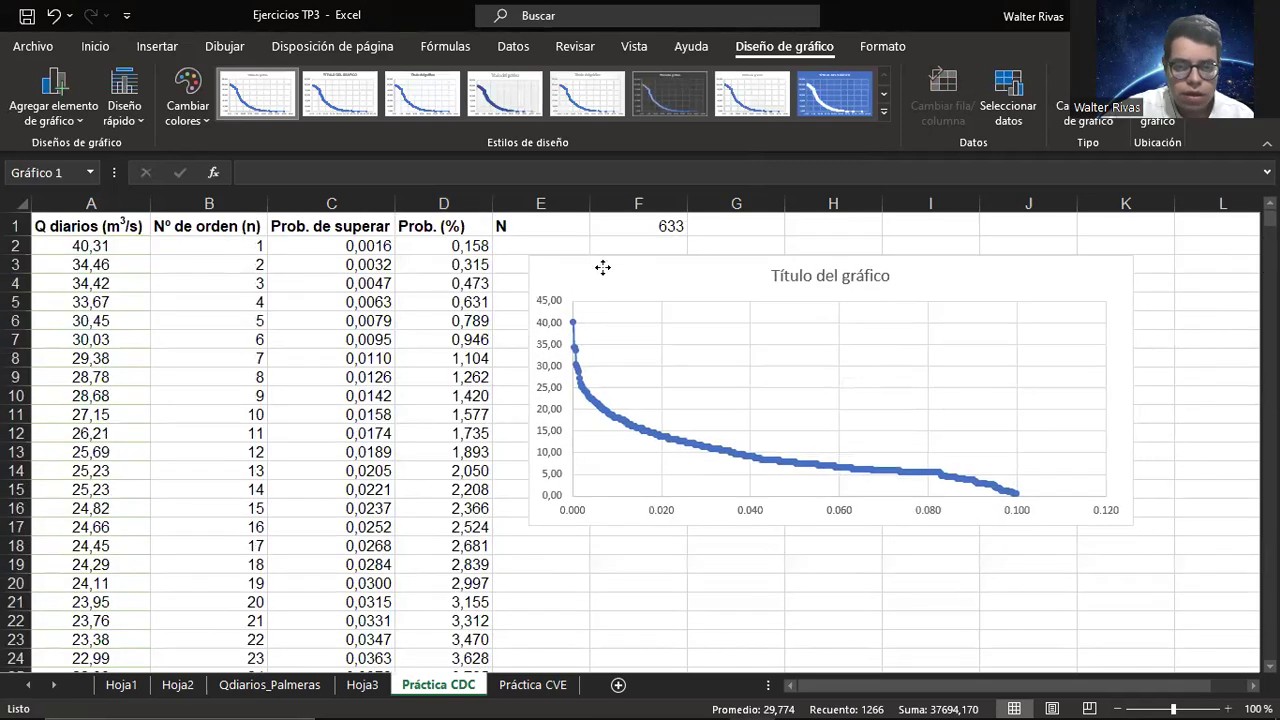
{"action": "left_click_drag", "start_coordinate": [830, 524], "coordinate": [826, 607]}
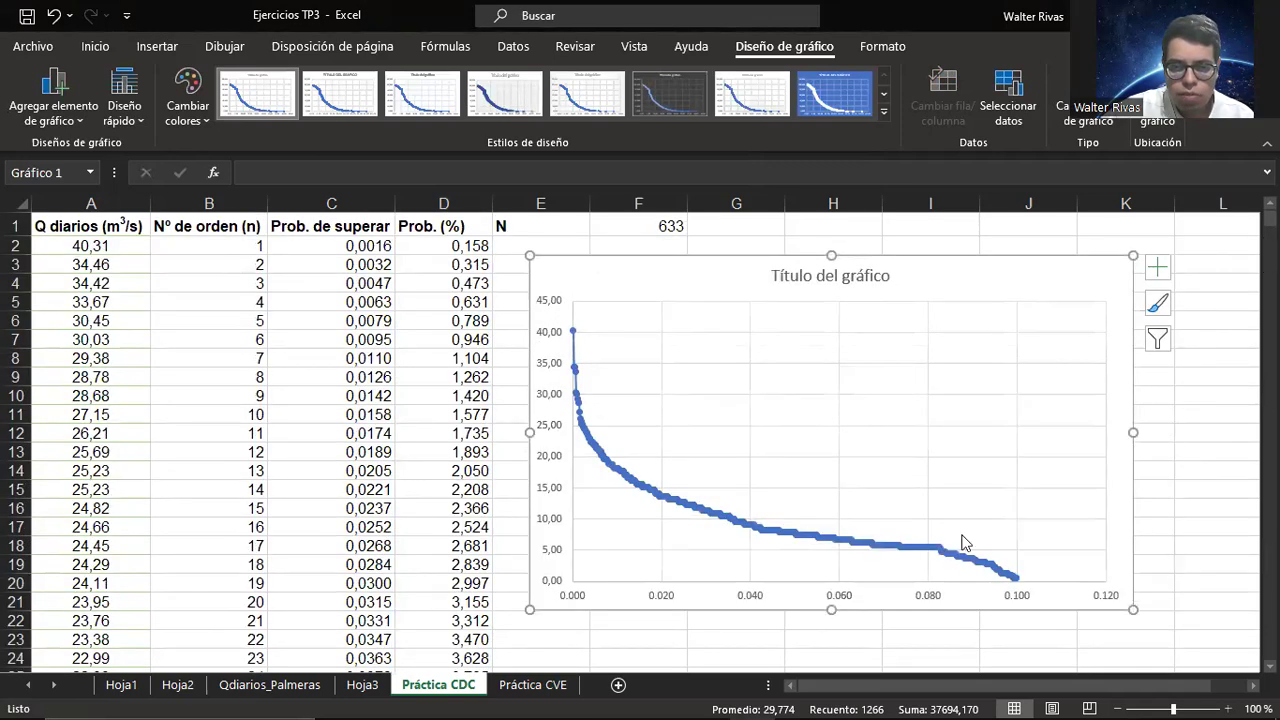
{"action": "left_click_drag", "start_coordinate": [1136, 432], "coordinate": [1219, 433]}
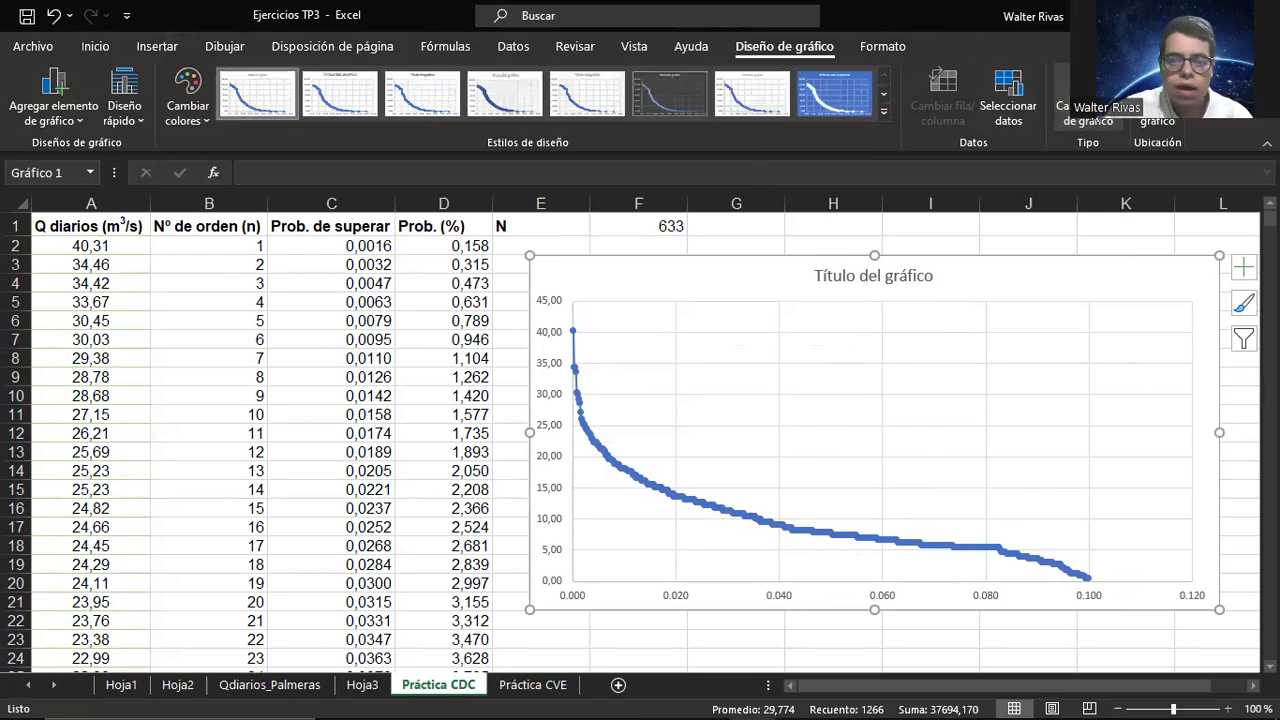
Step: Change the chart type to scatter with smooth lines and no markers
{"action": "left_click", "coordinate": [1070, 100]}
{"action": "mouse_move", "coordinate": [677, 354]}
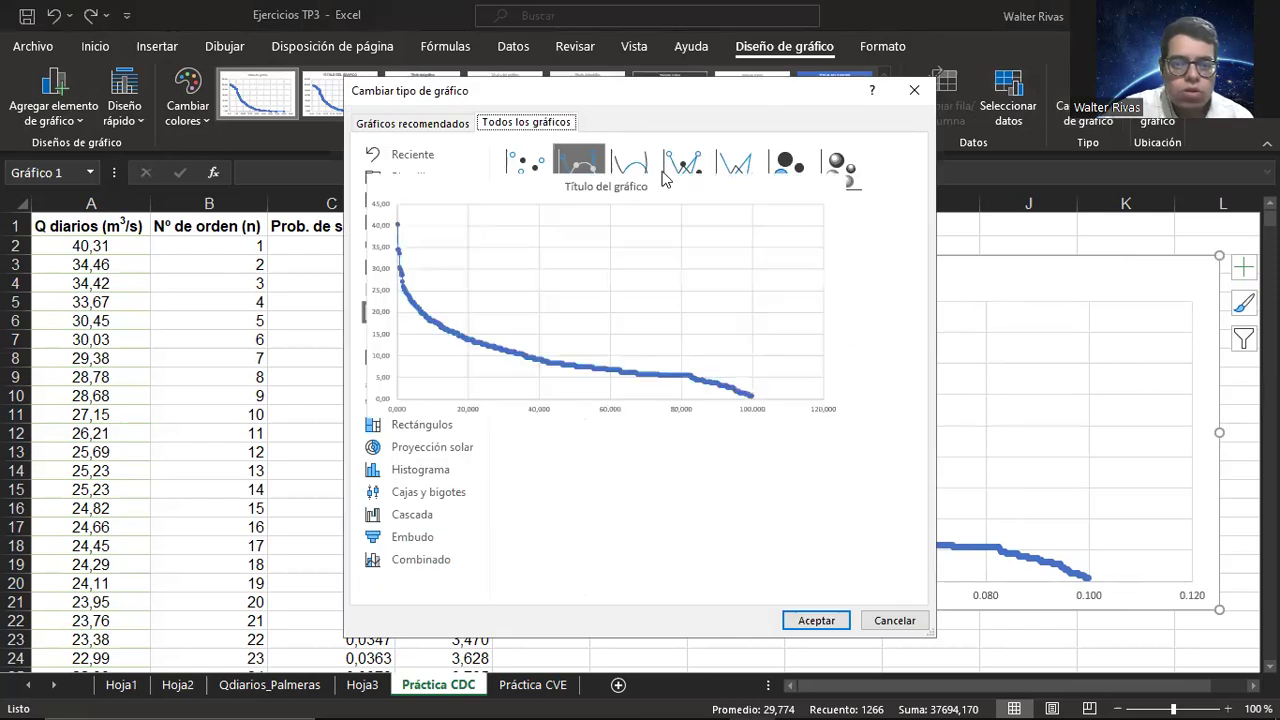
{"action": "left_click", "coordinate": [632, 168]}
{"action": "left_click", "coordinate": [815, 621]}
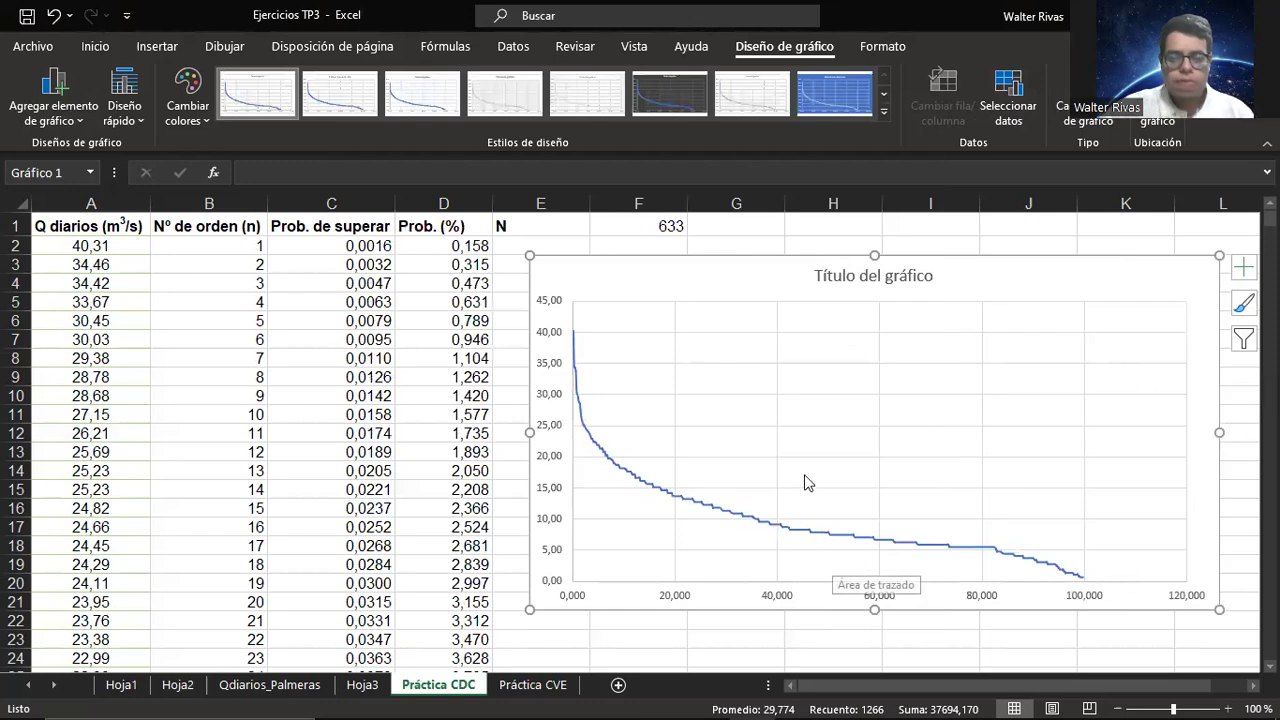
Step: Widen the chart slightly on both sides within columns E to L and extend it down to about row 26
{"action": "left_click_drag", "start_coordinate": [530, 432], "coordinate": [509, 433]}
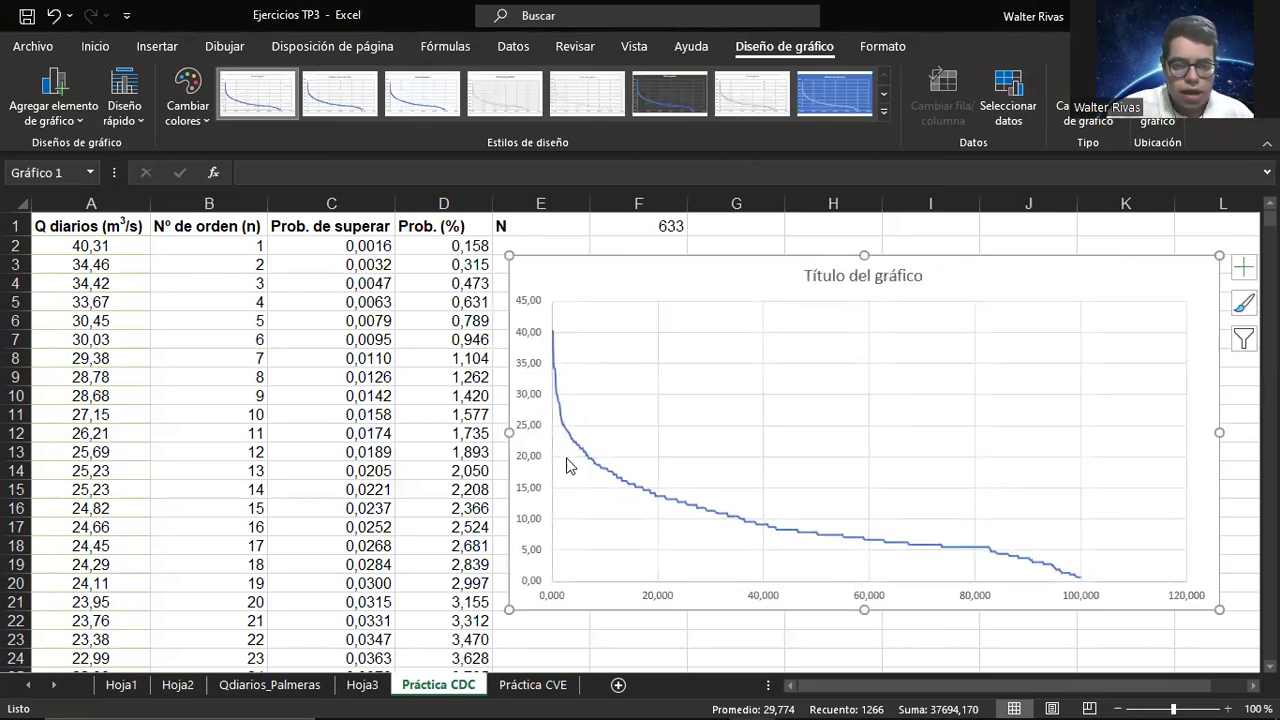
{"action": "scroll", "coordinate": [910, 500], "scroll_direction": "down", "scroll_amount": 1}
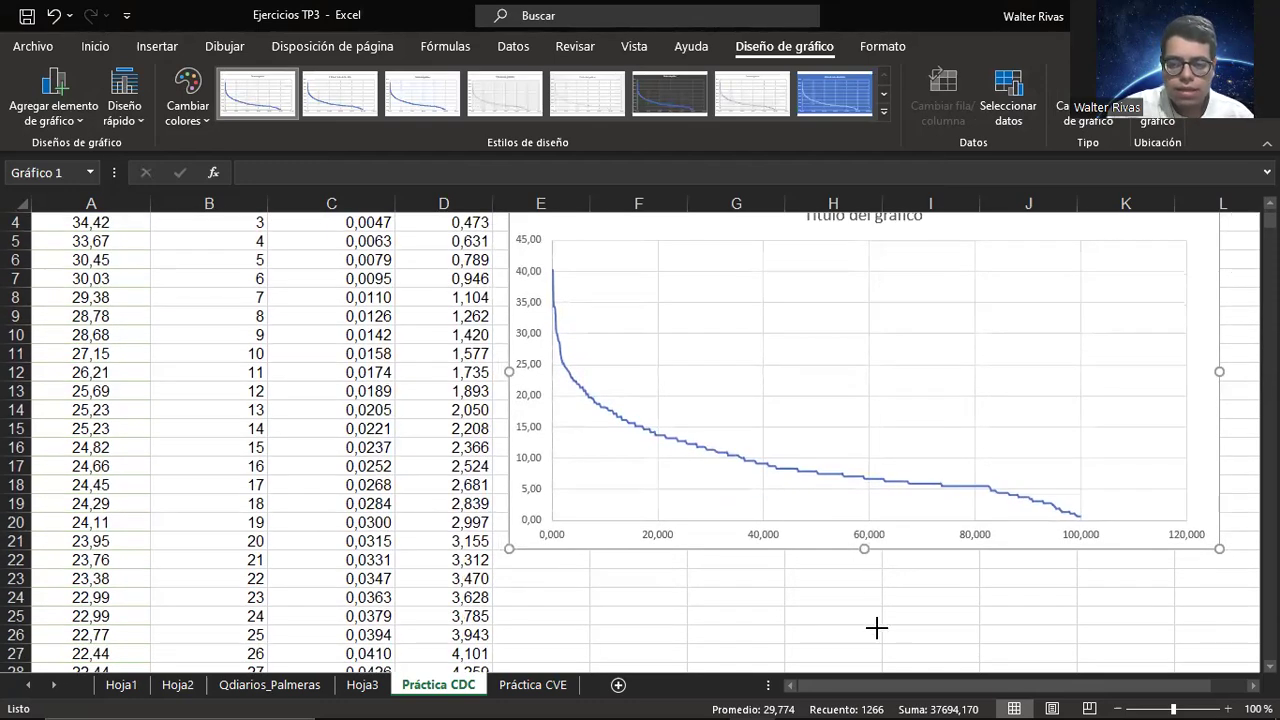
{"action": "left_click_drag", "start_coordinate": [876, 627], "coordinate": [866, 634]}
{"action": "left_click_drag", "start_coordinate": [1219, 414], "coordinate": [1241, 414]}
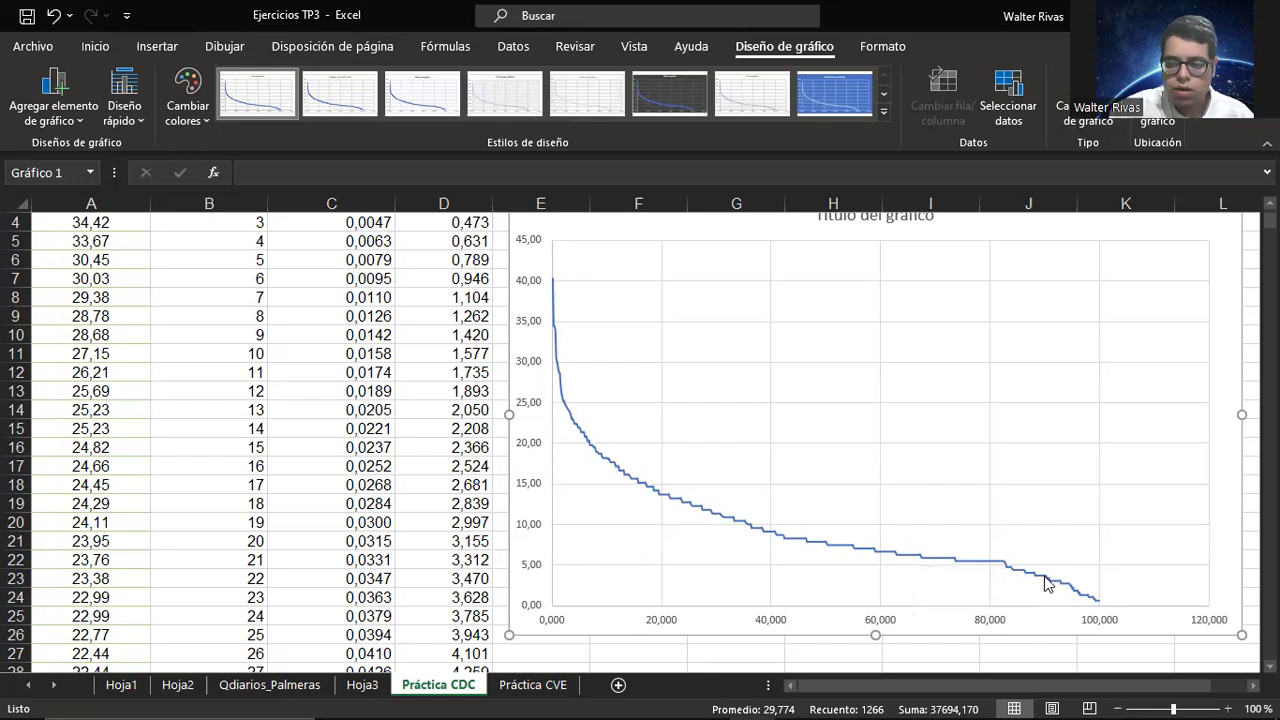
Step: Add primary minor vertical gridlines to the chart
{"action": "left_click", "coordinate": [42, 122]}
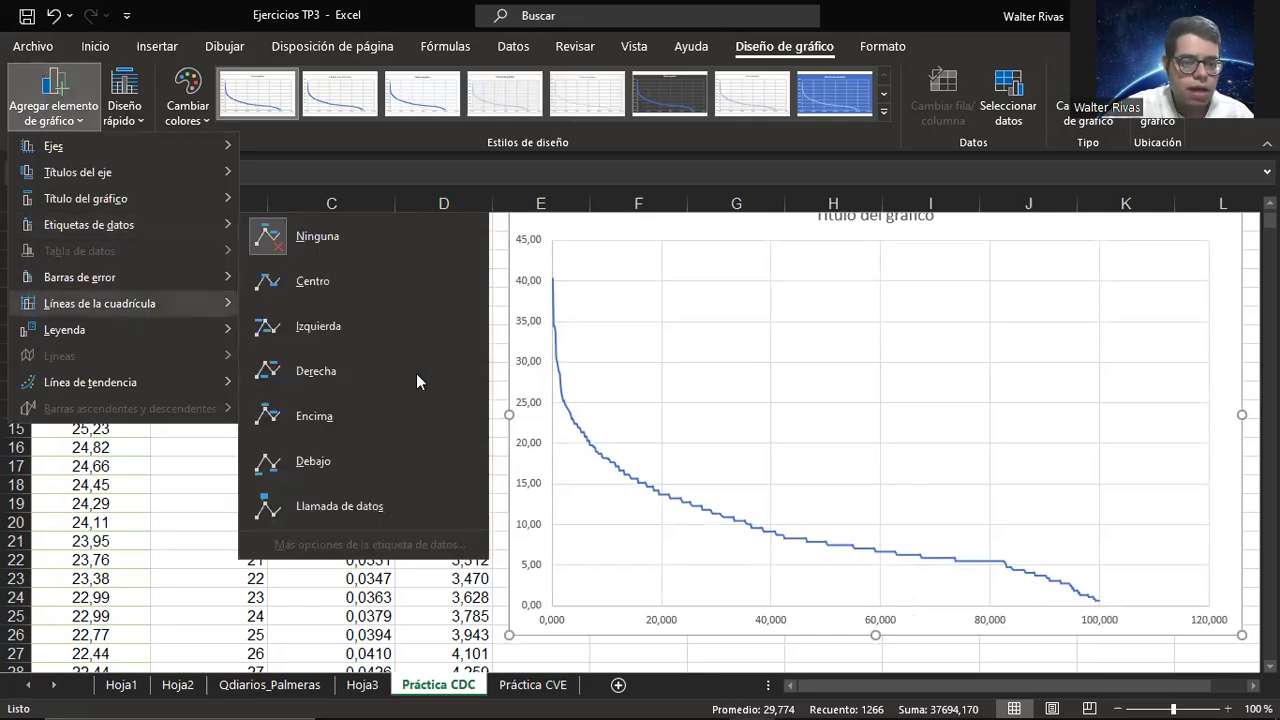
{"action": "mouse_move", "coordinate": [126, 308]}
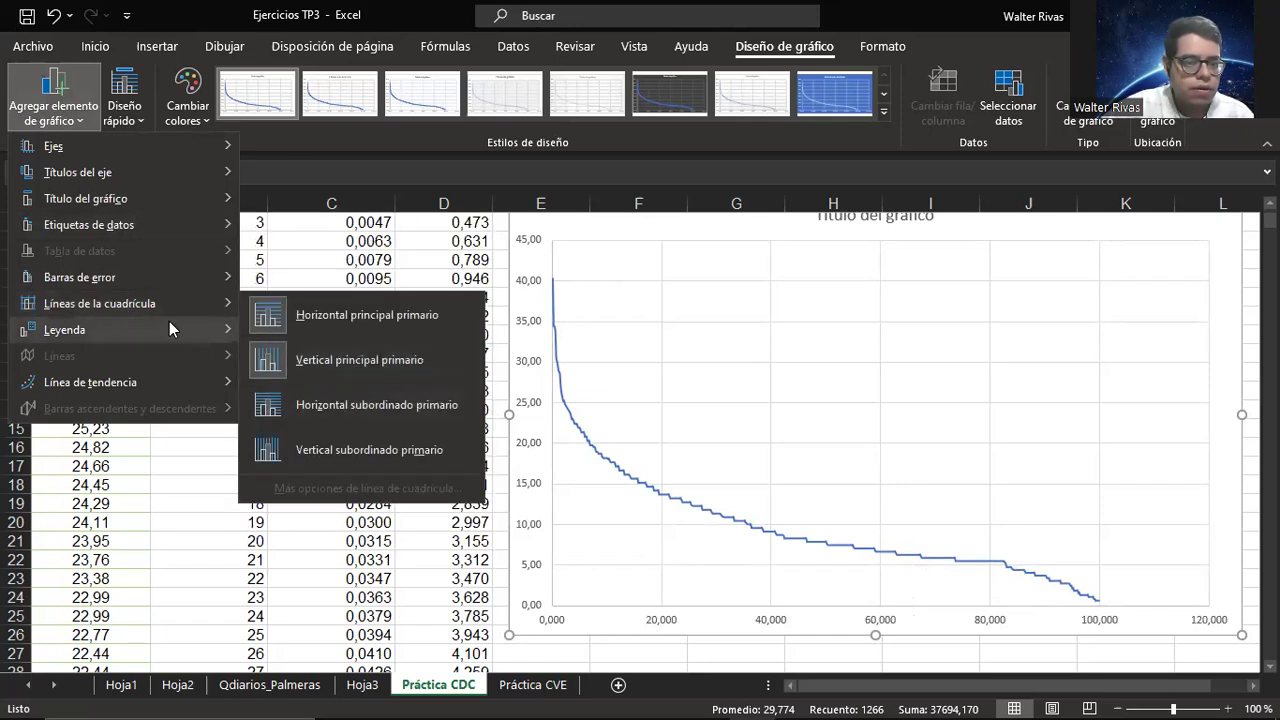
{"action": "left_click", "coordinate": [358, 450]}
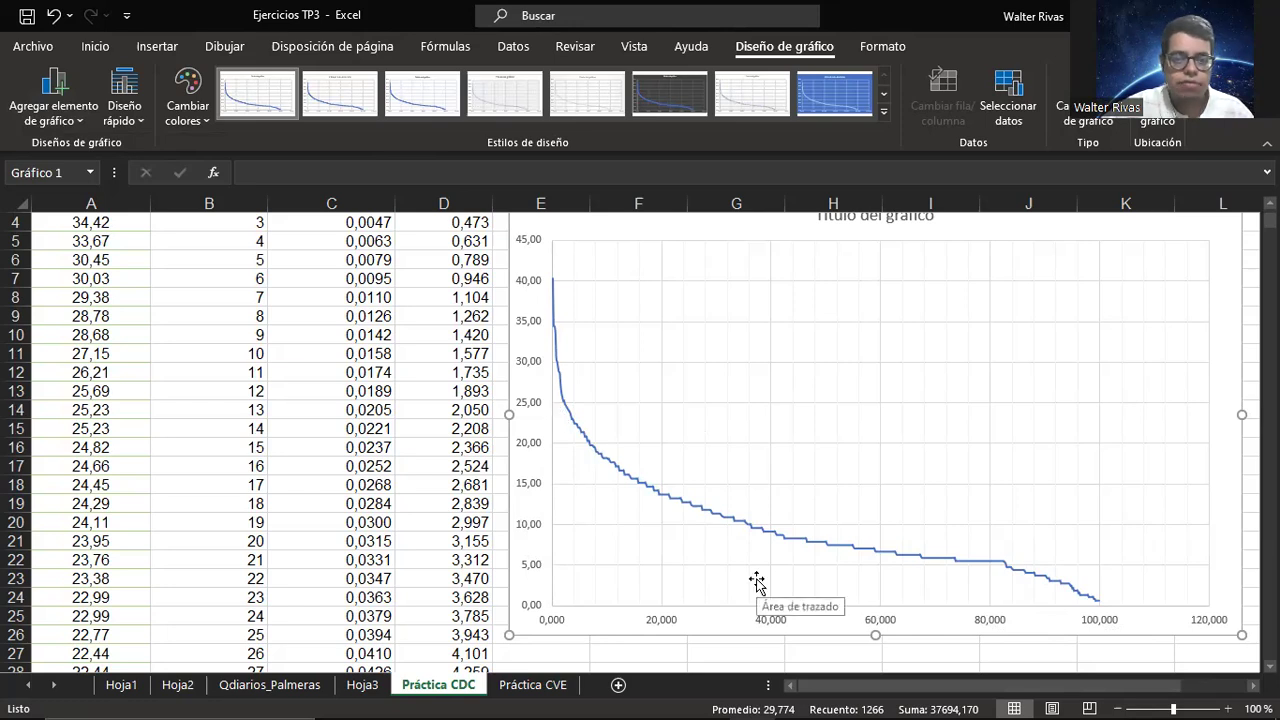
Step: Examine the exceedance probability formulas in C2 and C6
{"action": "scroll", "coordinate": [460, 330], "scroll_direction": "up", "scroll_amount": 1}
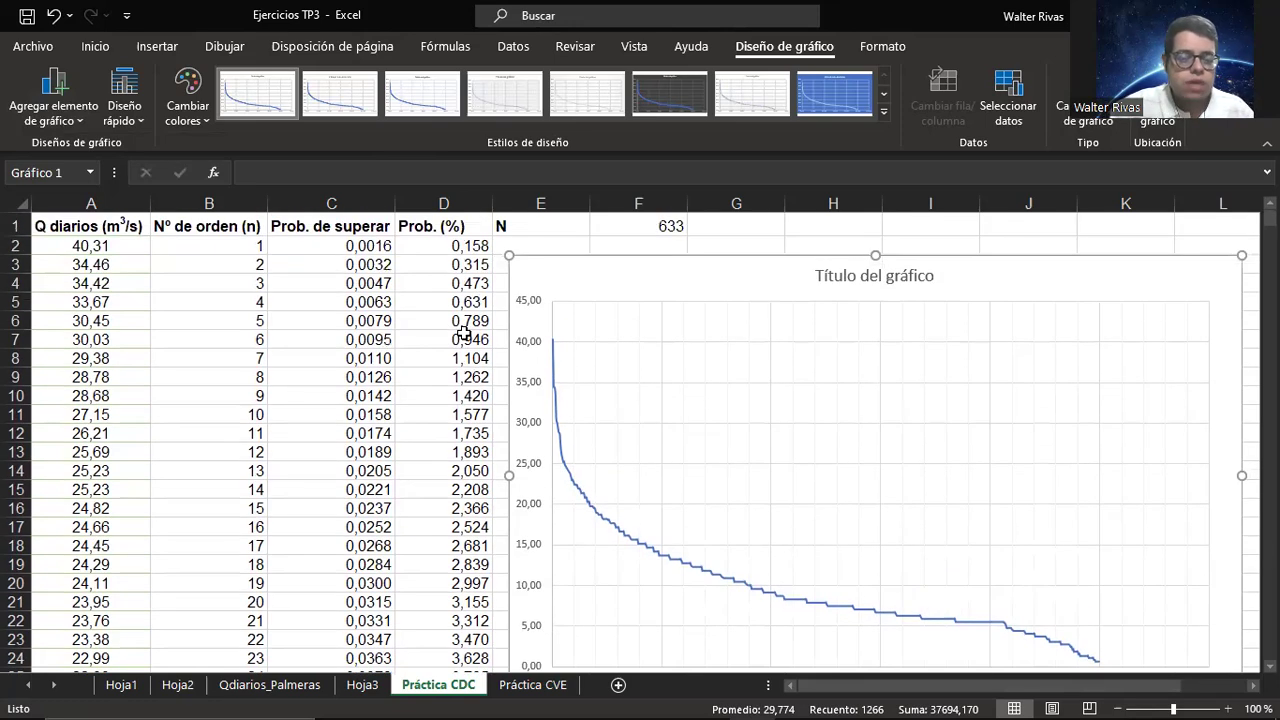
{"action": "left_click", "coordinate": [452, 245]}
{"action": "left_click", "coordinate": [358, 246]}
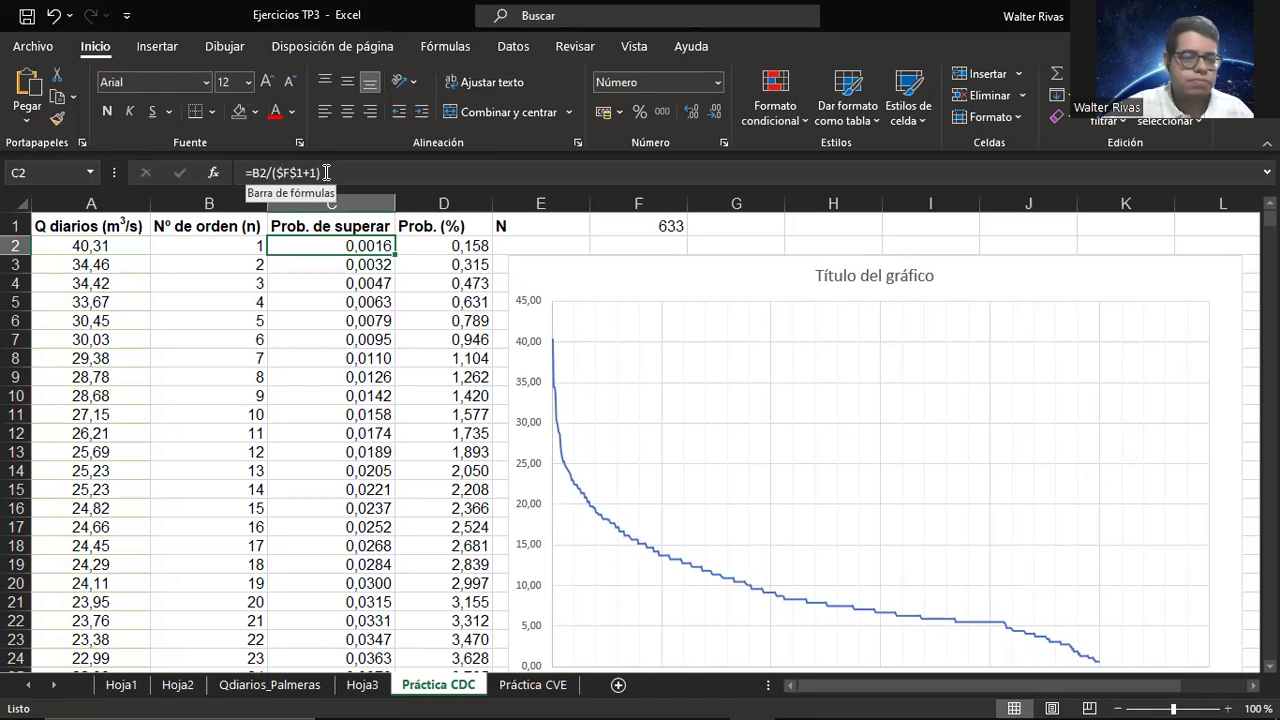
{"action": "left_click", "coordinate": [355, 325]}
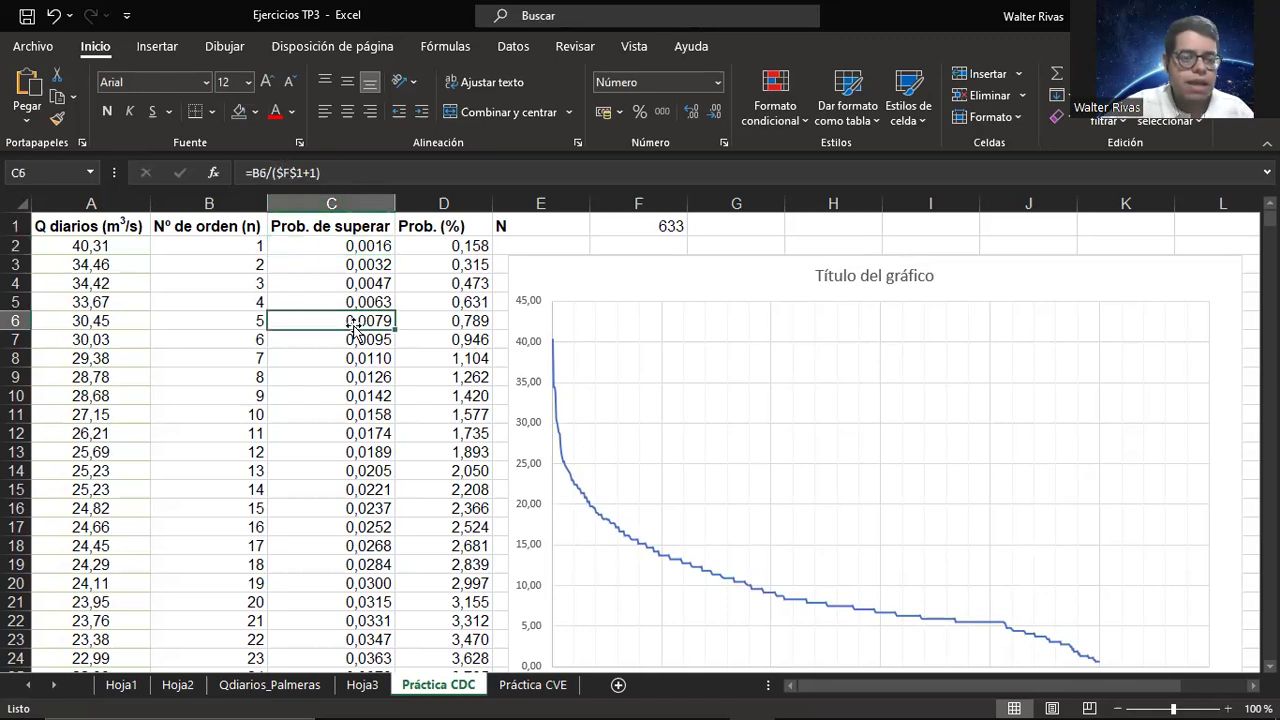
Step: Nudge the chart up by about half a row and switch away from the workbook
{"action": "left_click_drag", "start_coordinate": [629, 284], "coordinate": [633, 271]}
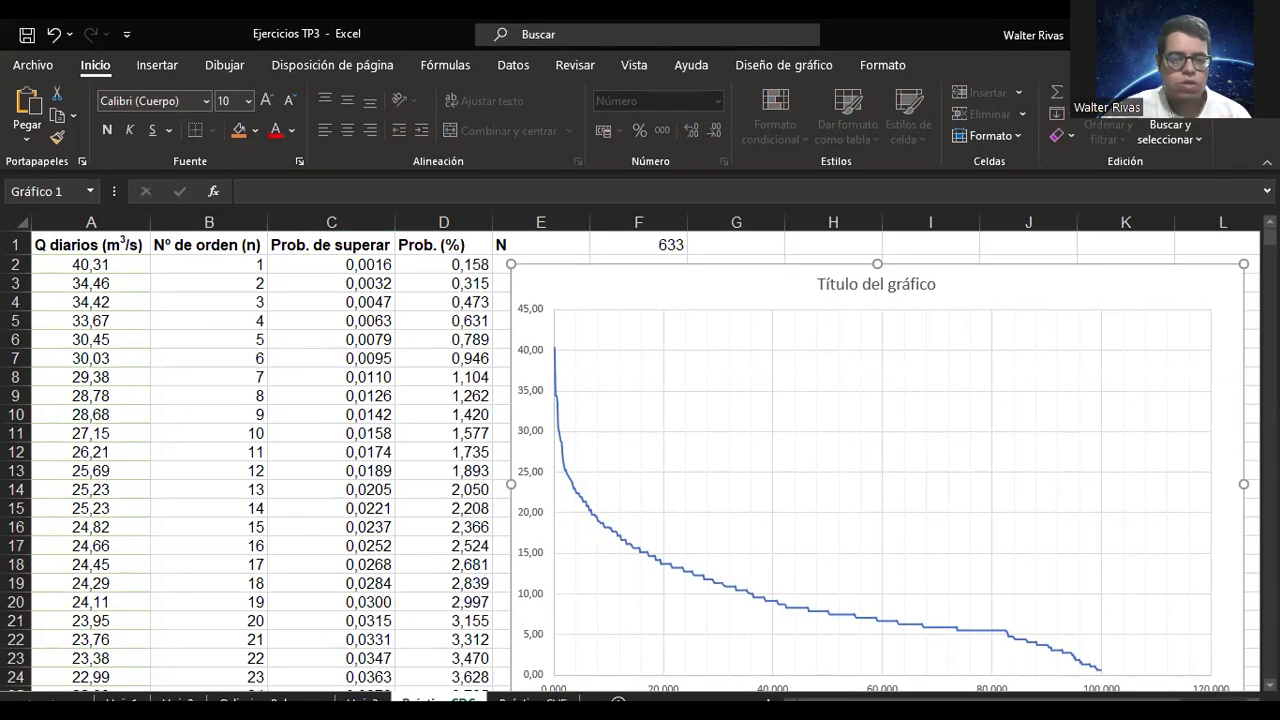
{"action": "key", "text": "alt+Tab"}
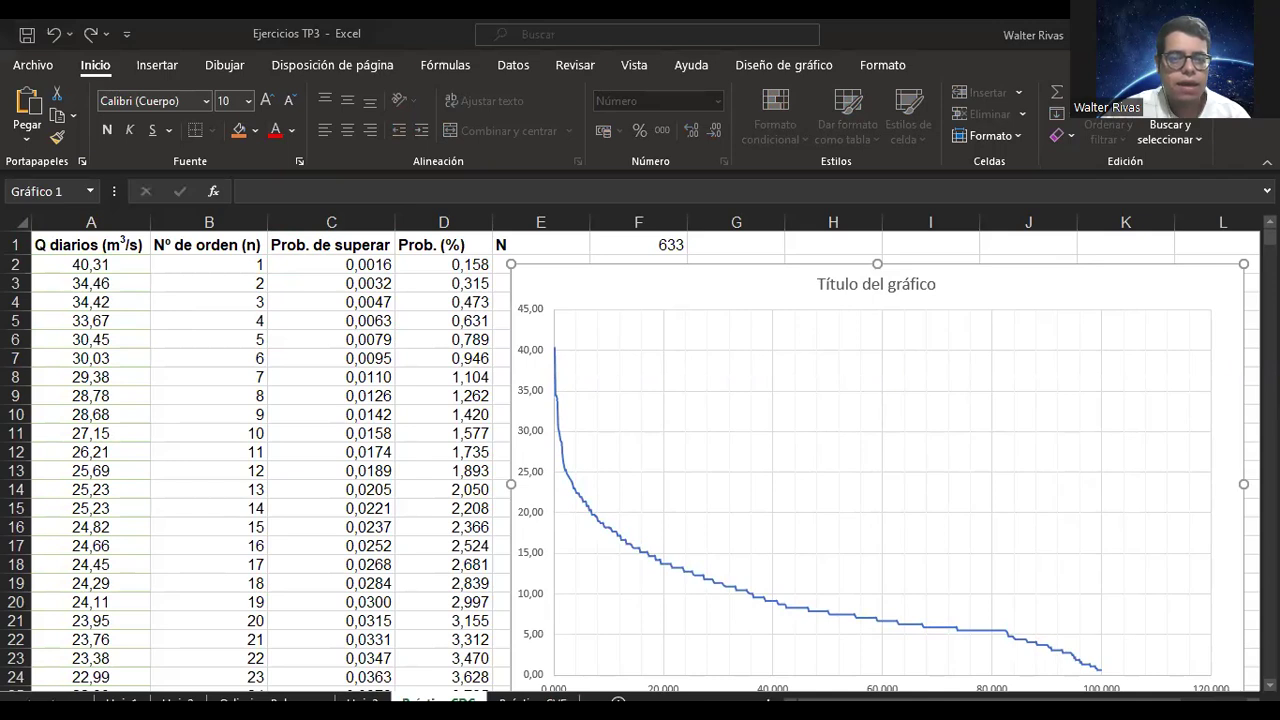
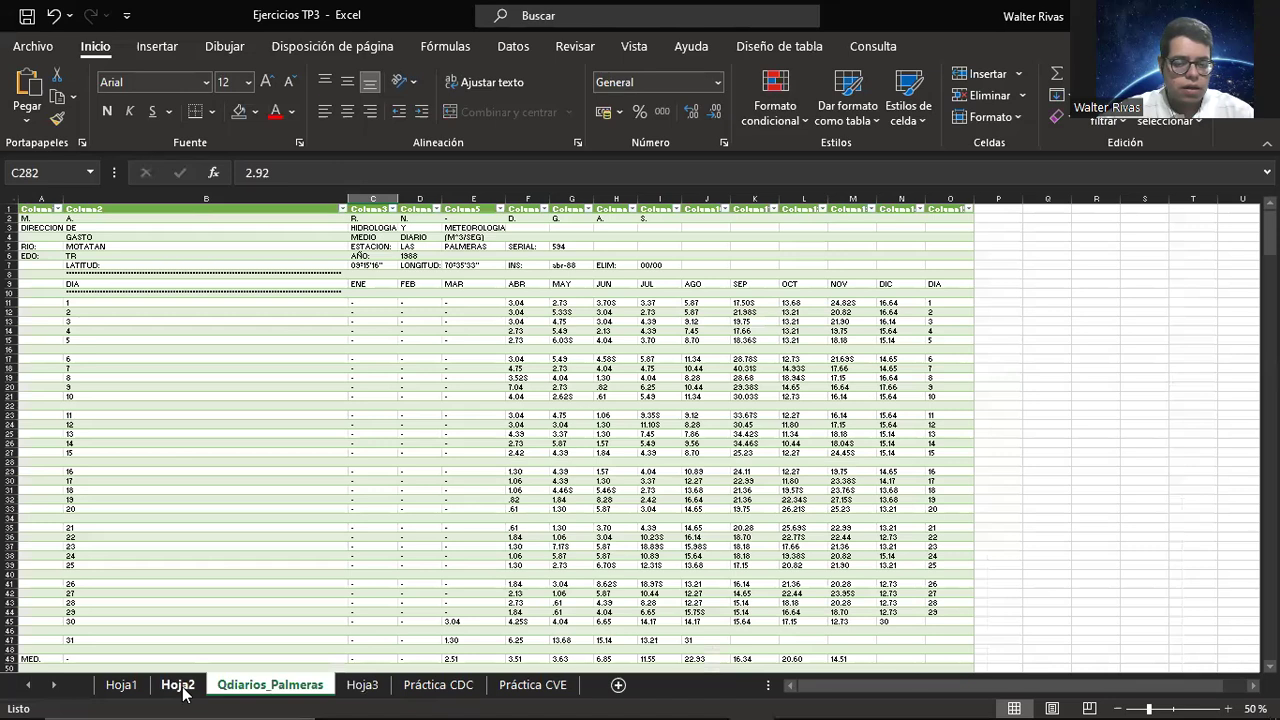
Step: Review the monthly exceedance tables on sheet Hoja2 and open the Práctica CVE sheet
{"action": "left_click", "coordinate": [178, 685]}
{"action": "scroll", "coordinate": [150, 570], "scroll_direction": "up", "scroll_amount": 10}
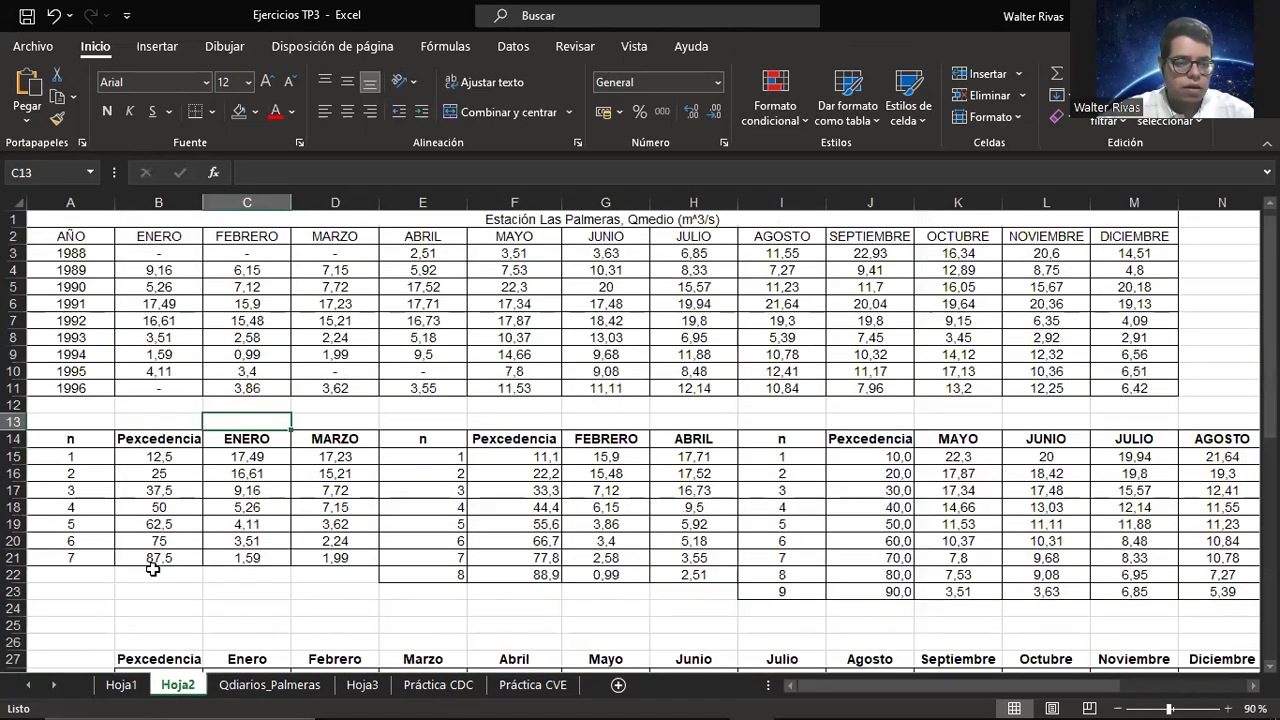
{"action": "left_click", "coordinate": [533, 685]}
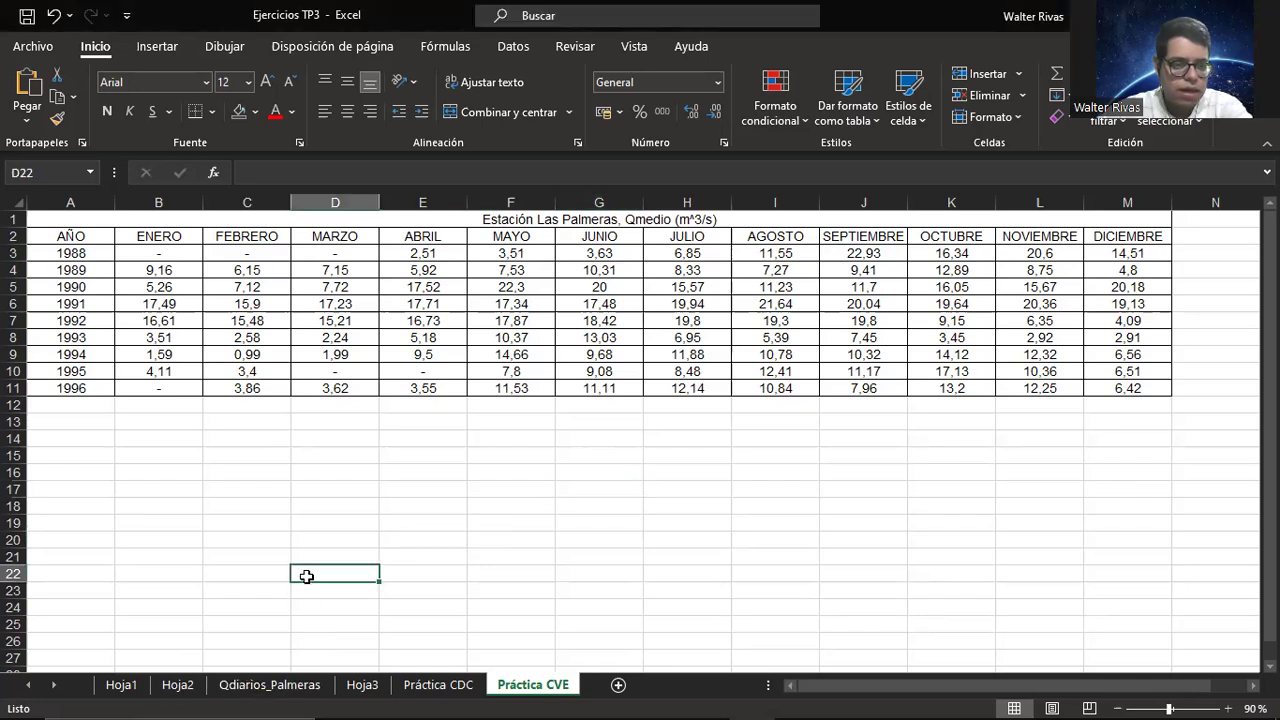
Step: Compare the Qdiarios_Palmeras, Hoja3, Práctica CDC and Práctica CVE sheets with Hoja2, ending on Hoja2
{"action": "left_click", "coordinate": [273, 688]}
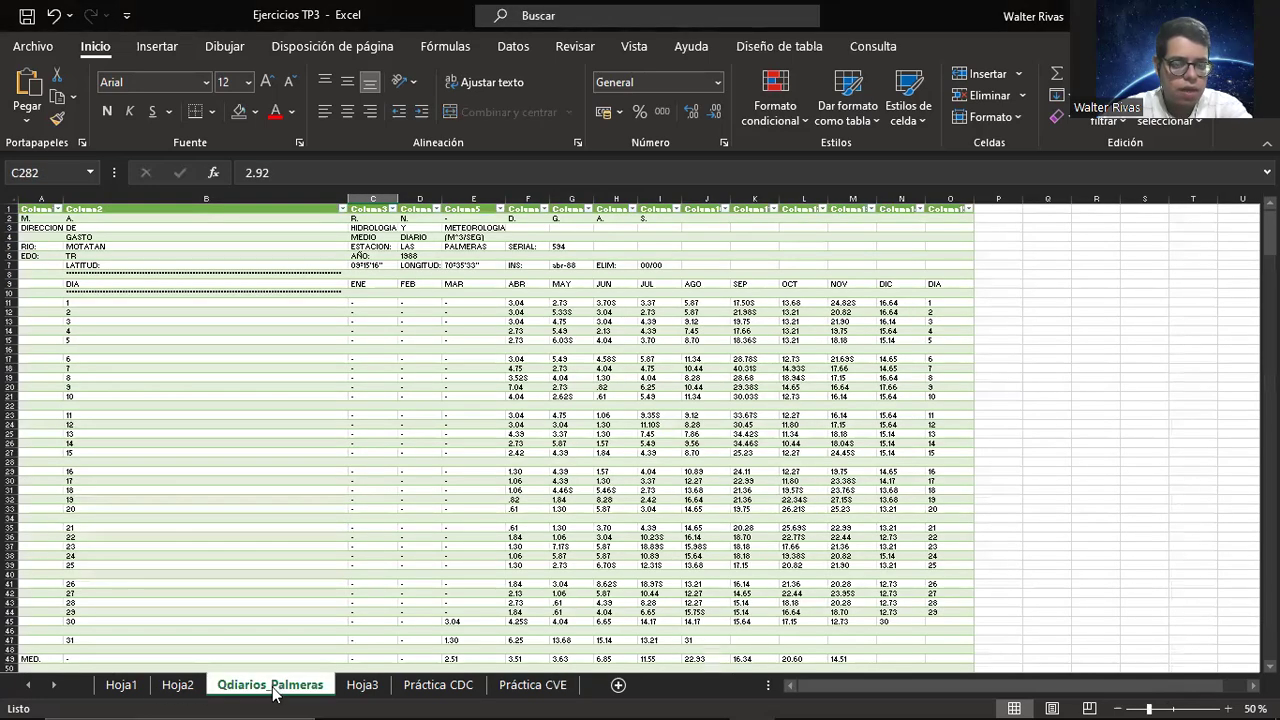
{"action": "left_click", "coordinate": [364, 686]}
{"action": "left_click", "coordinate": [432, 686]}
{"action": "left_click", "coordinate": [515, 688]}
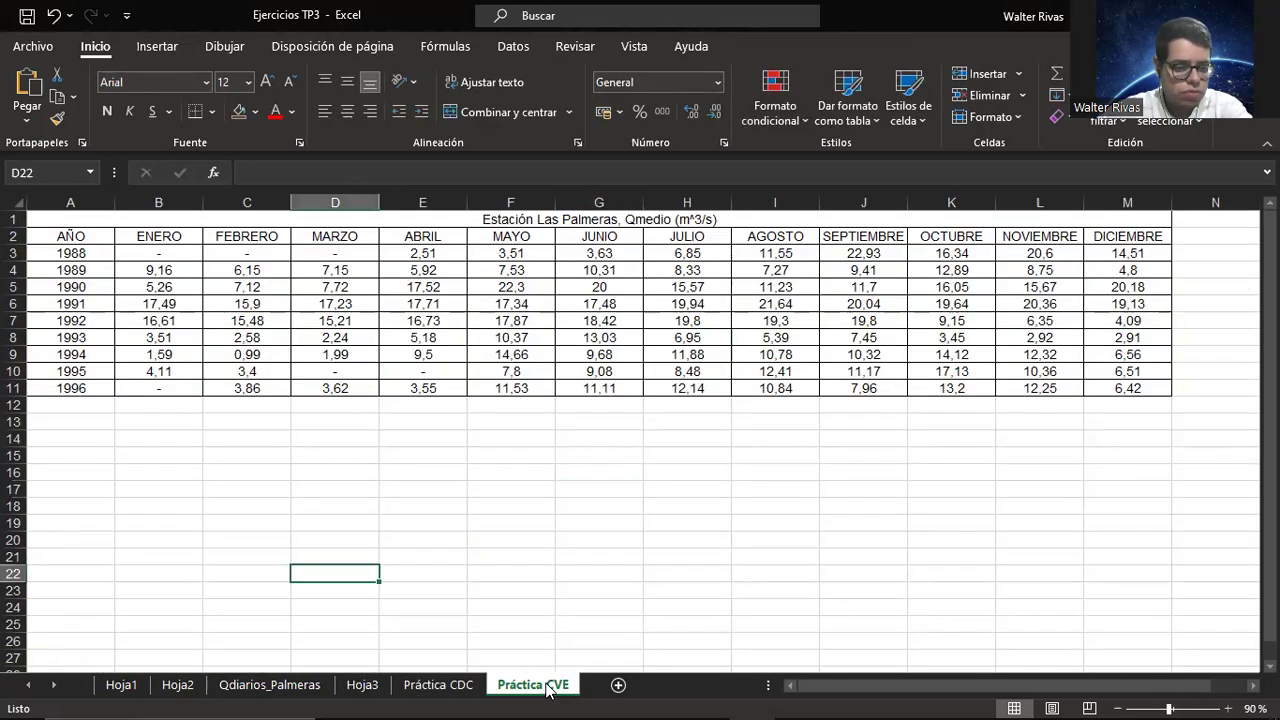
{"action": "left_click", "coordinate": [179, 686]}
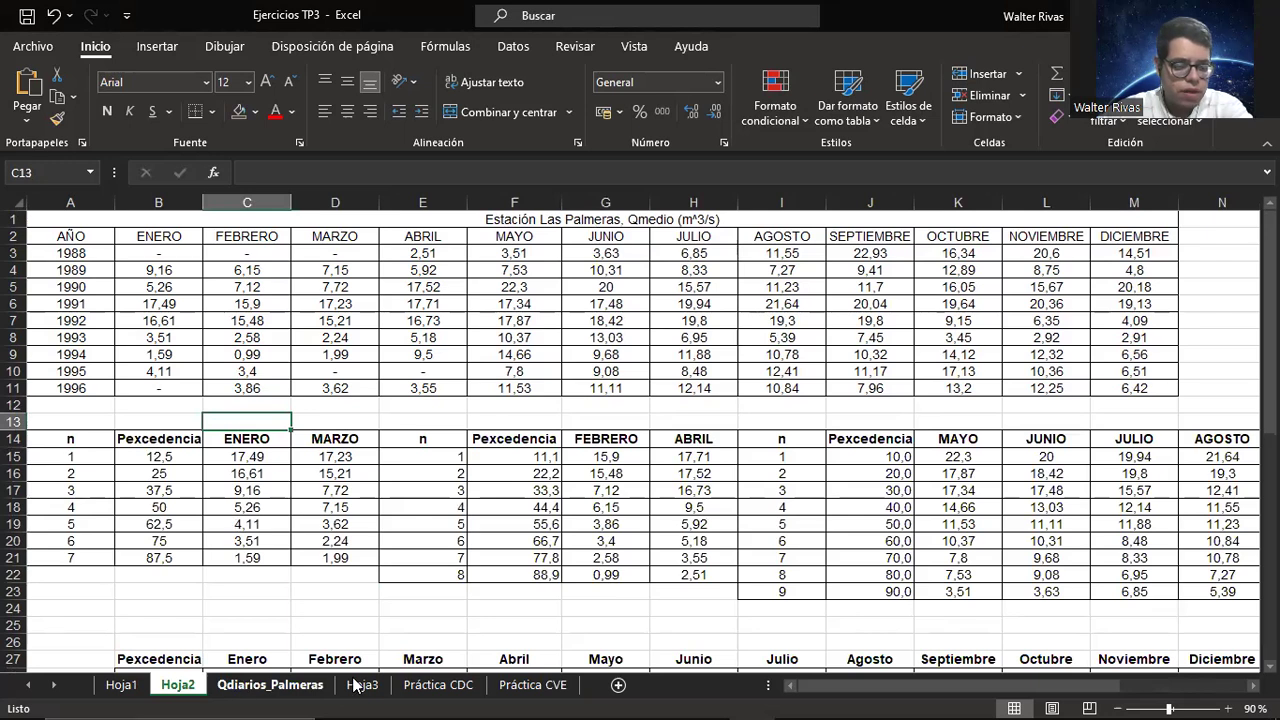
{"action": "left_click", "coordinate": [533, 686]}
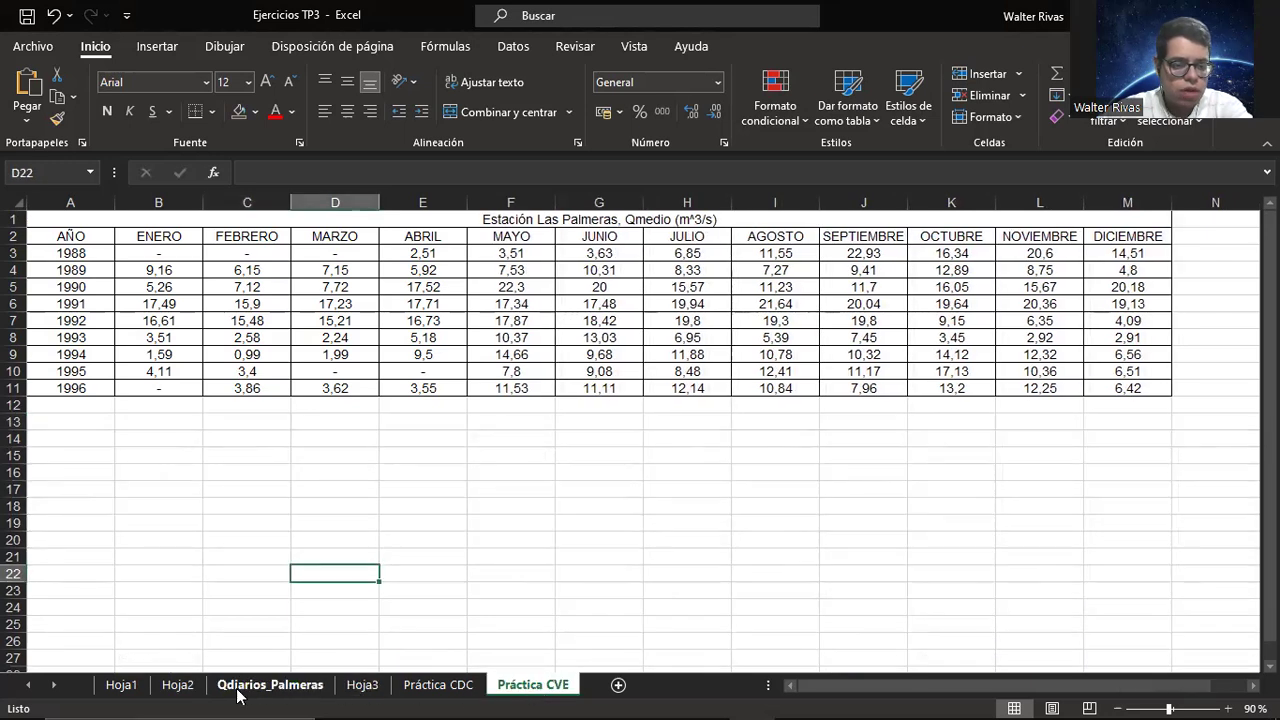
{"action": "left_click", "coordinate": [179, 686]}
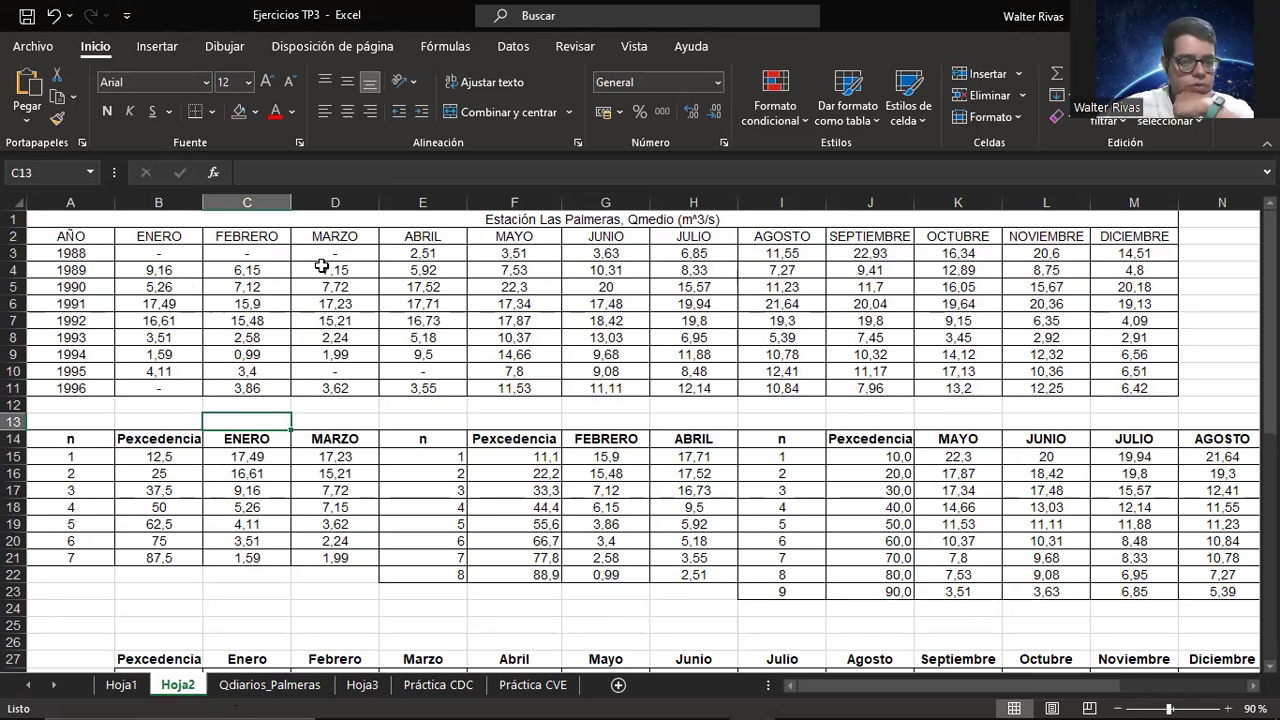
Step: Apply a thick outside border to the January and March exceedance table in A14:D21
{"action": "left_click", "coordinate": [86, 444]}
{"action": "left_click_drag", "start_coordinate": [86, 446], "coordinate": [336, 564]}
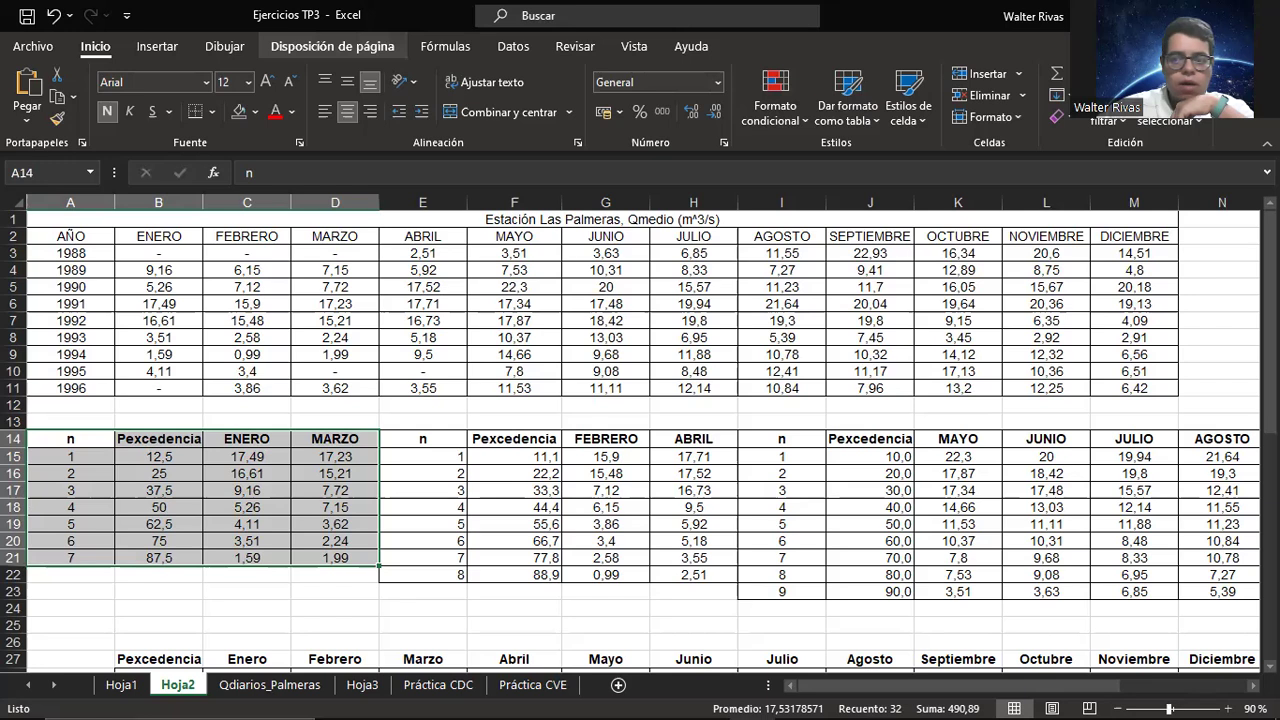
{"action": "left_click", "coordinate": [212, 111]}
{"action": "left_click", "coordinate": [252, 357]}
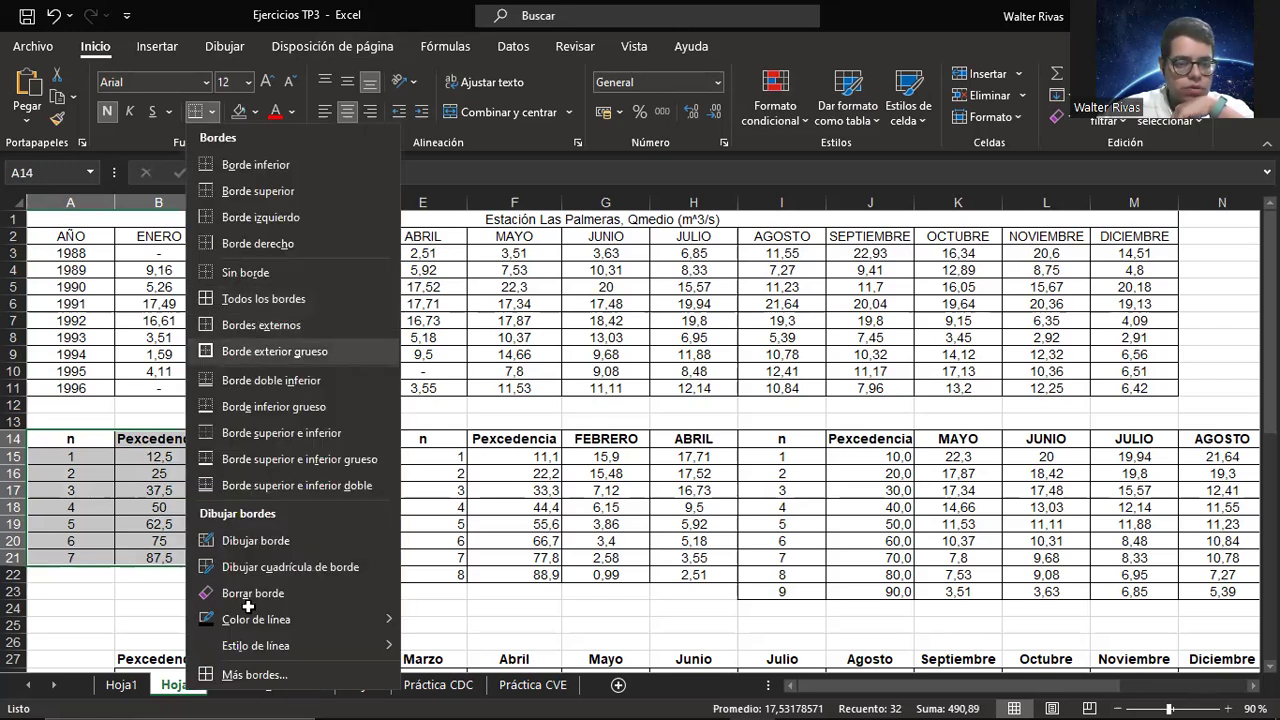
{"action": "left_click", "coordinate": [285, 610]}
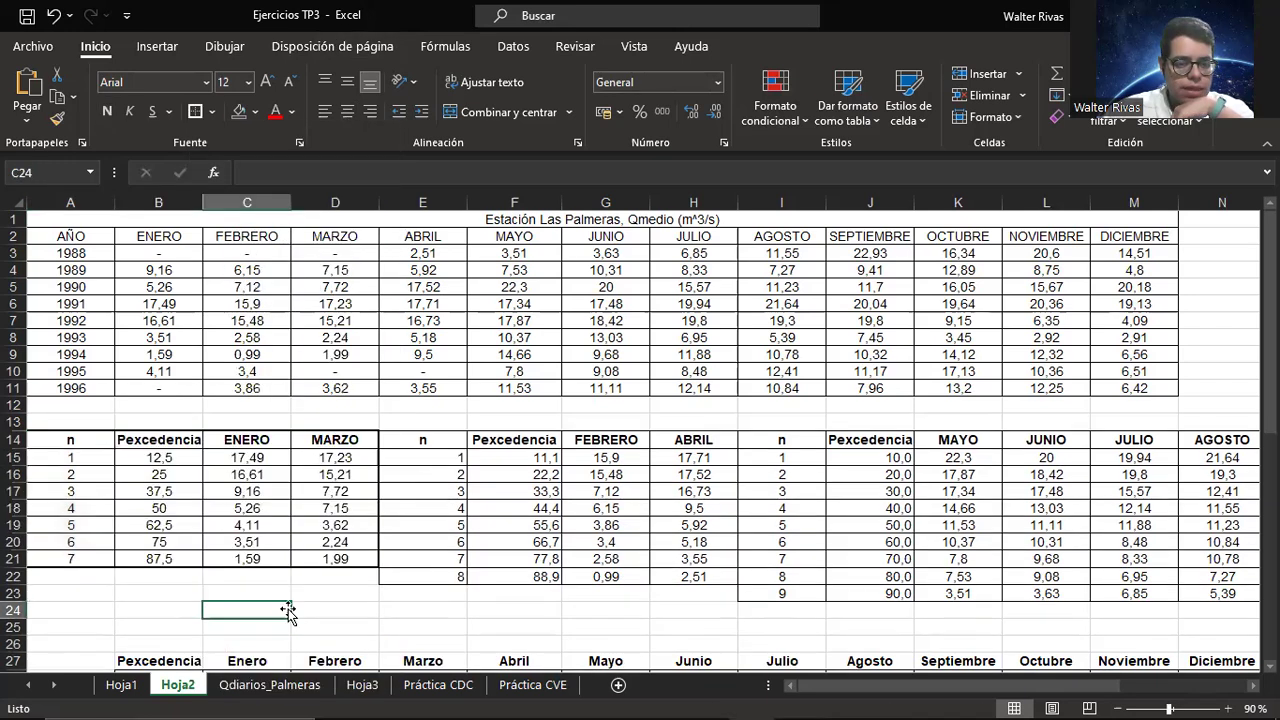
Step: Apply thick outside borders to the February and April flows in G14:H22 and the May to December flows in K14:R23
{"action": "left_click", "coordinate": [605, 443]}
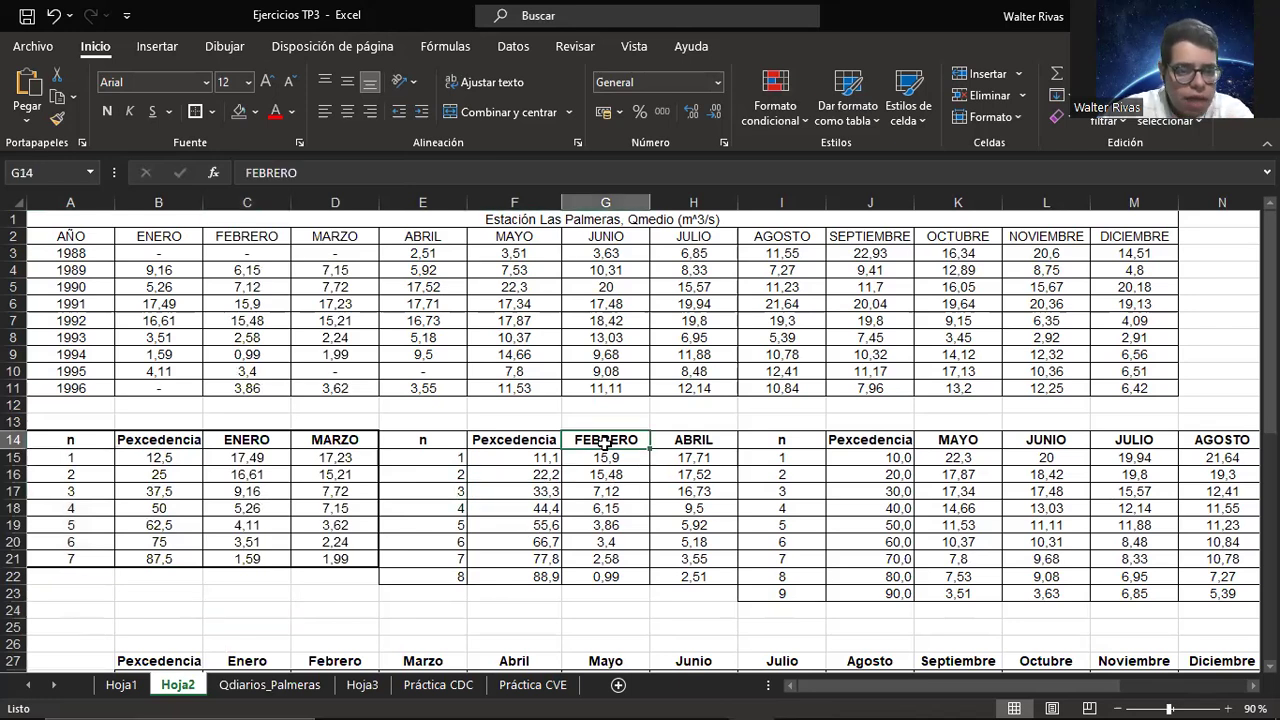
{"action": "left_click_drag", "start_coordinate": [605, 443], "coordinate": [689, 578]}
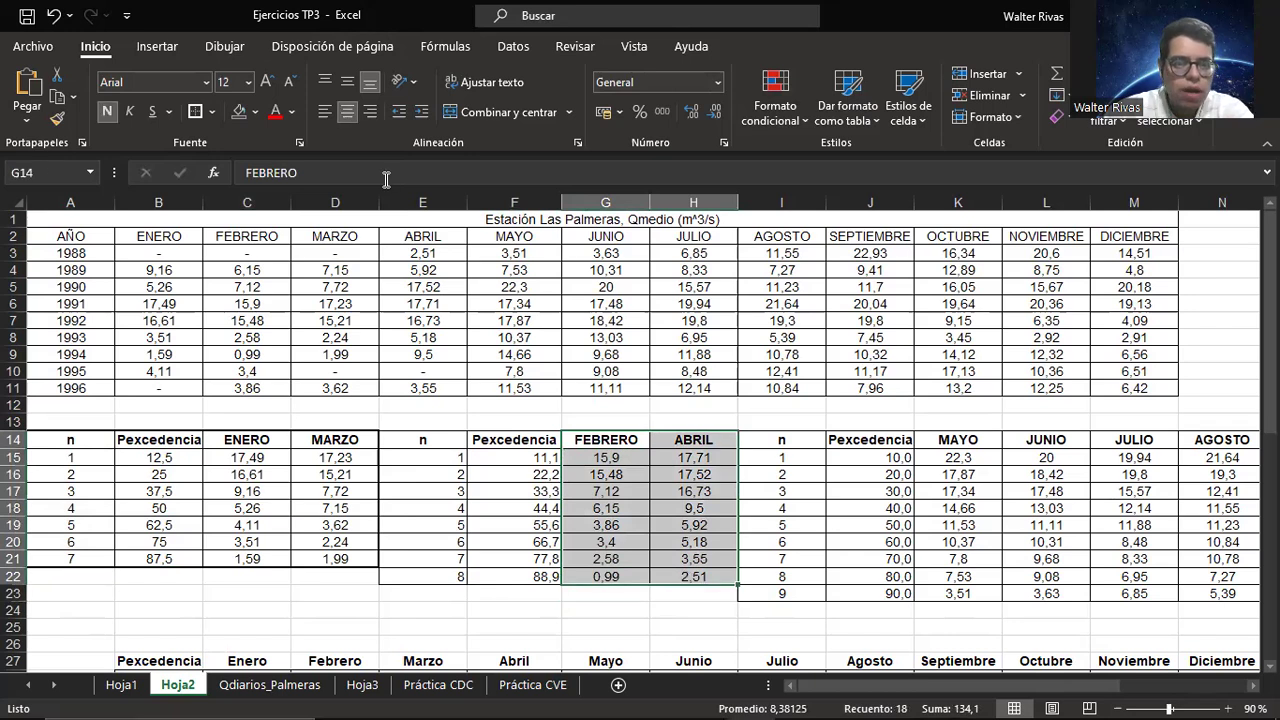
{"action": "left_click", "coordinate": [195, 112]}
{"action": "left_click_drag", "start_coordinate": [955, 445], "coordinate": [1189, 593]}
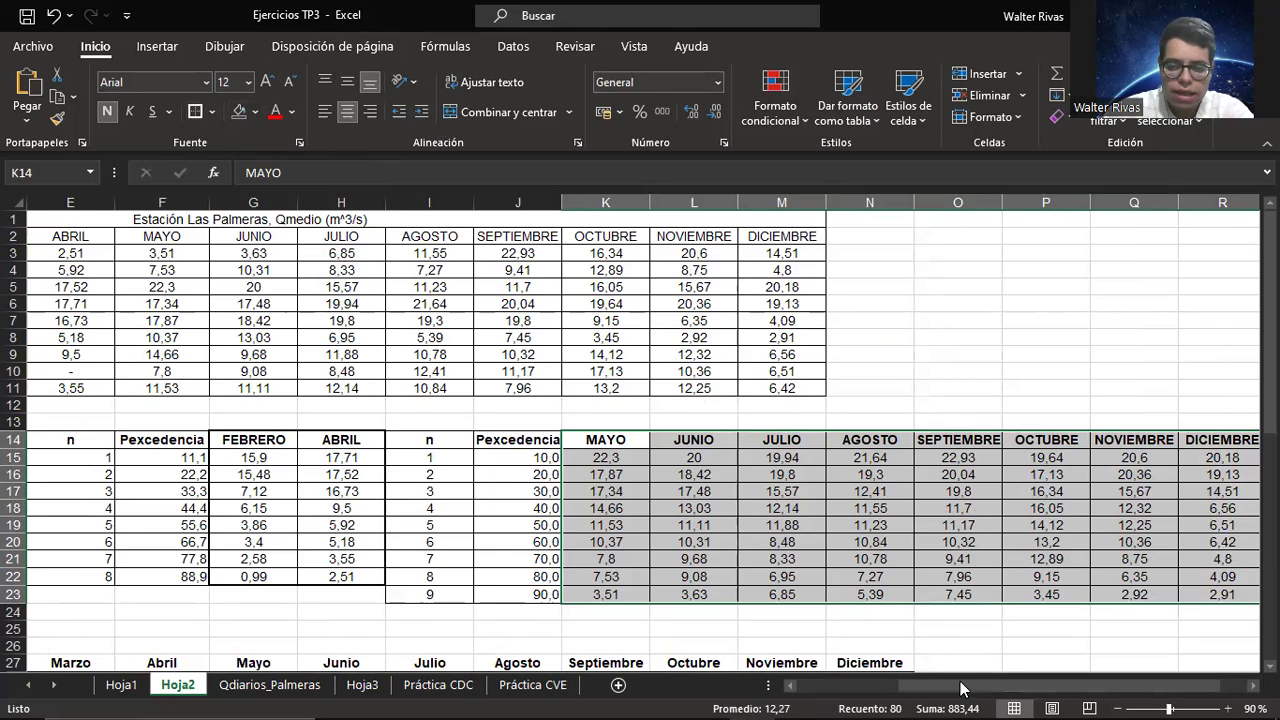
{"action": "left_click_drag", "start_coordinate": [960, 689], "coordinate": [852, 690]}
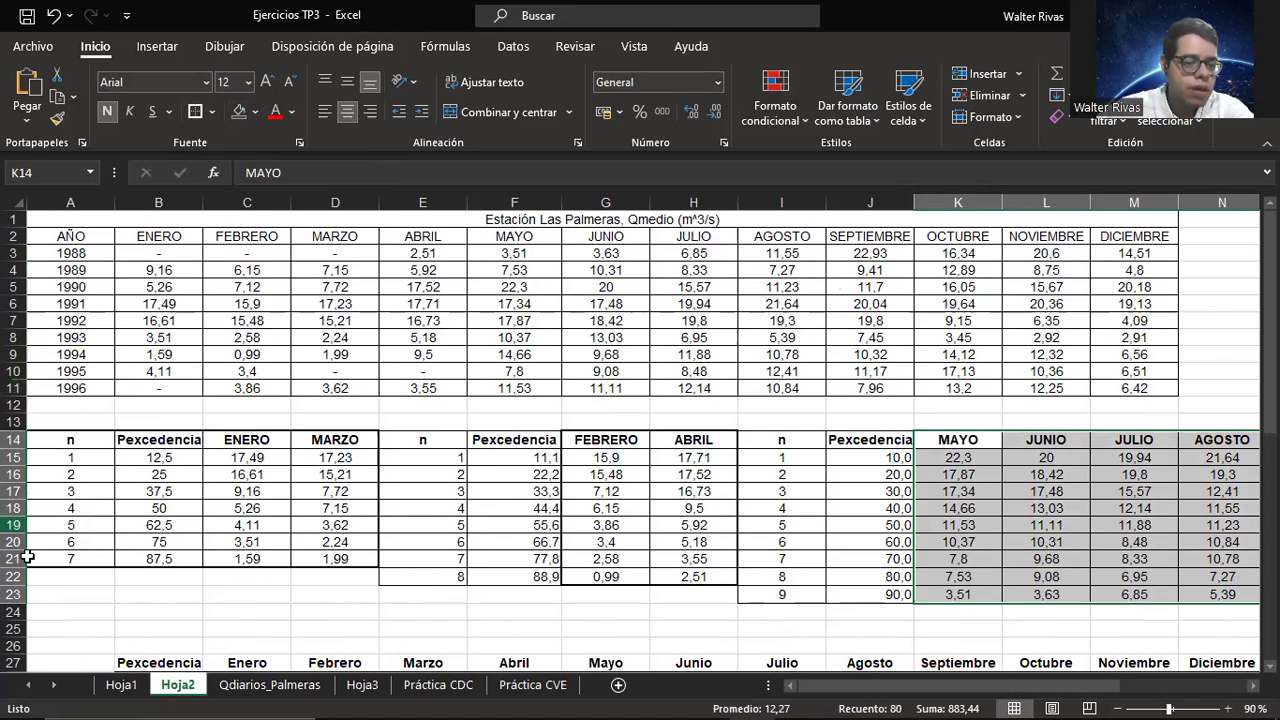
Step: Examine the exceedance probability formula in B15 and the rank in A15 that it references
{"action": "left_click", "coordinate": [86, 458]}
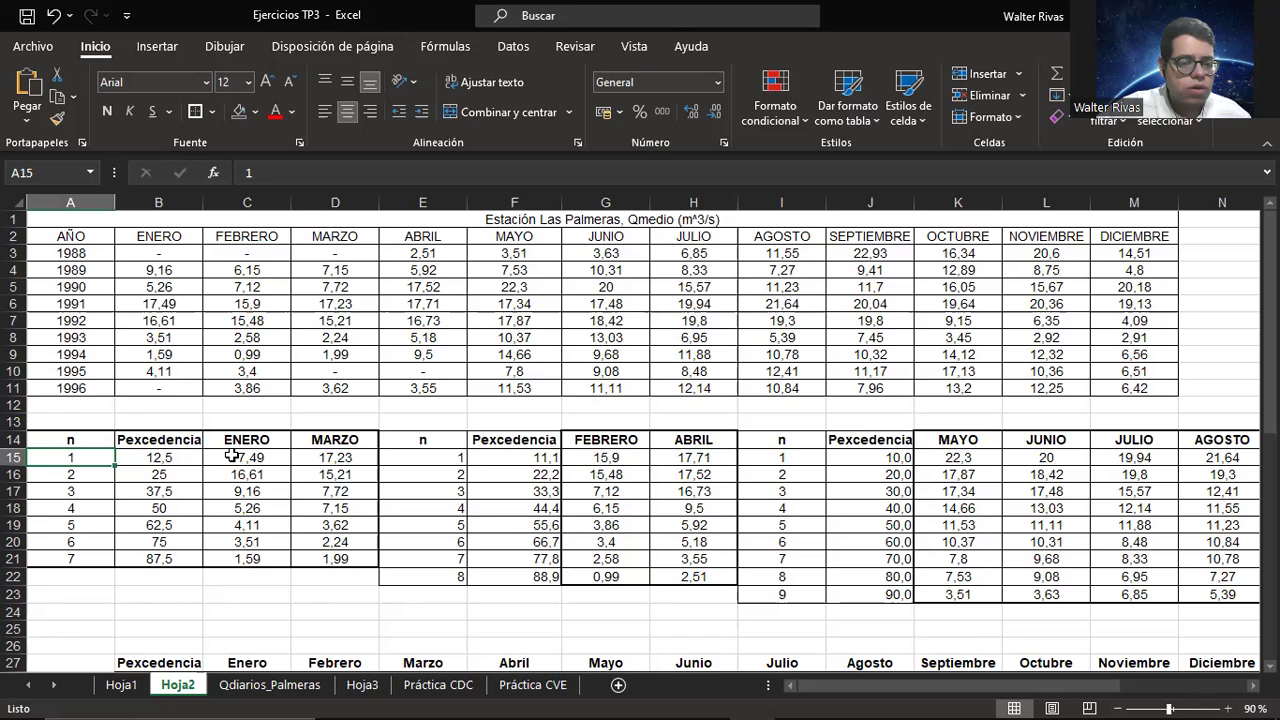
{"action": "left_click", "coordinate": [170, 454]}
{"action": "double_click", "coordinate": [170, 455]}
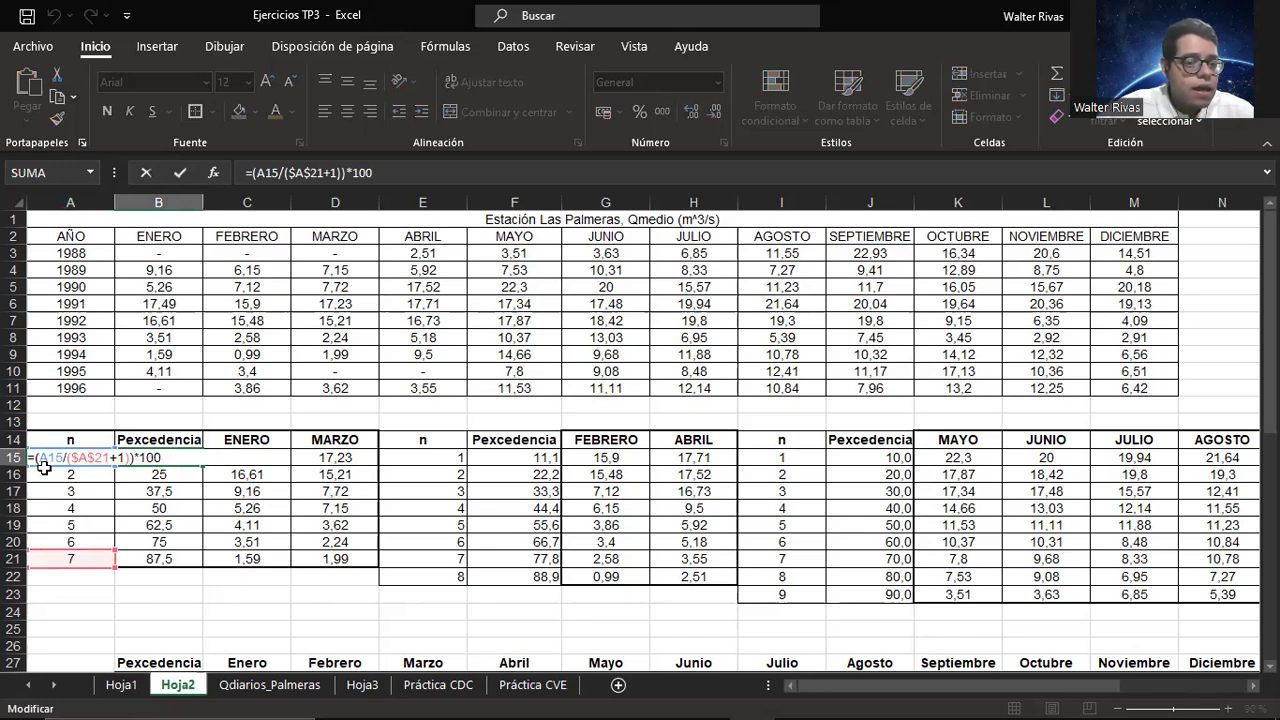
{"action": "key", "text": "Escape"}
{"action": "left_click", "coordinate": [74, 456]}
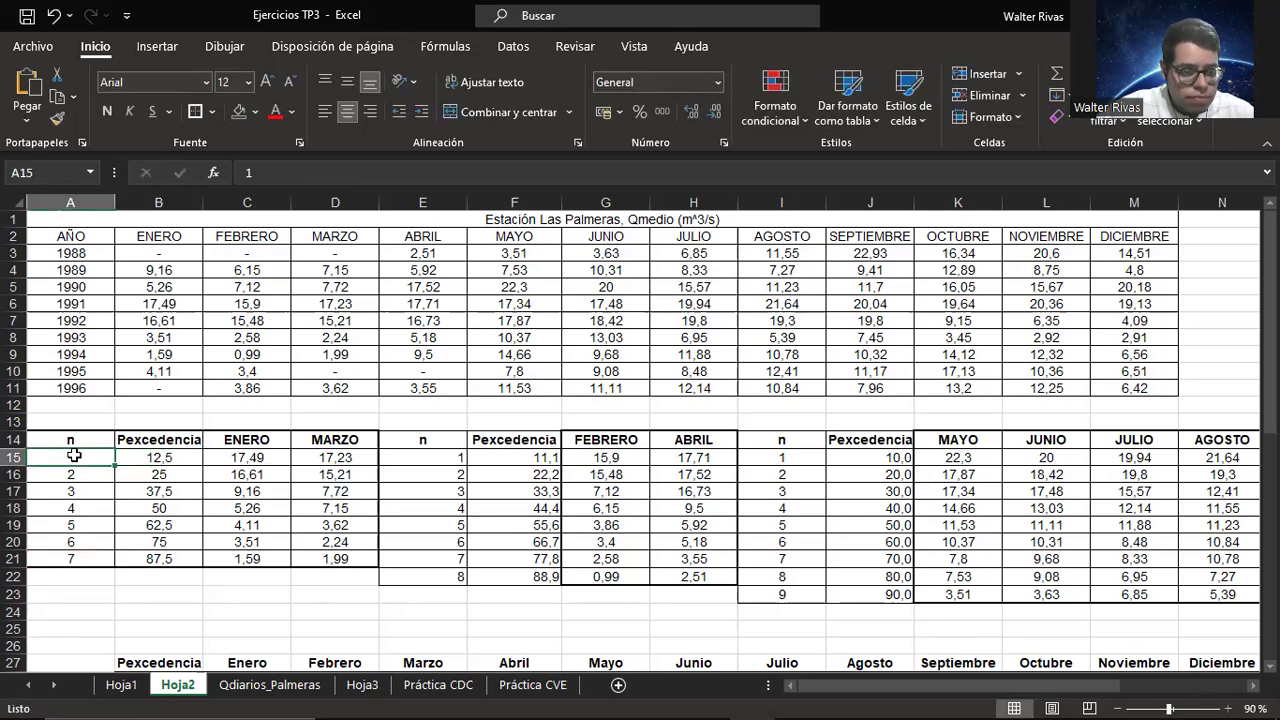
{"action": "double_click", "coordinate": [170, 457]}
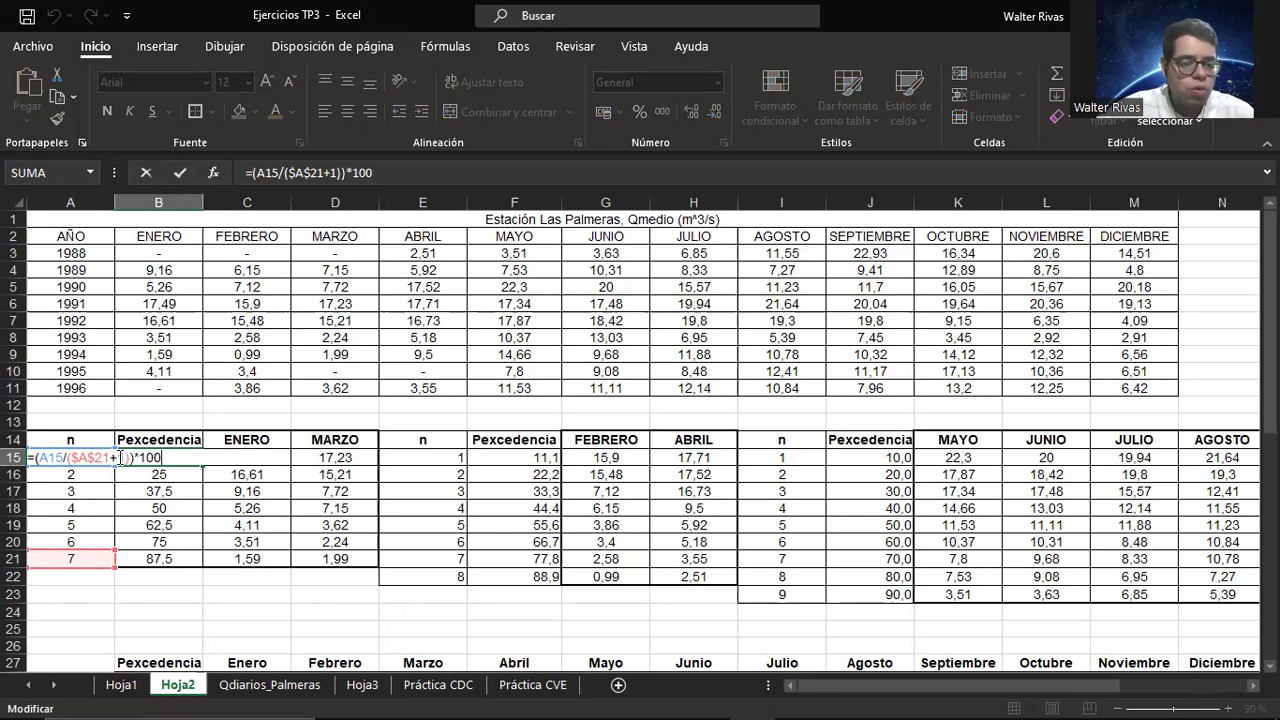
{"action": "key", "text": "ctrl+Return"}
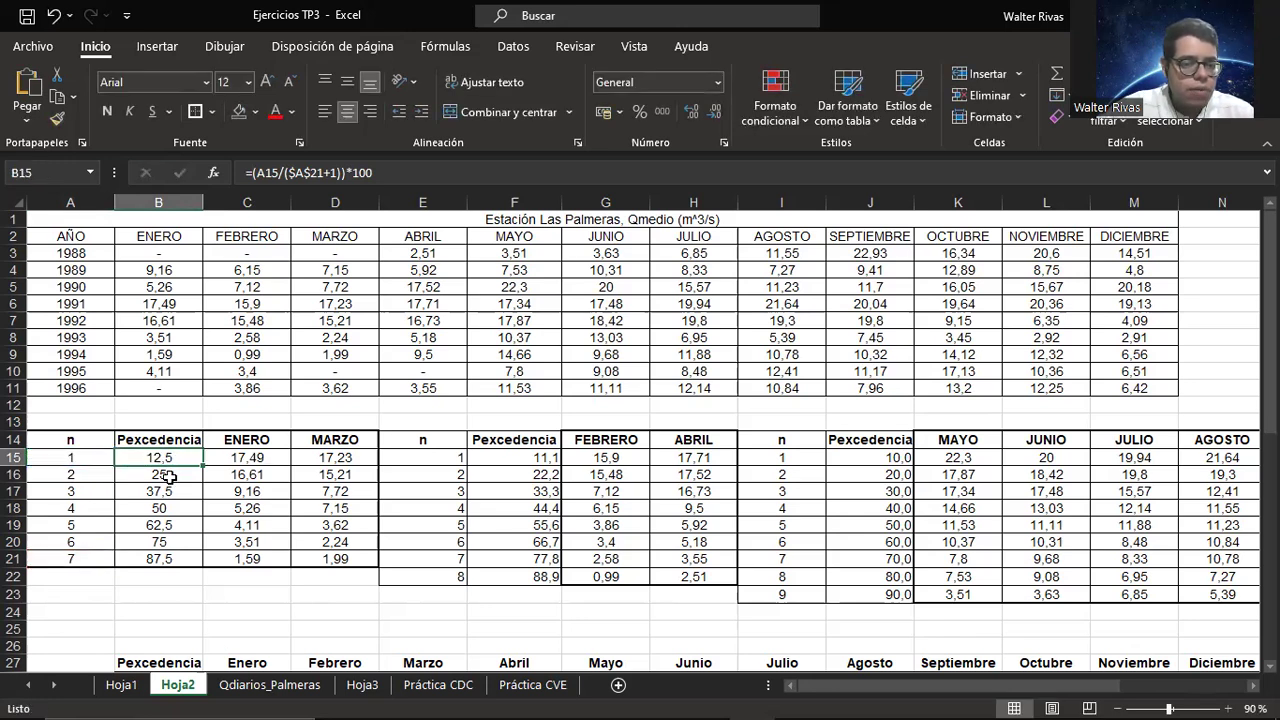
Step: Review the ranked flows for all months and the exceedance formulas in F15 and F22, down to the 50, 85 and 95 percent summary table
{"action": "left_click", "coordinate": [256, 459]}
{"action": "left_click", "coordinate": [306, 457]}
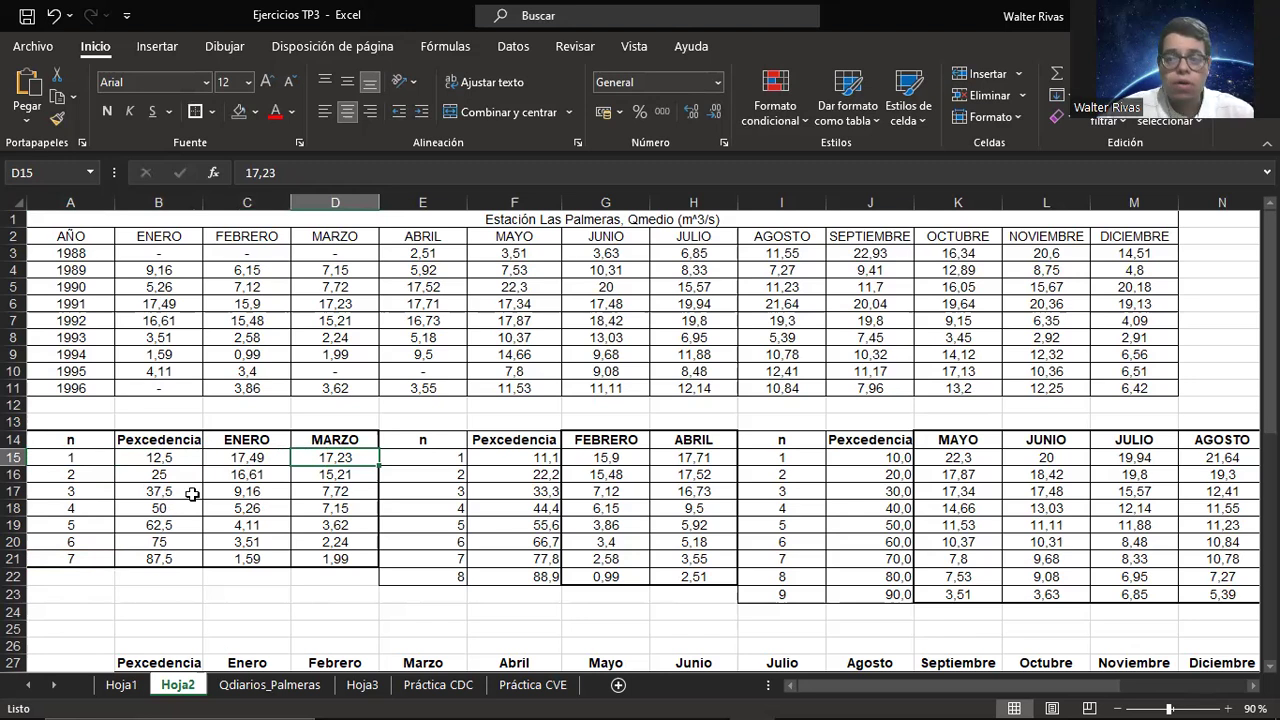
{"action": "left_click", "coordinate": [254, 459]}
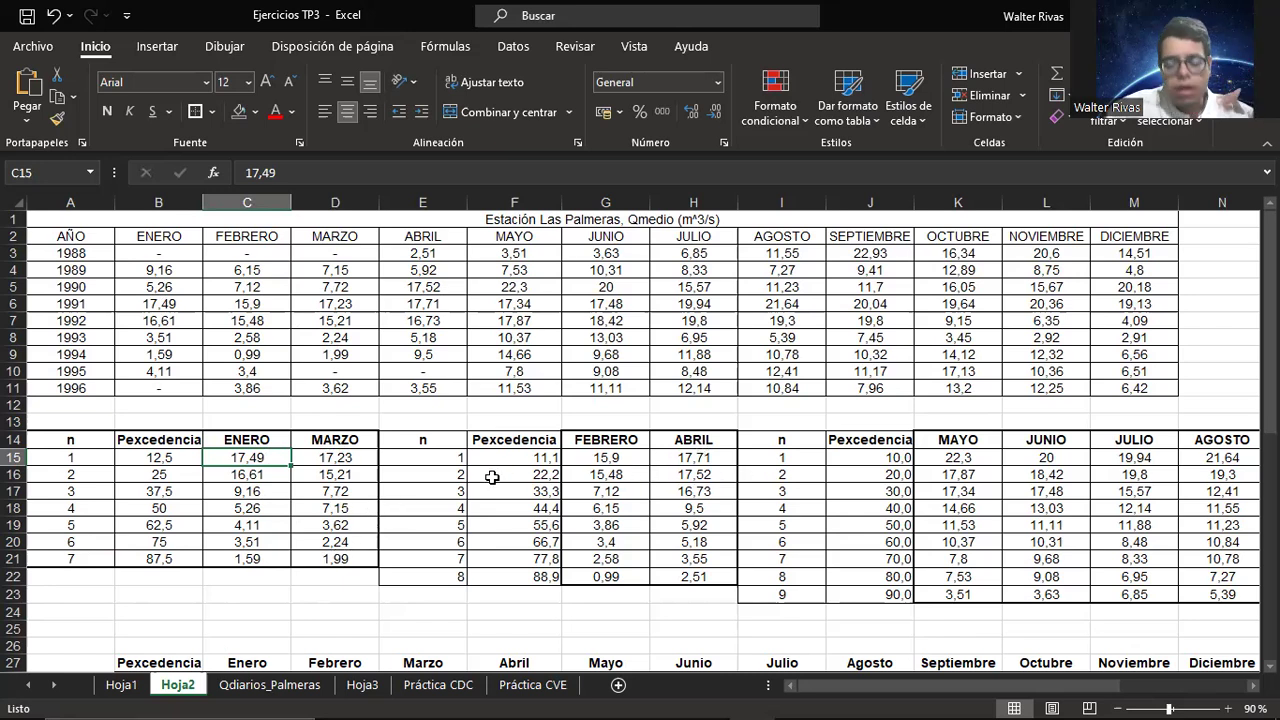
{"action": "left_click", "coordinate": [443, 577]}
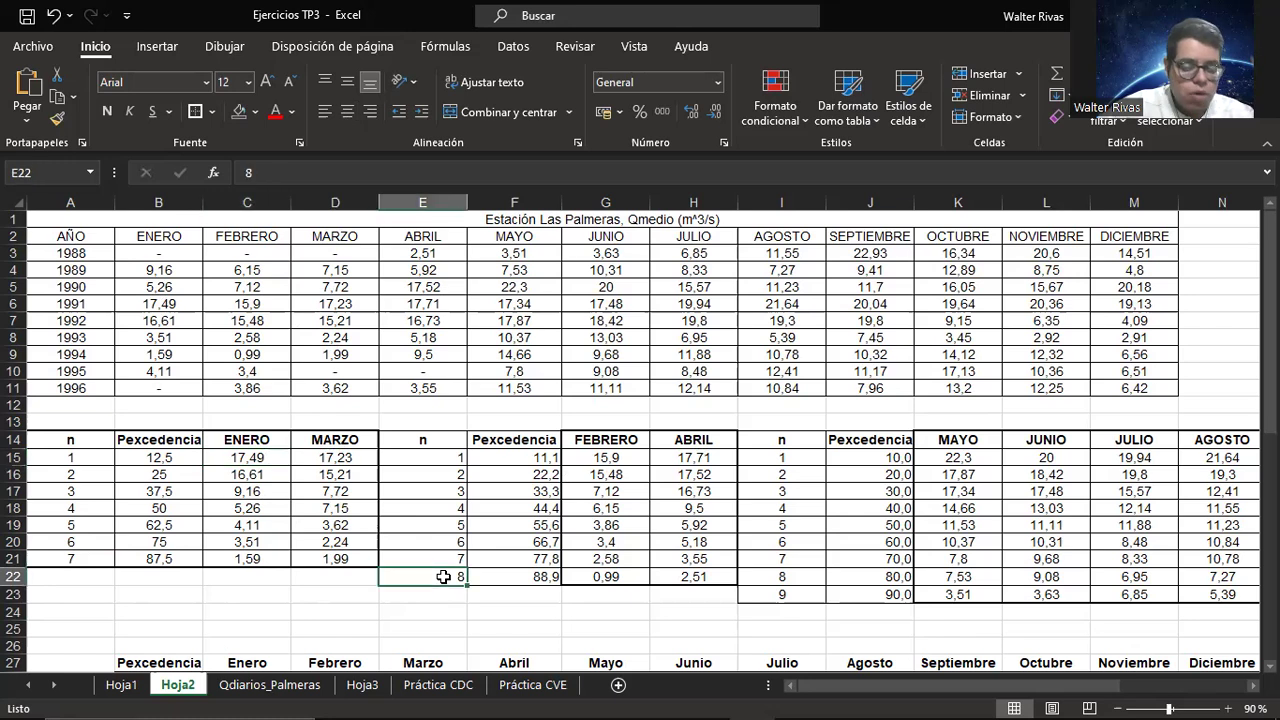
{"action": "left_click", "coordinate": [550, 458]}
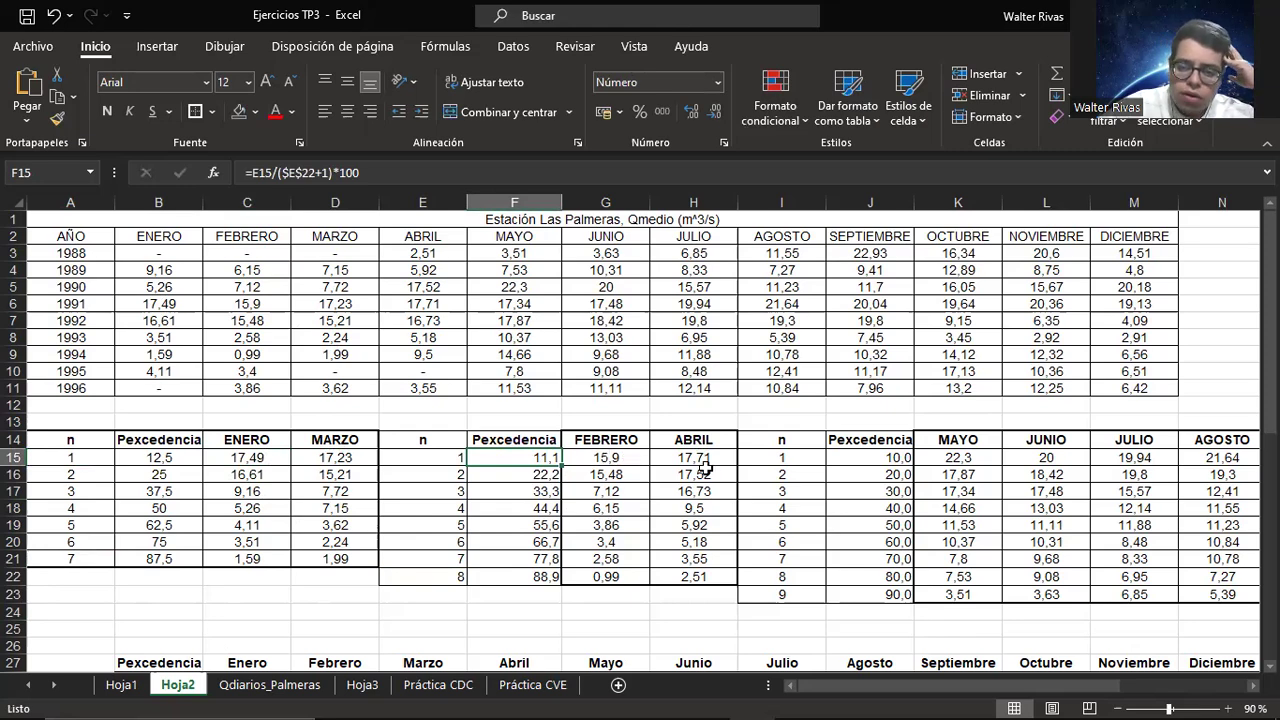
{"action": "left_click_drag", "start_coordinate": [937, 688], "coordinate": [1067, 688]}
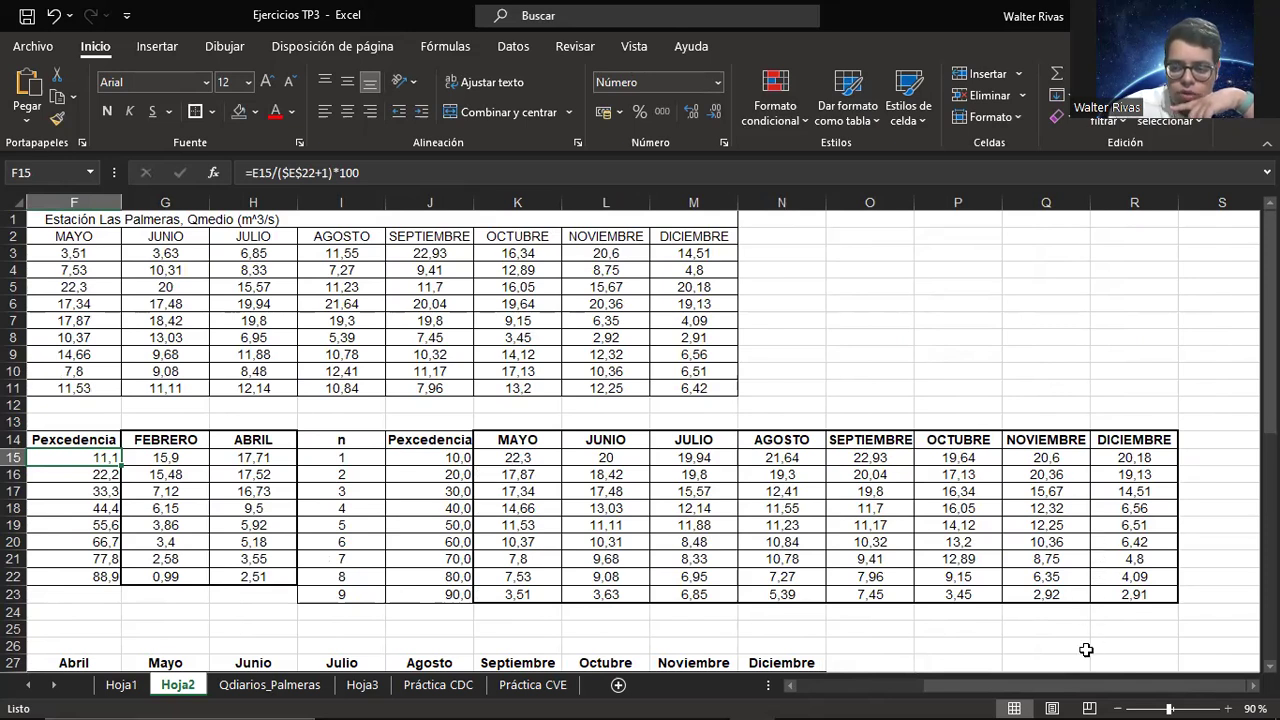
{"action": "left_click_drag", "start_coordinate": [1066, 688], "coordinate": [905, 667]}
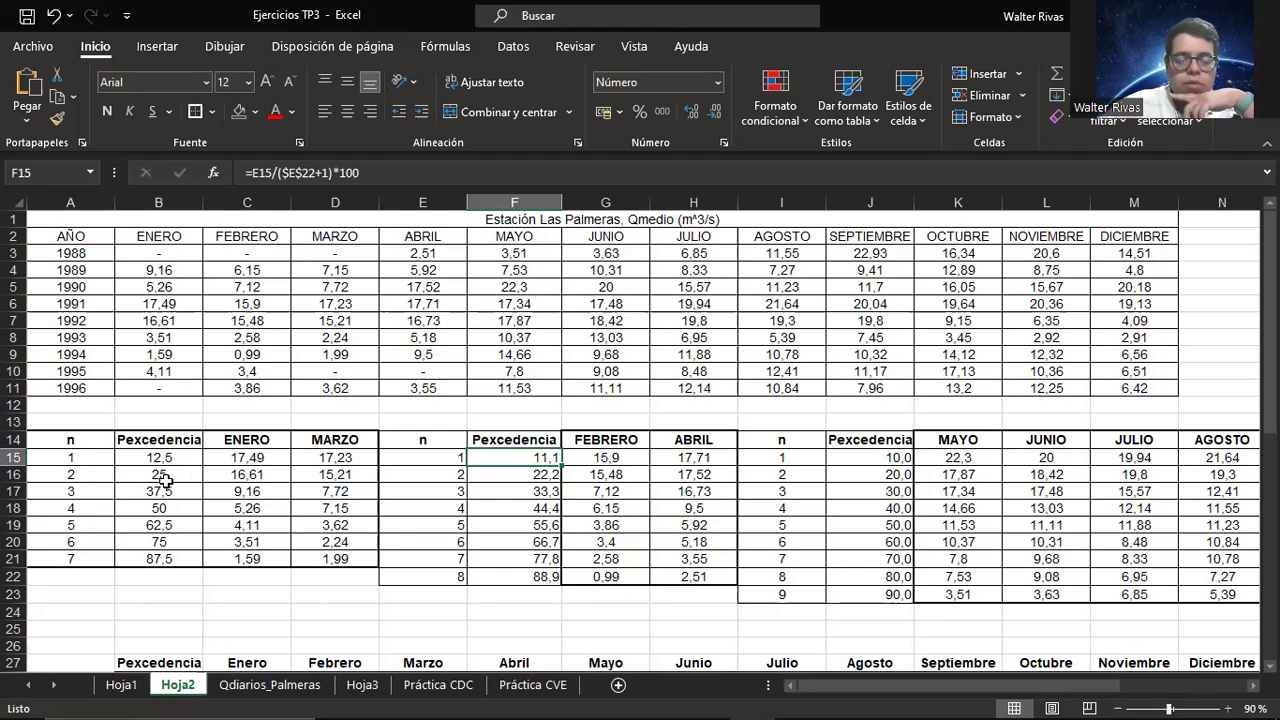
{"action": "scroll", "coordinate": [164, 480], "scroll_direction": "down", "scroll_amount": 2}
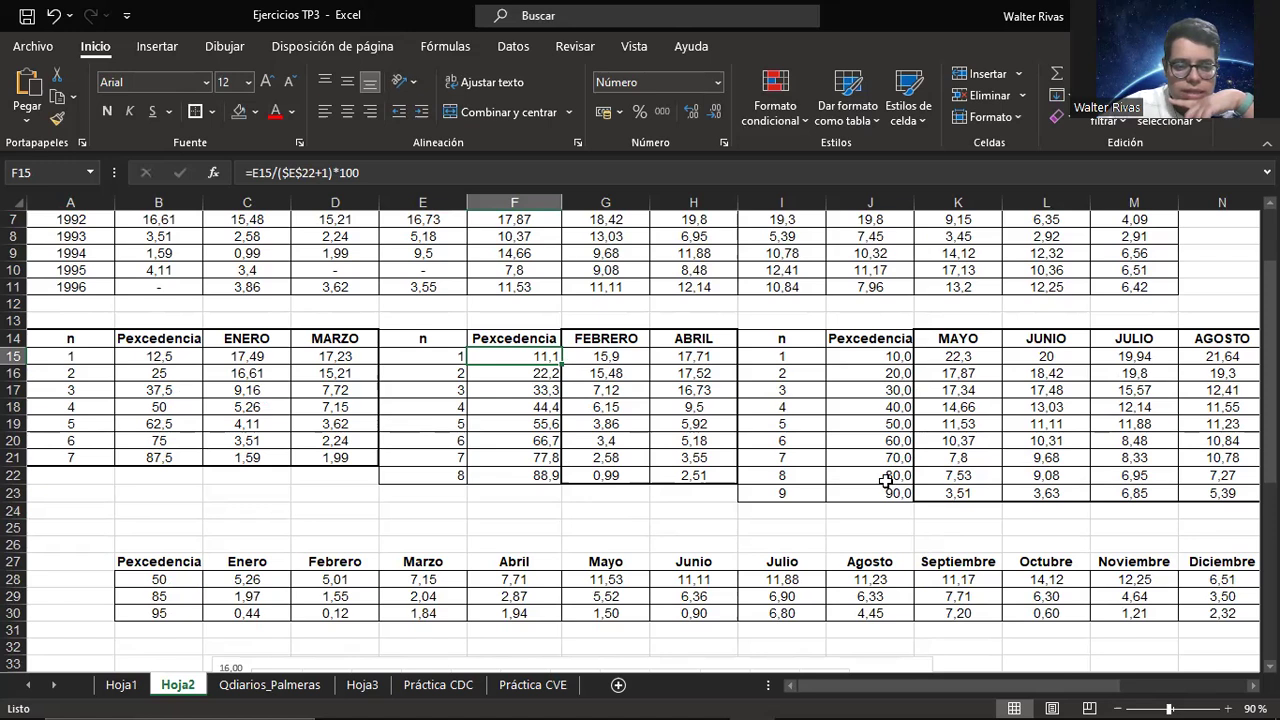
{"action": "left_click", "coordinate": [533, 479]}
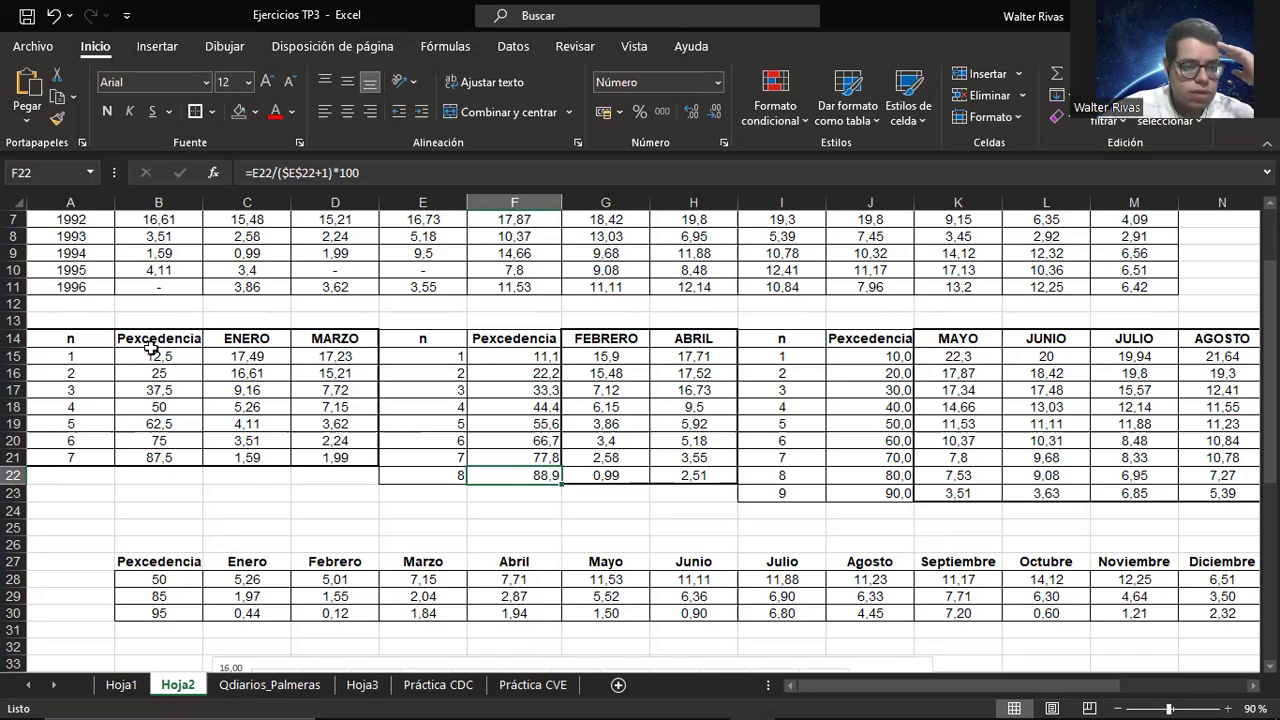
Step: Fill the 50 percent exceedance row of the January and March table, B18:D18, with gold
{"action": "left_click_drag", "start_coordinate": [130, 410], "coordinate": [331, 409]}
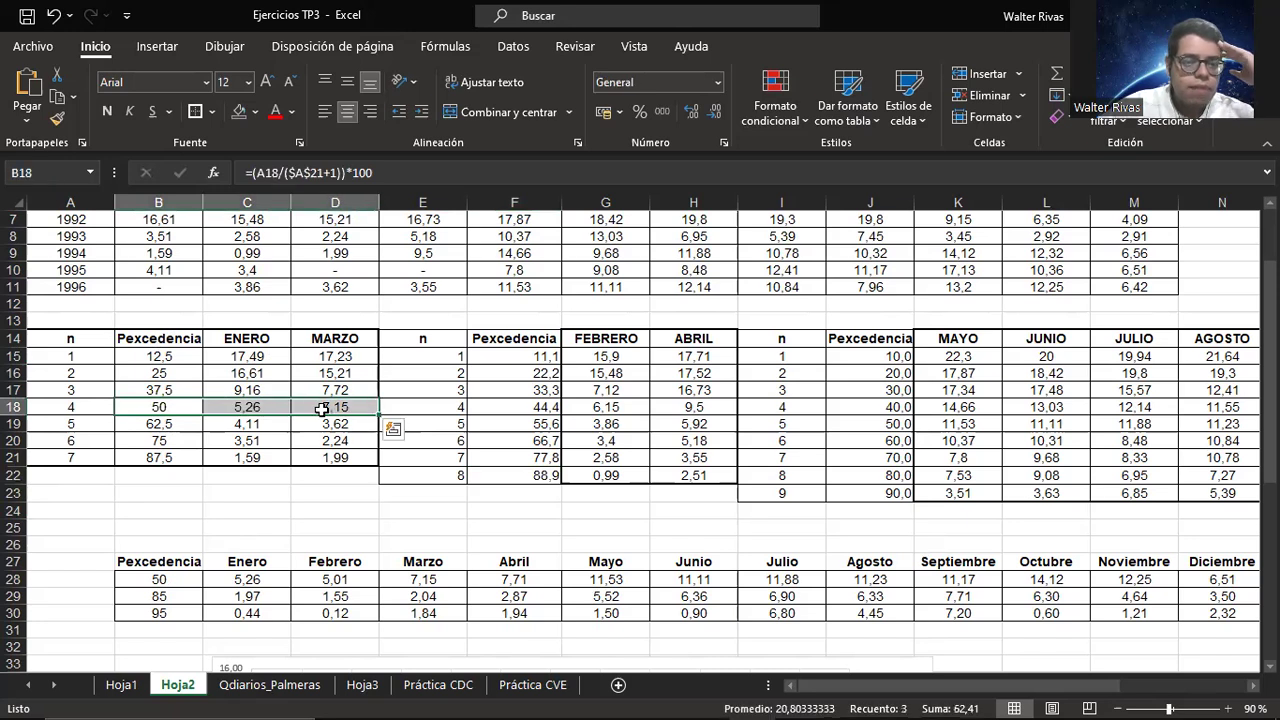
{"action": "left_click", "coordinate": [257, 112]}
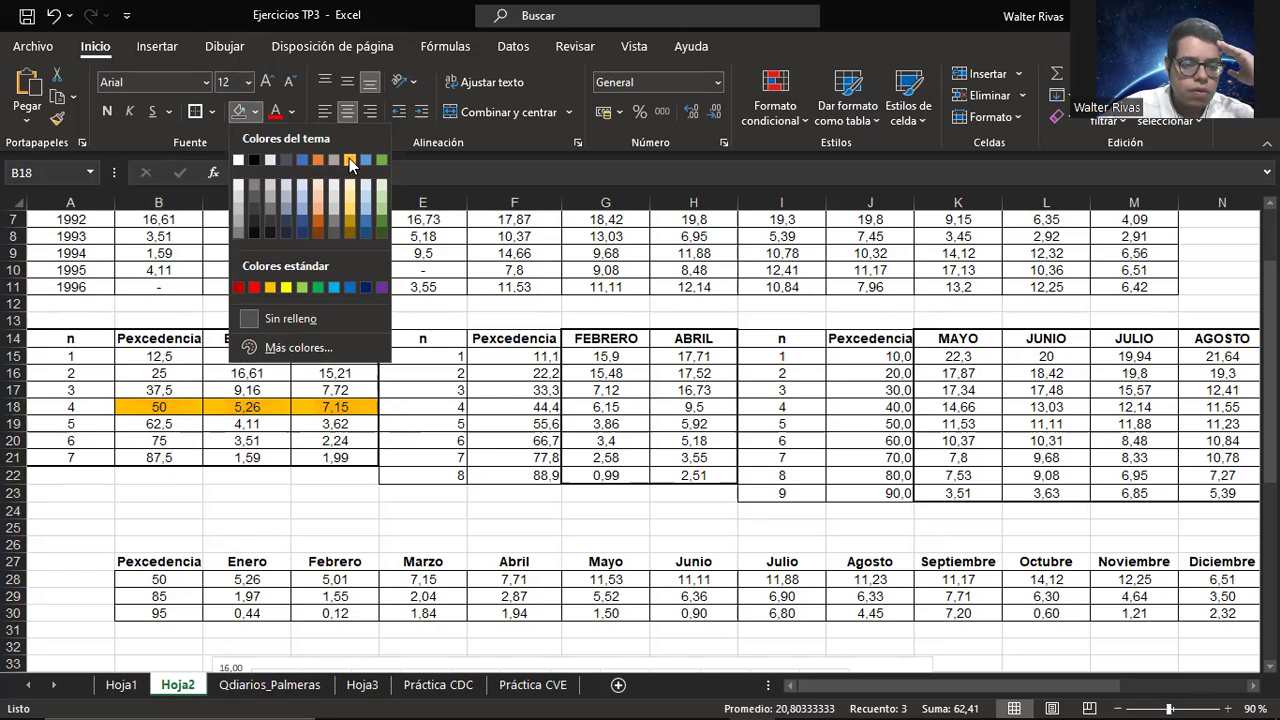
{"action": "left_click", "coordinate": [350, 162]}
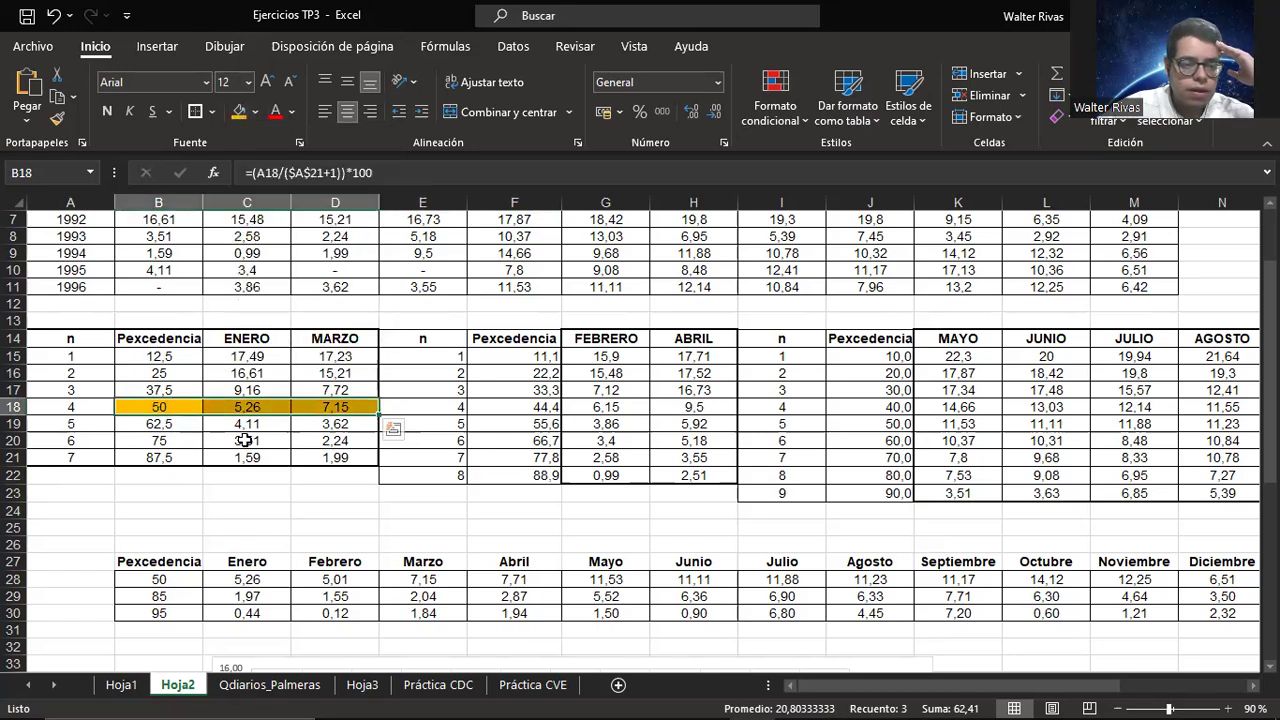
Step: Check the 50 percent January and March references in C28 and E28 and fill both cells with the same gold
{"action": "left_click", "coordinate": [186, 579]}
{"action": "left_click", "coordinate": [245, 579]}
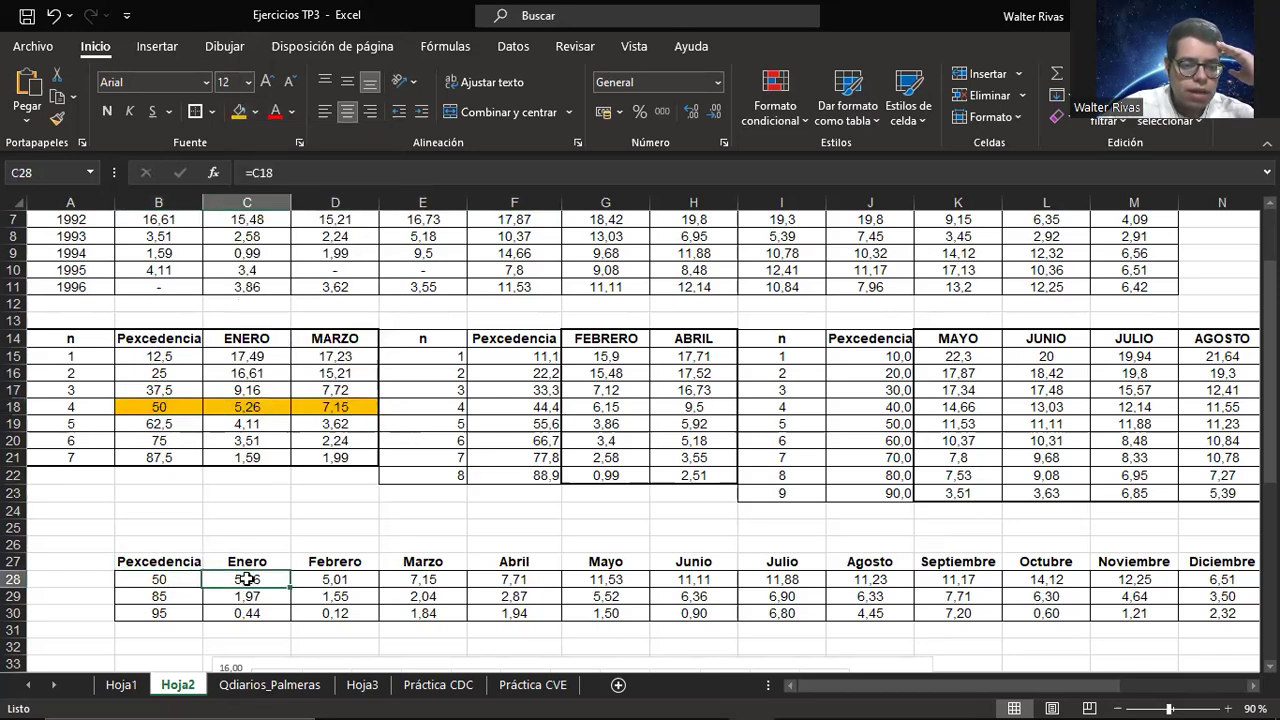
{"action": "left_click", "coordinate": [419, 580]}
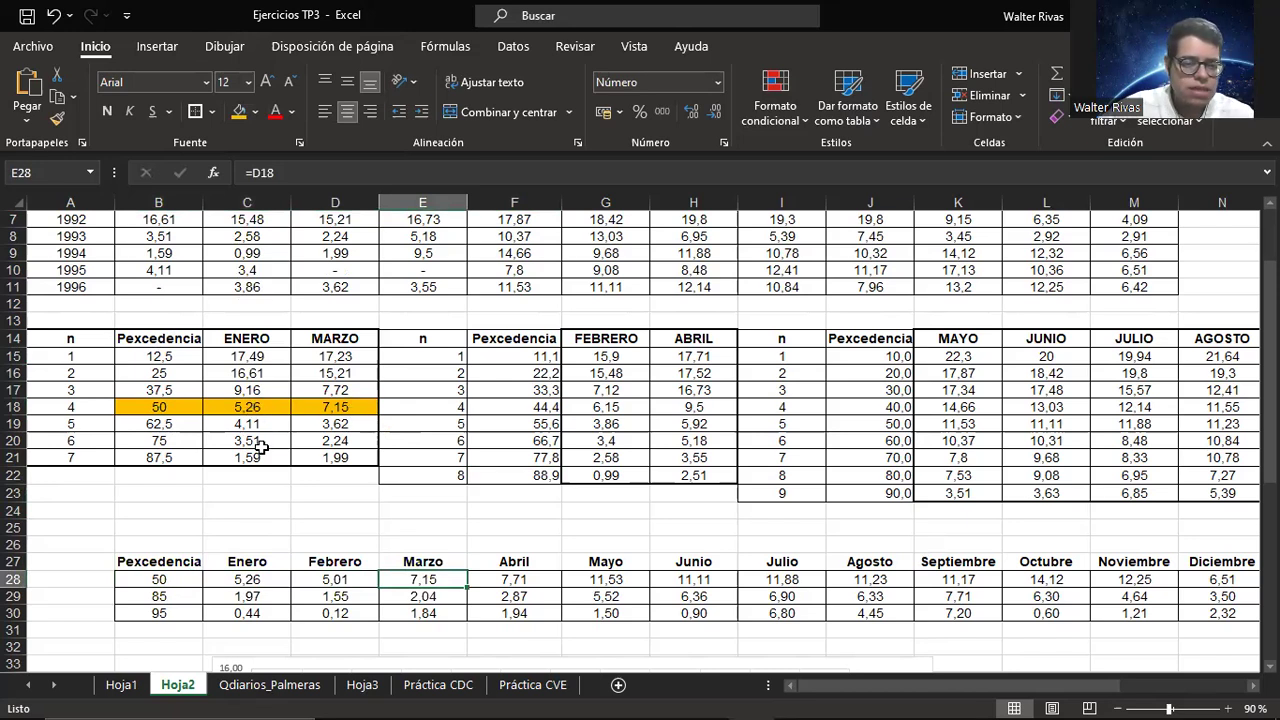
{"action": "left_click", "coordinate": [254, 580]}
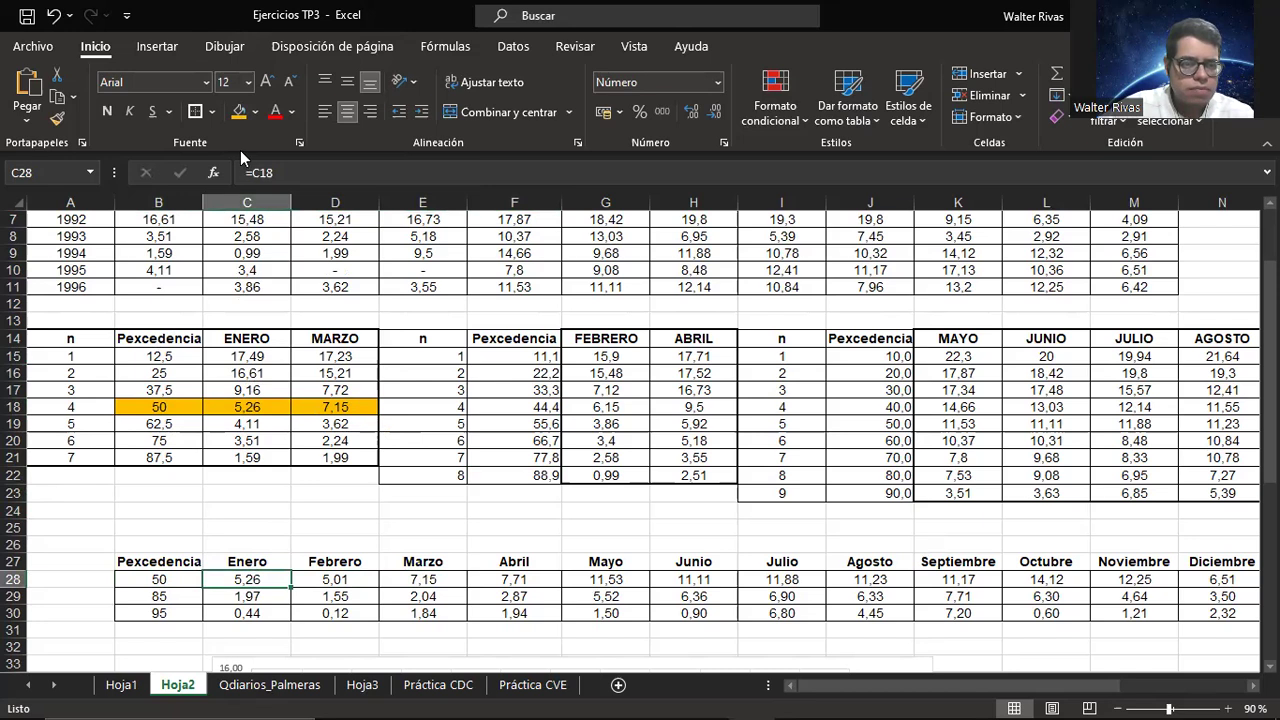
{"action": "left_click", "coordinate": [239, 111]}
{"action": "left_click", "coordinate": [440, 581]}
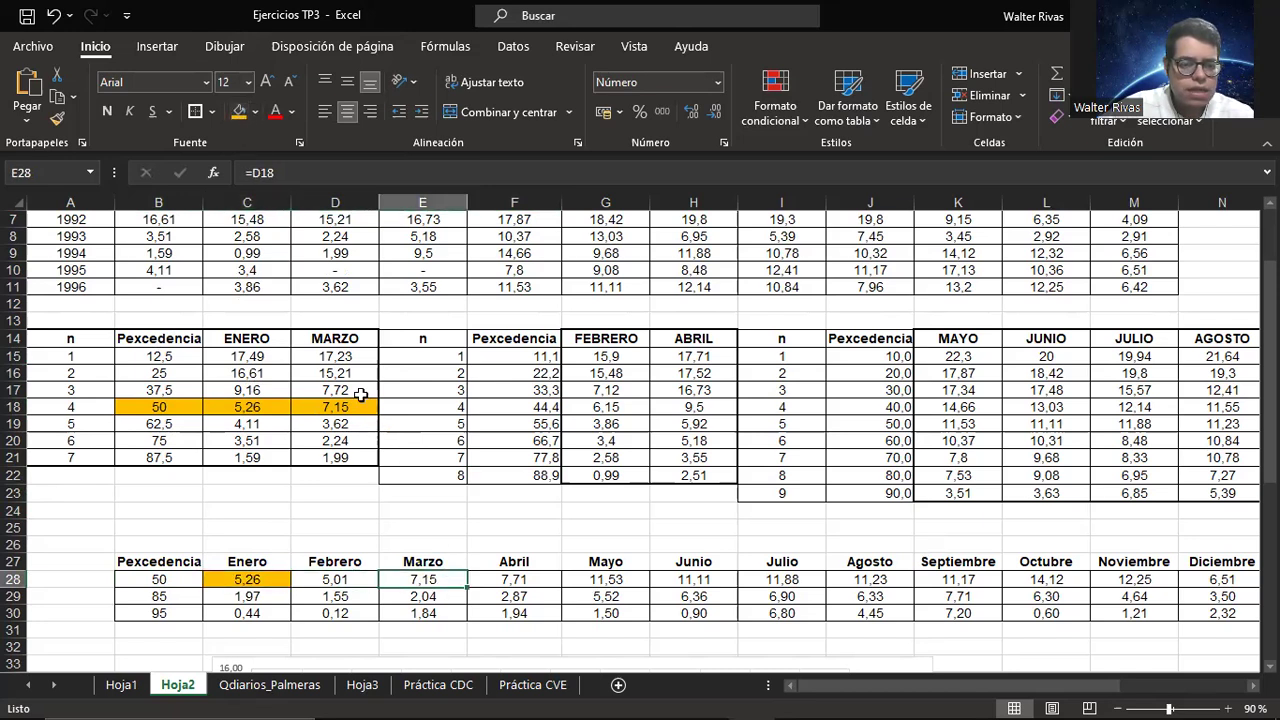
{"action": "left_click", "coordinate": [240, 111]}
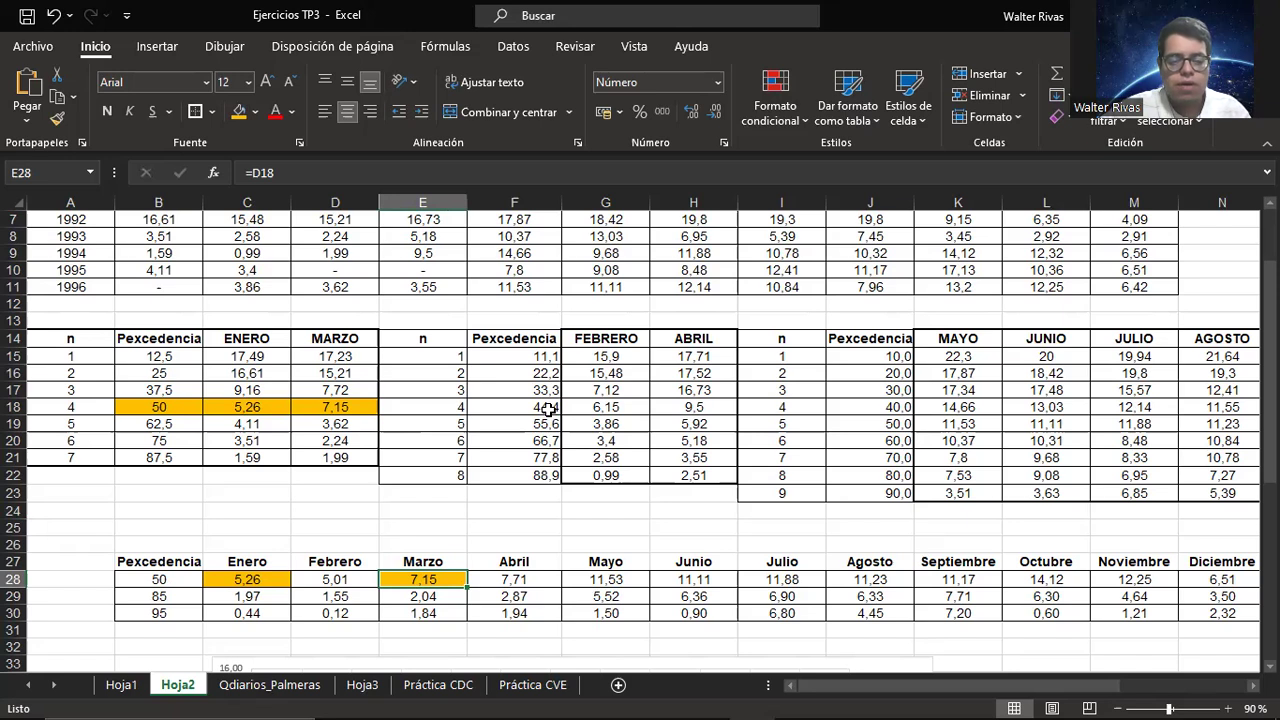
Step: Examine the February 50 percent flow formula in D28 and the exceedance probability formula in F18
{"action": "left_click", "coordinate": [352, 580]}
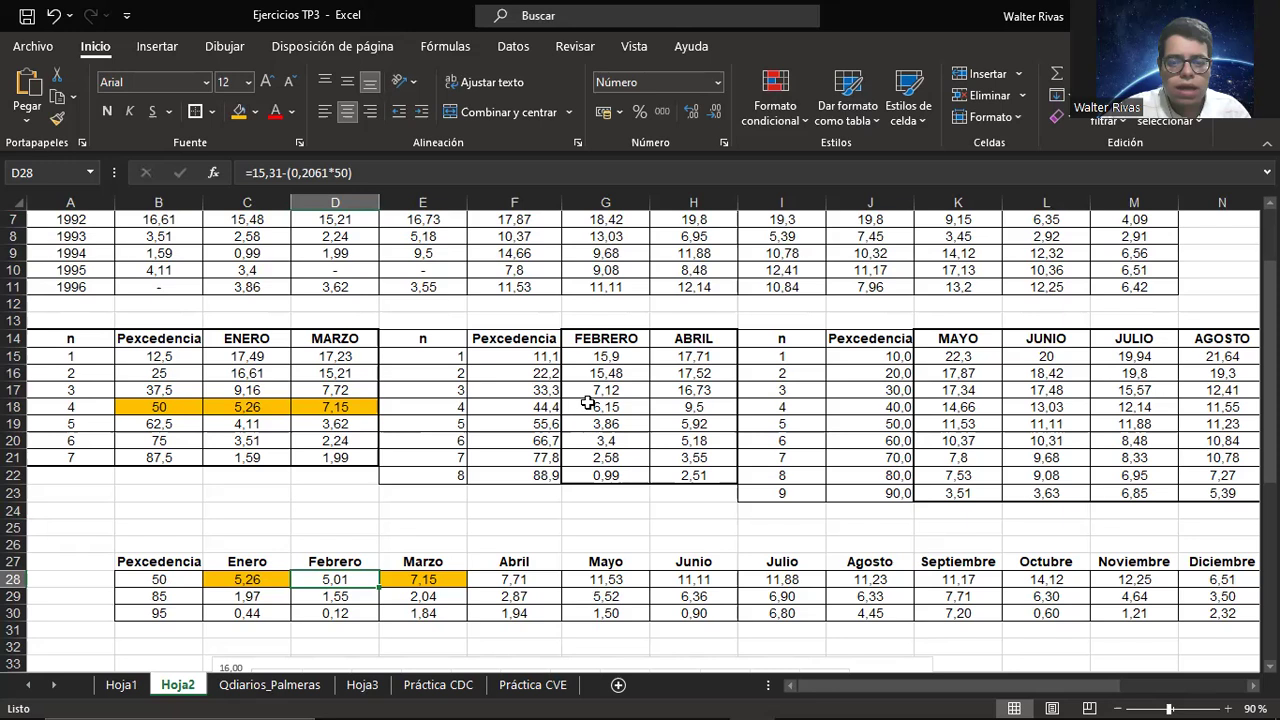
{"action": "left_click", "coordinate": [536, 404]}
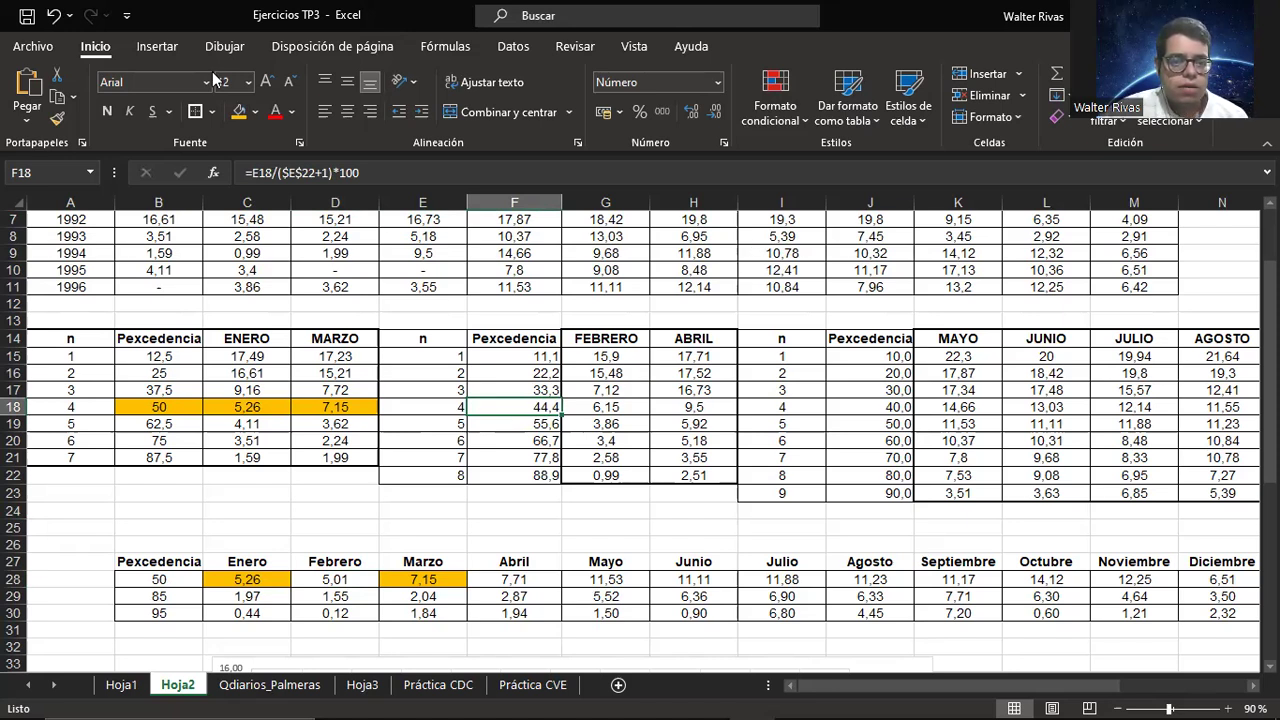
{"action": "left_click", "coordinate": [170, 52]}
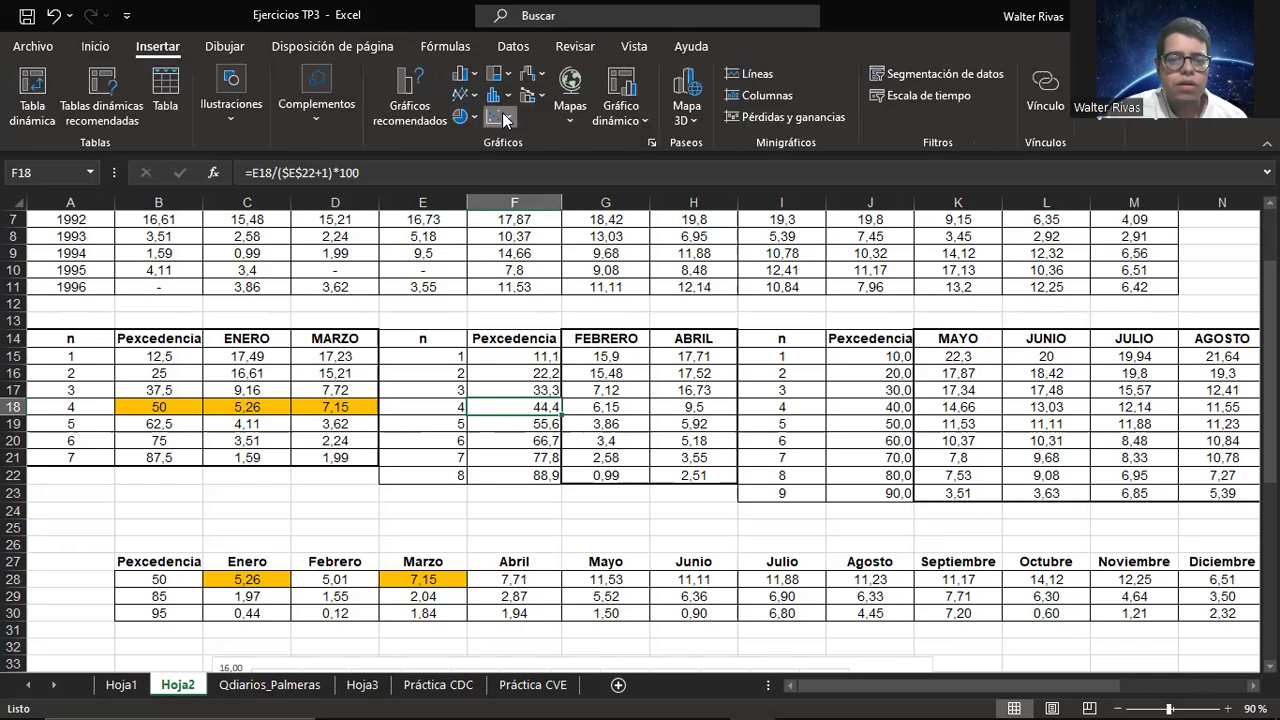
{"action": "left_click", "coordinate": [505, 118]}
{"action": "left_click", "coordinate": [514, 177]}
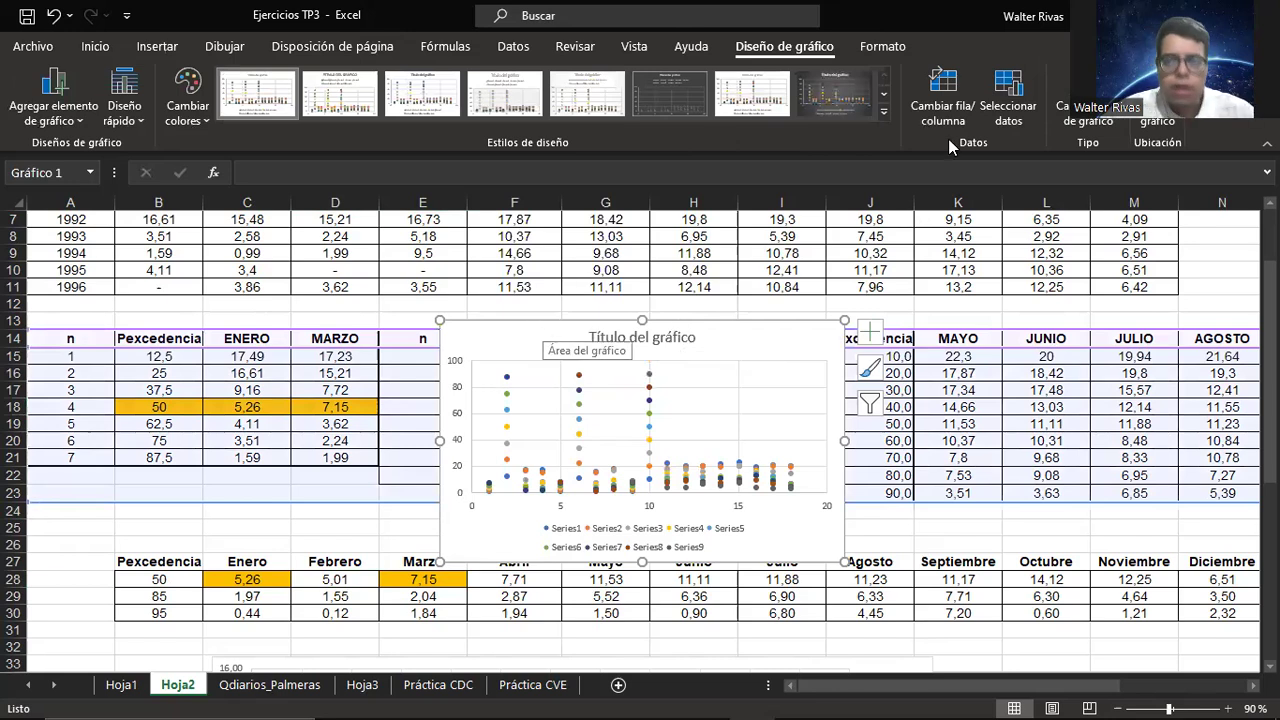
{"action": "key", "text": "Delete"}
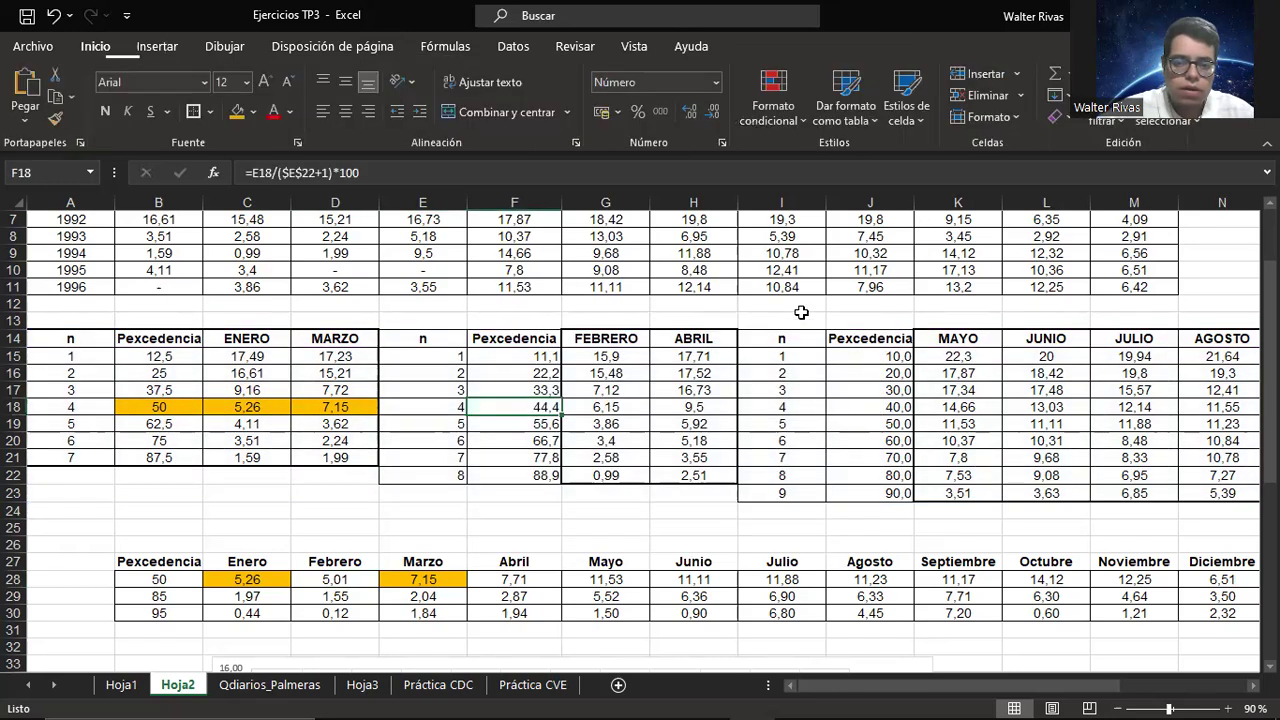
{"action": "left_click", "coordinate": [634, 304]}
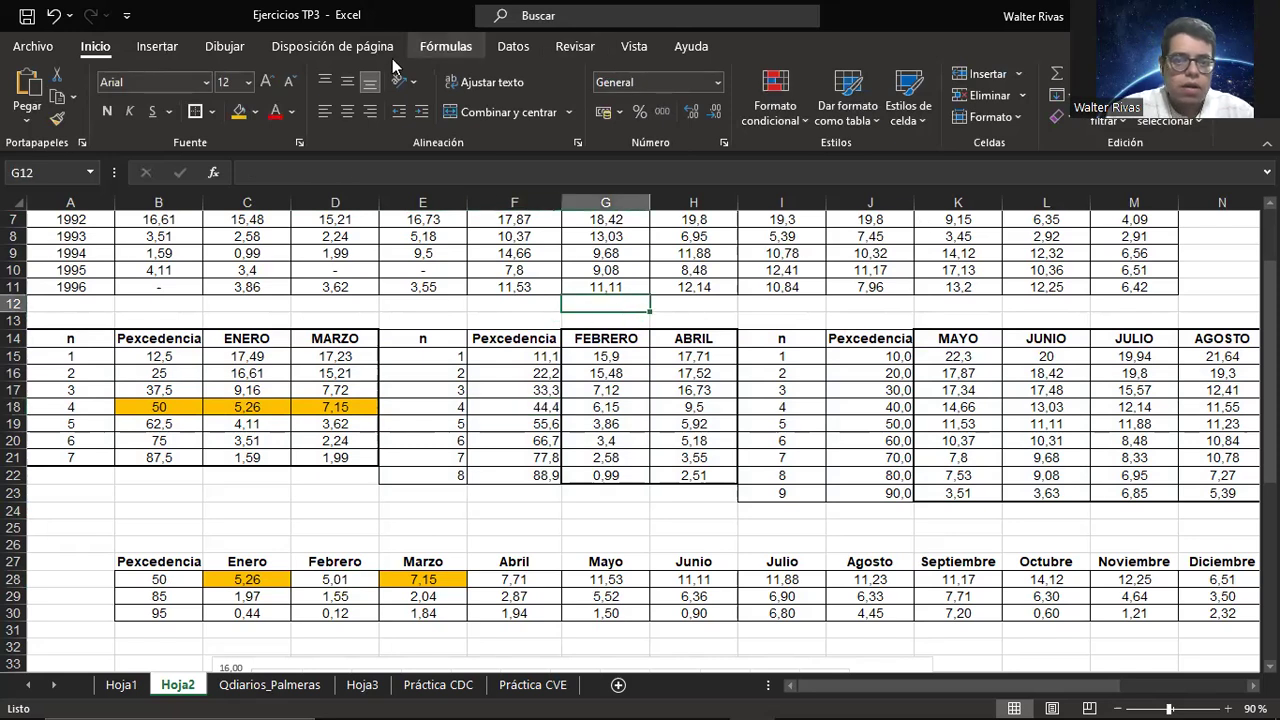
{"action": "left_click", "coordinate": [158, 47]}
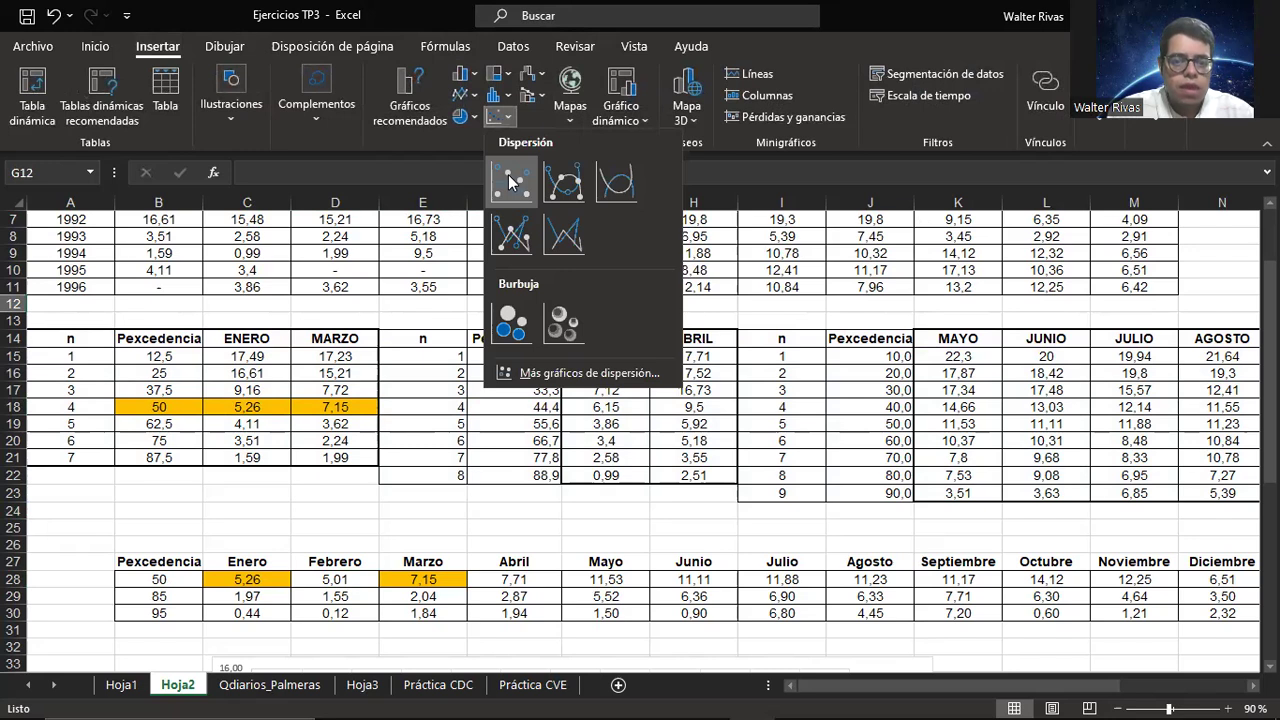
{"action": "left_click", "coordinate": [508, 177]}
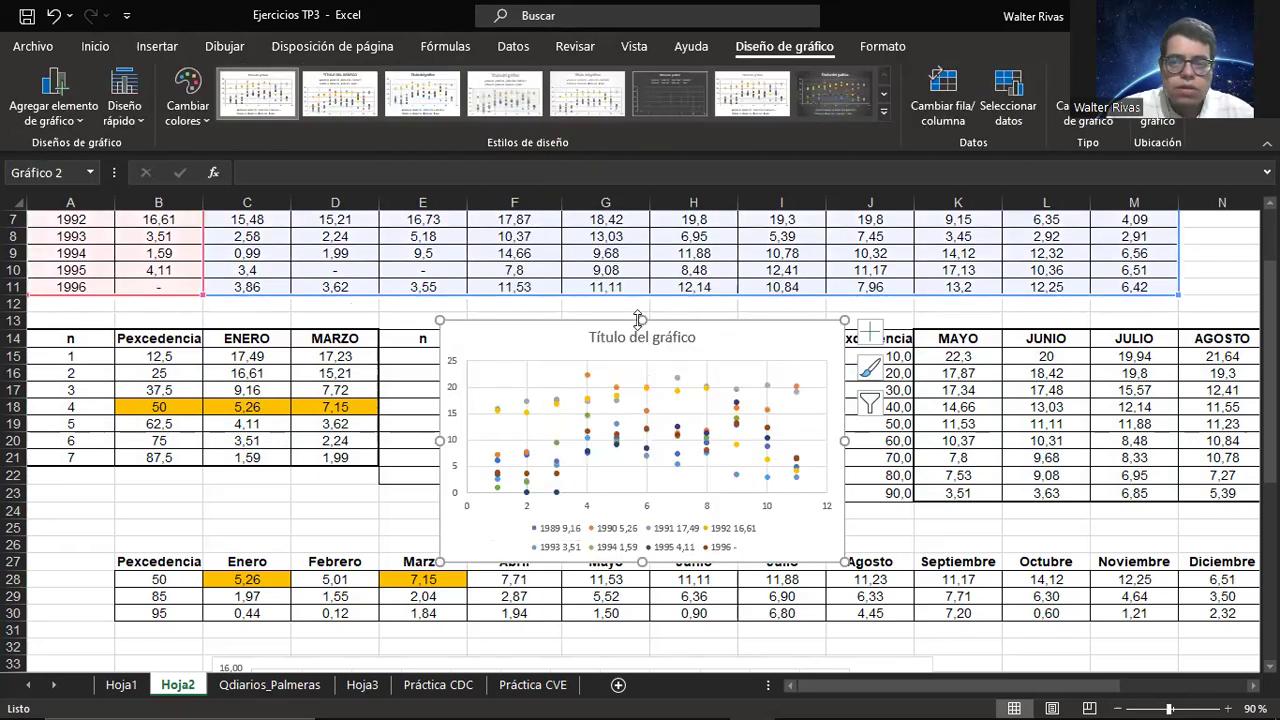
{"action": "left_click", "coordinate": [1024, 116]}
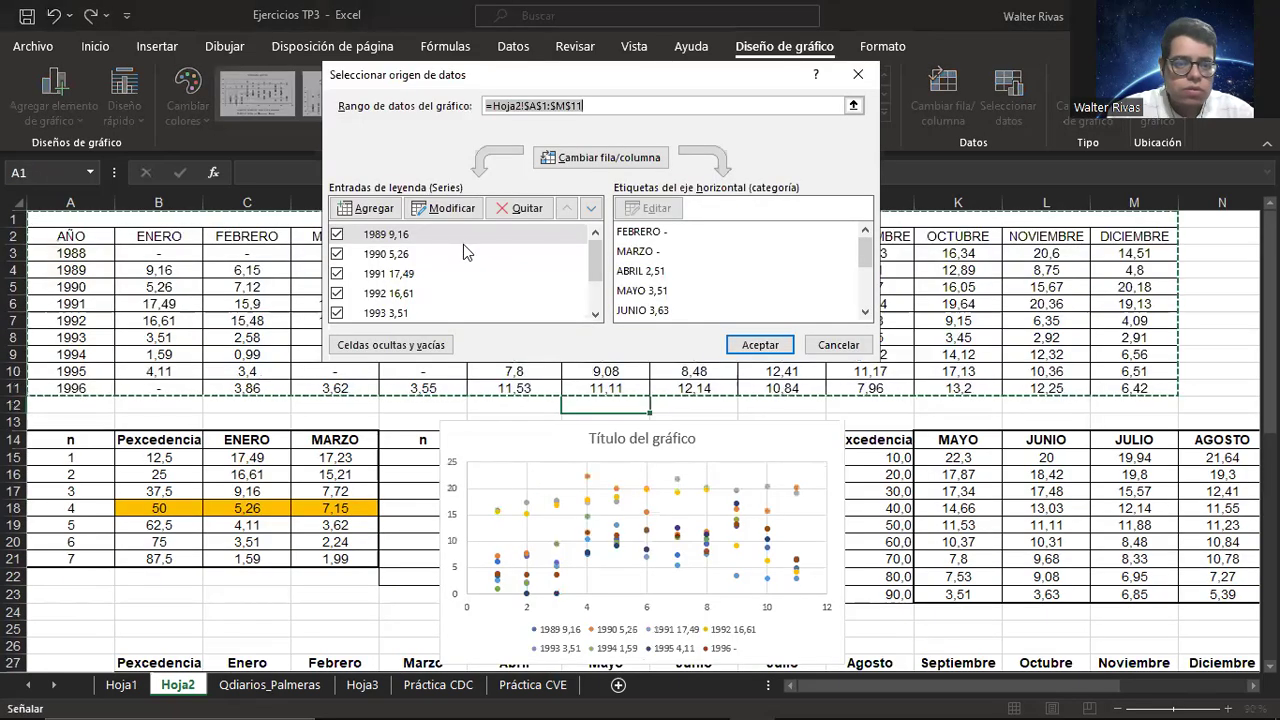
{"action": "left_click", "coordinate": [535, 205]}
{"action": "left_click", "coordinate": [535, 205]}
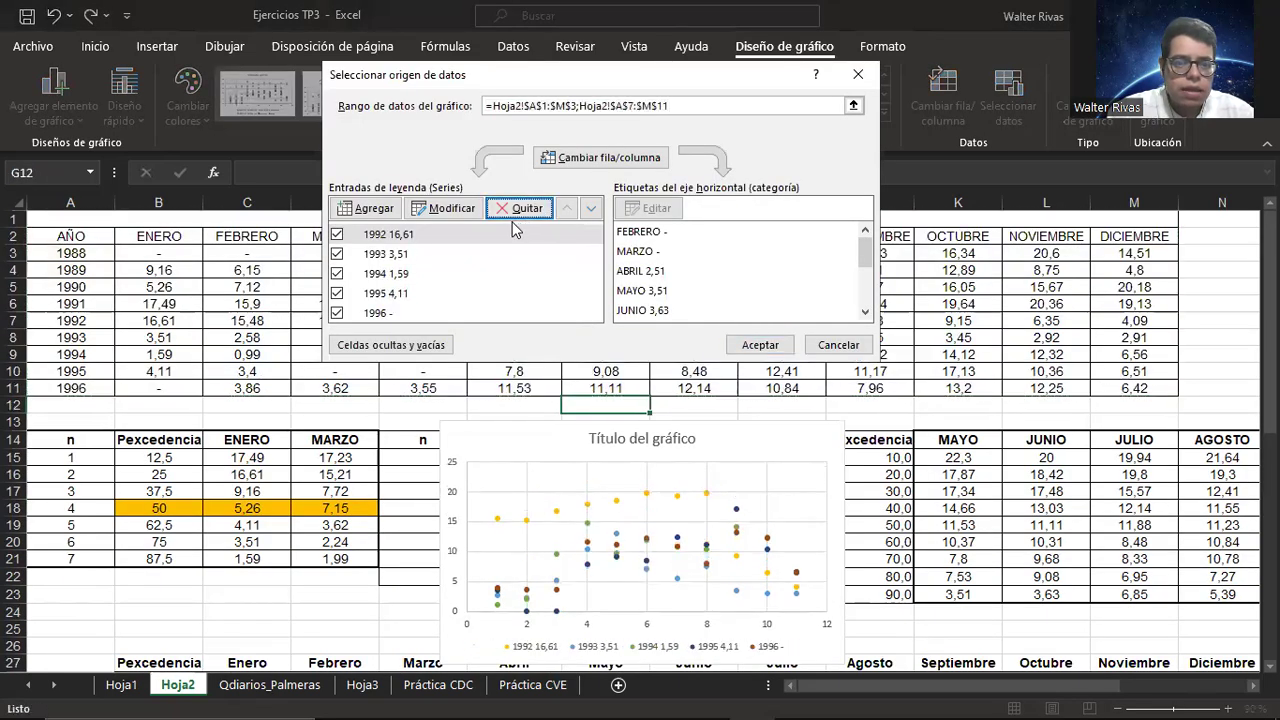
{"action": "left_click", "coordinate": [496, 234]}
{"action": "left_click", "coordinate": [414, 313]}
{"action": "left_click", "coordinate": [518, 210]}
{"action": "left_click", "coordinate": [518, 210]}
{"action": "left_click", "coordinate": [516, 212]}
{"action": "left_click", "coordinate": [516, 212]}
{"action": "left_click", "coordinate": [516, 212]}
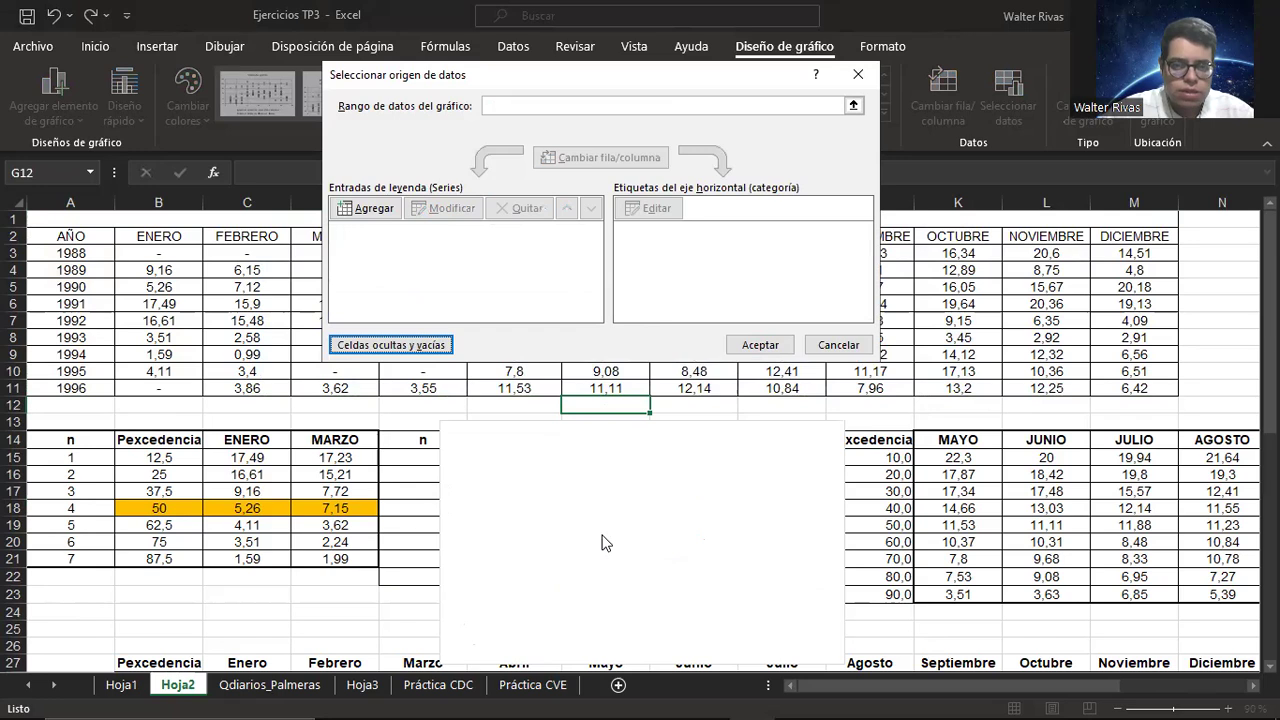
{"action": "left_click", "coordinate": [349, 214]}
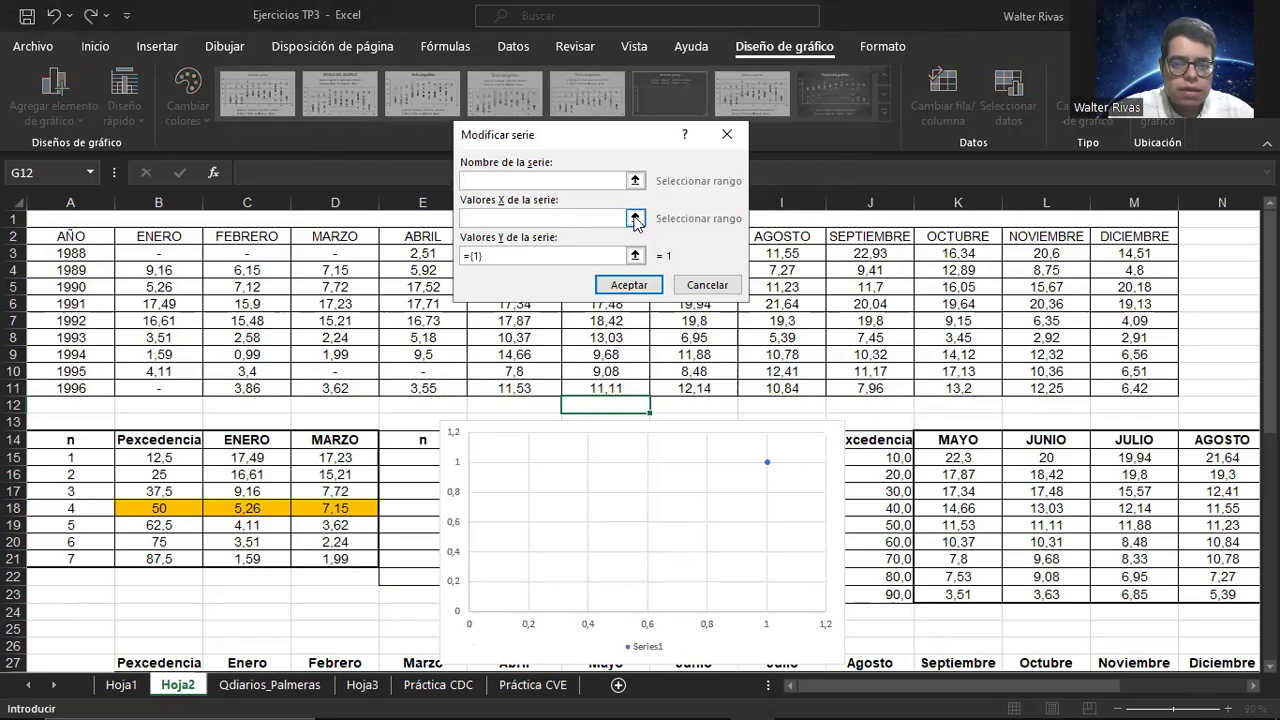
{"action": "left_click", "coordinate": [634, 218]}
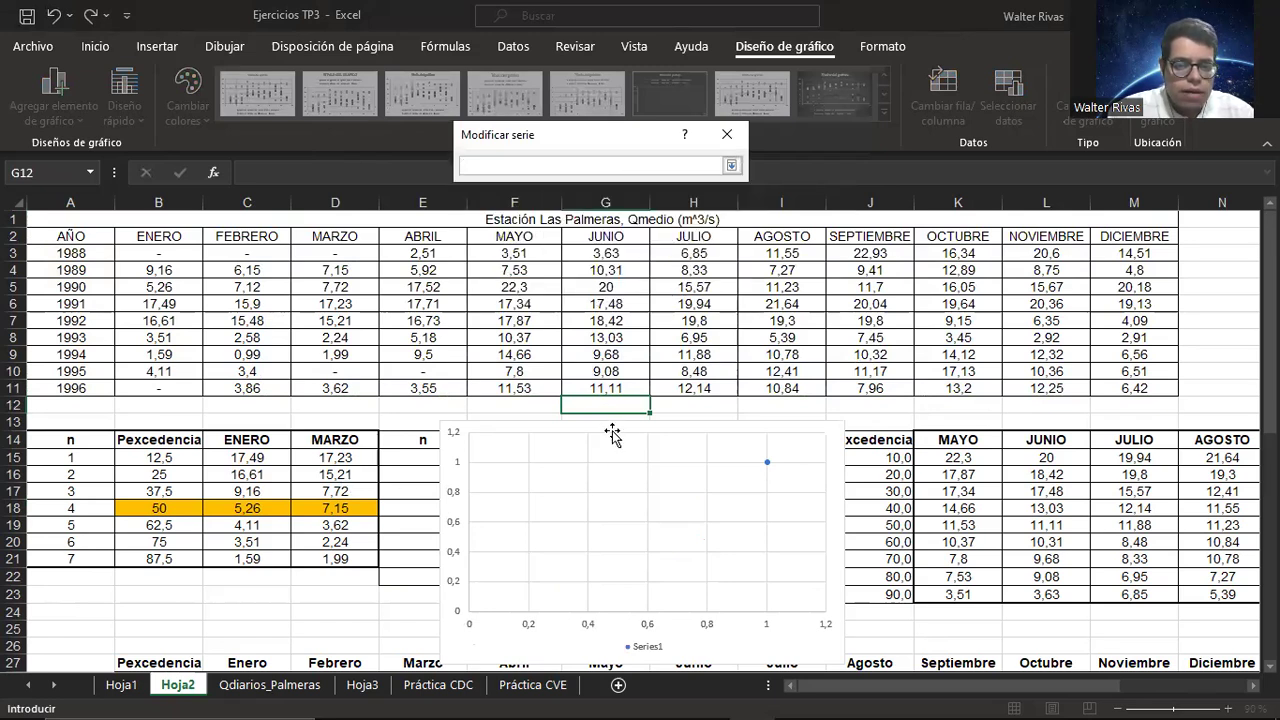
{"action": "scroll", "coordinate": [367, 540], "scroll_direction": "down", "scroll_amount": 2}
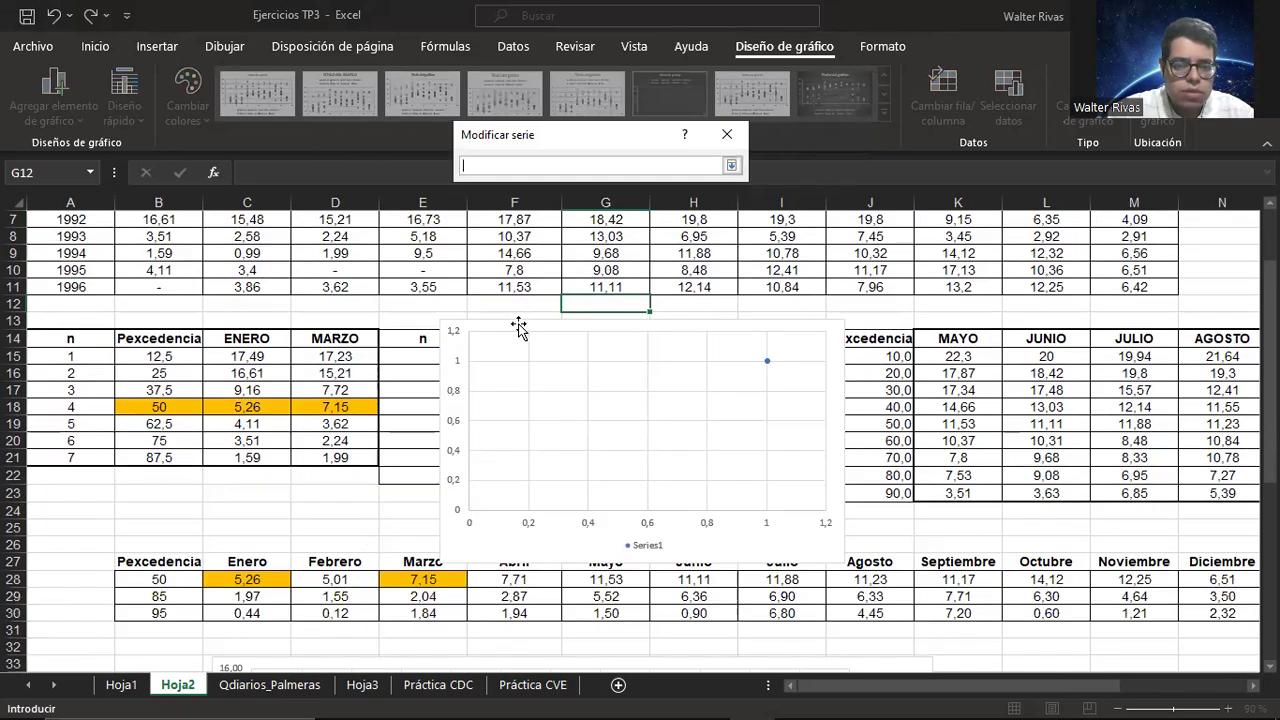
{"action": "left_click", "coordinate": [727, 140]}
{"action": "left_click", "coordinate": [708, 284]}
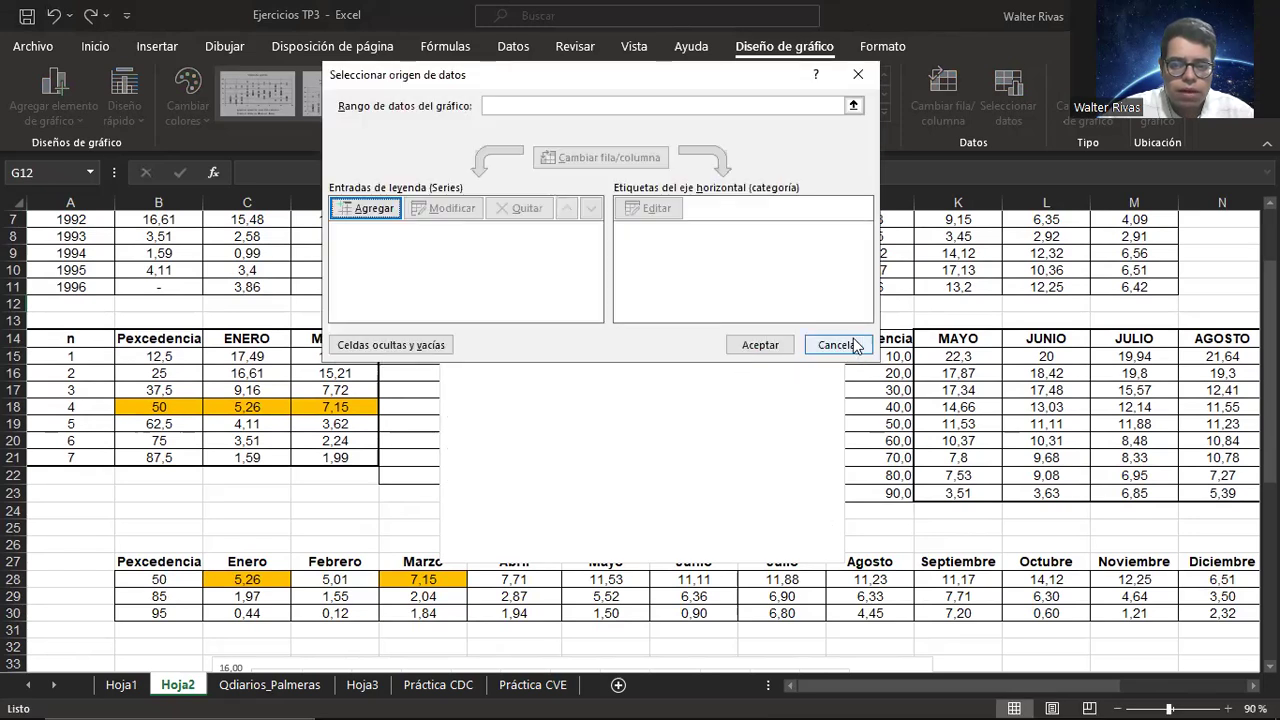
{"action": "left_click", "coordinate": [837, 350]}
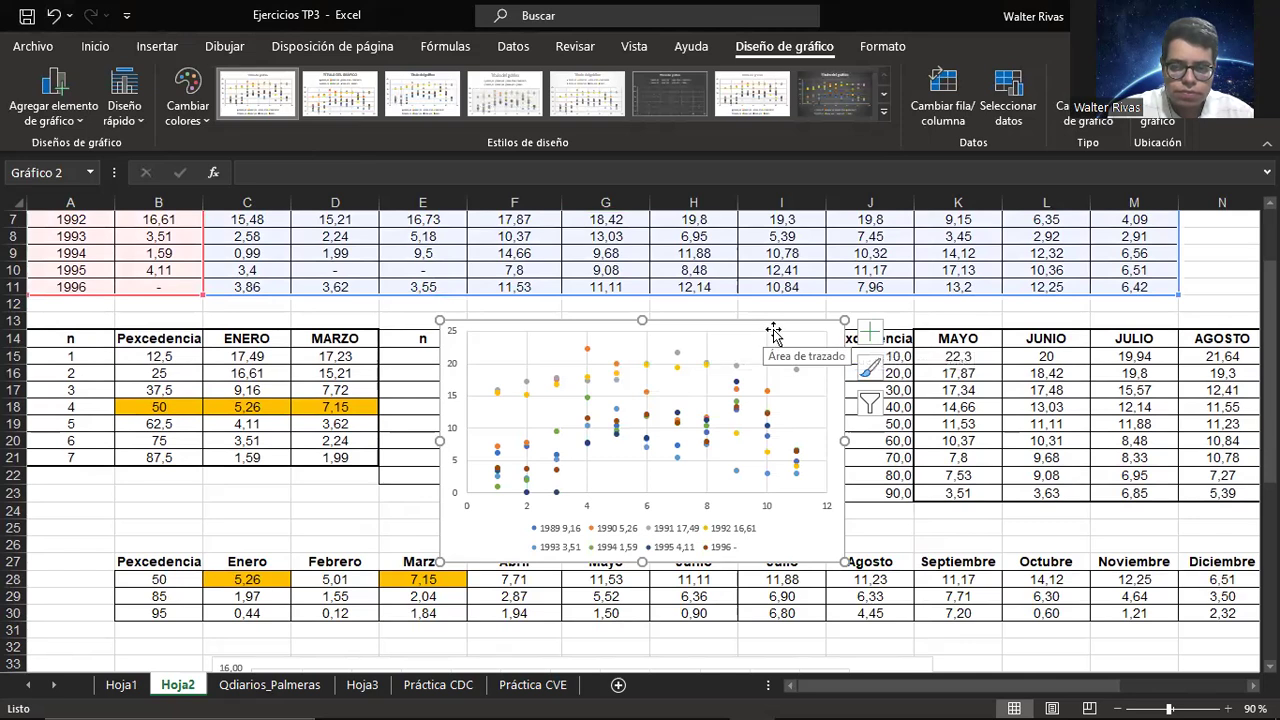
{"action": "key", "text": "Delete"}
{"action": "left_click", "coordinate": [595, 541]}
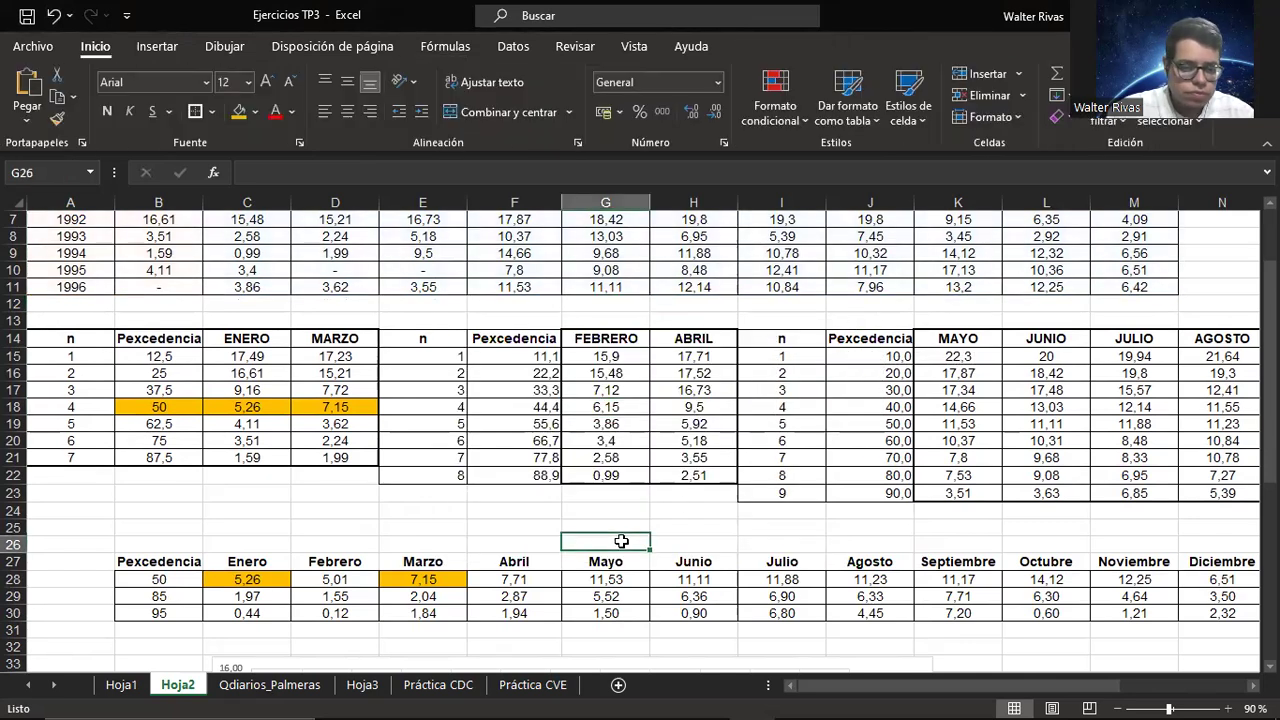
Step: Check the February formula in D28 and fill the rows bracketing 50 percent exceedance, F18:G19, with light blue
{"action": "left_click", "coordinate": [324, 579]}
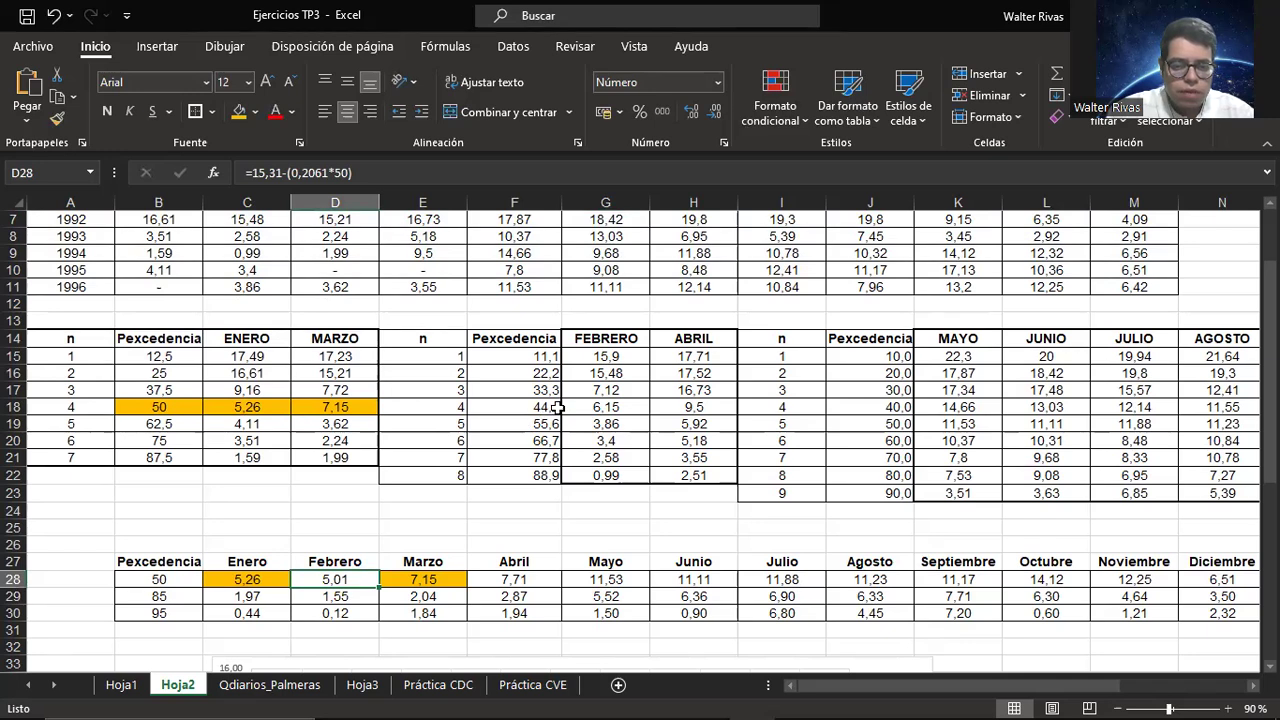
{"action": "left_click_drag", "start_coordinate": [546, 409], "coordinate": [594, 423]}
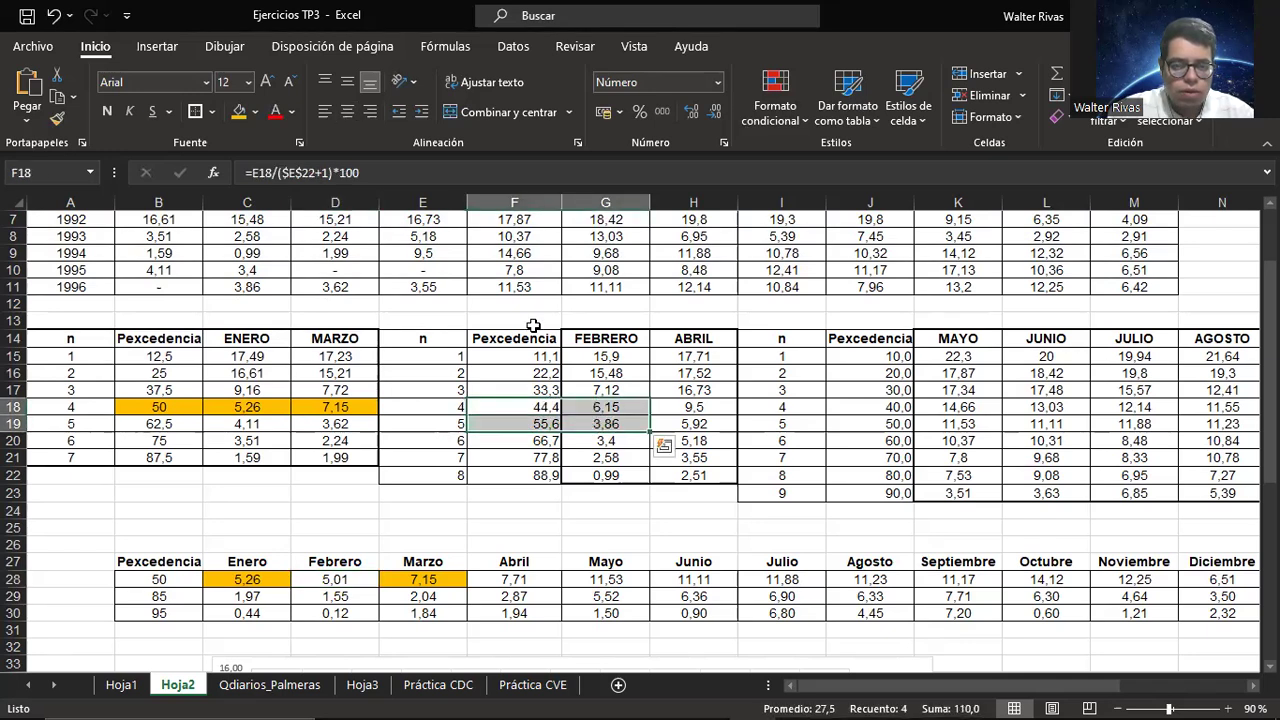
{"action": "left_click", "coordinate": [257, 112]}
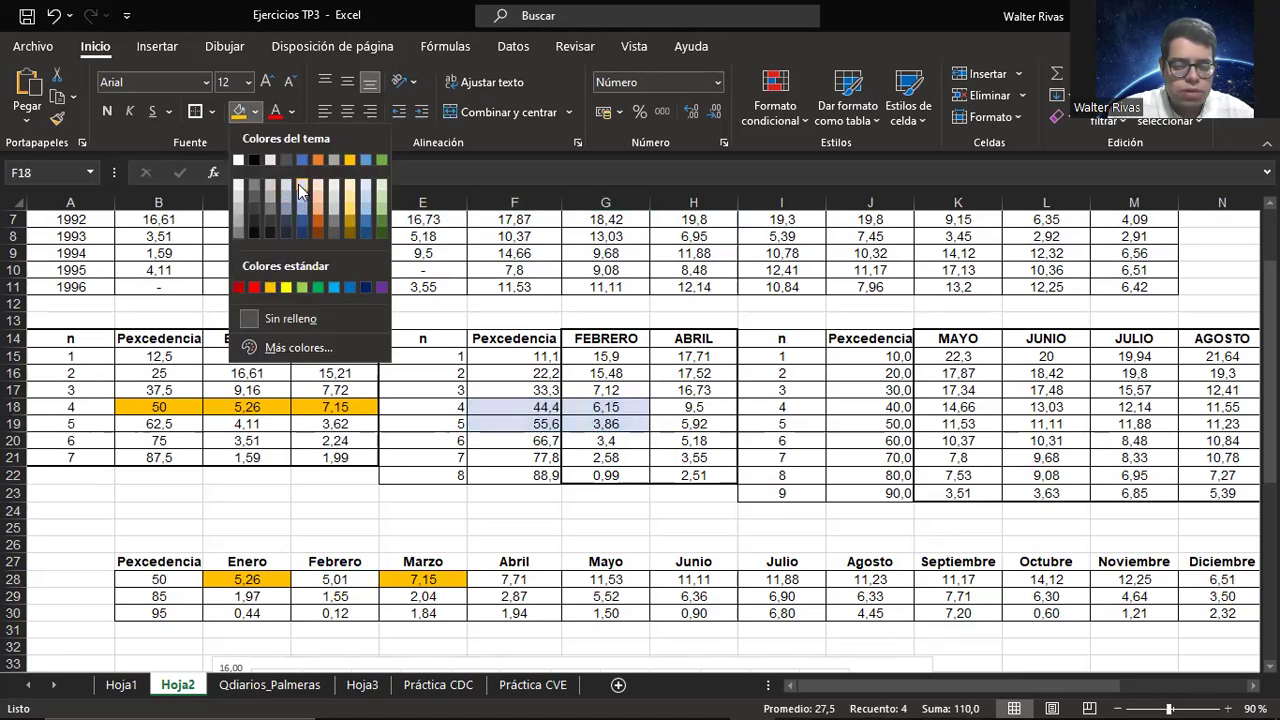
{"action": "left_click", "coordinate": [300, 190]}
{"action": "left_click", "coordinate": [625, 525]}
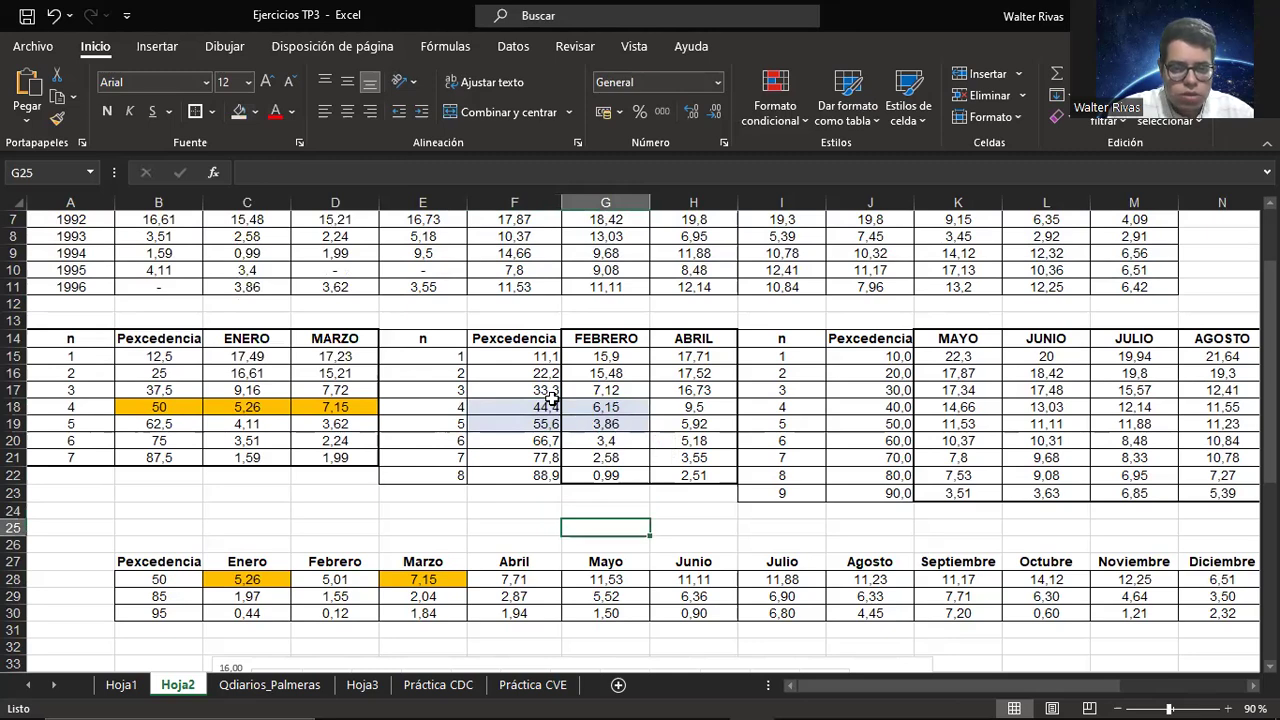
Step: Insert an empty markers-only scatter chart and move it clear of the February exceedance and flow columns
{"action": "scroll", "coordinate": [551, 399], "scroll_direction": "down", "scroll_amount": 1}
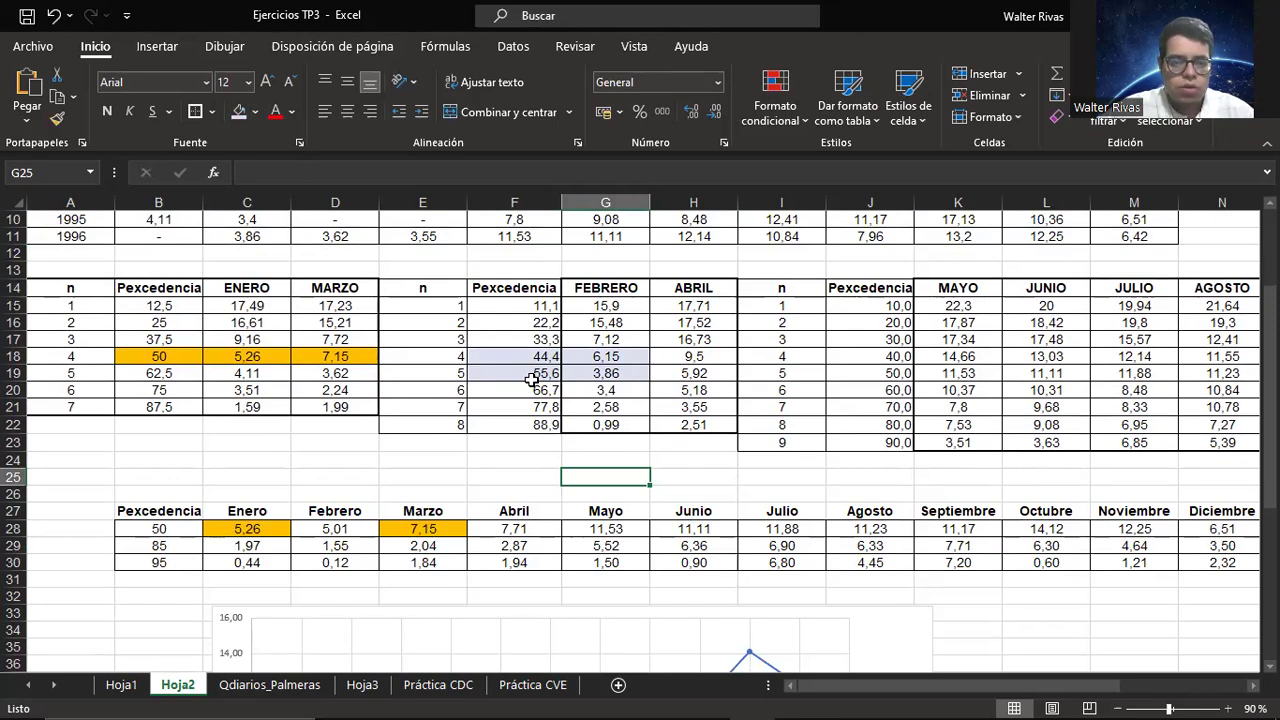
{"action": "left_click", "coordinate": [510, 478]}
{"action": "left_click", "coordinate": [514, 460]}
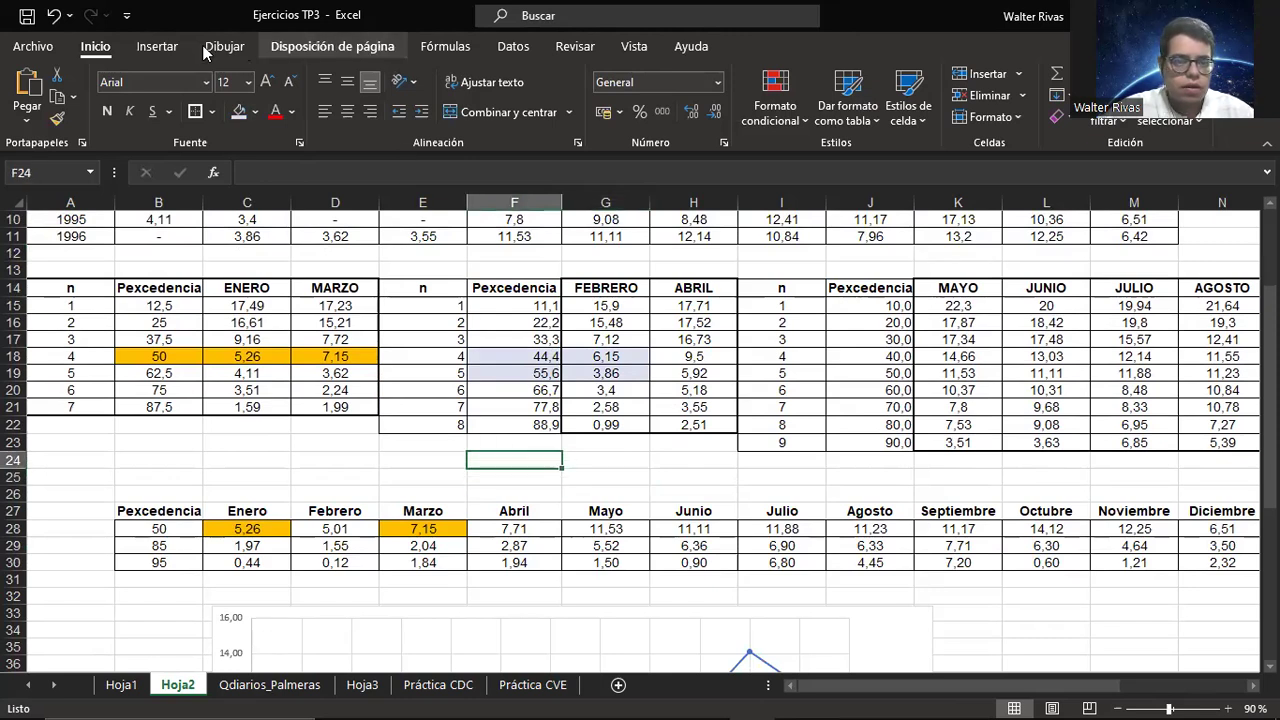
{"action": "left_click", "coordinate": [172, 47]}
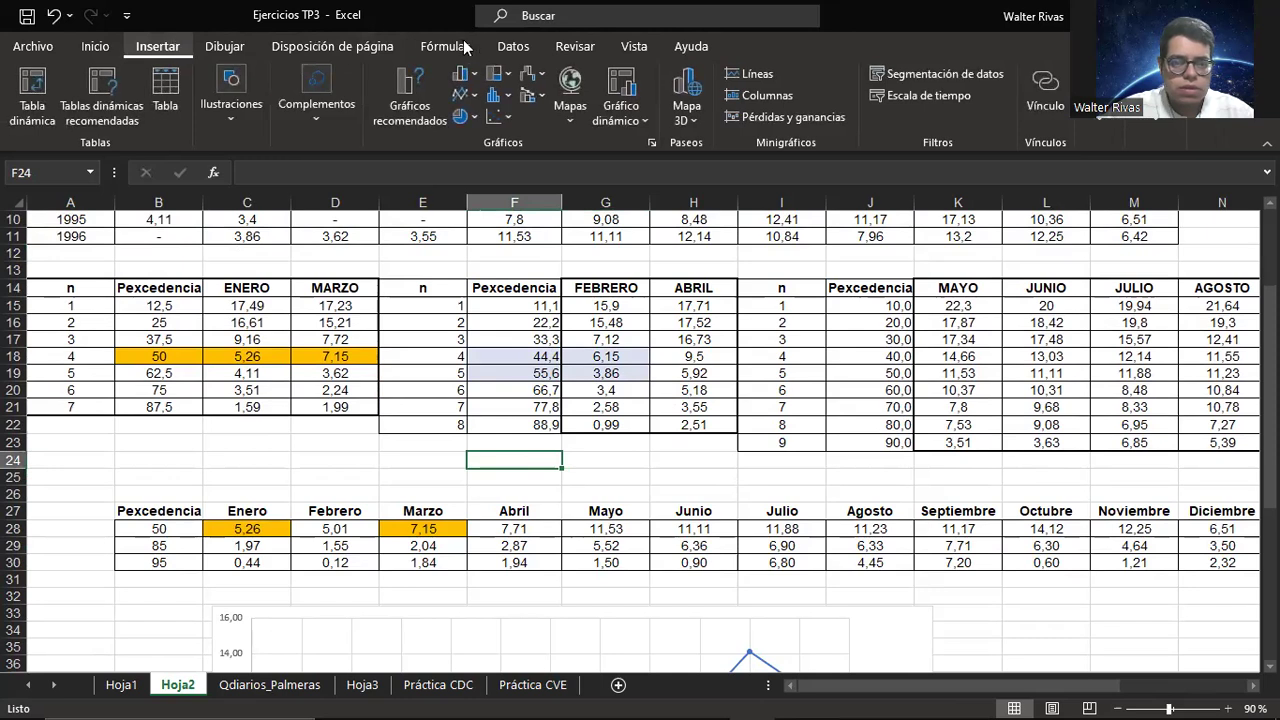
{"action": "left_click", "coordinate": [499, 118]}
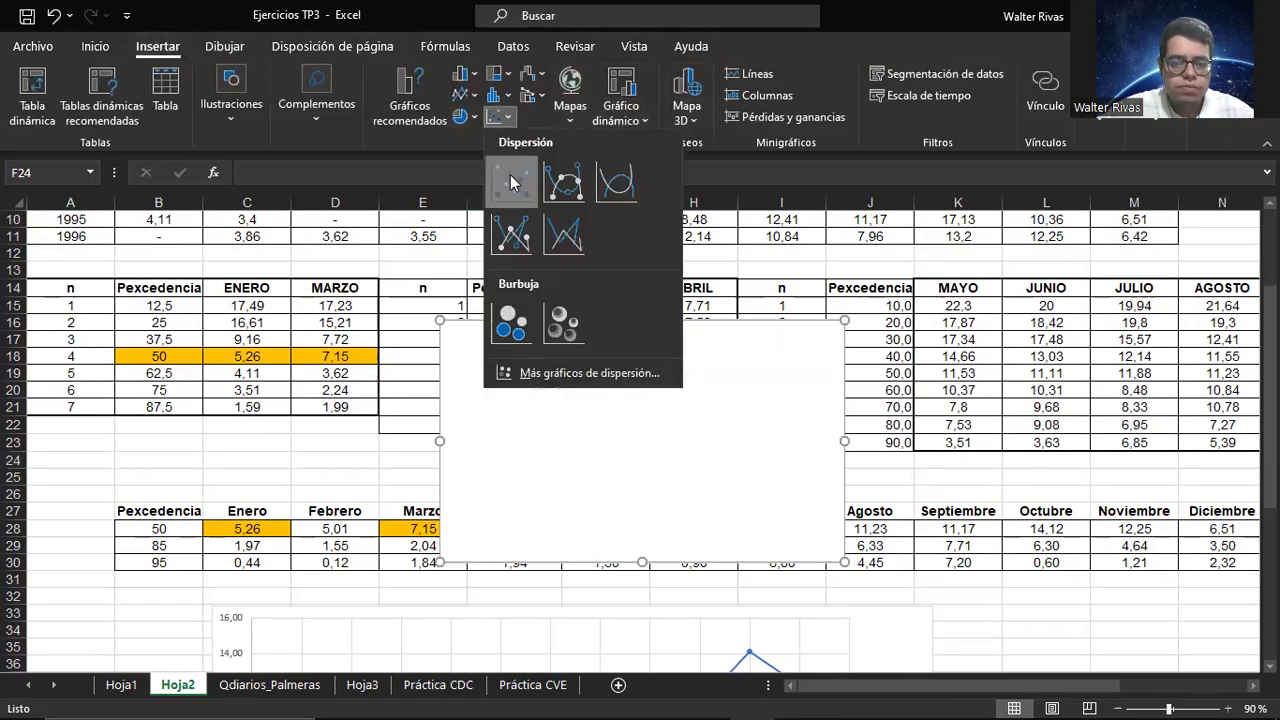
{"action": "left_click", "coordinate": [512, 181]}
{"action": "left_click_drag", "start_coordinate": [557, 409], "coordinate": [821, 357]}
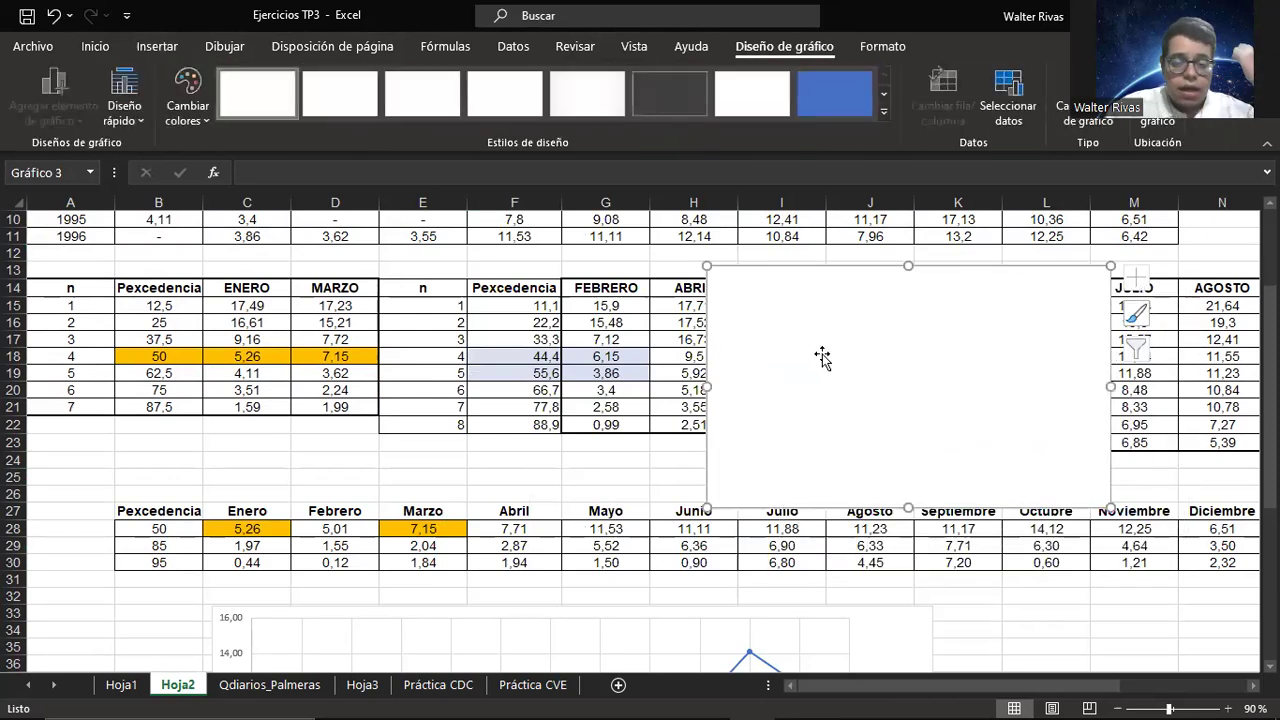
Step: Add a data series to the empty scatter chart with the exceedance probabilities in F18:F19 as X values
{"action": "left_click", "coordinate": [1008, 110]}
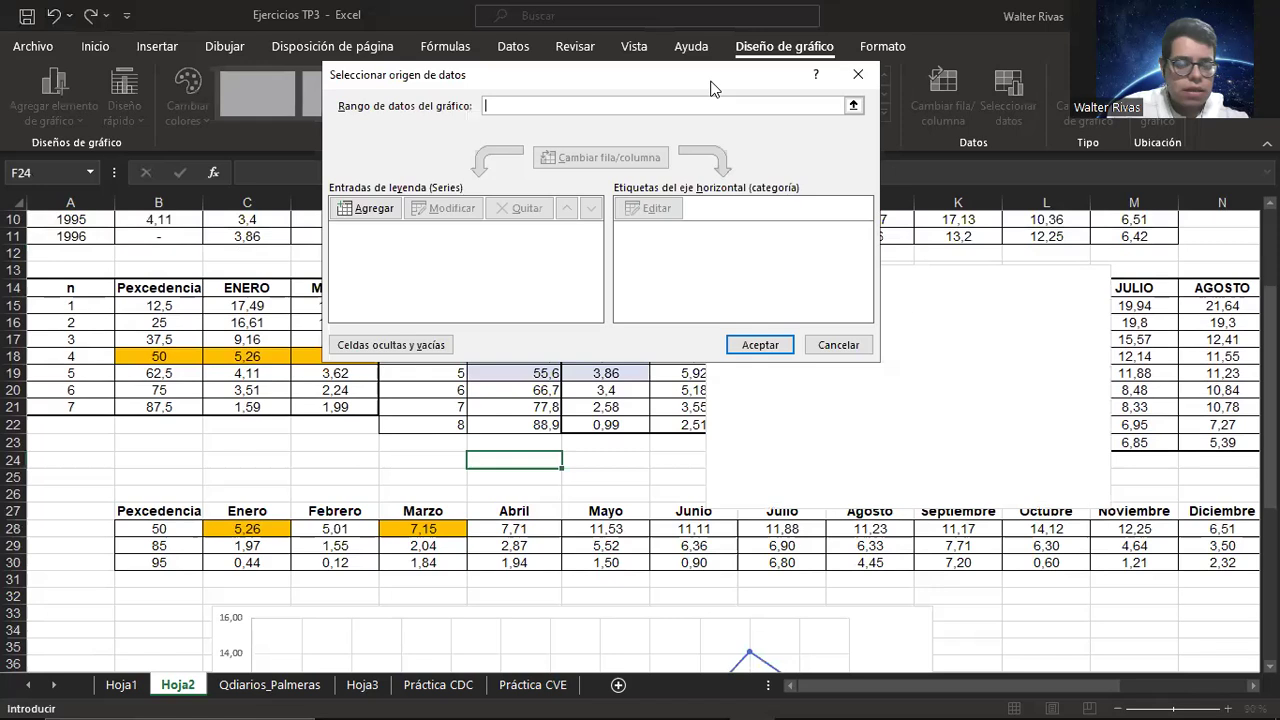
{"action": "left_click_drag", "start_coordinate": [649, 83], "coordinate": [361, 63]}
{"action": "left_click", "coordinate": [85, 190]}
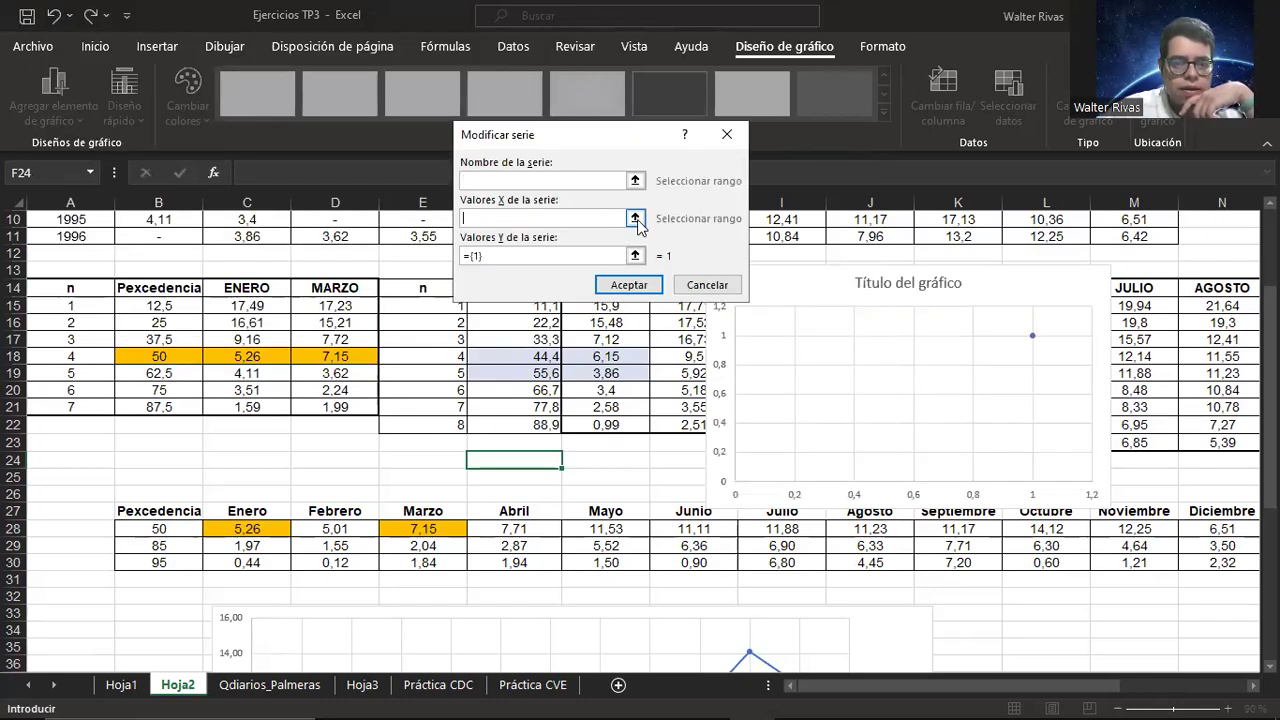
{"action": "left_click", "coordinate": [637, 225]}
{"action": "left_click", "coordinate": [533, 355]}
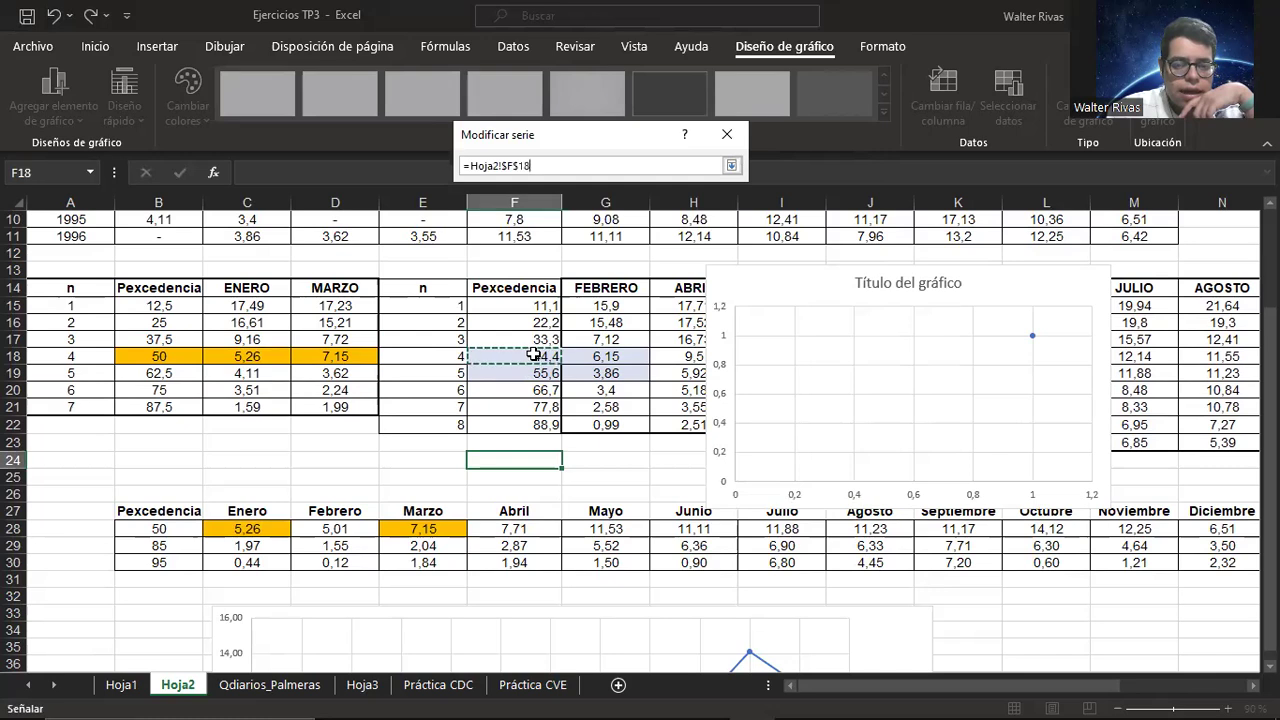
{"action": "left_click_drag", "start_coordinate": [533, 355], "coordinate": [533, 373]}
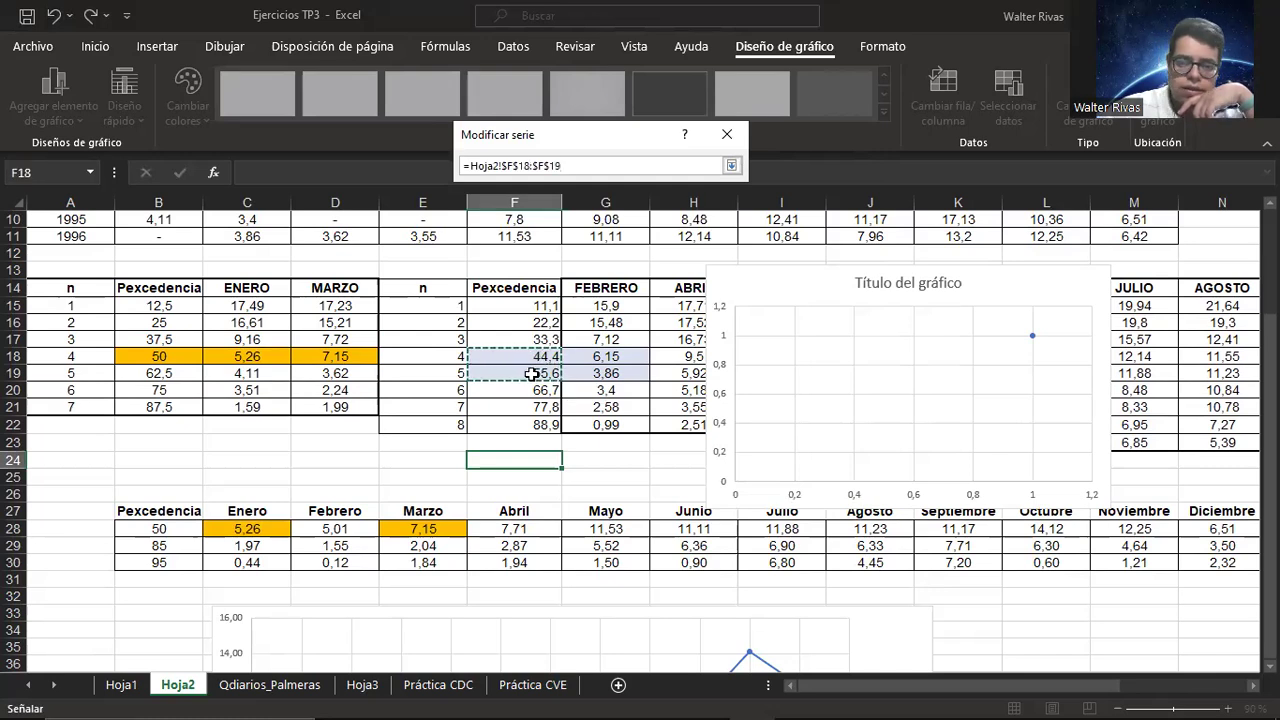
{"action": "key", "text": "Return"}
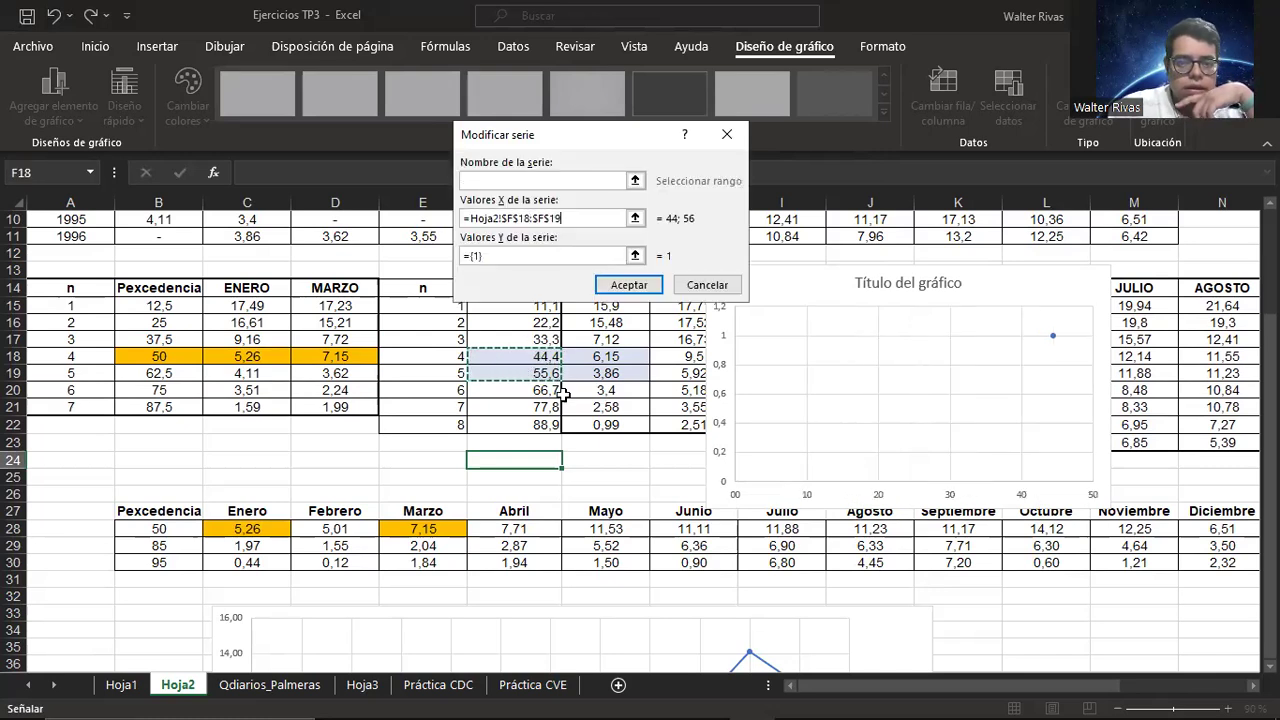
Step: Set the series' Y values to the February flows in G18:G19 and move the chart over the February and April table
{"action": "left_click", "coordinate": [600, 256]}
{"action": "left_click", "coordinate": [634, 255]}
{"action": "left_click_drag", "start_coordinate": [621, 358], "coordinate": [620, 372]}
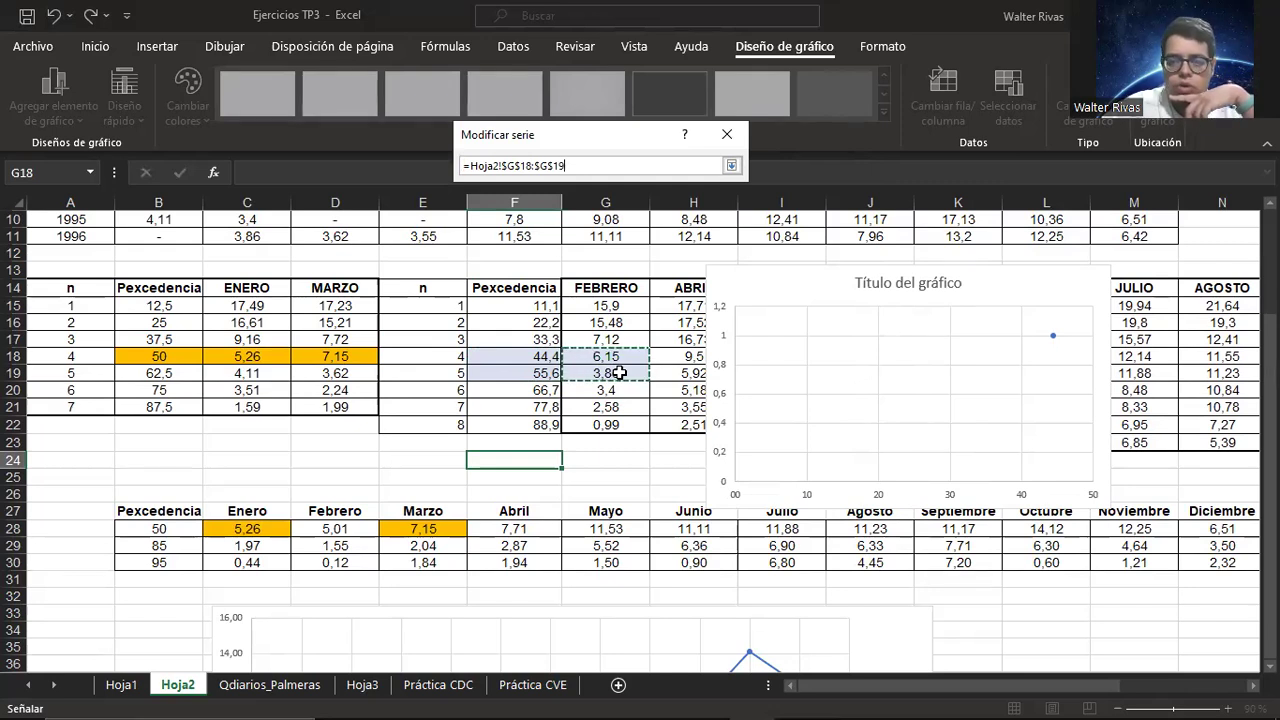
{"action": "key", "text": "Return"}
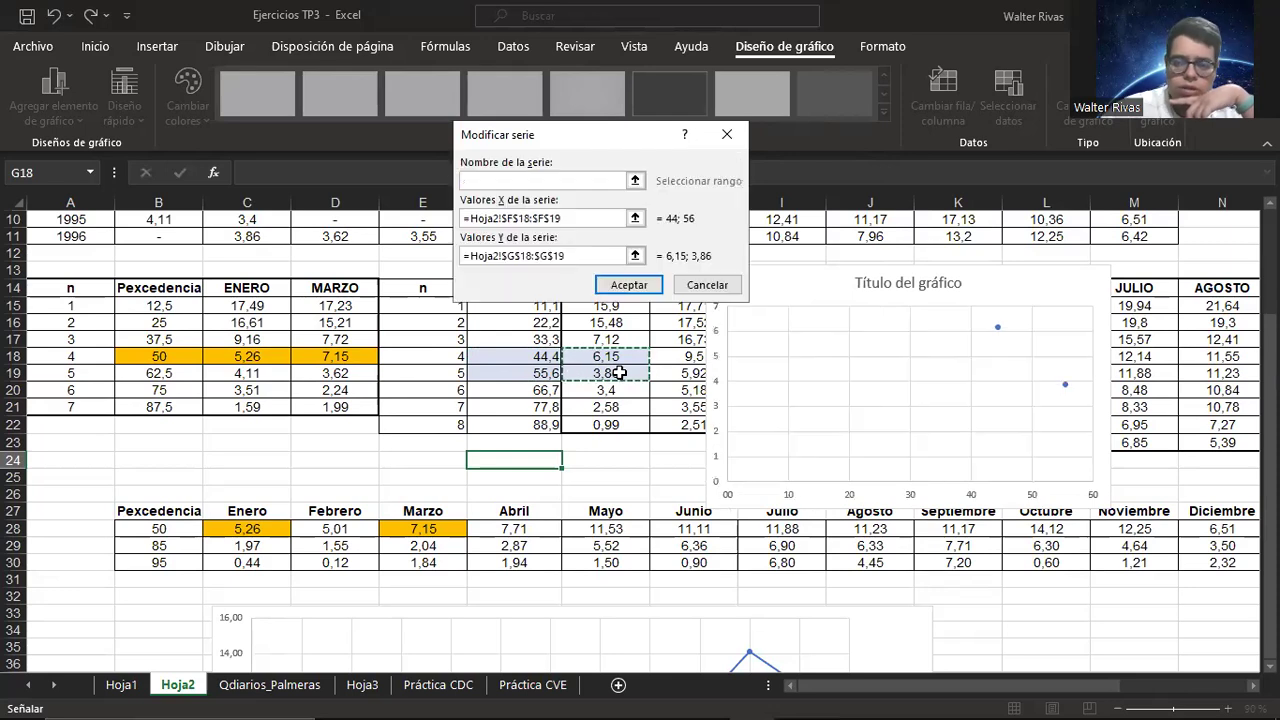
{"action": "left_click", "coordinate": [627, 286]}
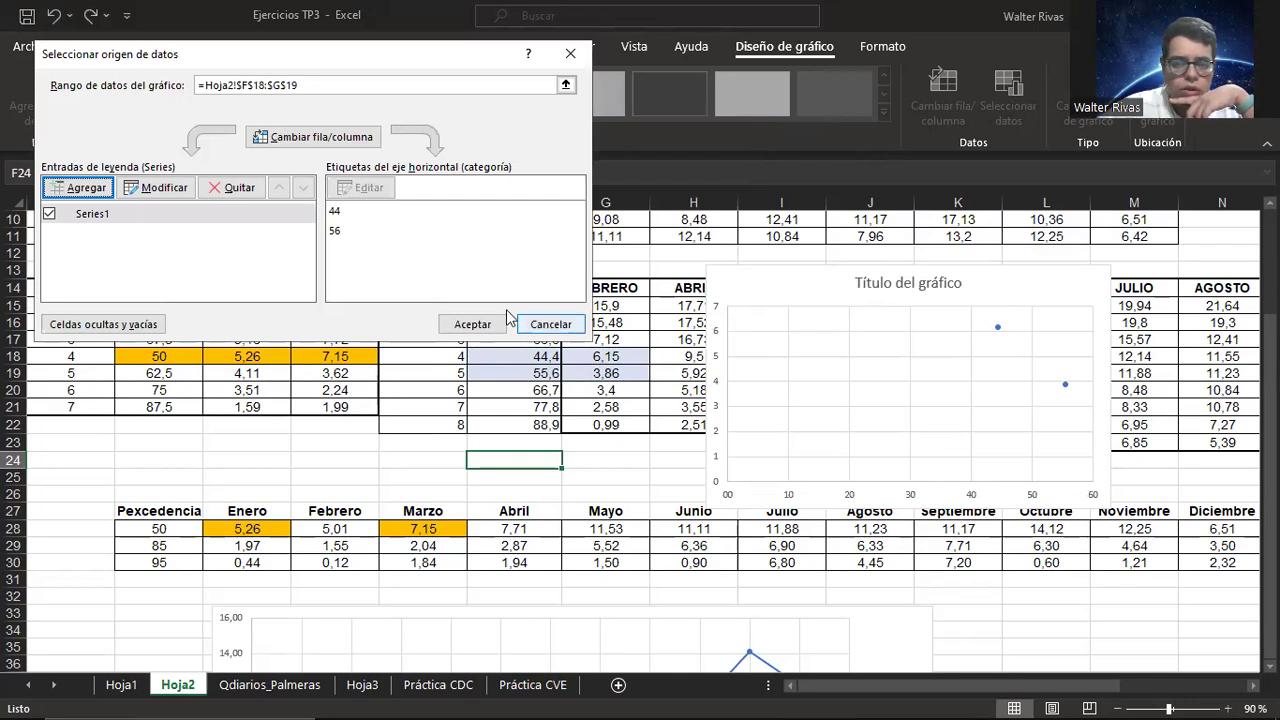
{"action": "left_click", "coordinate": [480, 326]}
{"action": "left_click_drag", "start_coordinate": [655, 292], "coordinate": [527, 287]}
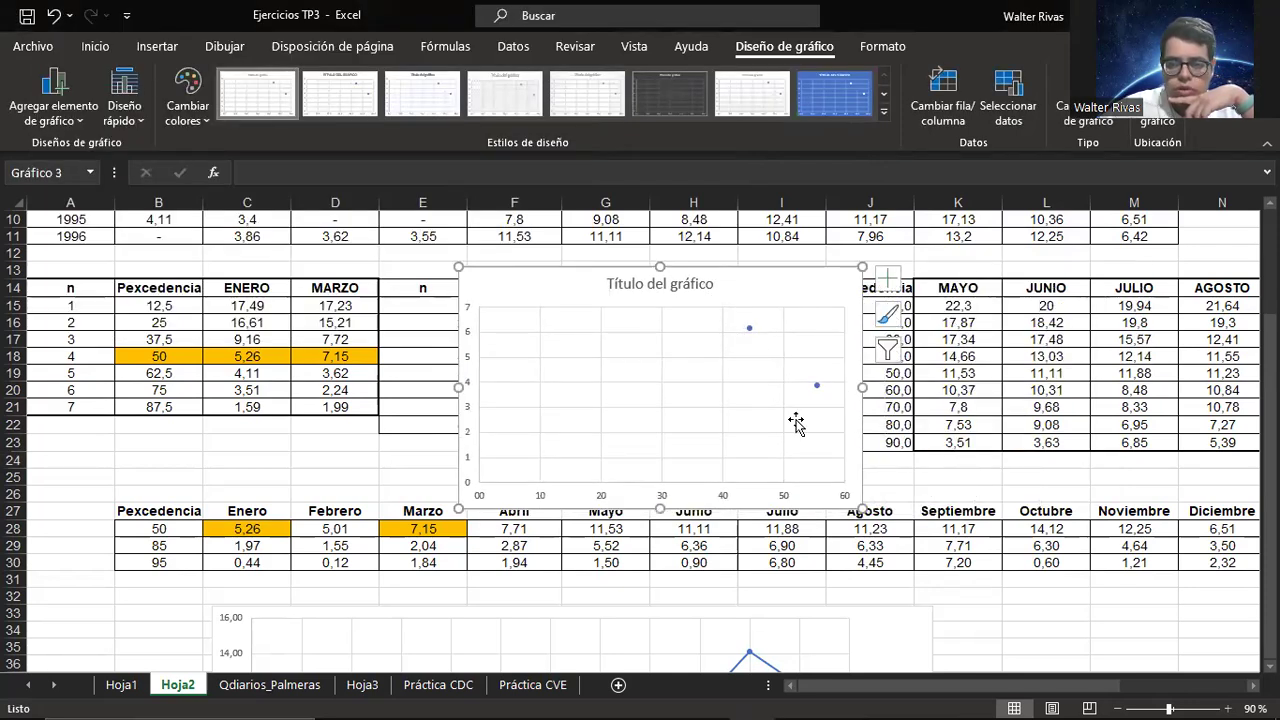
Step: Add a linear trendline to the two February points in the scatter chart
{"action": "left_click", "coordinate": [58, 120]}
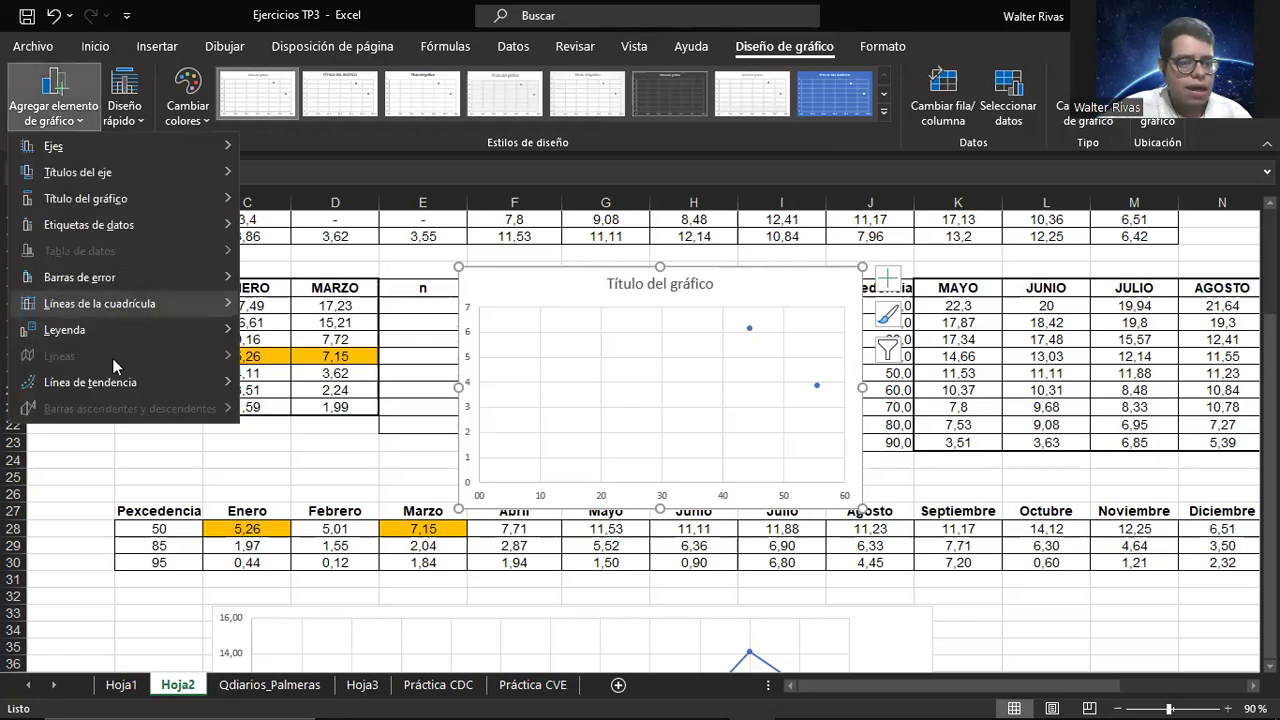
{"action": "mouse_move", "coordinate": [111, 377]}
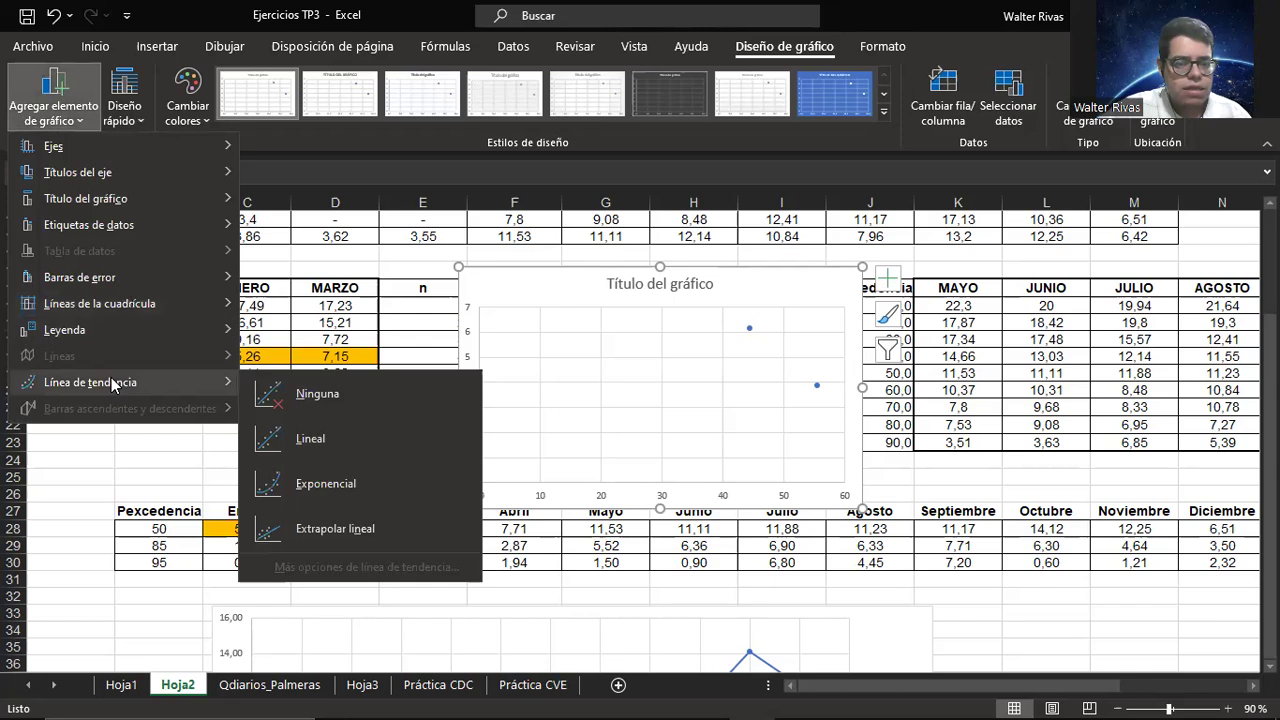
{"action": "left_click", "coordinate": [349, 443]}
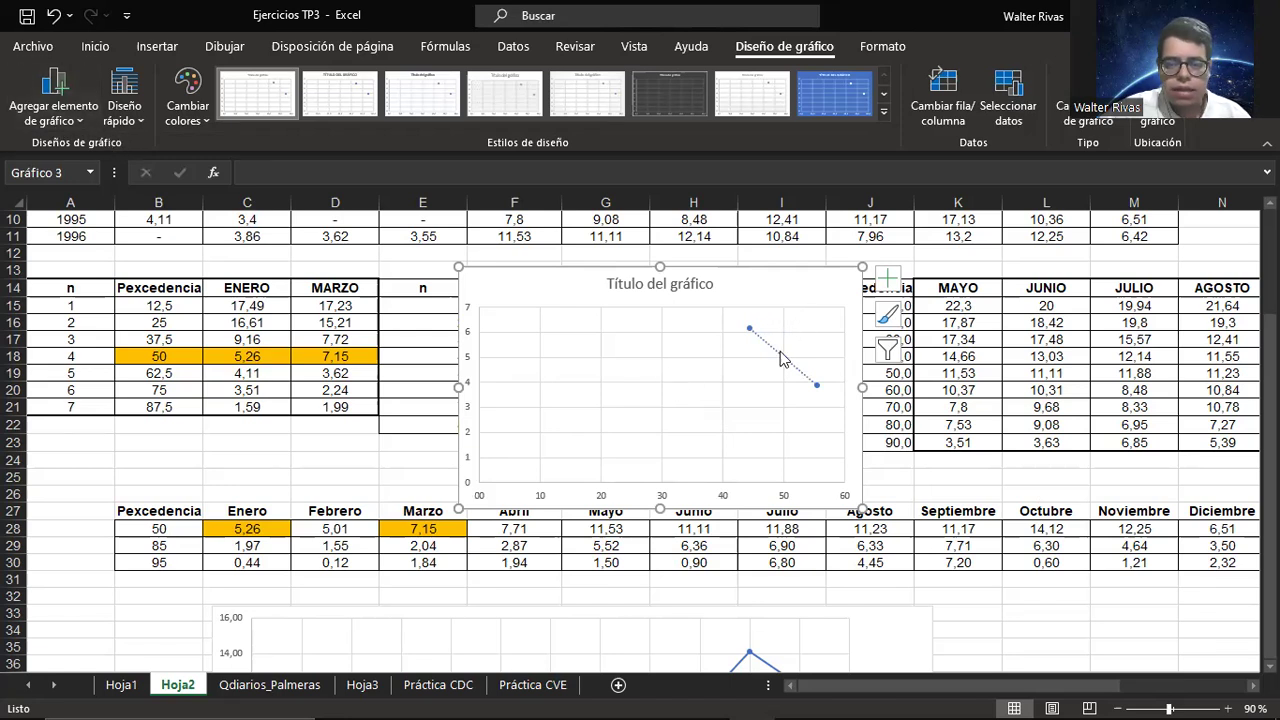
Step: Display the linear trendline's equation on the February scatter chart
{"action": "left_click", "coordinate": [54, 108]}
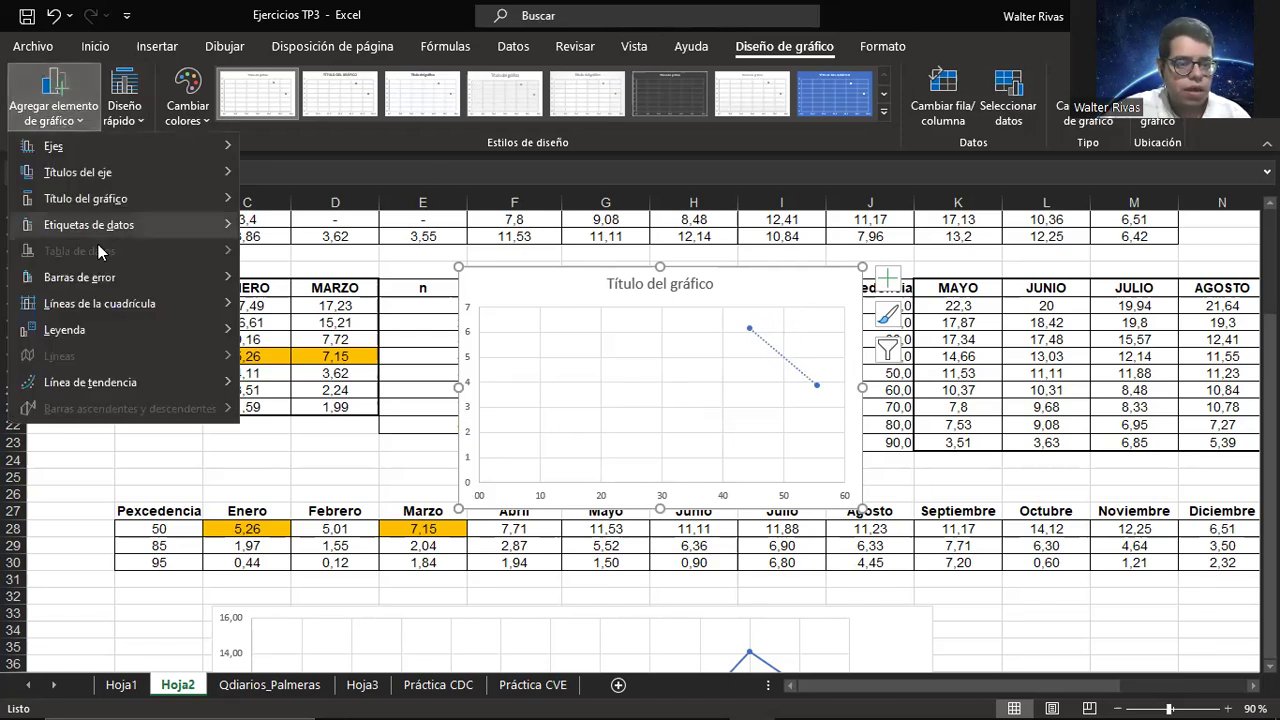
{"action": "mouse_move", "coordinate": [118, 378]}
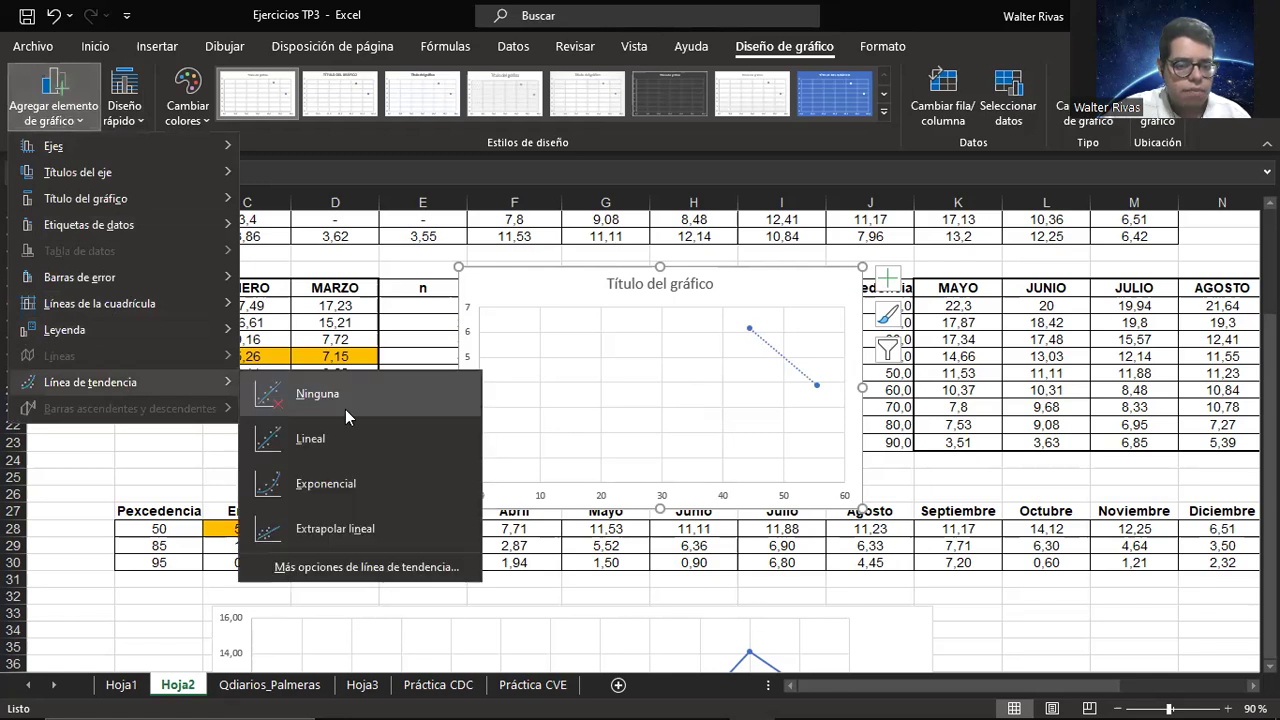
{"action": "left_click", "coordinate": [386, 566]}
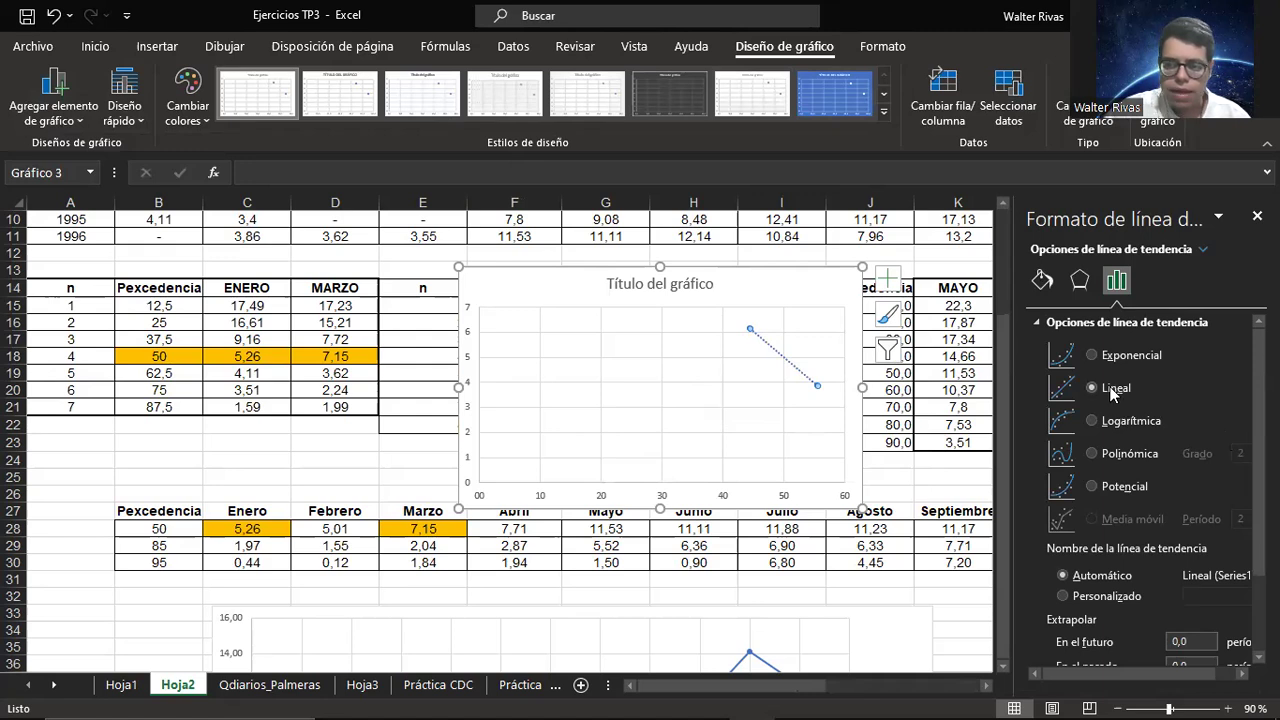
{"action": "scroll", "coordinate": [1250, 420], "scroll_direction": "down", "scroll_amount": 2}
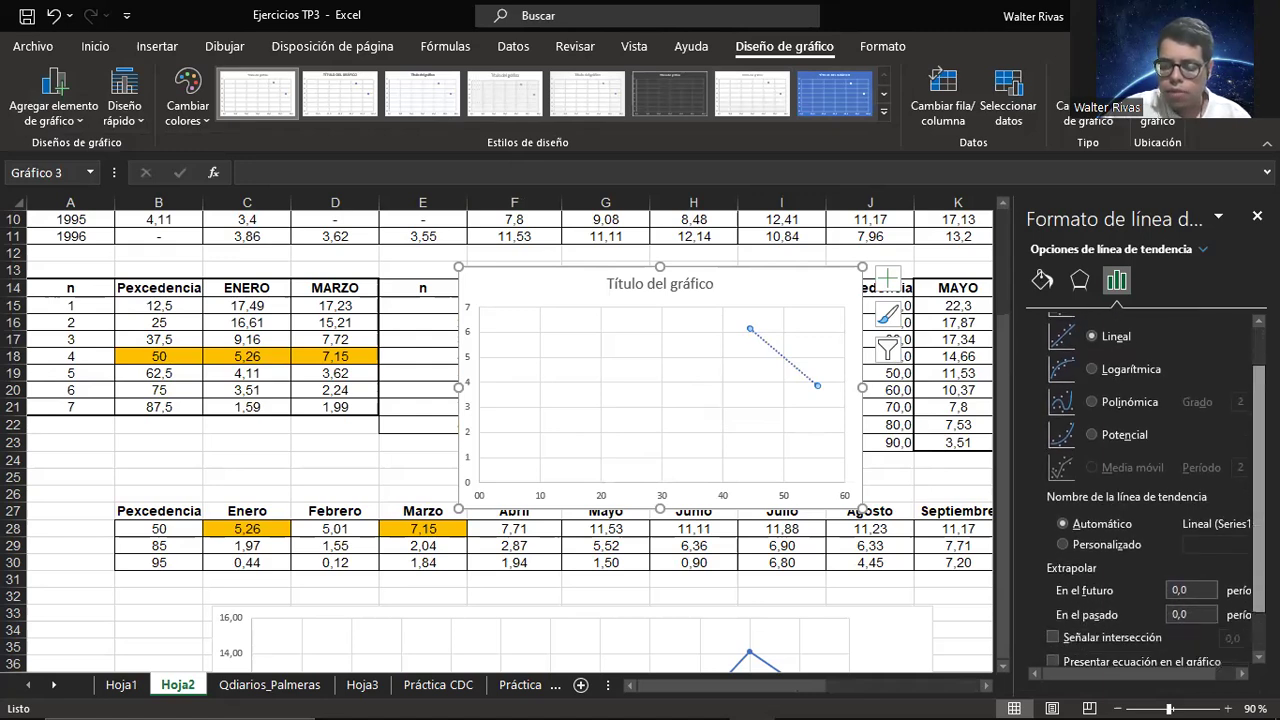
{"action": "scroll", "coordinate": [1150, 480], "scroll_direction": "down", "scroll_amount": 2}
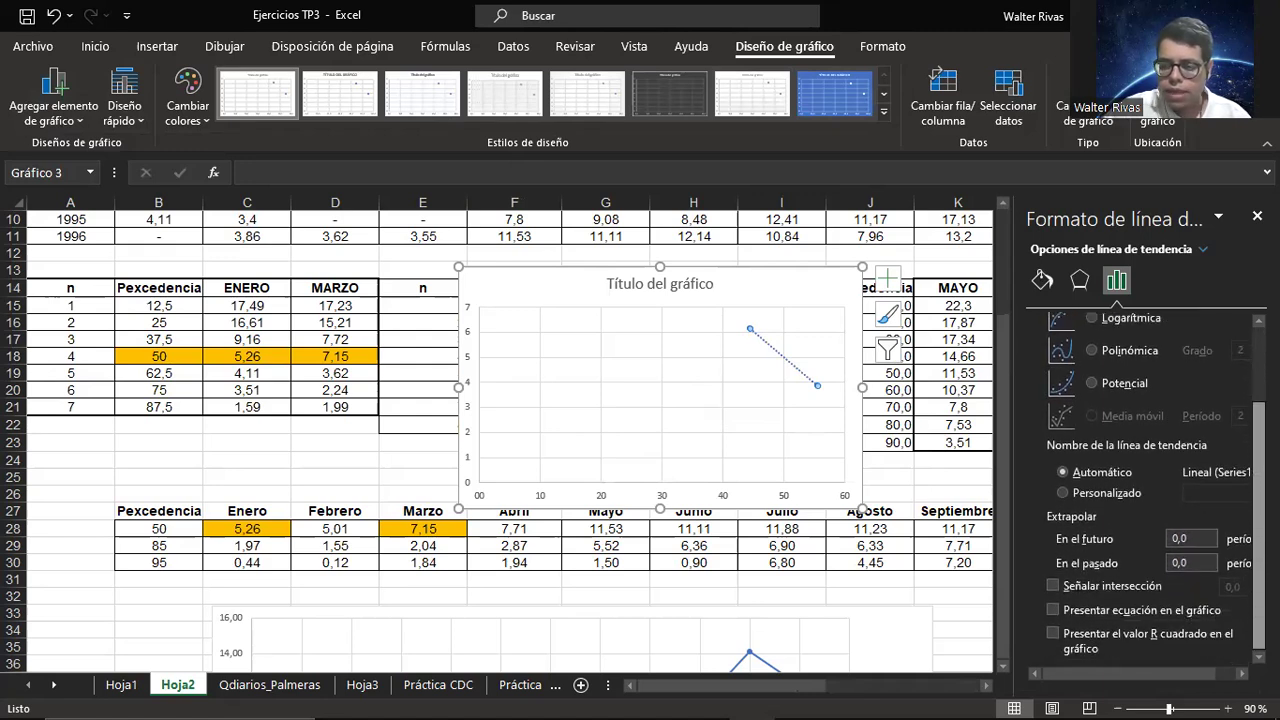
{"action": "left_click", "coordinate": [1052, 609]}
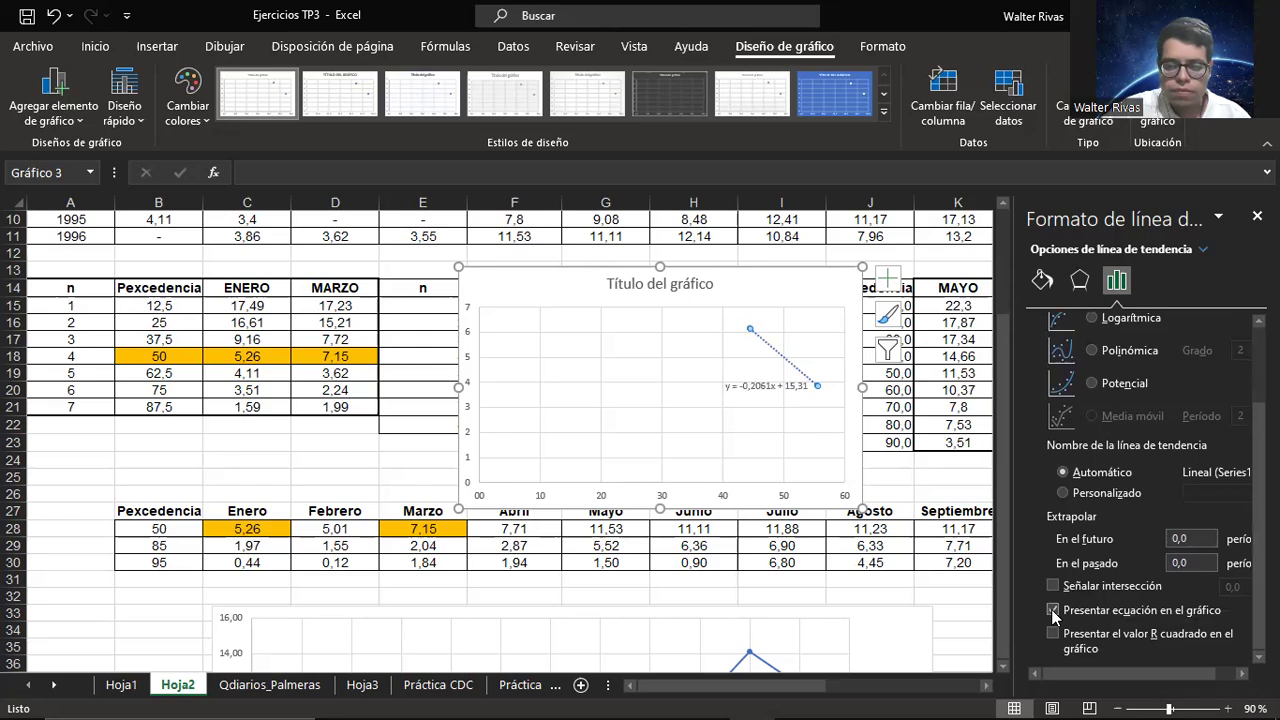
Step: Format the trendline equation label in the scatter chart as 14-point bold text
{"action": "left_click", "coordinate": [760, 386]}
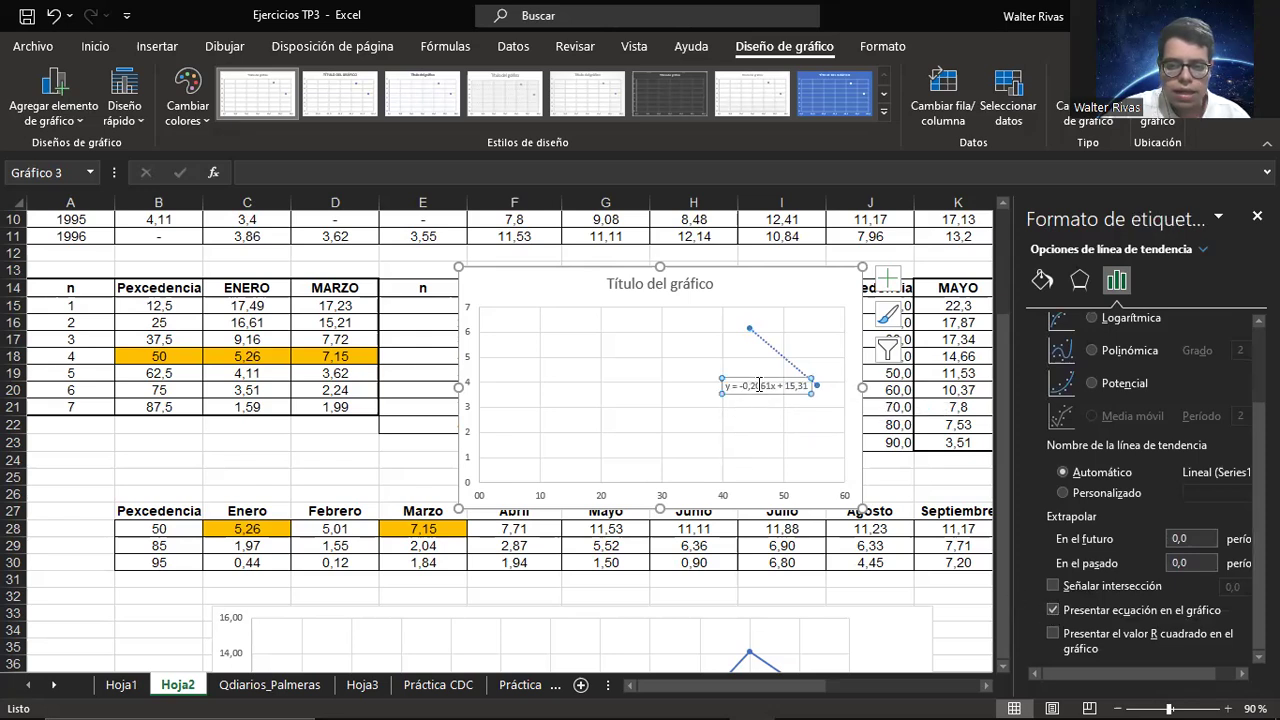
{"action": "left_click", "coordinate": [96, 46]}
{"action": "left_click", "coordinate": [267, 83]}
{"action": "left_click", "coordinate": [267, 83]}
{"action": "left_click", "coordinate": [267, 83]}
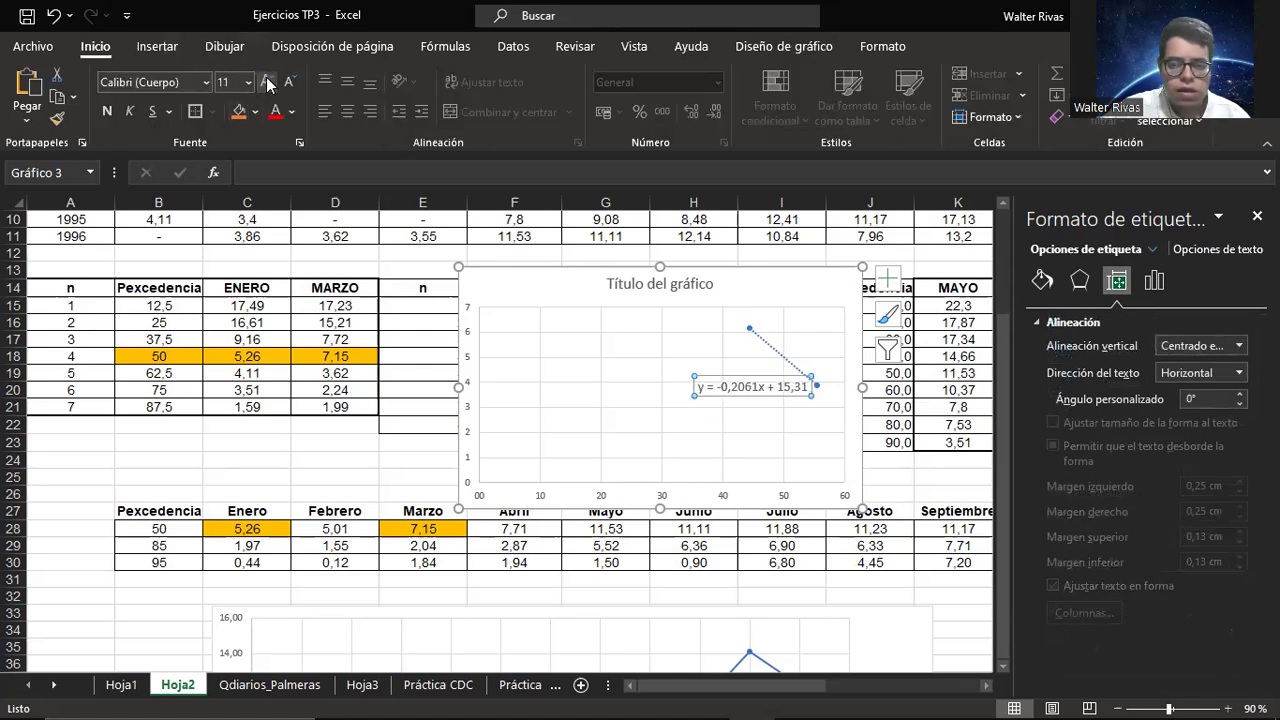
{"action": "left_click", "coordinate": [267, 83]}
{"action": "left_click", "coordinate": [102, 116]}
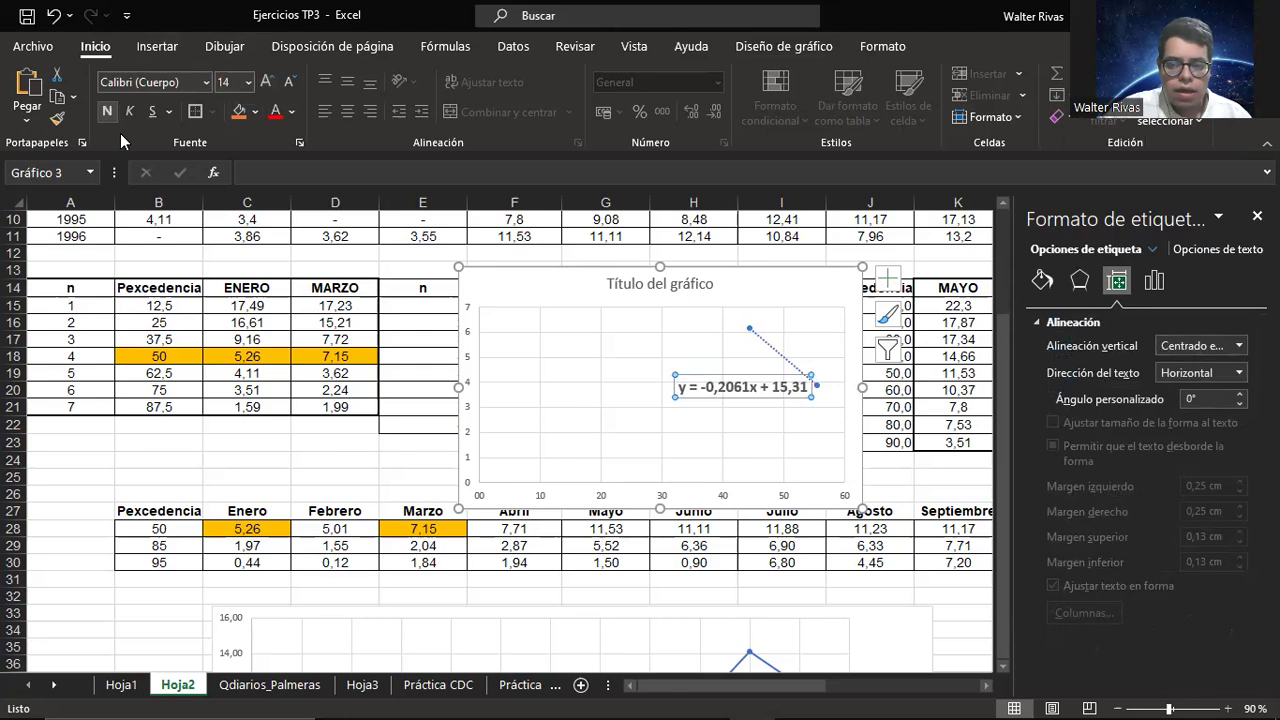
Step: Shift the equation label clear of the trendline's lower end point and move the chart off the February exceedance and flow columns
{"action": "left_click_drag", "start_coordinate": [744, 378], "coordinate": [709, 358]}
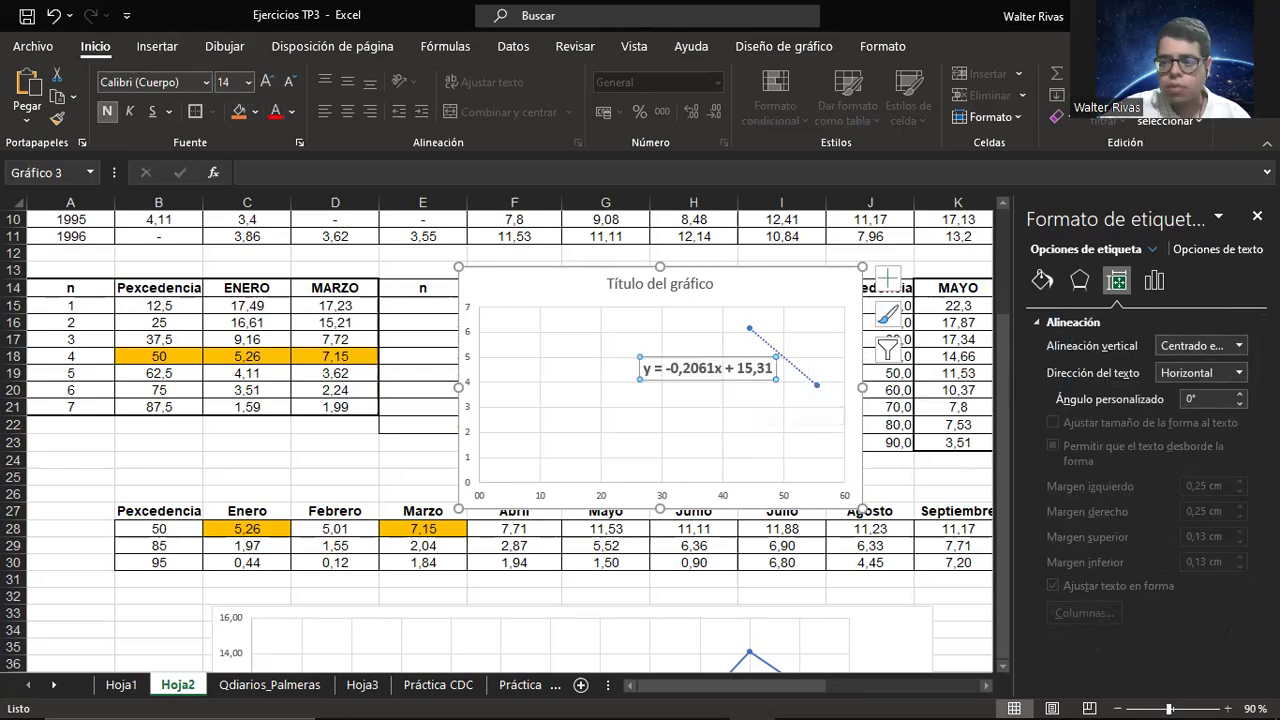
{"action": "left_click", "coordinate": [1257, 216]}
{"action": "left_click_drag", "start_coordinate": [746, 280], "coordinate": [971, 260]}
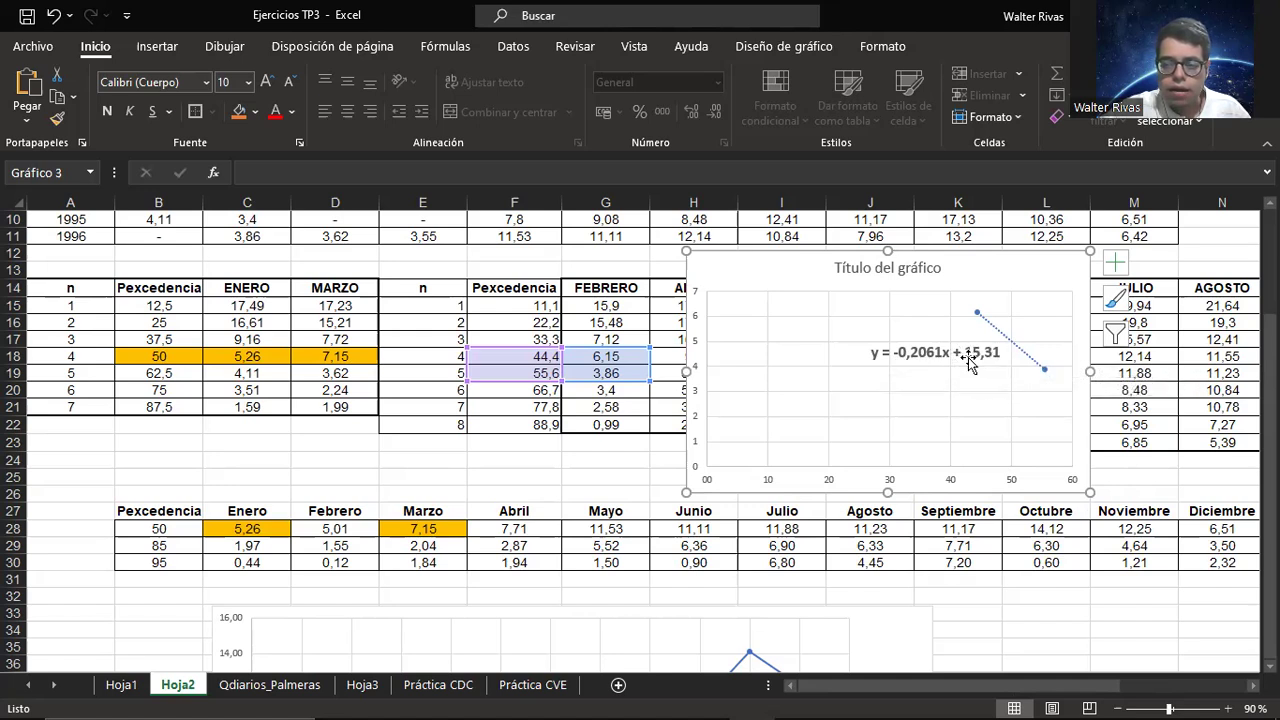
Step: Calculate February's flow at 50 percent exceedance in E24 with =15,31-(0,2061*50) and show it with two decimals
{"action": "left_click", "coordinate": [447, 461]}
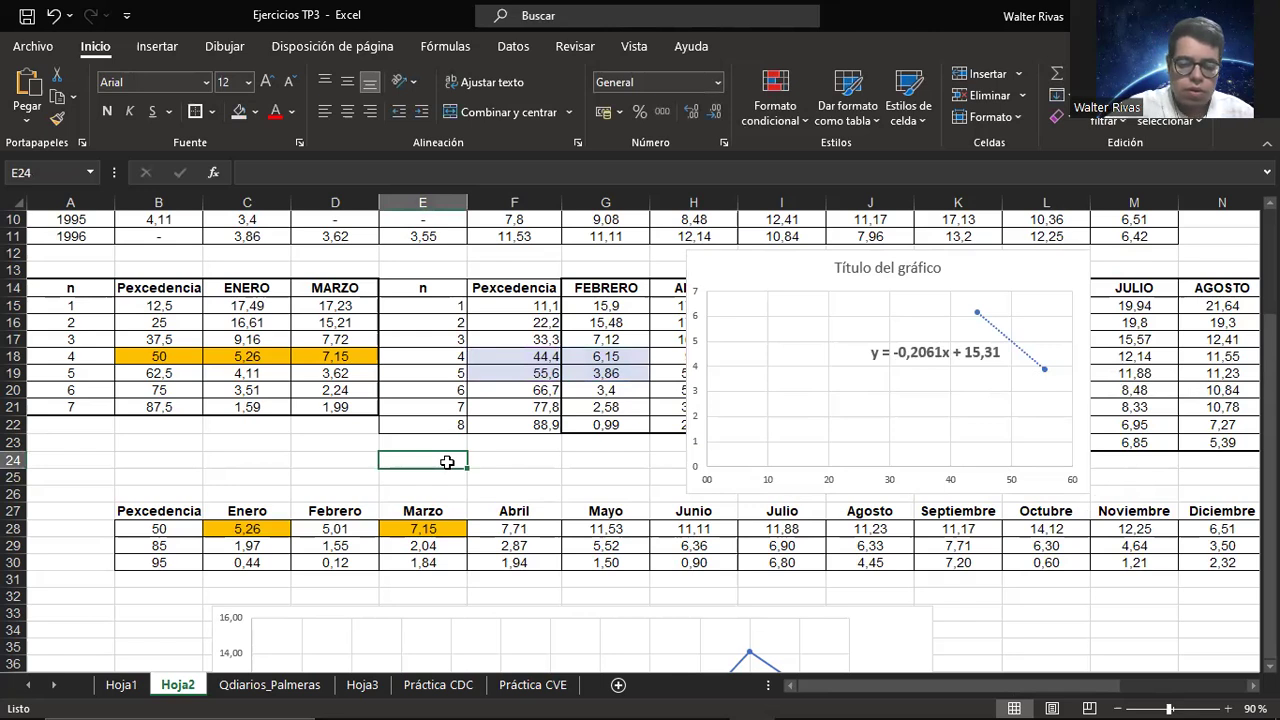
{"action": "type", "text": "=15,31"}
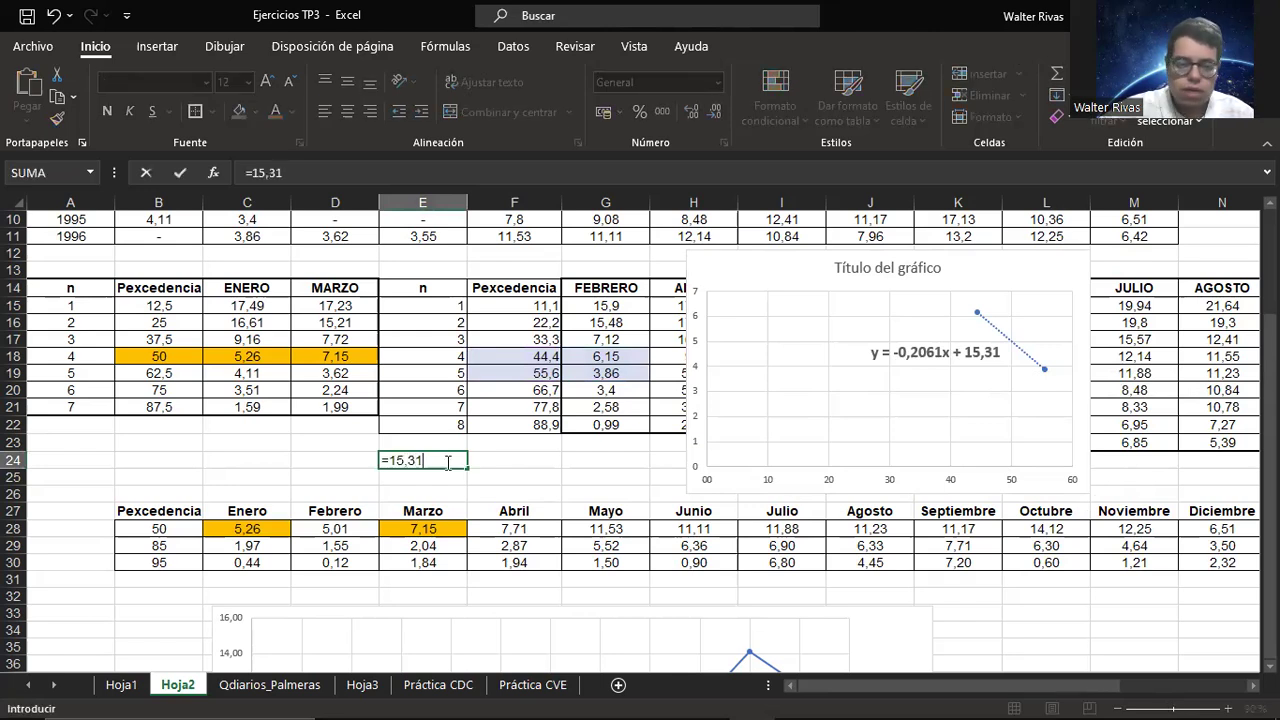
{"action": "type", "text": "-(0,"}
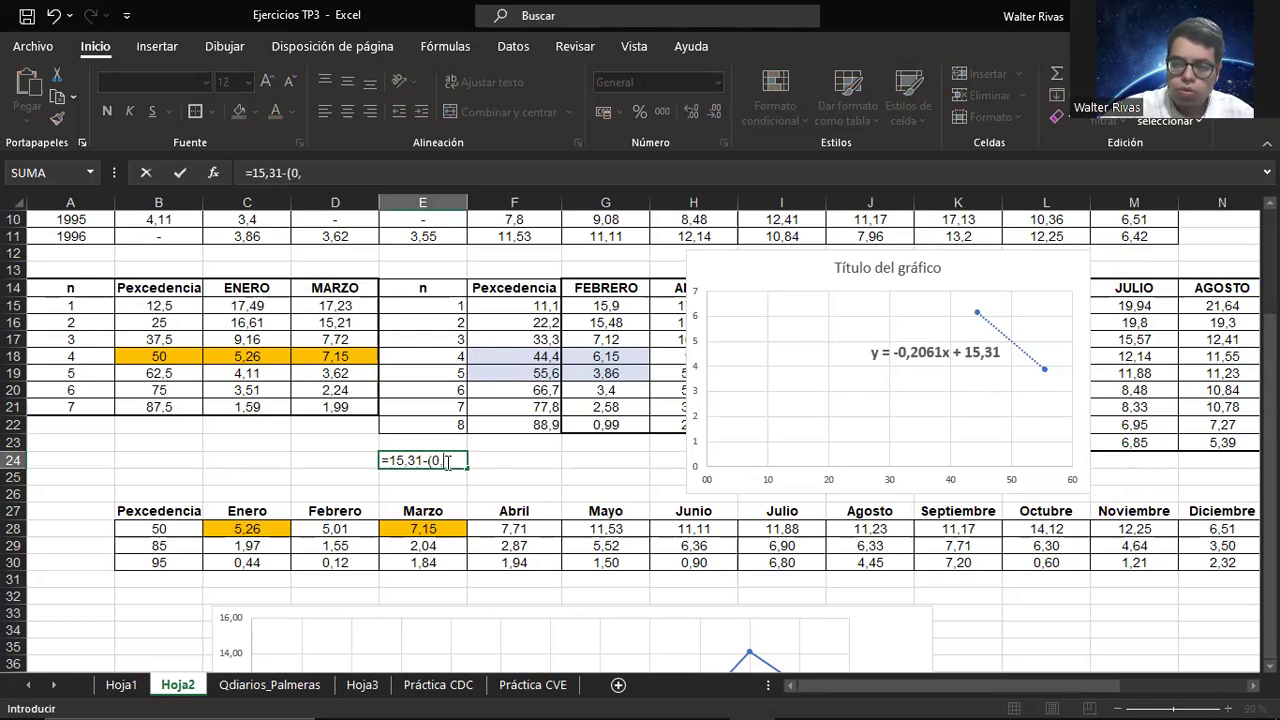
{"action": "type", "text": "2061*"}
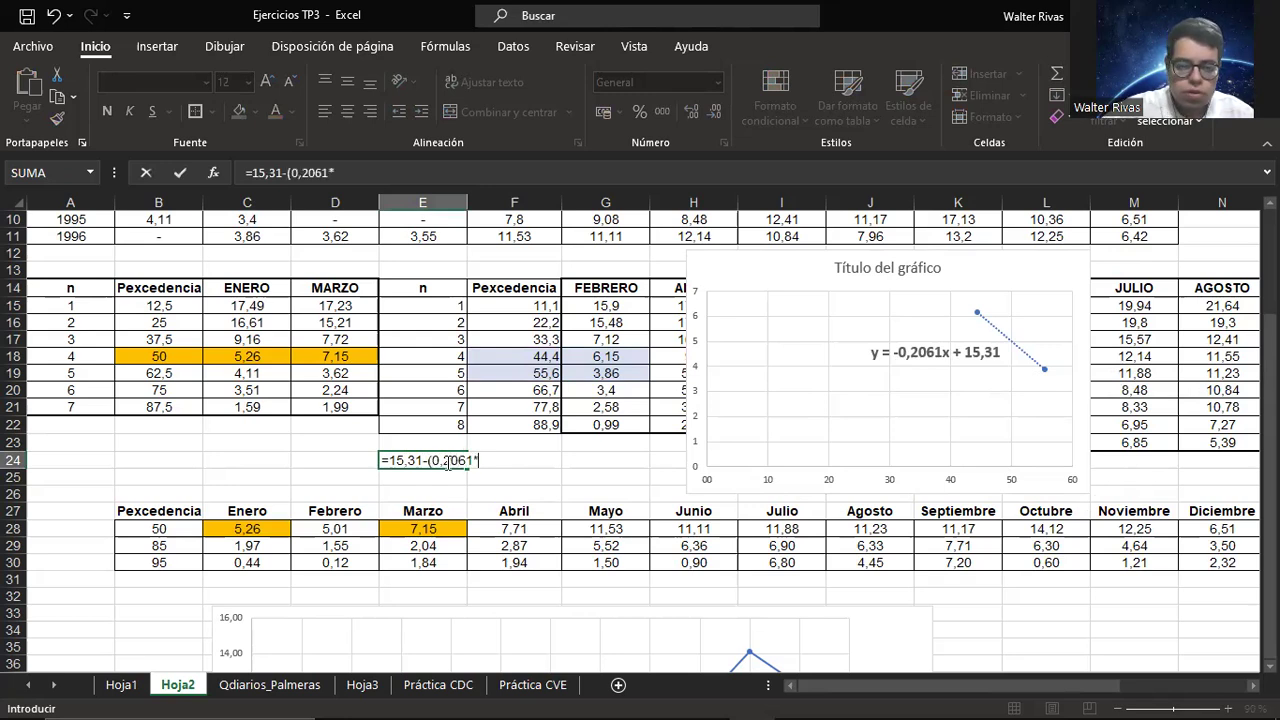
{"action": "type", "text": "50)"}
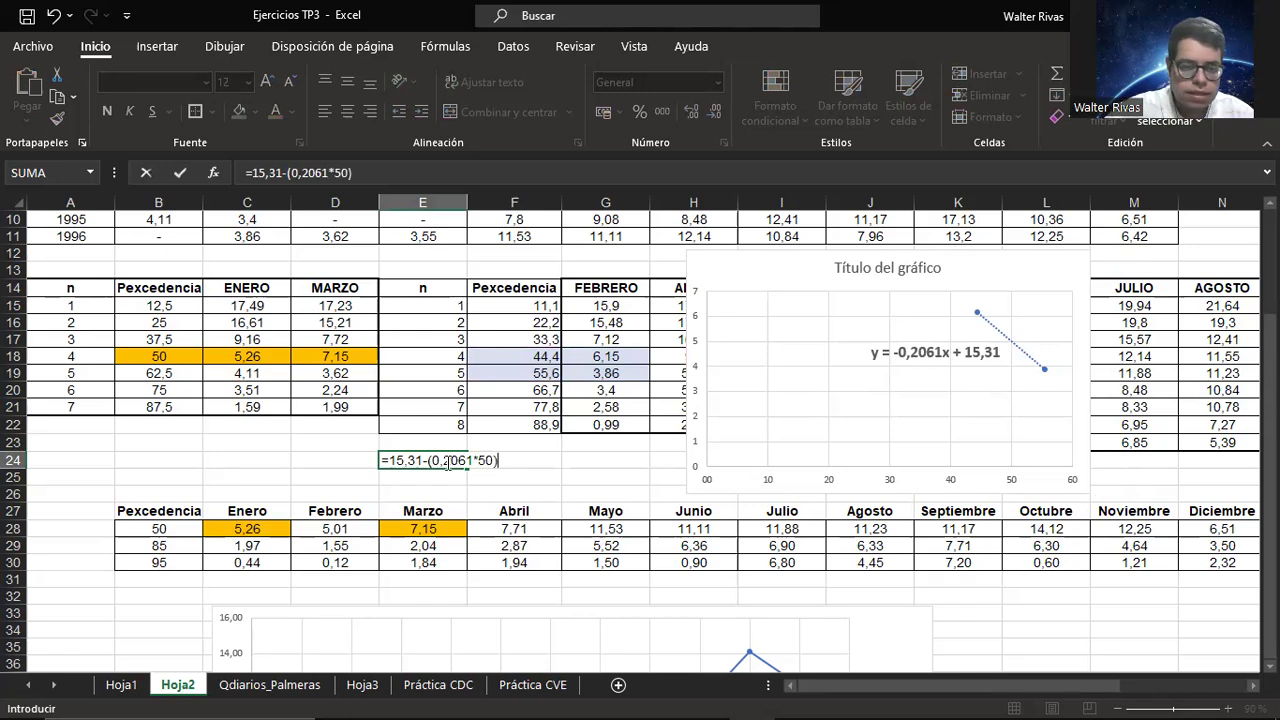
{"action": "key", "text": "Return"}
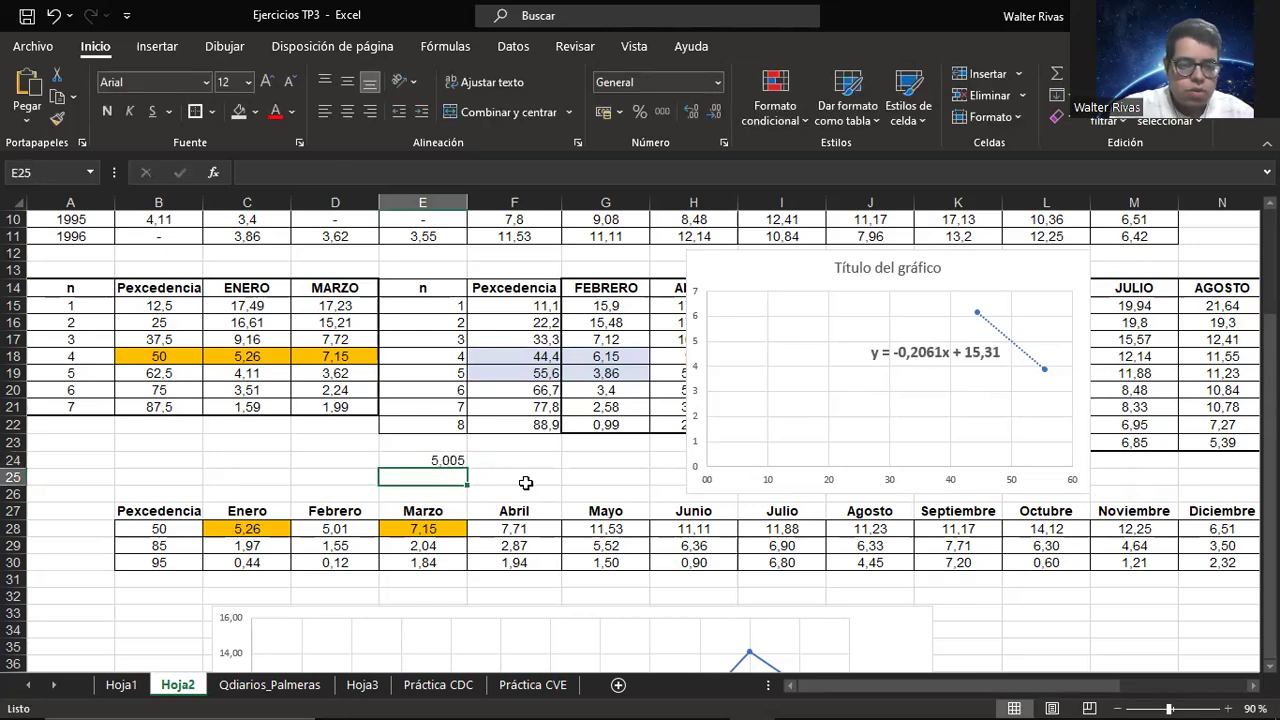
{"action": "left_click", "coordinate": [461, 459]}
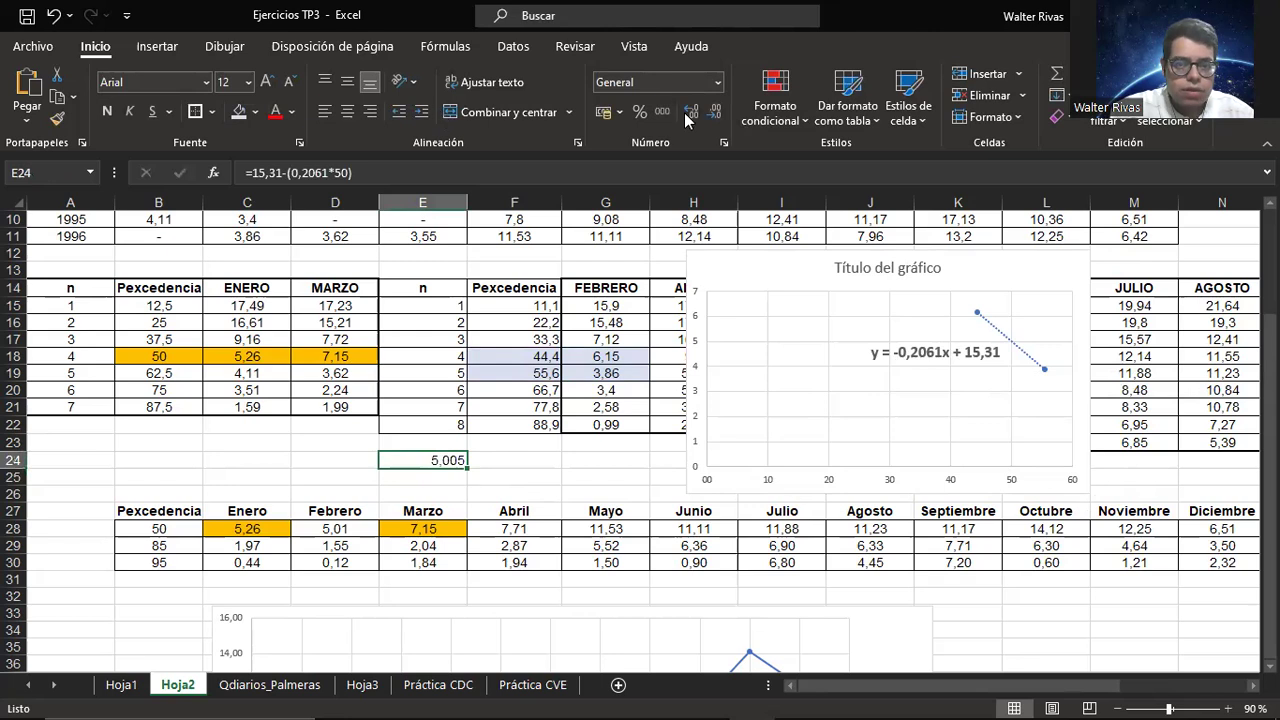
{"action": "left_click", "coordinate": [717, 116]}
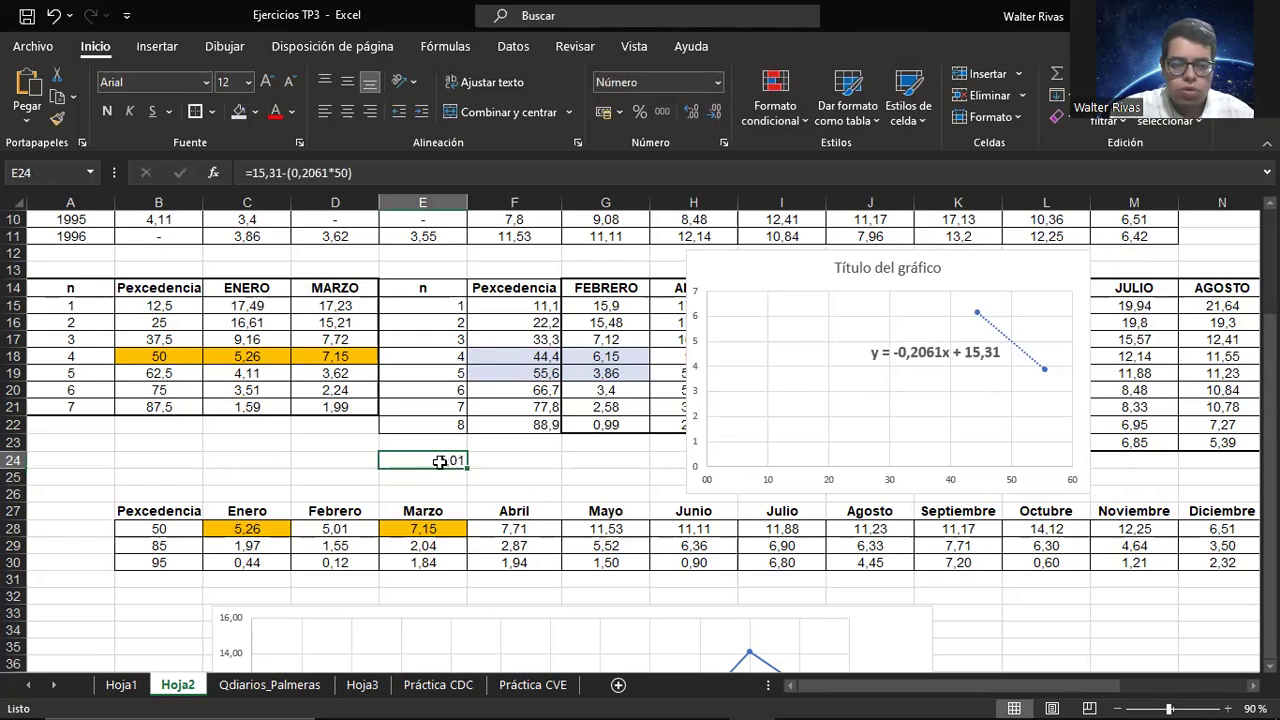
Step: Compare the formula in E24 with February's 50 percent exceedance formula in D28
{"action": "left_click", "coordinate": [335, 529]}
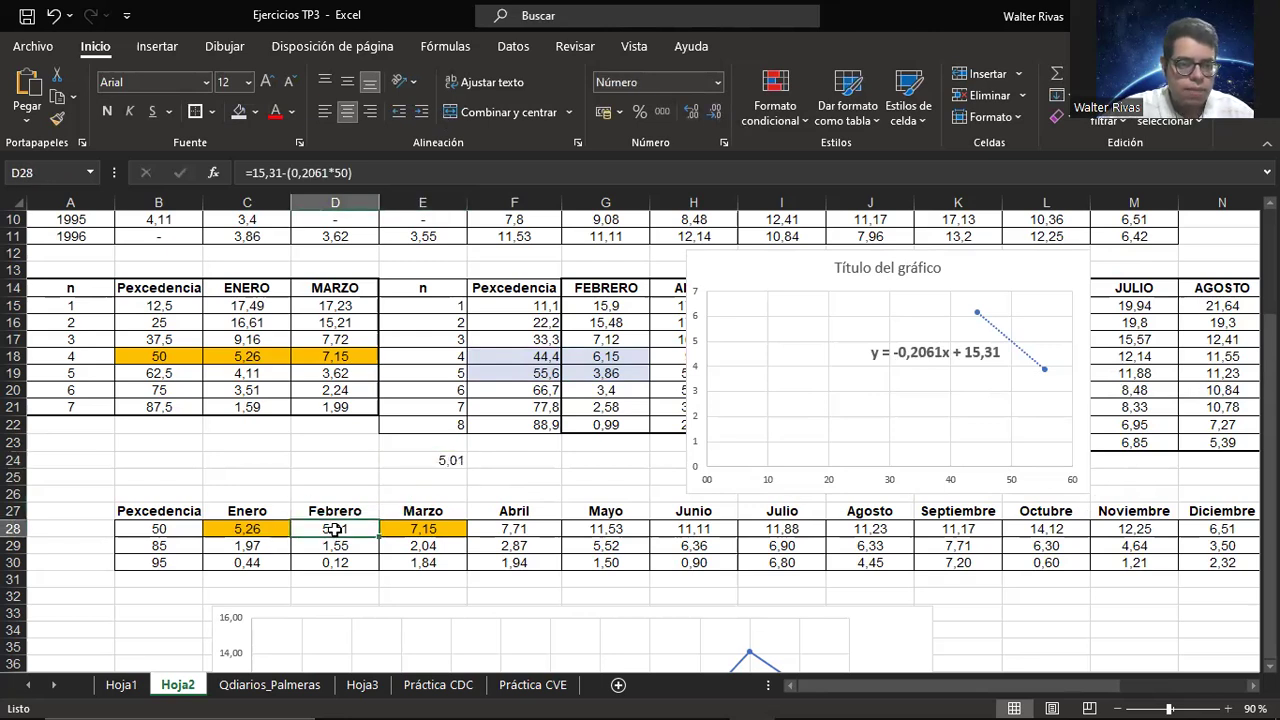
{"action": "left_click", "coordinate": [440, 466]}
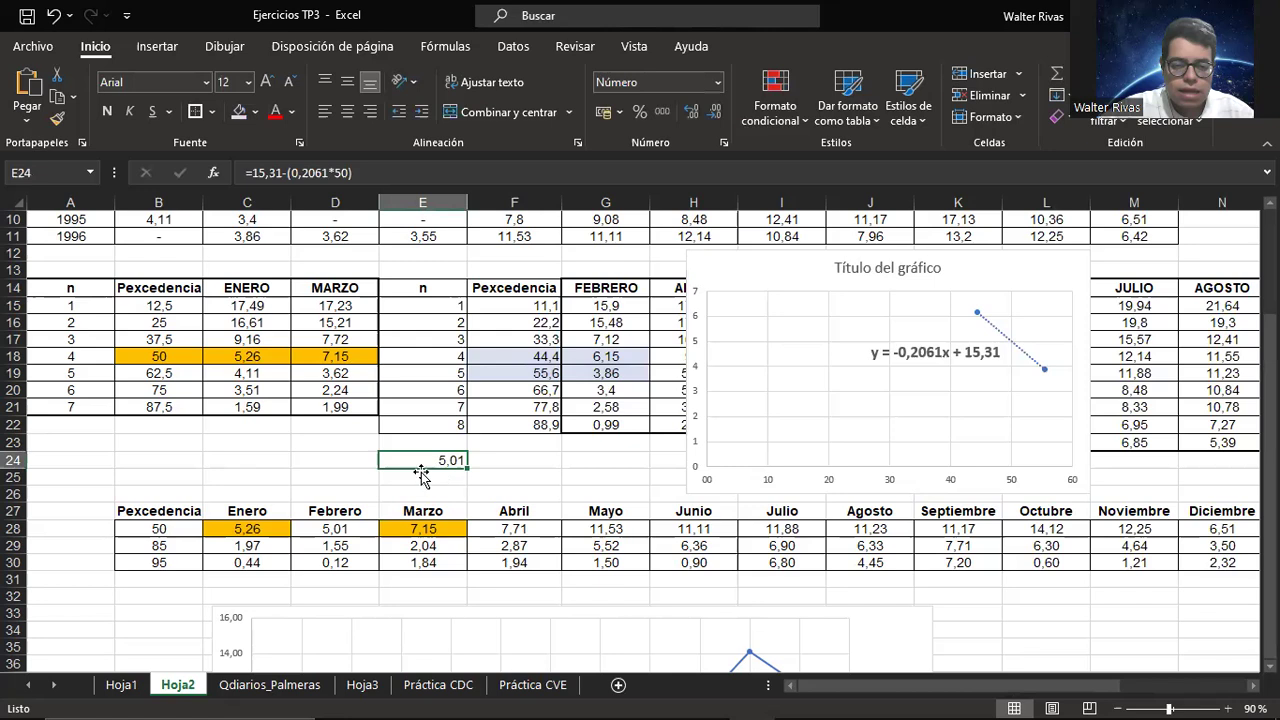
{"action": "left_click", "coordinate": [335, 529]}
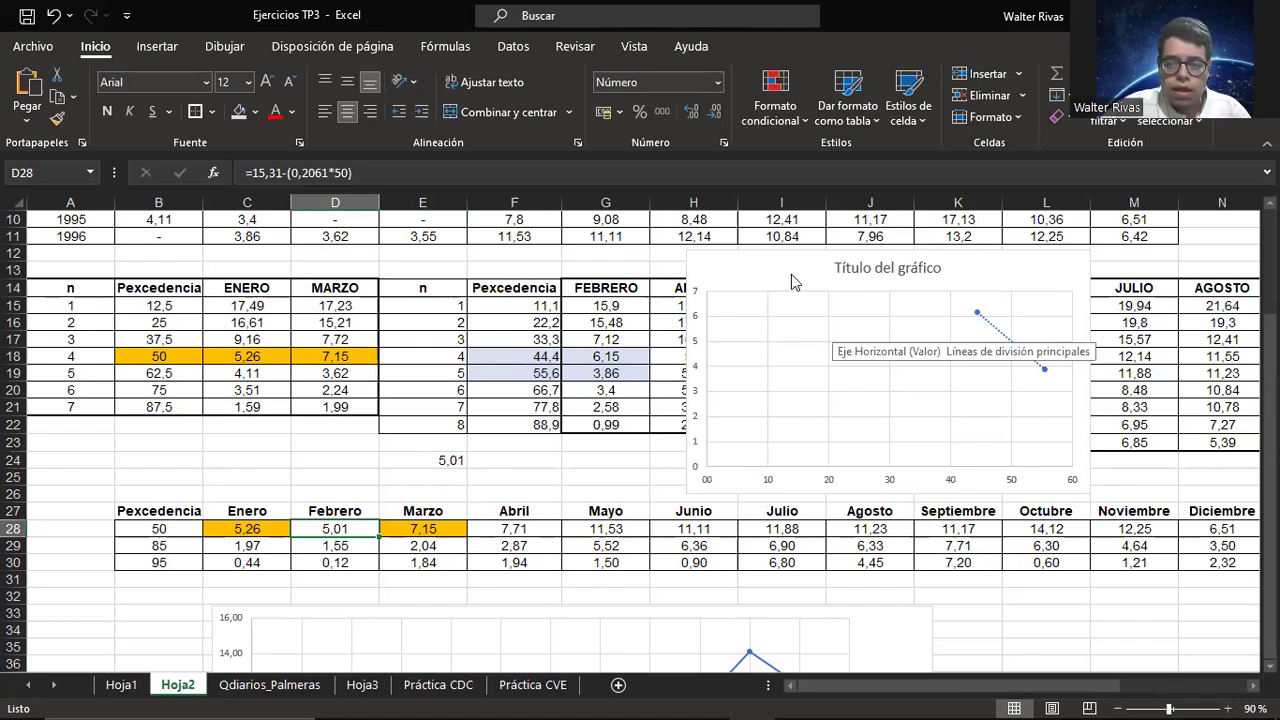
Step: Move the scatter chart clear of the April flow column
{"action": "left_click", "coordinate": [731, 272]}
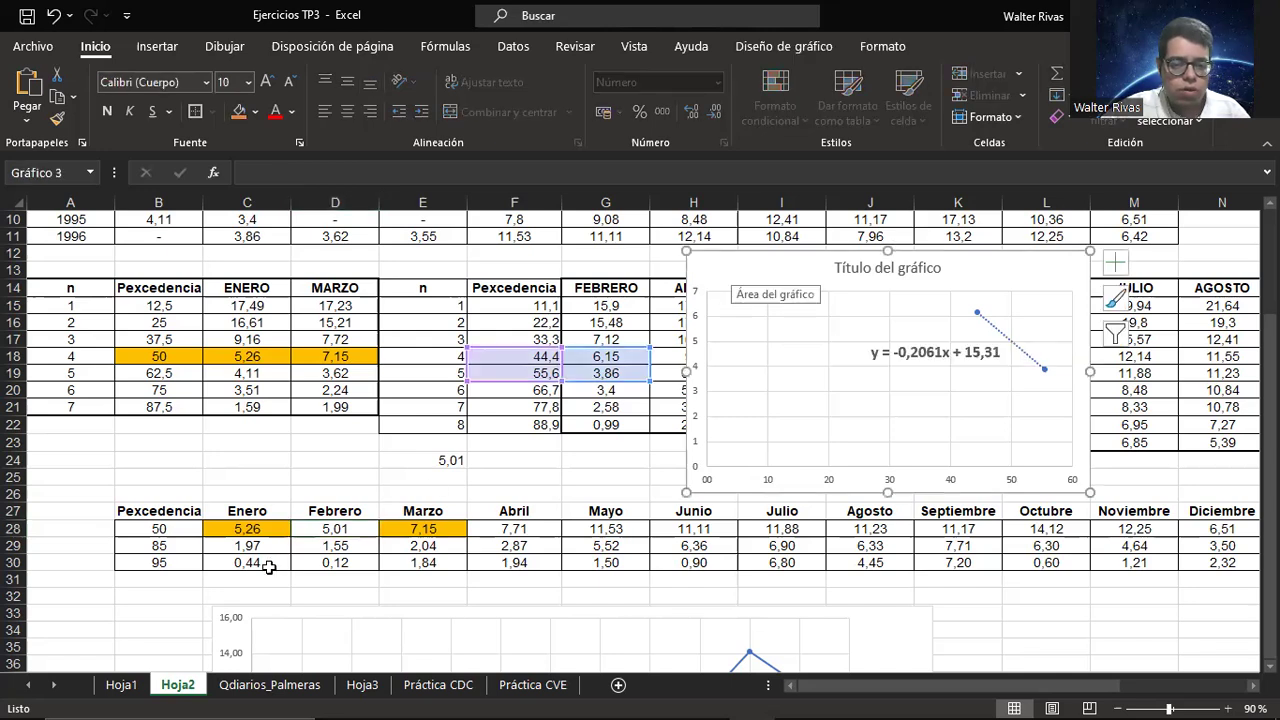
{"action": "left_click_drag", "start_coordinate": [741, 262], "coordinate": [832, 250]}
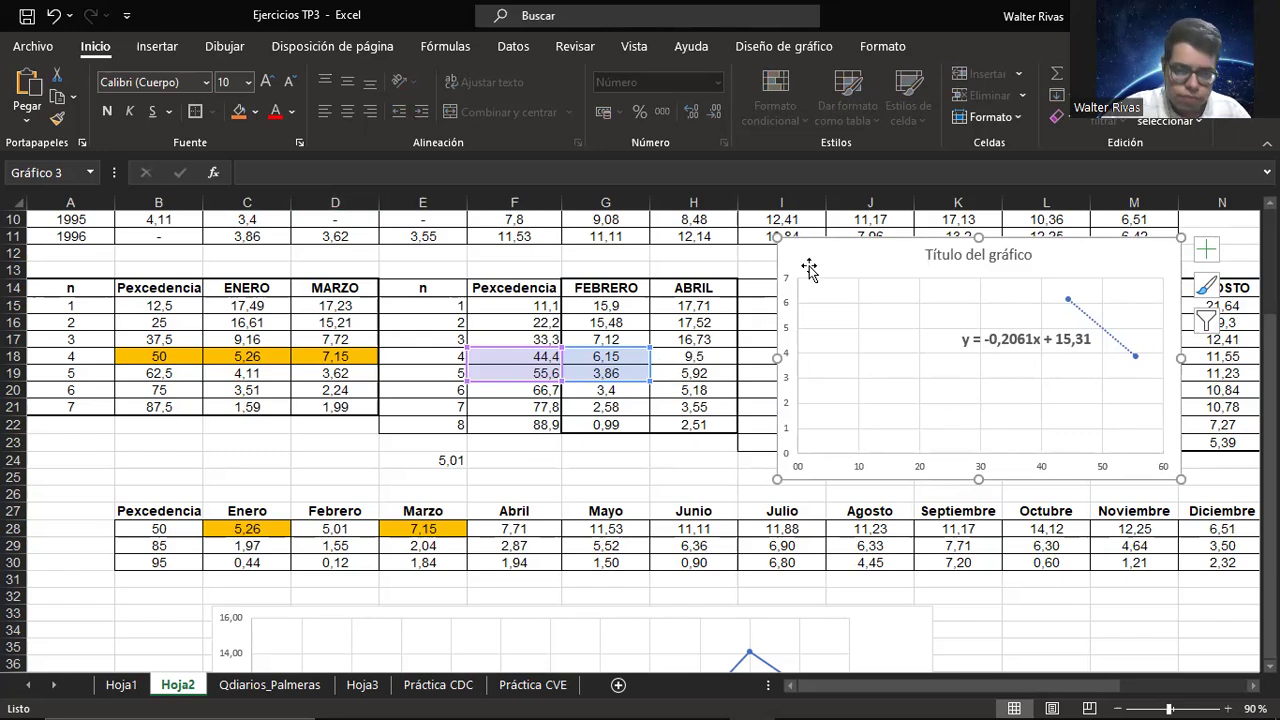
{"action": "left_click", "coordinate": [645, 458]}
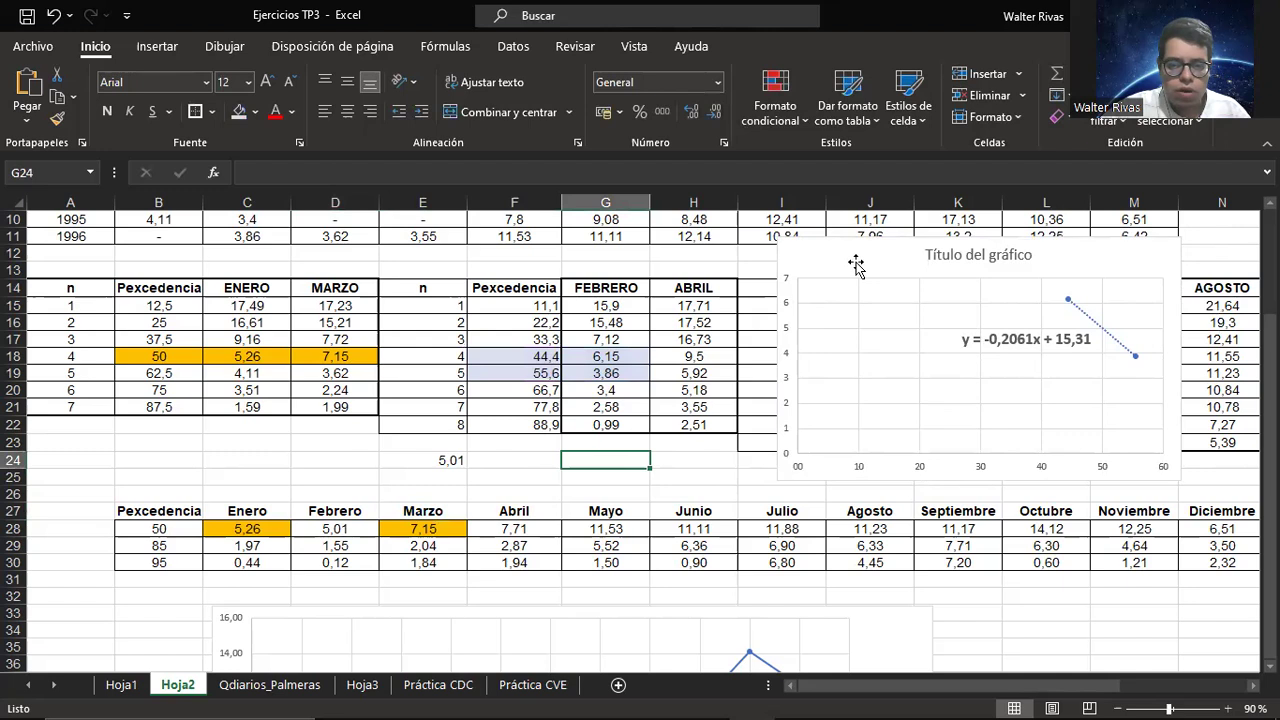
Step: Change the scatter chart's series so its Y values come from the April flows in H18:H19
{"action": "left_click", "coordinate": [857, 262]}
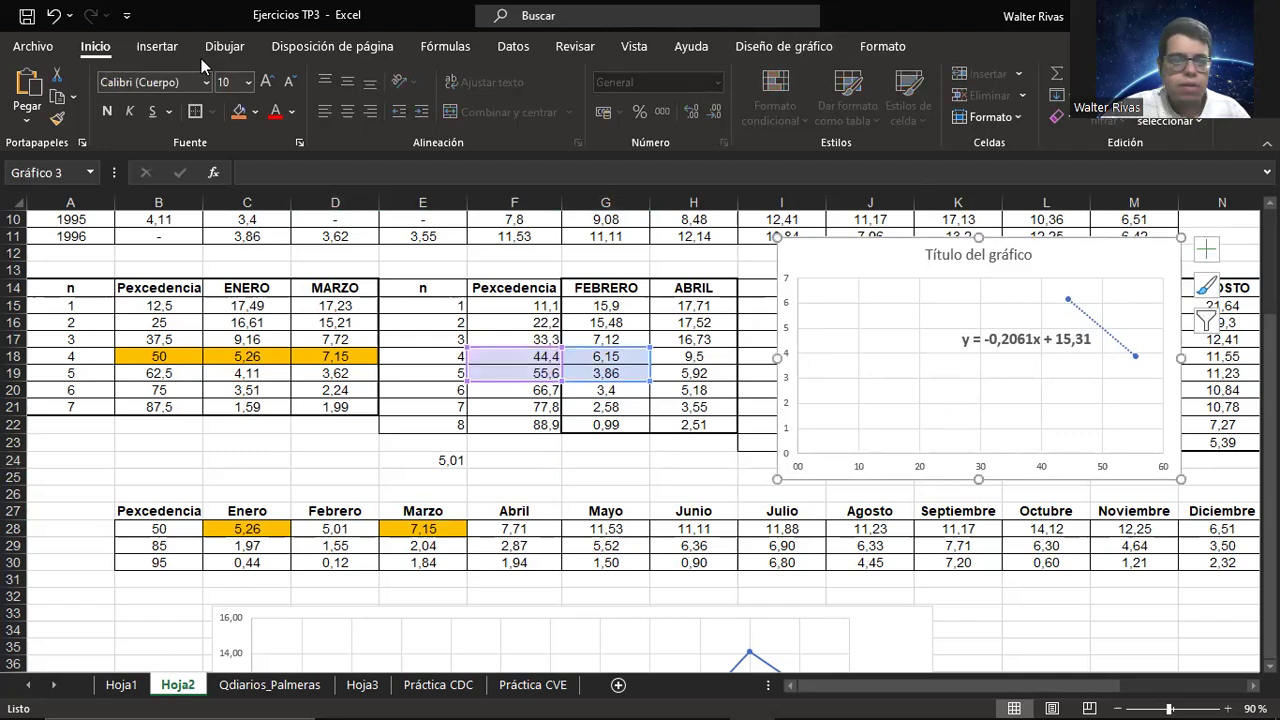
{"action": "left_click", "coordinate": [823, 49]}
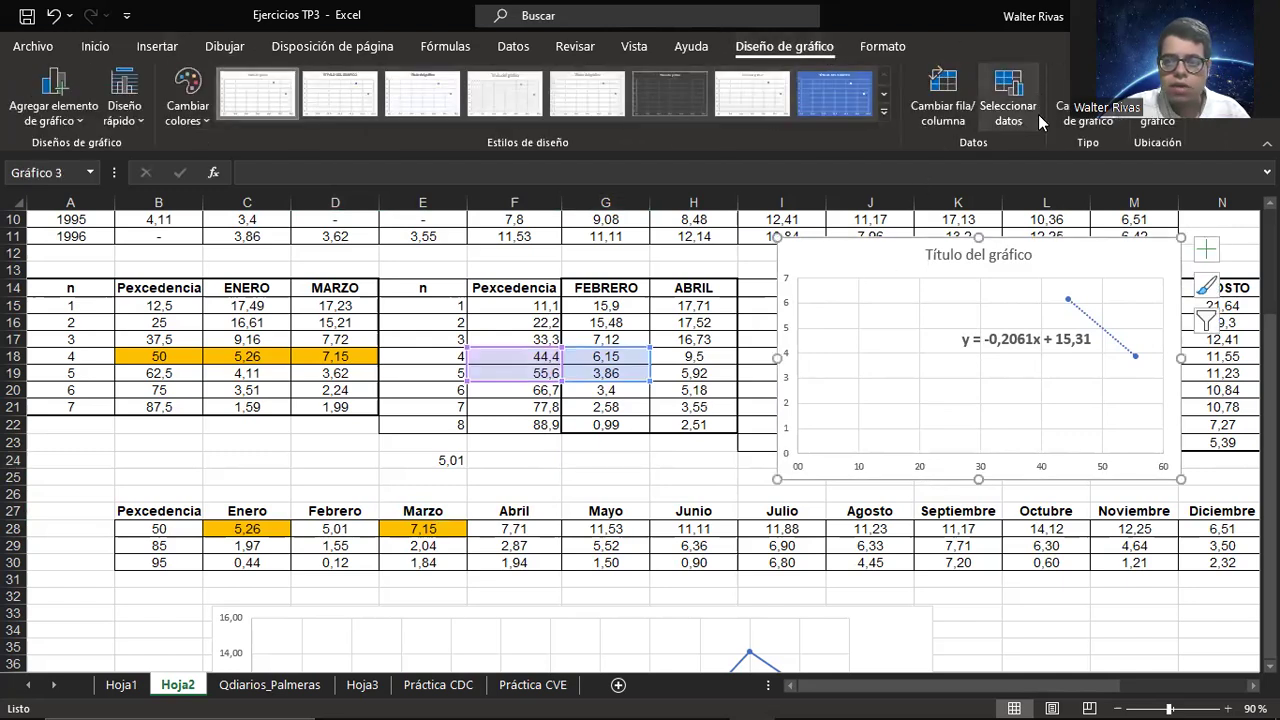
{"action": "left_click", "coordinate": [1026, 110]}
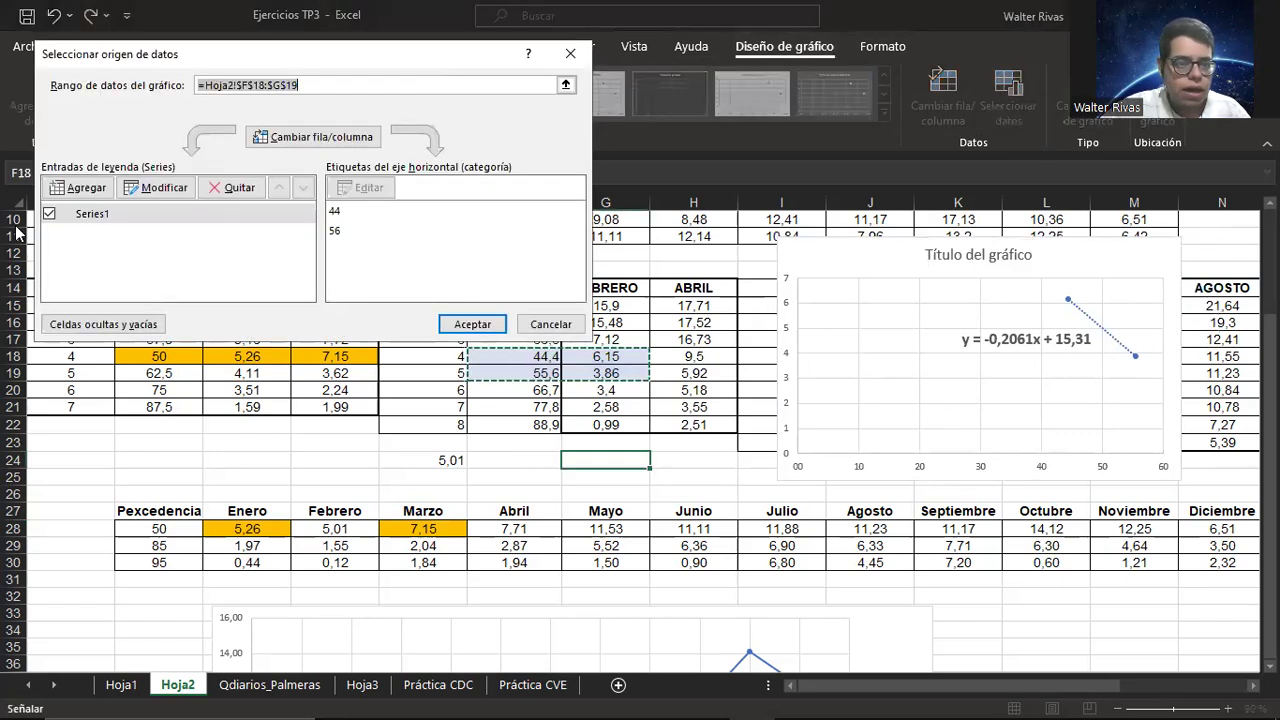
{"action": "left_click", "coordinate": [44, 272]}
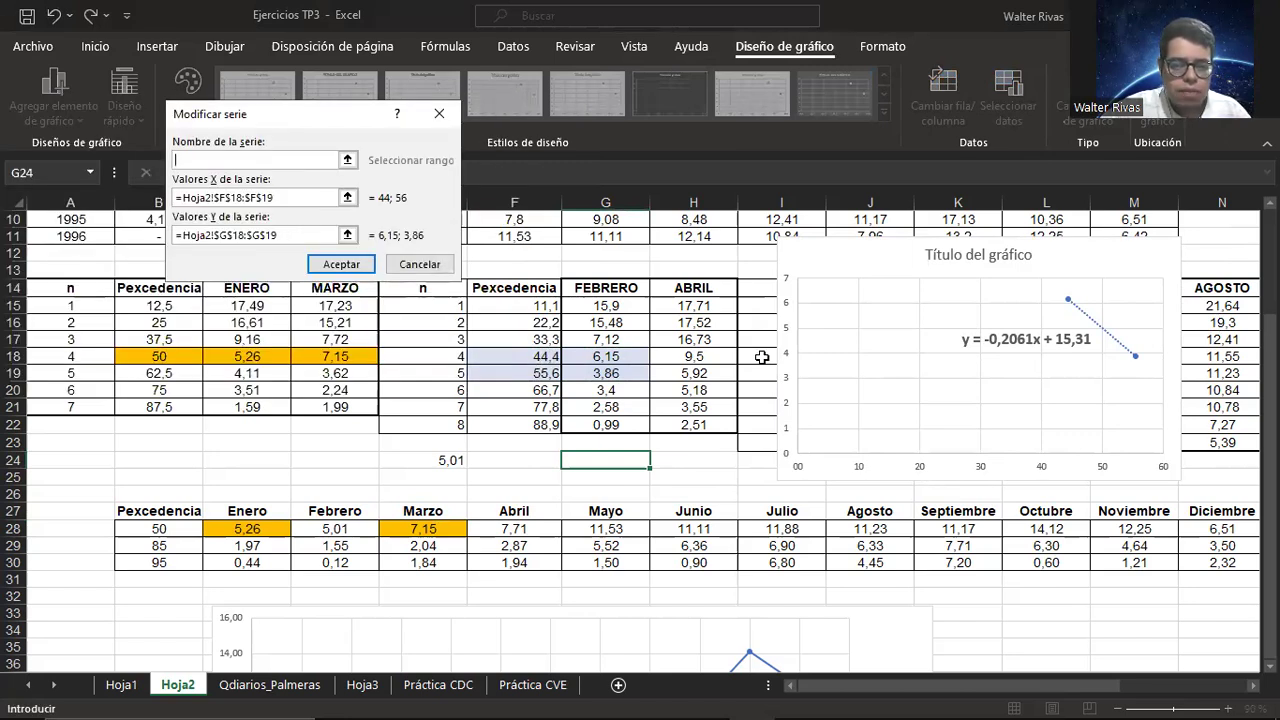
{"action": "left_click", "coordinate": [297, 234]}
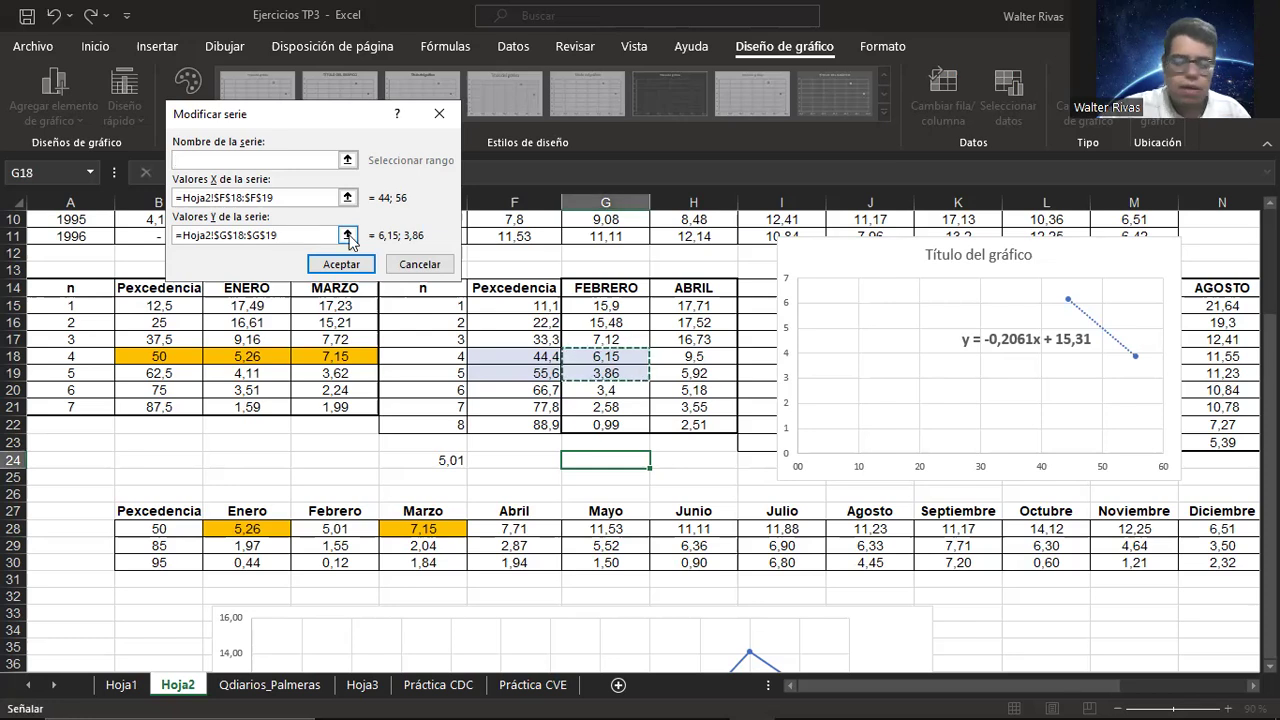
{"action": "left_click", "coordinate": [348, 236]}
{"action": "key", "text": "BackSpace"}
{"action": "key", "text": "BackSpace"}
{"action": "key", "text": "BackSpace"}
{"action": "key", "text": "BackSpace"}
{"action": "key", "text": "BackSpace"}
{"action": "key", "text": "BackSpace"}
{"action": "key", "text": "BackSpace"}
{"action": "key", "text": "BackSpace"}
{"action": "key", "text": "BackSpace"}
{"action": "key", "text": "BackSpace"}
{"action": "key", "text": "BackSpace"}
{"action": "key", "text": "BackSpace"}
{"action": "key", "text": "BackSpace"}
{"action": "key", "text": "BackSpace"}
{"action": "key", "text": "BackSpace"}
{"action": "key", "text": "BackSpace"}
{"action": "key", "text": "BackSpace"}
{"action": "key", "text": "BackSpace"}
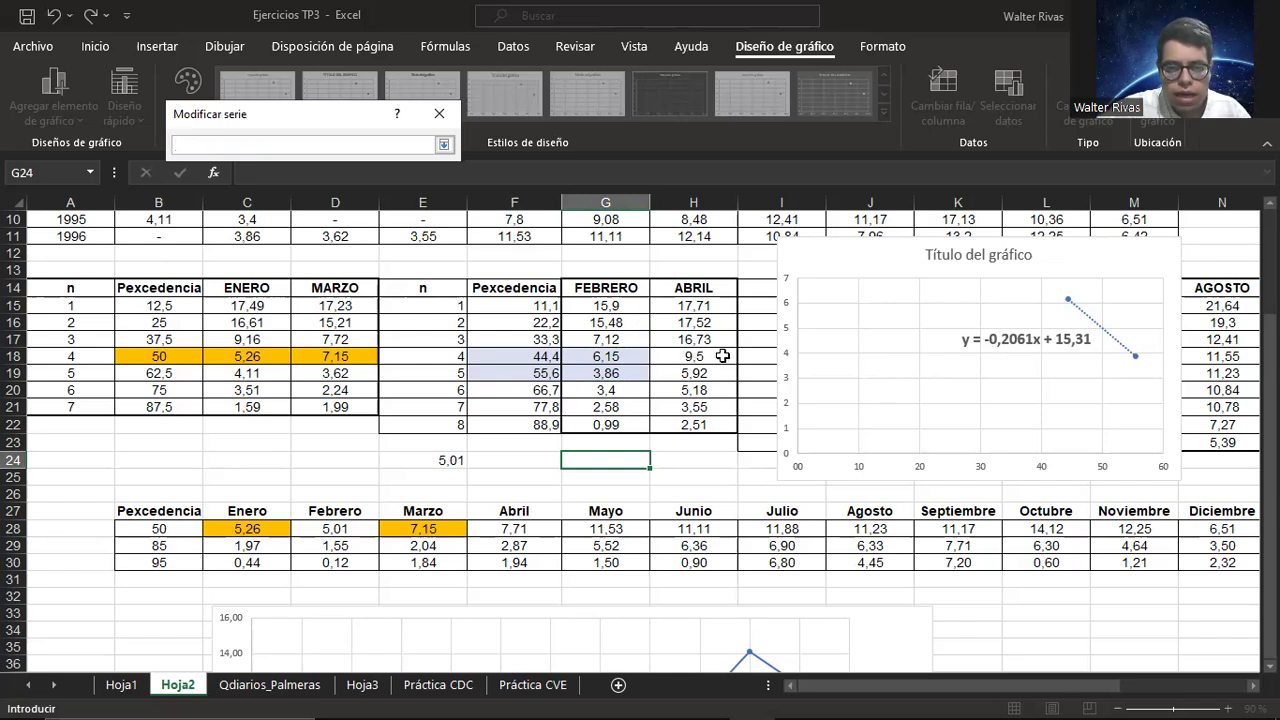
{"action": "left_click_drag", "start_coordinate": [722, 356], "coordinate": [717, 371]}
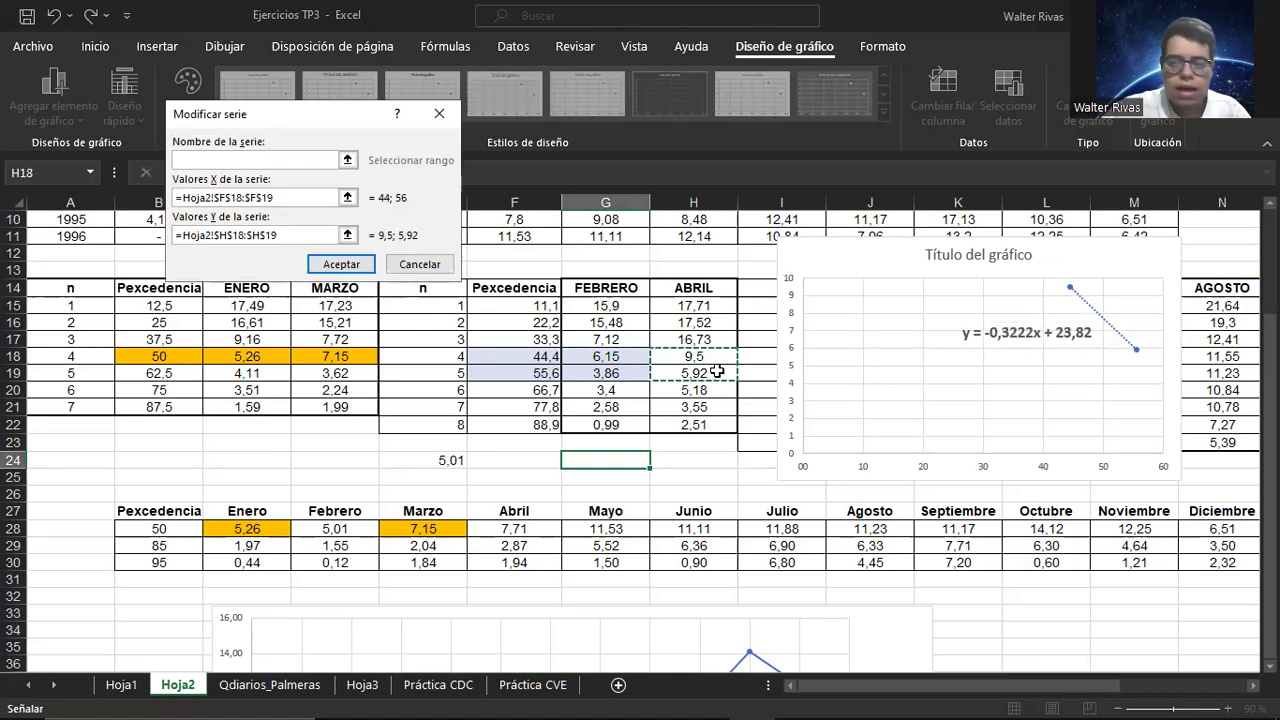
{"action": "left_click", "coordinate": [338, 267]}
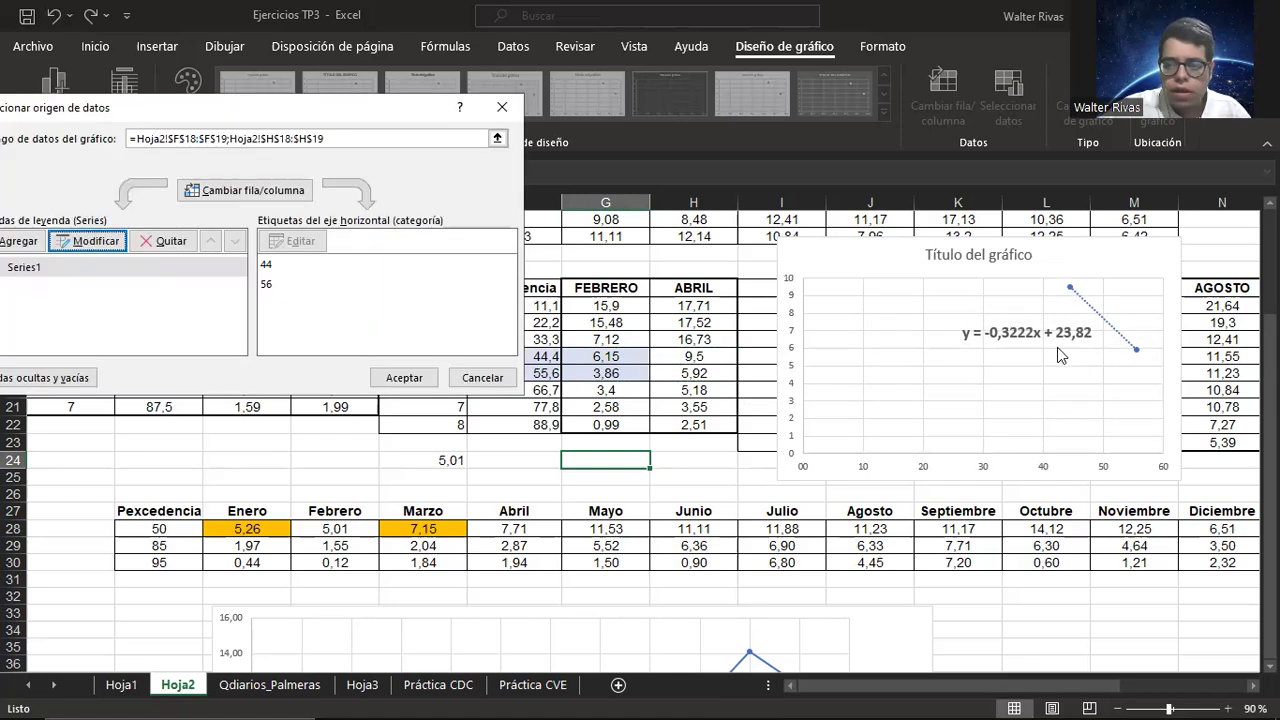
{"action": "left_click", "coordinate": [403, 378]}
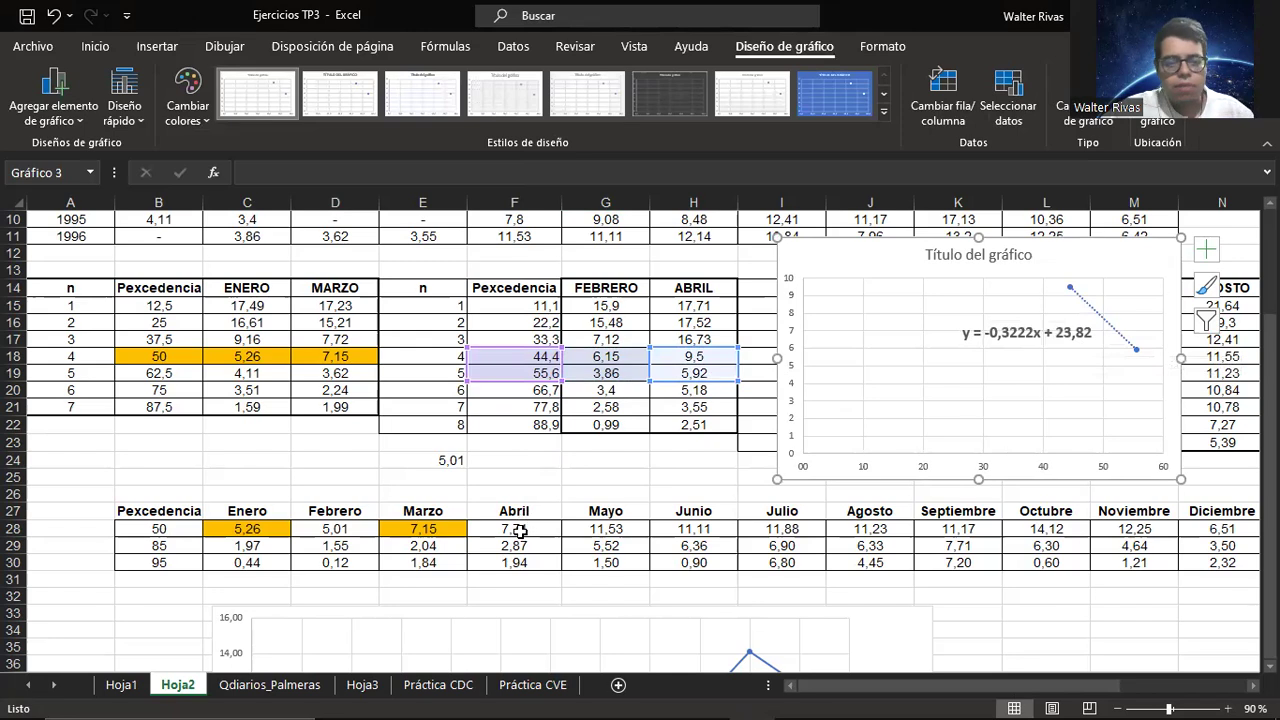
Step: Calculate April's flow at 50 percent exceedance in F25 with =23,82-(0,3222*50) and compare it with April's formula in F28
{"action": "left_click", "coordinate": [542, 479]}
{"action": "type", "text": "="}
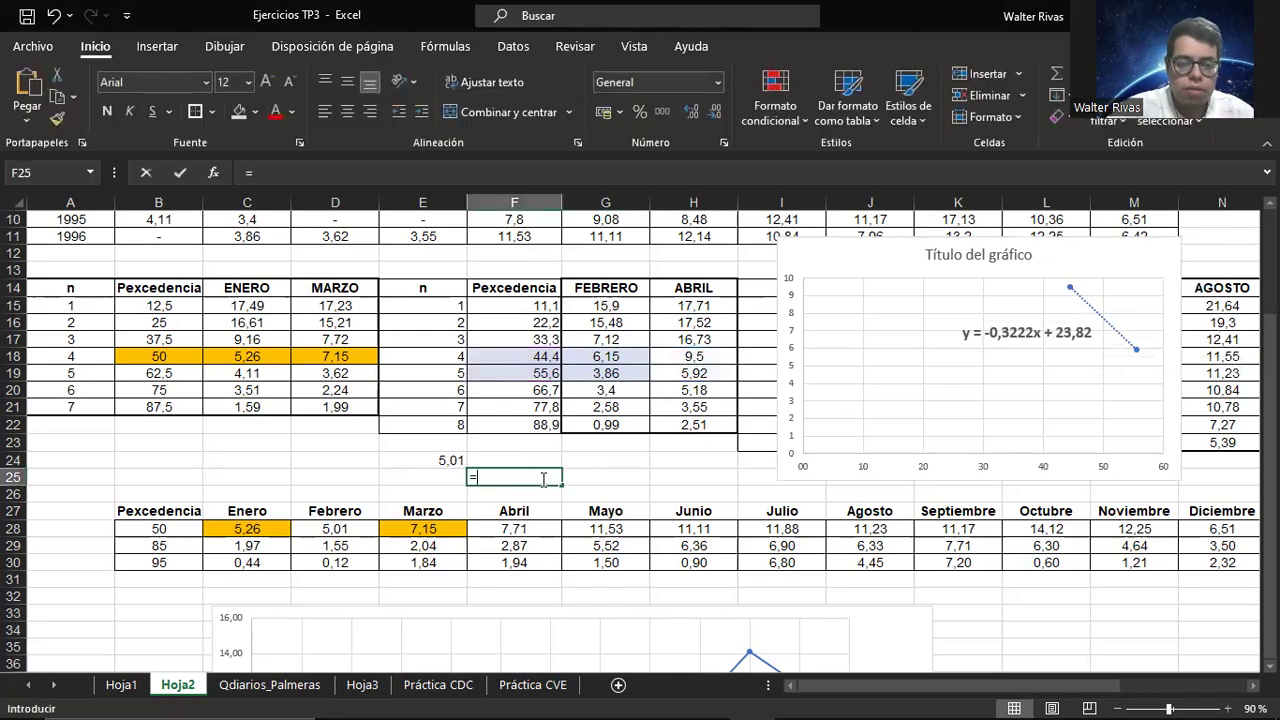
{"action": "type", "text": "23,82-(0,3222*50"}
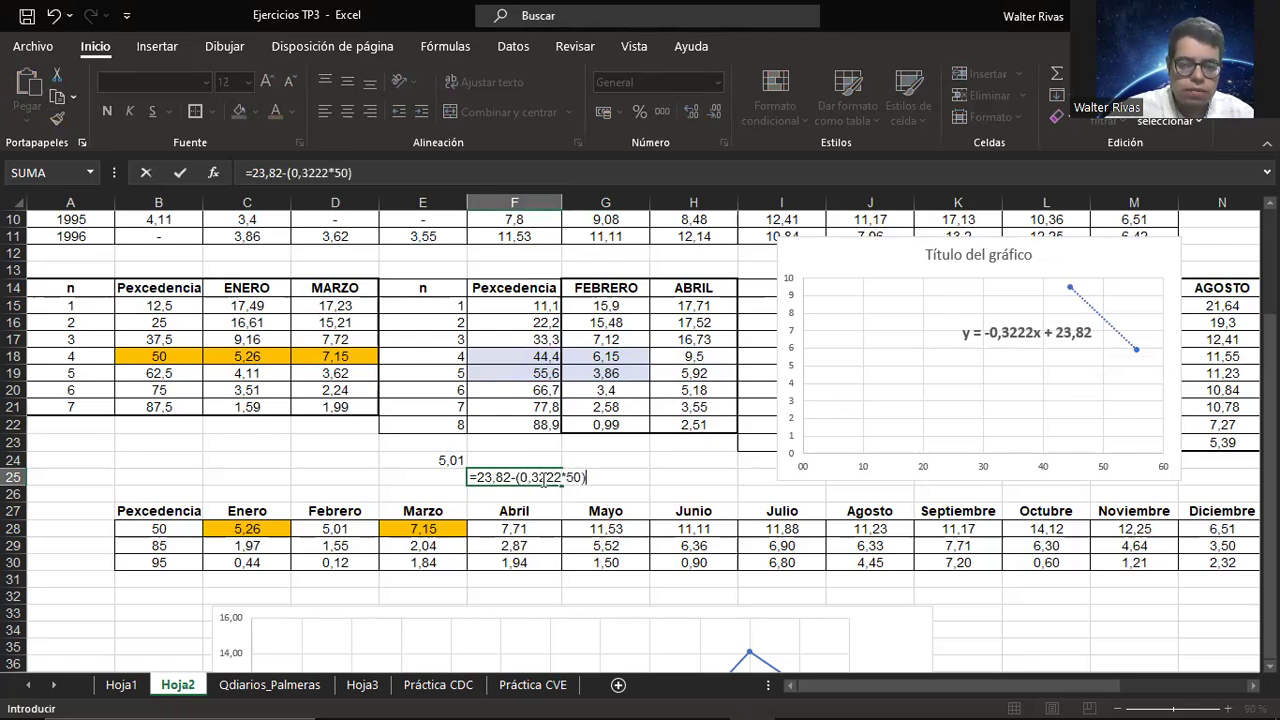
{"action": "key", "text": "Return"}
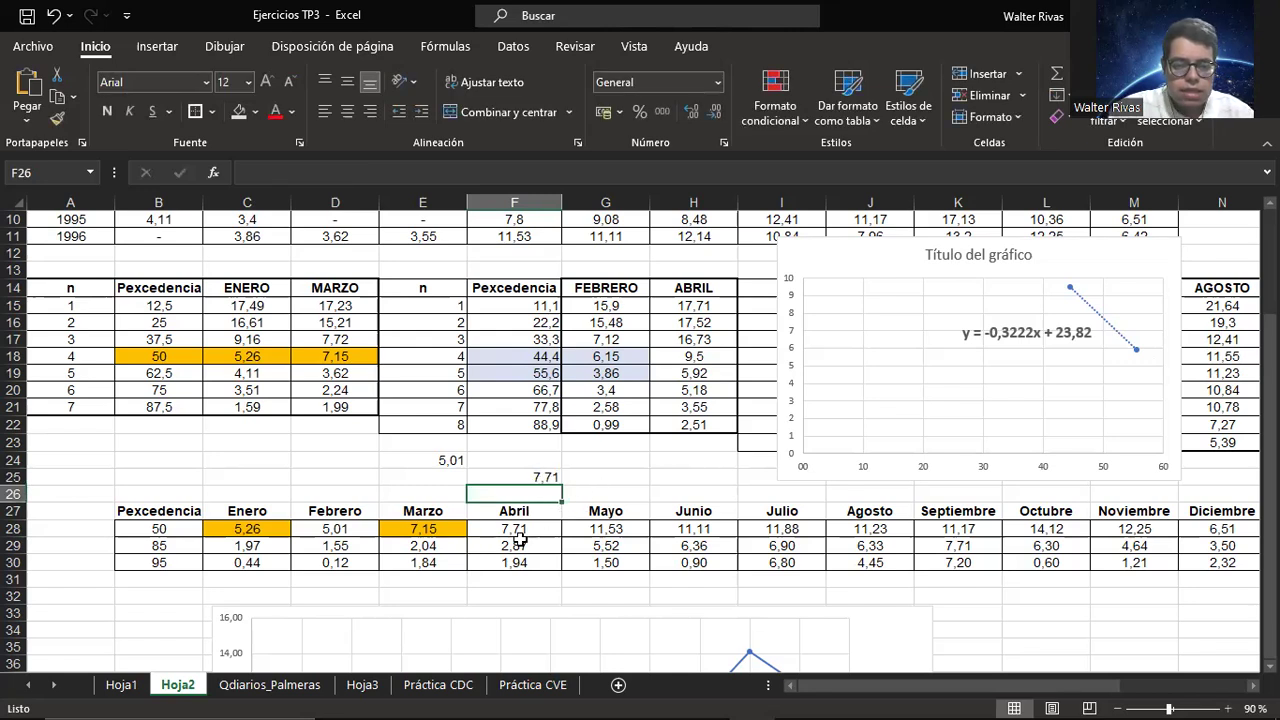
{"action": "left_click", "coordinate": [550, 527]}
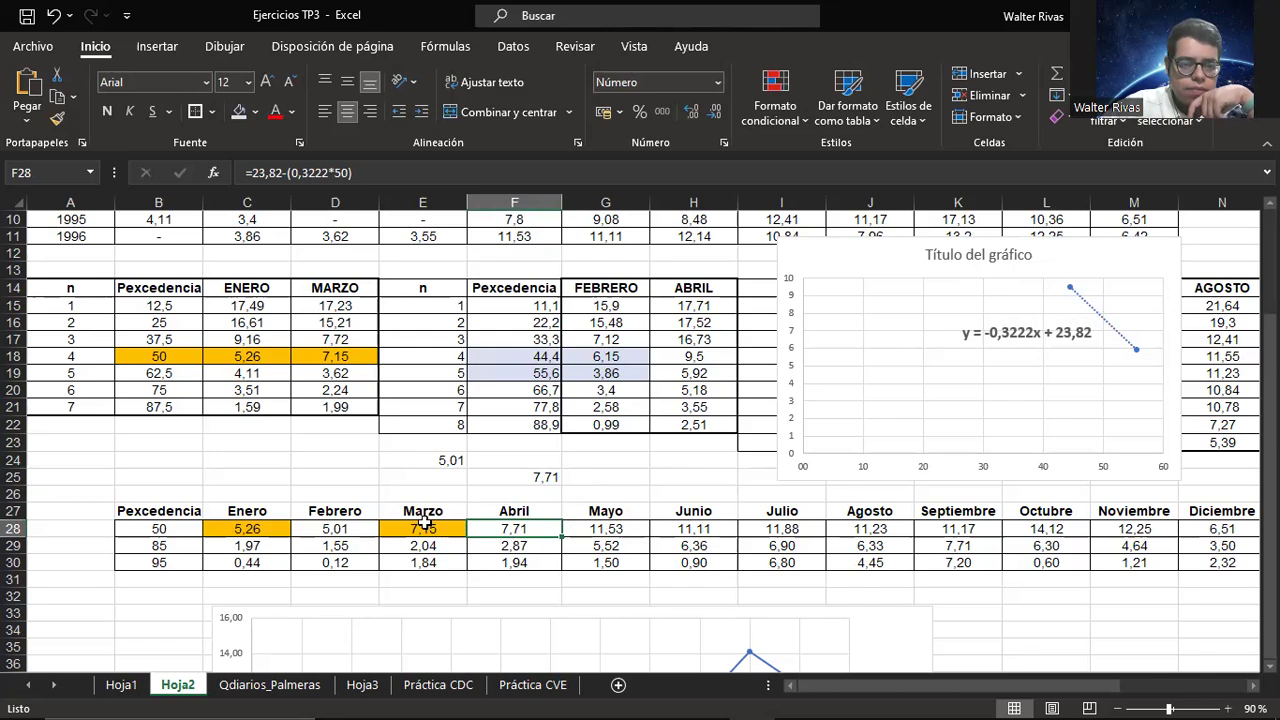
Step: Move the scatter chart off the May-onward flow table and select that table's 50 percent exceedance flows, starting at K19
{"action": "left_click_drag", "start_coordinate": [1122, 262], "coordinate": [1236, 534]}
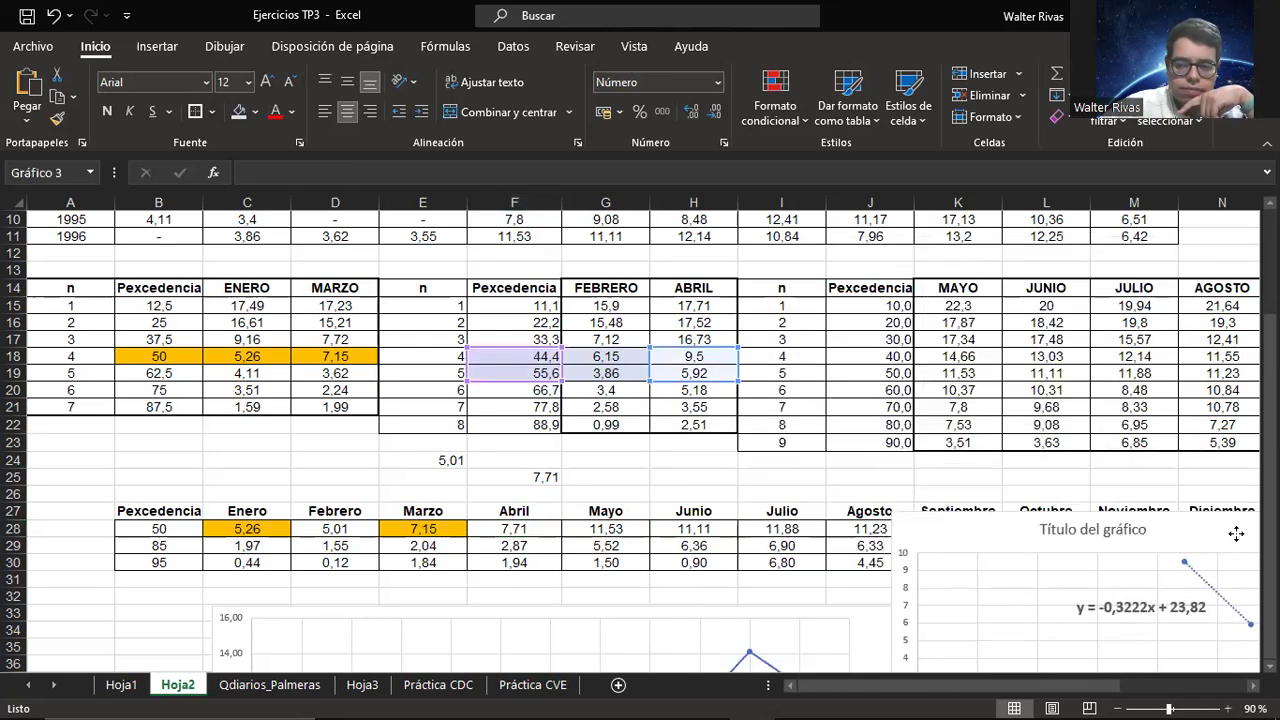
{"action": "left_click", "coordinate": [384, 474]}
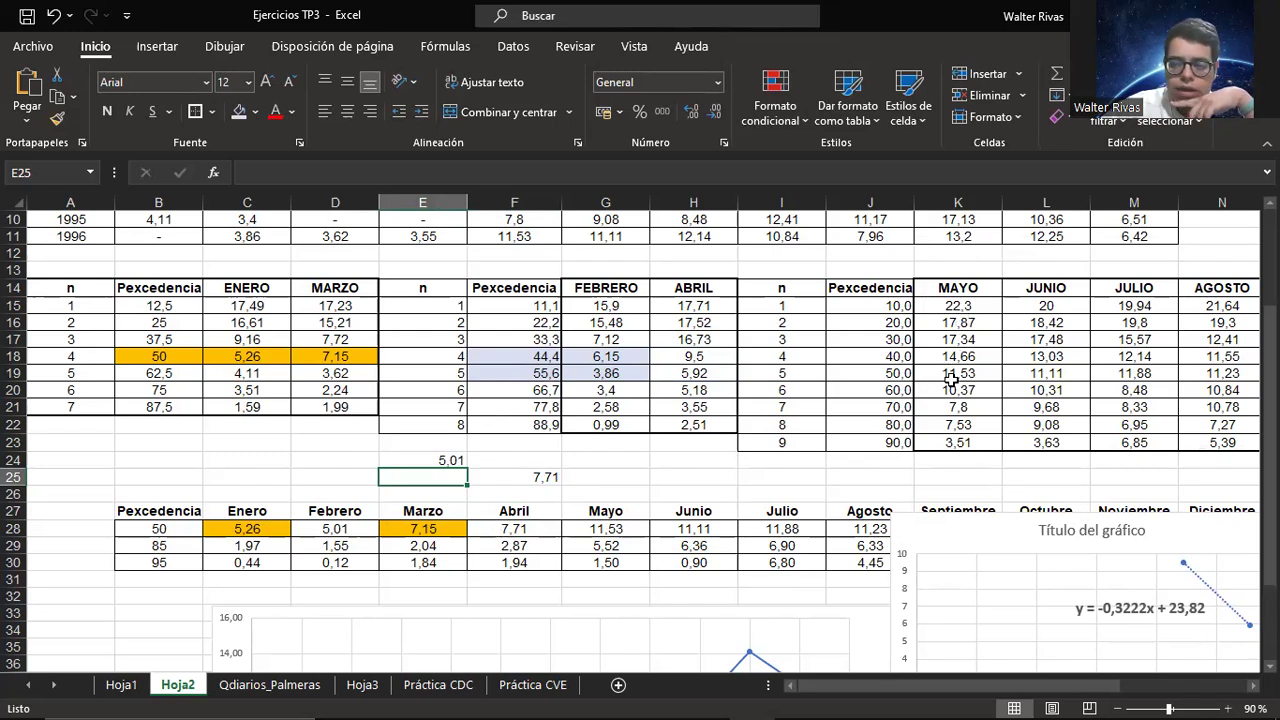
{"action": "left_click", "coordinate": [952, 381]}
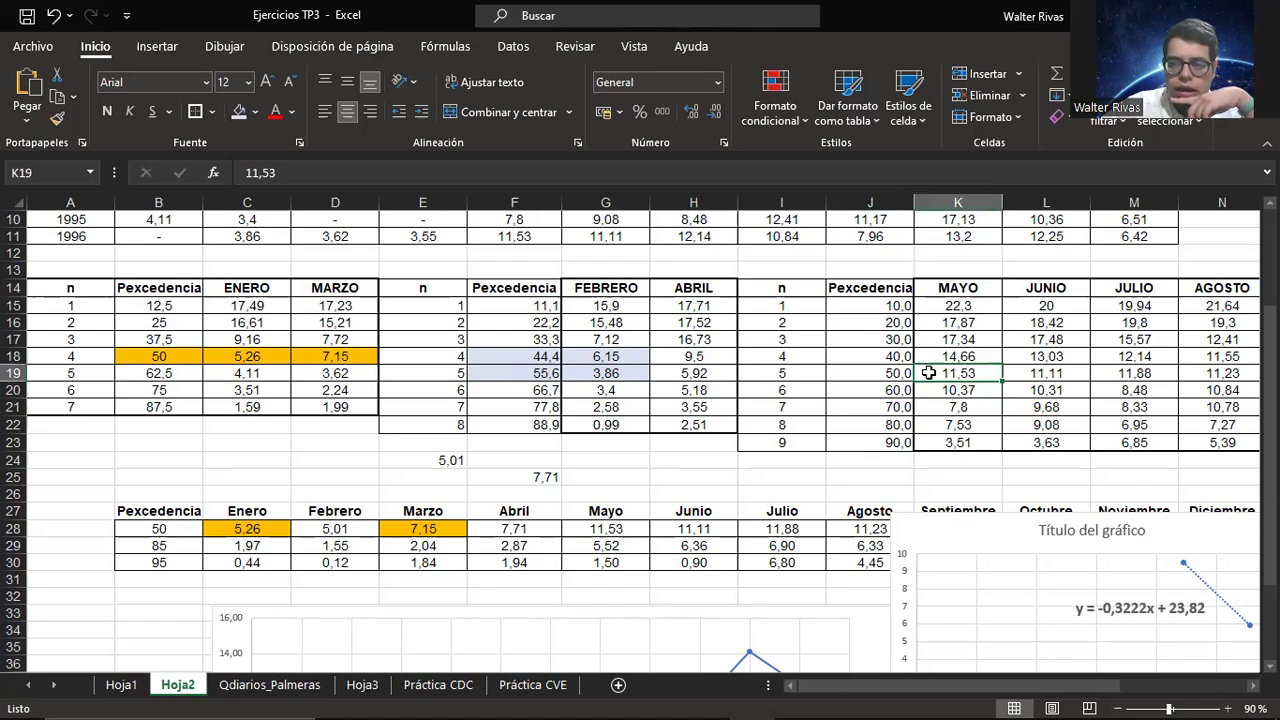
{"action": "left_click_drag", "start_coordinate": [942, 376], "coordinate": [1070, 370]}
{"action": "scroll", "coordinate": [1238, 373], "scroll_direction": "right", "scroll_amount": 2}
{"action": "left_click_drag", "start_coordinate": [1020, 686], "coordinate": [868, 686]}
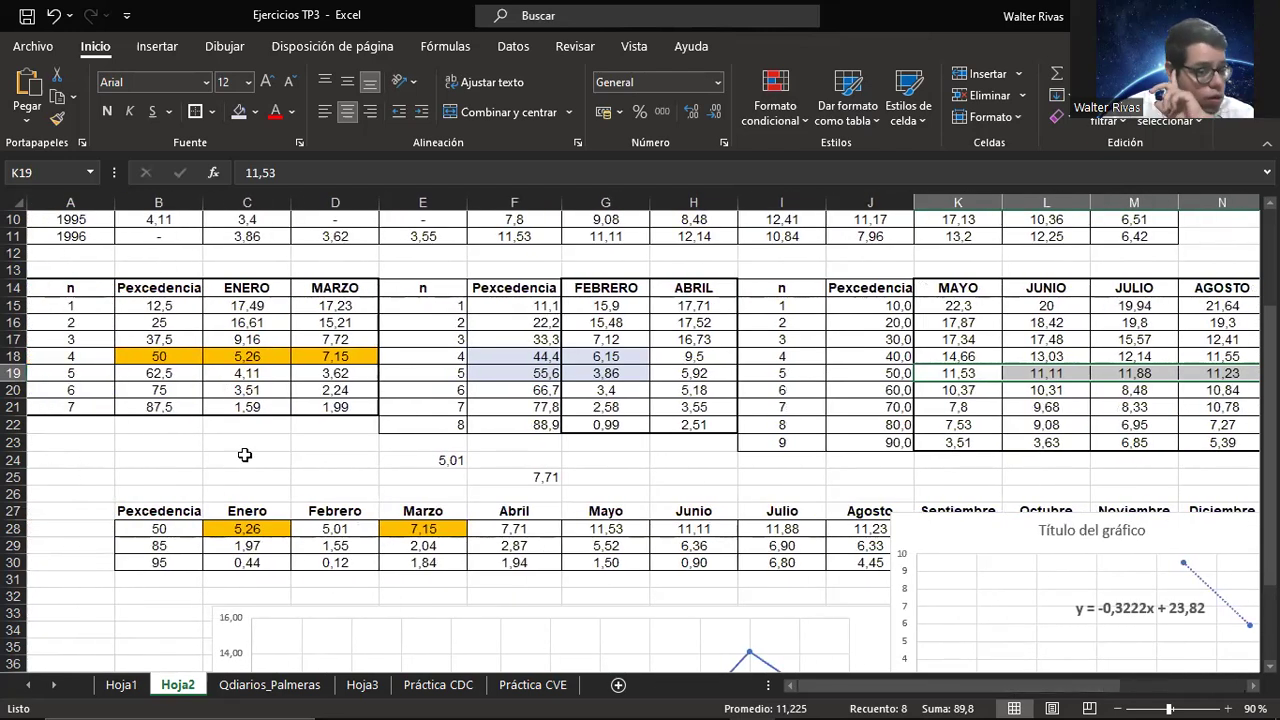
Step: Check January's 85 percent exceedance formula in C29 against the bracketing exceedance and flow values in B20:C21
{"action": "left_click", "coordinate": [257, 545]}
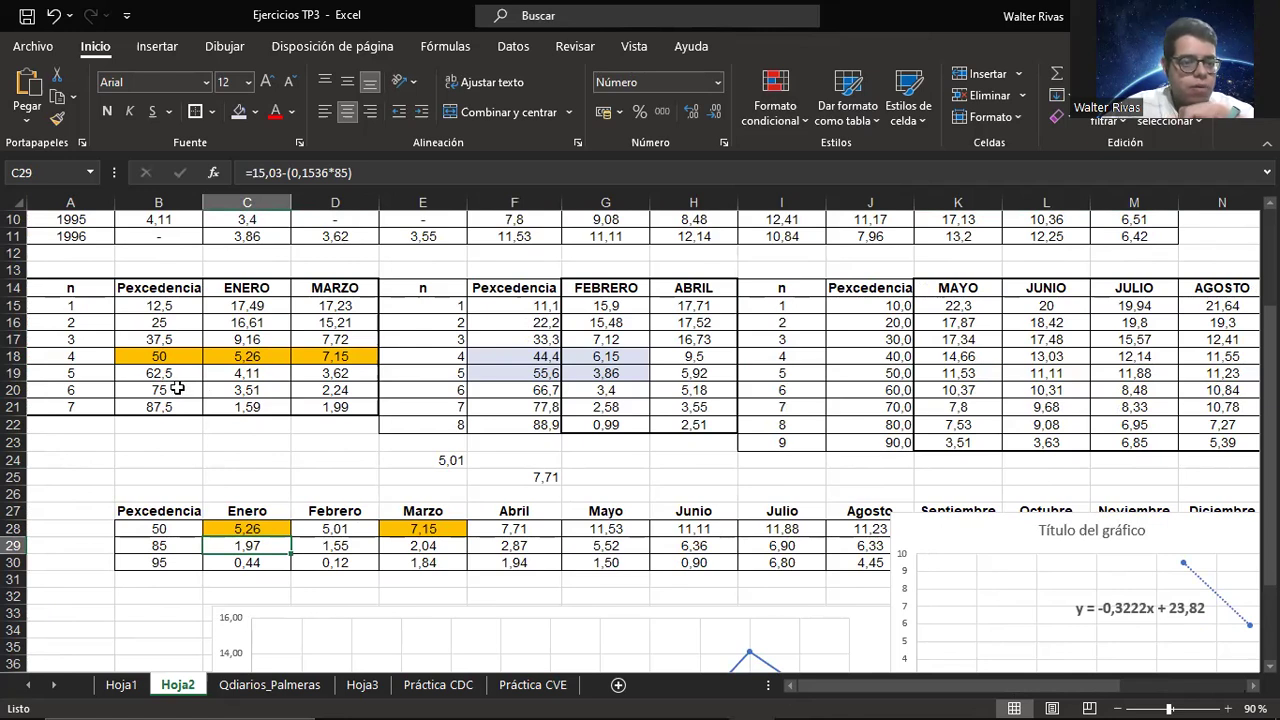
{"action": "left_click_drag", "start_coordinate": [177, 388], "coordinate": [235, 402]}
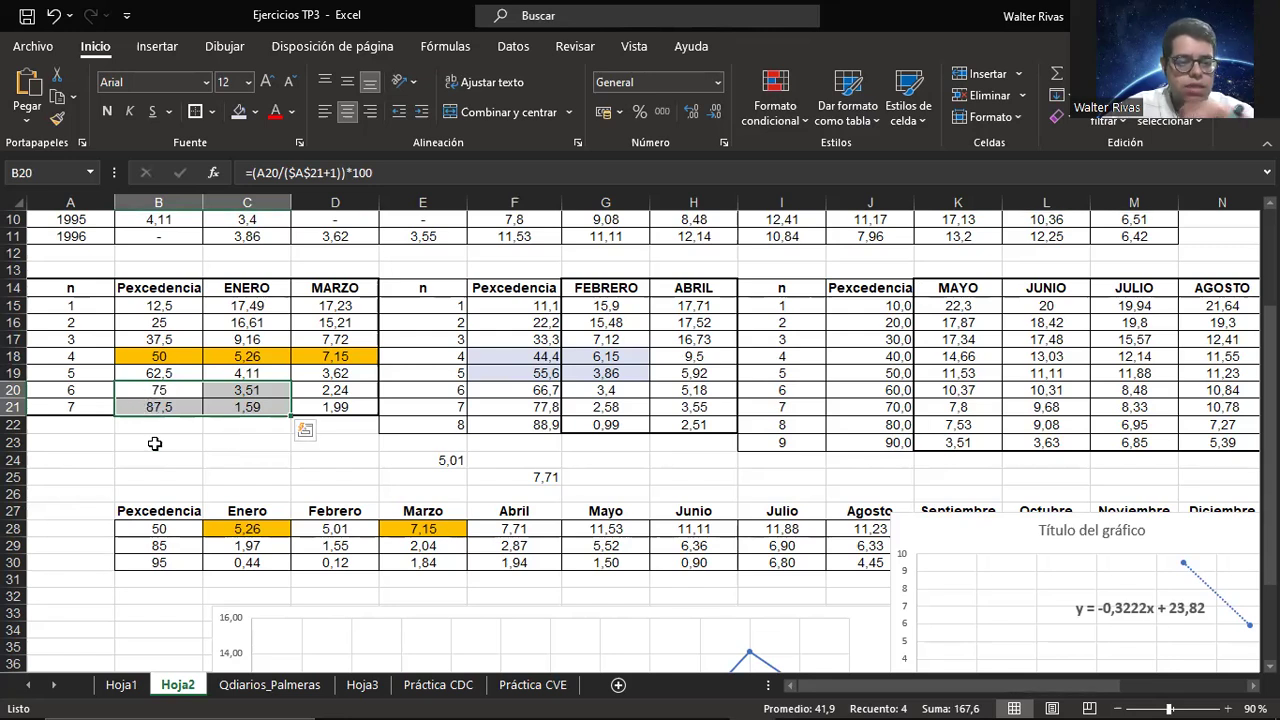
{"action": "left_click", "coordinate": [195, 463]}
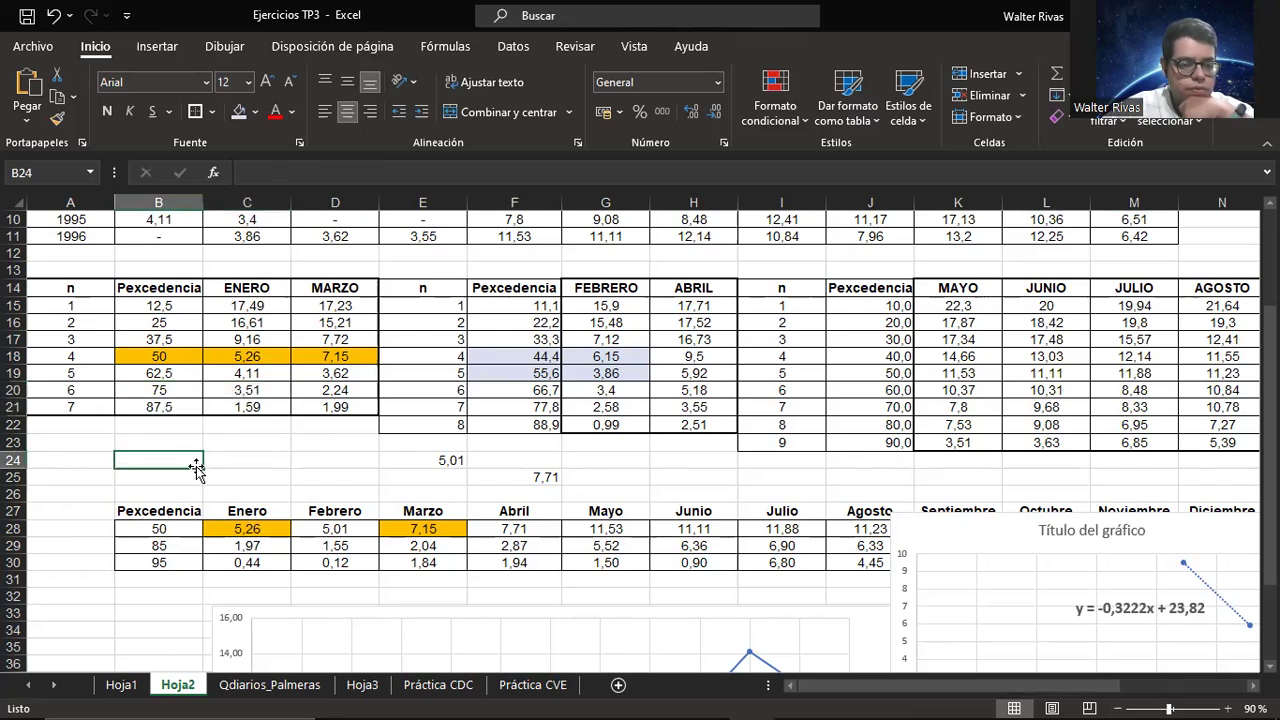
Step: Compare January's formulas for 50, 85 and 95 percent exceedance in C28, C29 and C30
{"action": "left_click", "coordinate": [254, 563]}
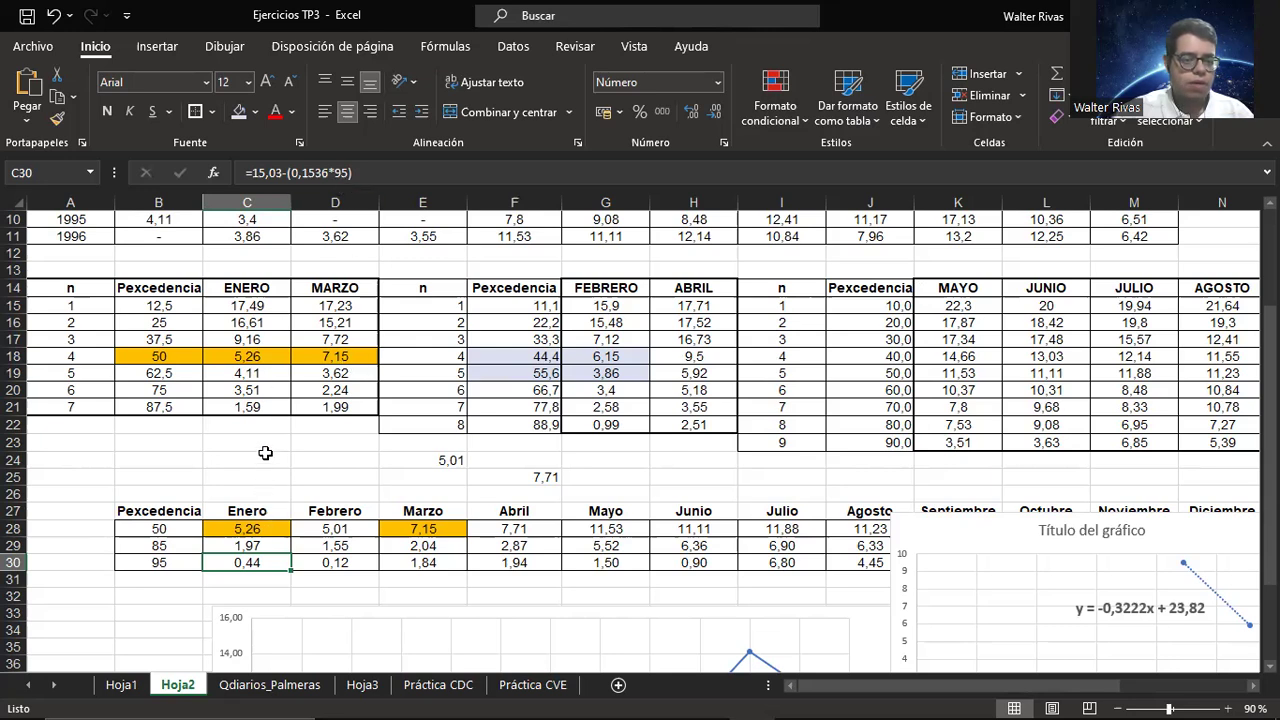
{"action": "left_click", "coordinate": [252, 545]}
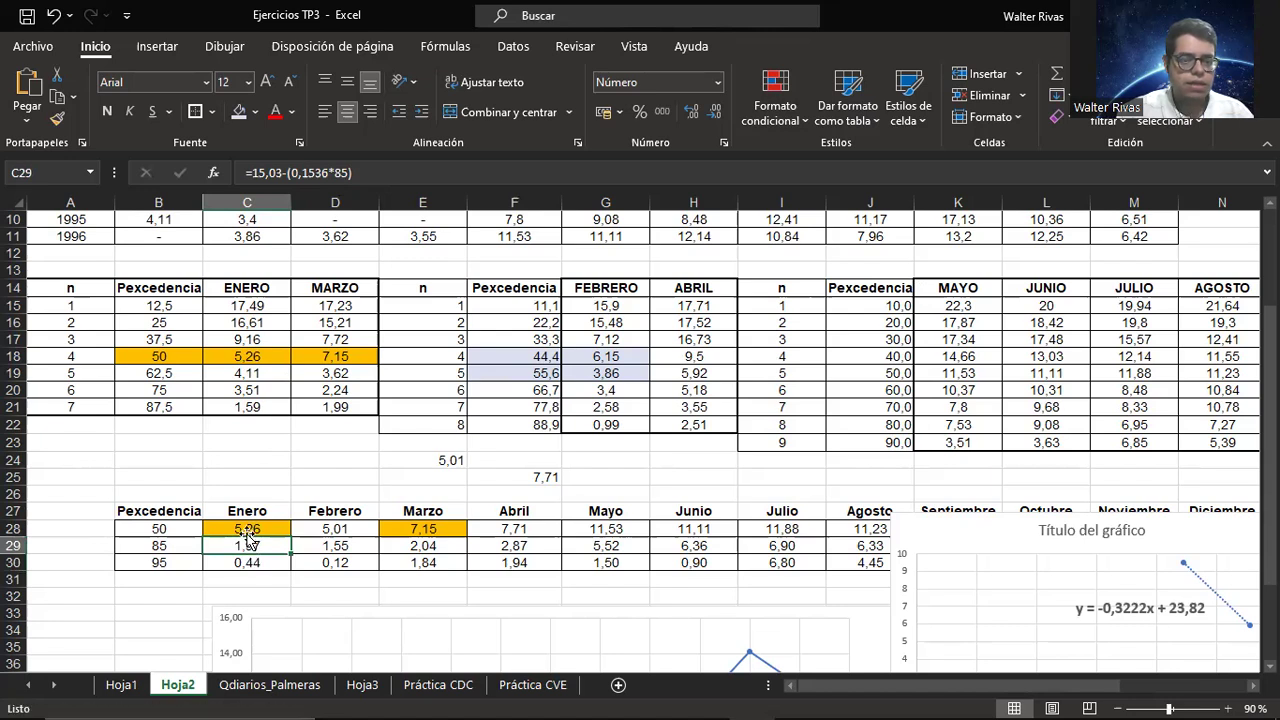
{"action": "left_click", "coordinate": [256, 528]}
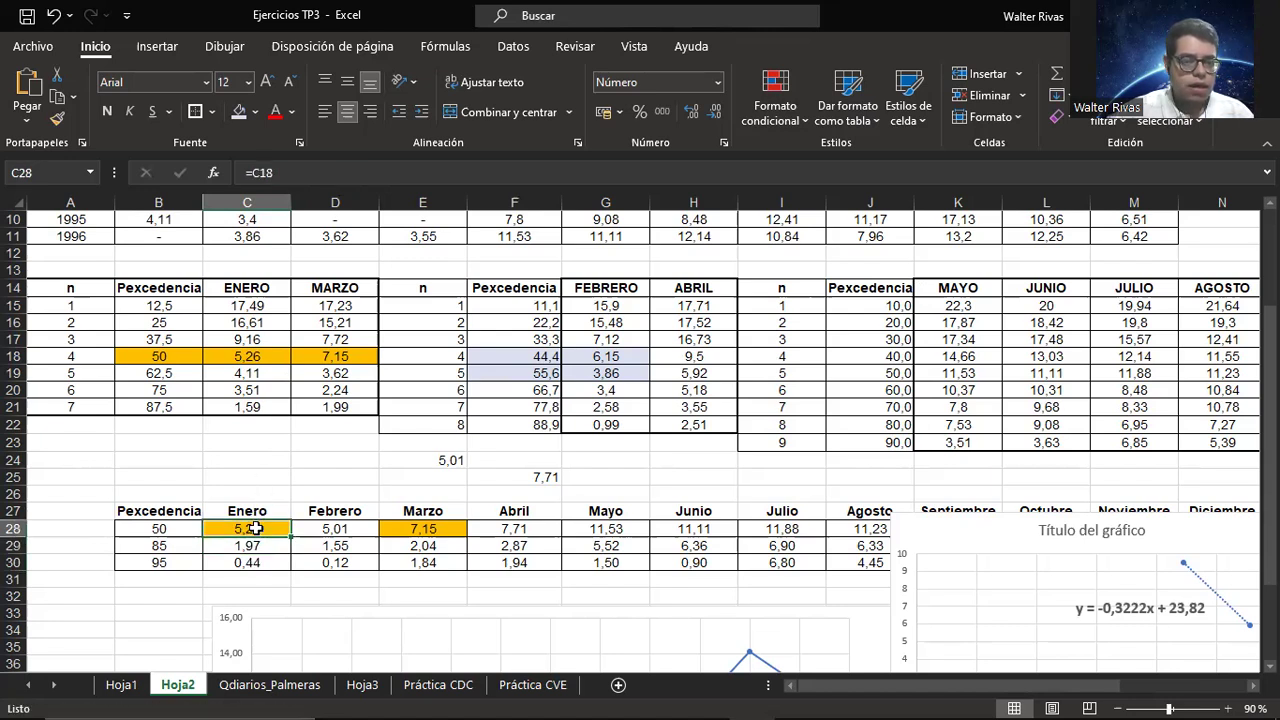
{"action": "left_click", "coordinate": [250, 546]}
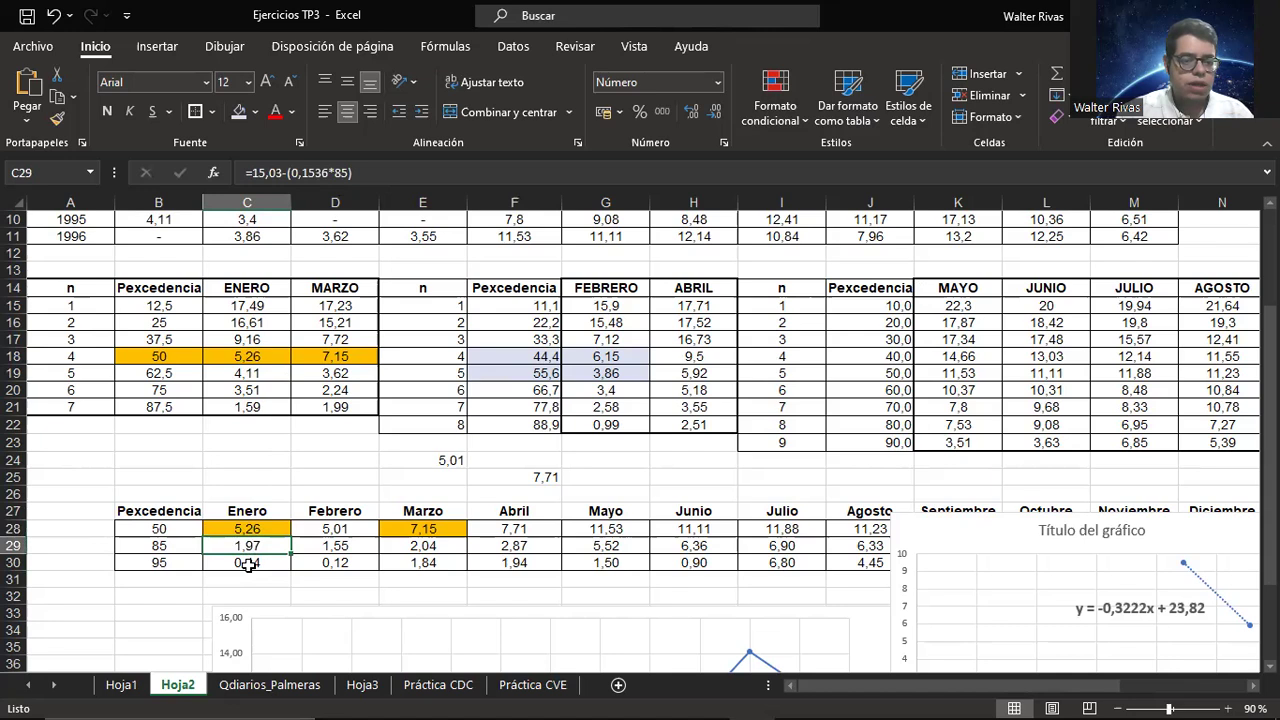
{"action": "left_click", "coordinate": [248, 564]}
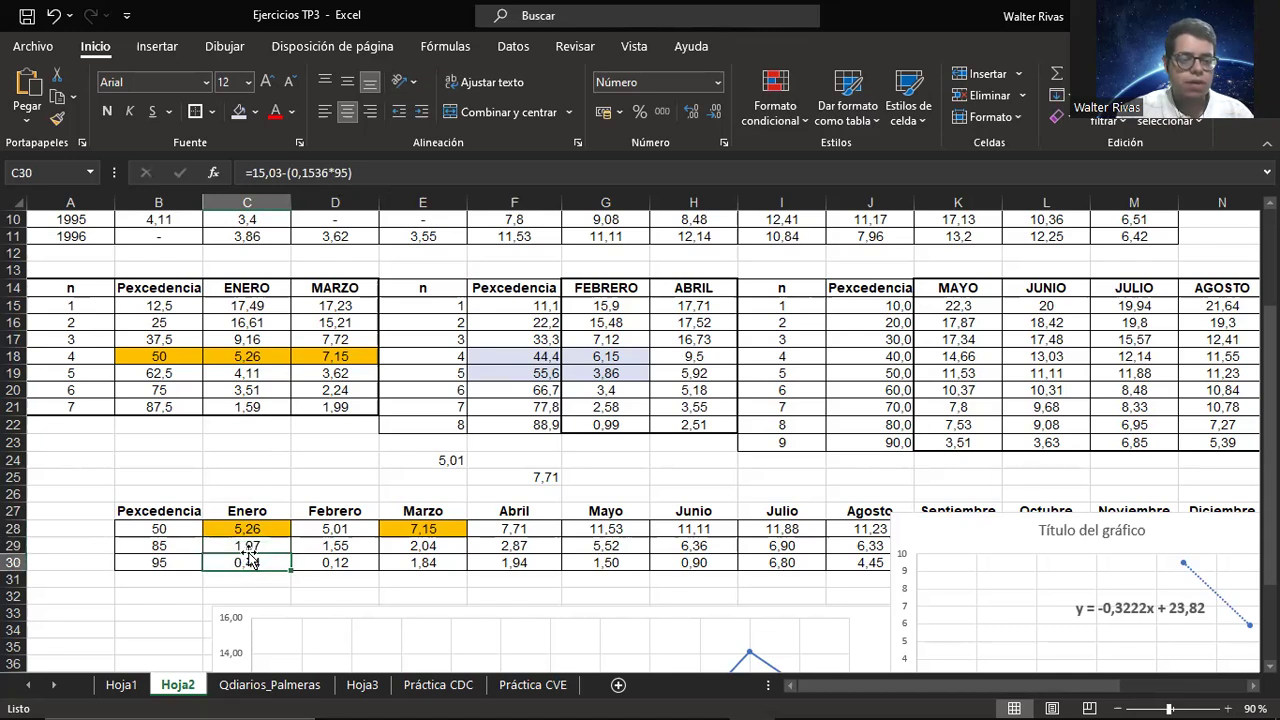
{"action": "left_click", "coordinate": [248, 547]}
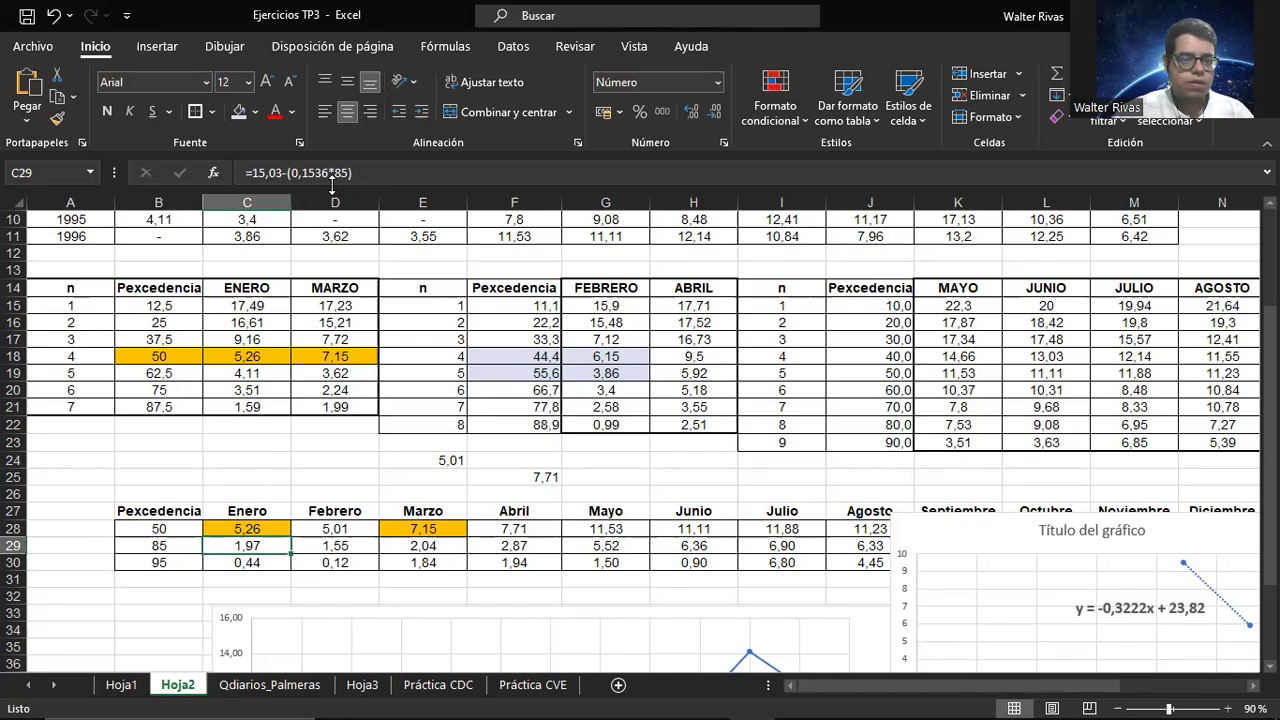
{"action": "left_click", "coordinate": [253, 564]}
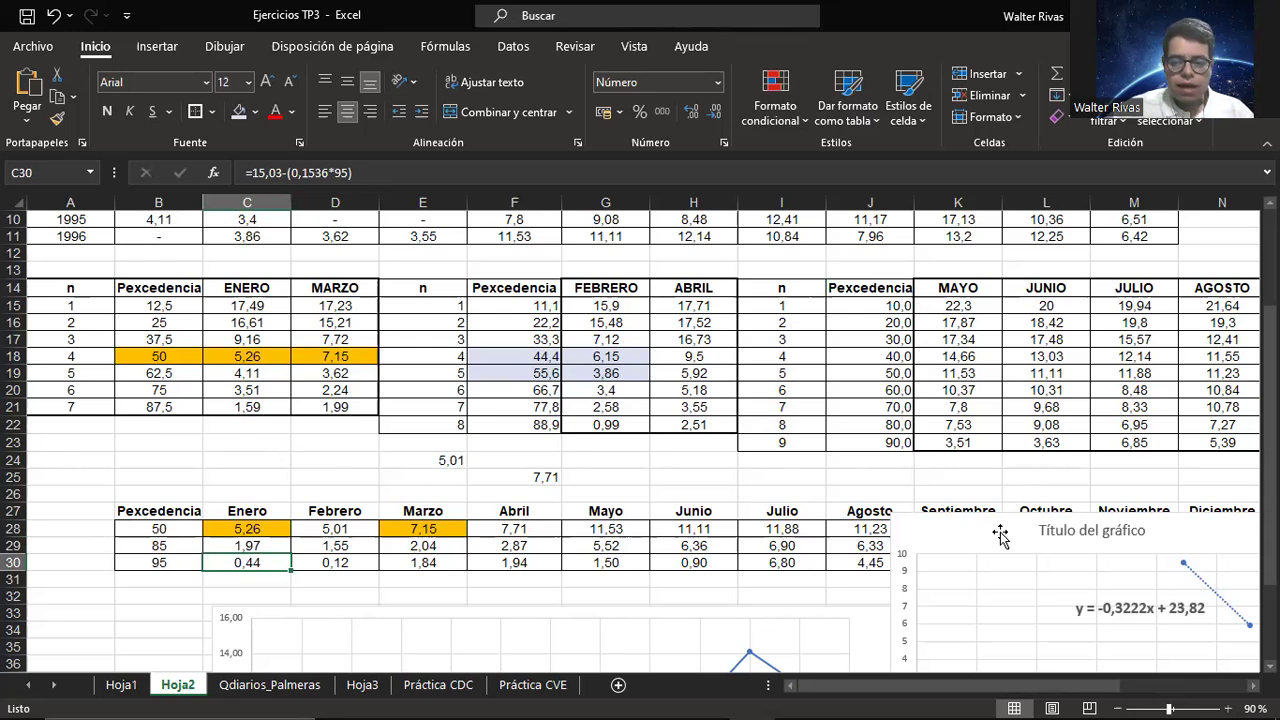
Step: Move the scatter chart below the monthly exceedance table, beside the seasonal variation curve and clear of all data
{"action": "left_click_drag", "start_coordinate": [966, 532], "coordinate": [122, 233]}
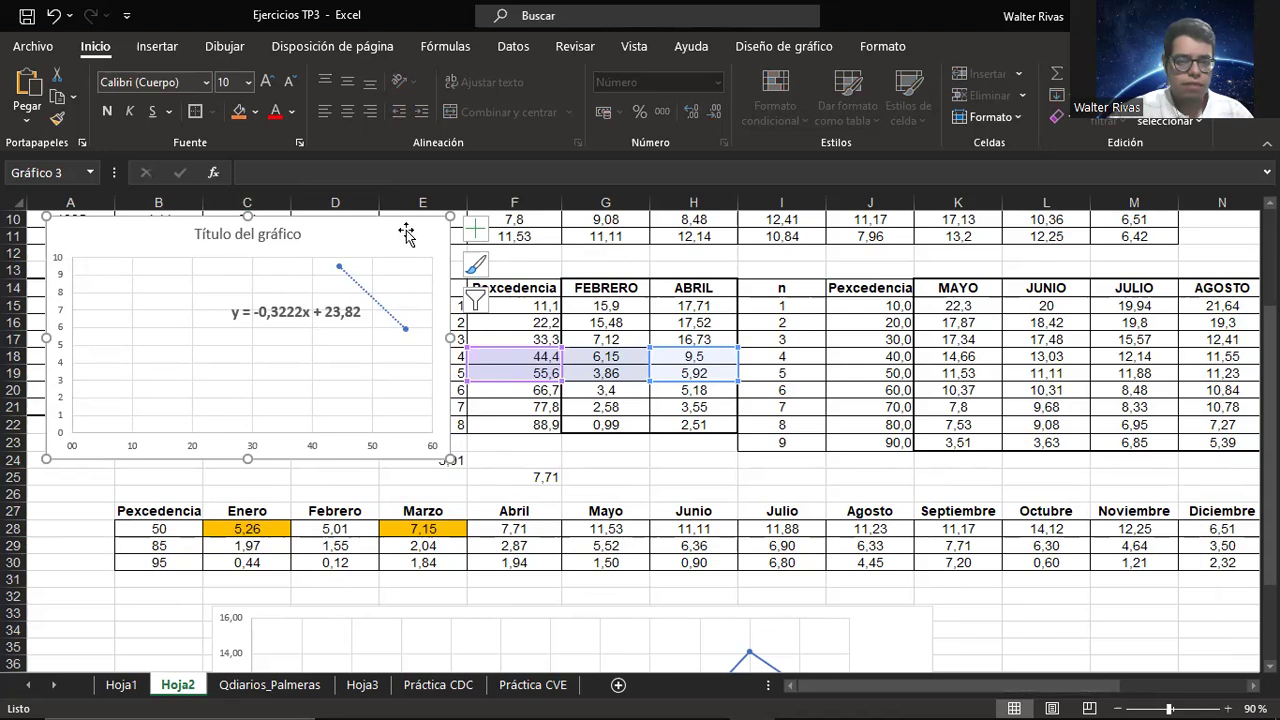
{"action": "left_click_drag", "start_coordinate": [405, 233], "coordinate": [1183, 615]}
{"action": "left_click_drag", "start_coordinate": [856, 620], "coordinate": [1143, 637]}
{"action": "left_click", "coordinate": [291, 469]}
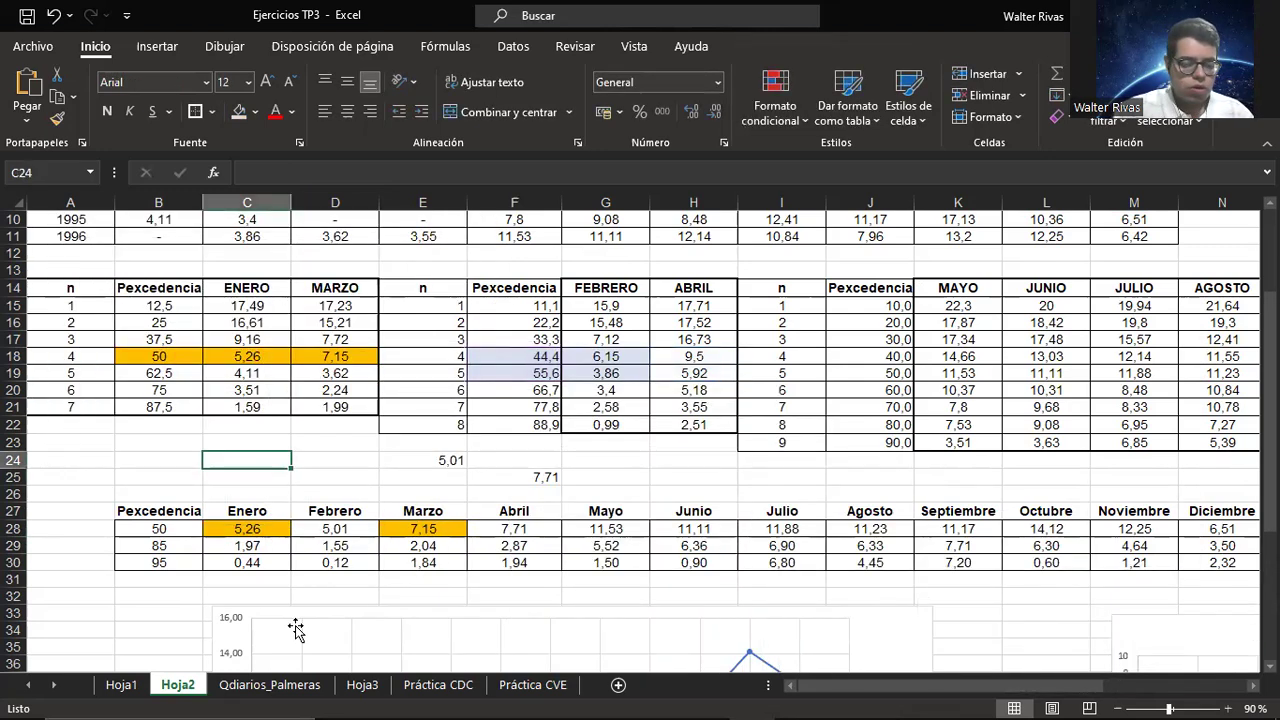
Step: Examine the monthly flows at 50, 85 and 95 percent exceedance alongside the seasonal variation curves plotted from them
{"action": "left_click", "coordinate": [162, 528]}
{"action": "left_click_drag", "start_coordinate": [164, 528], "coordinate": [1199, 525]}
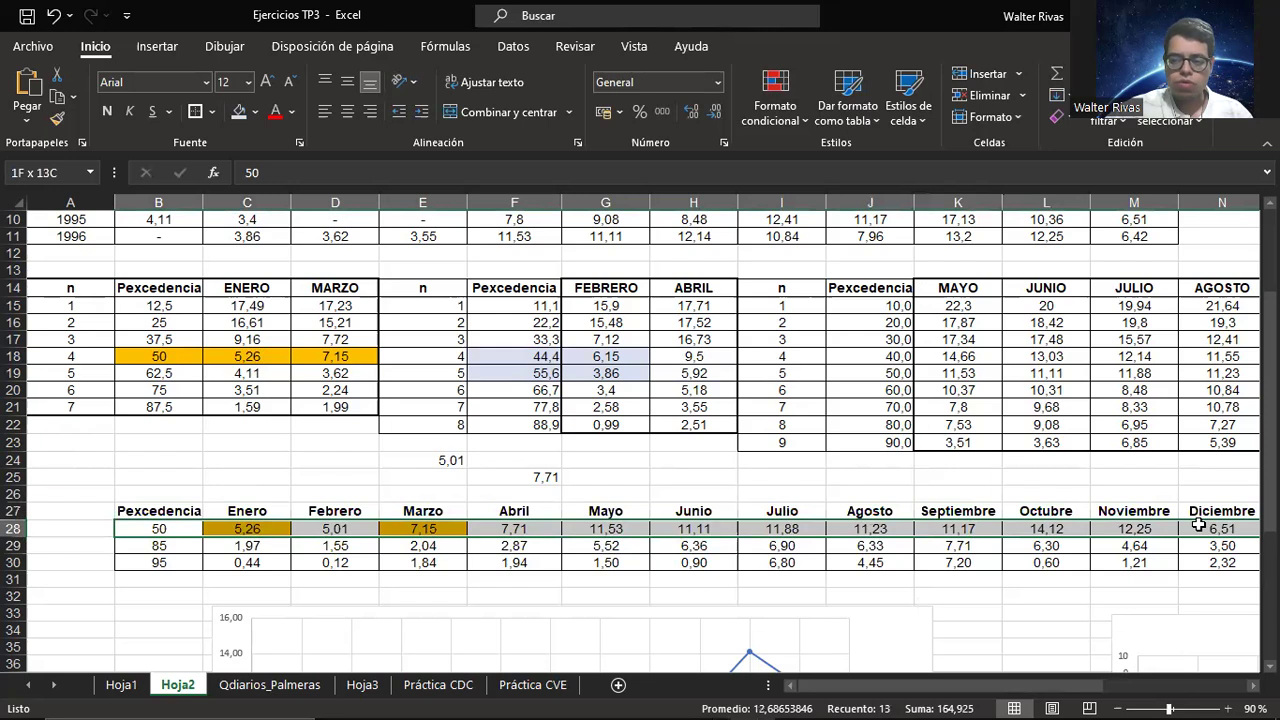
{"action": "left_click", "coordinate": [171, 546]}
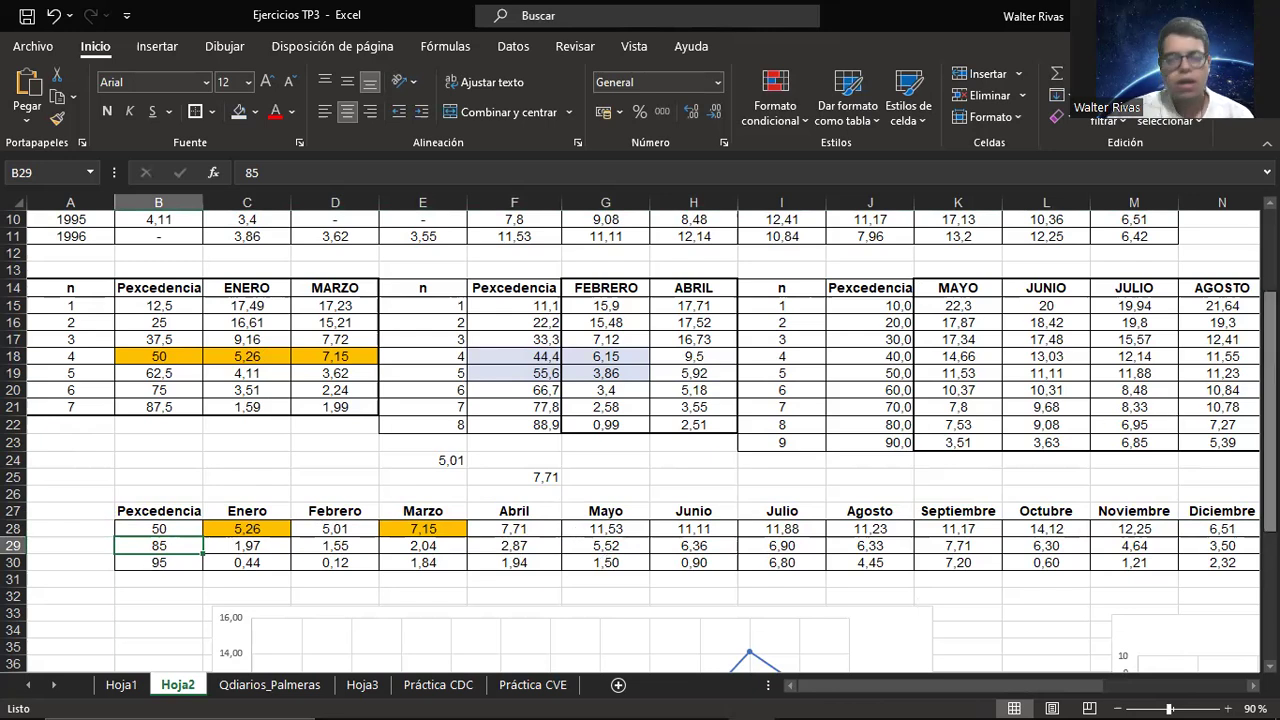
{"action": "left_click_drag", "start_coordinate": [1270, 394], "coordinate": [1270, 527]}
{"action": "left_click", "coordinate": [900, 393]}
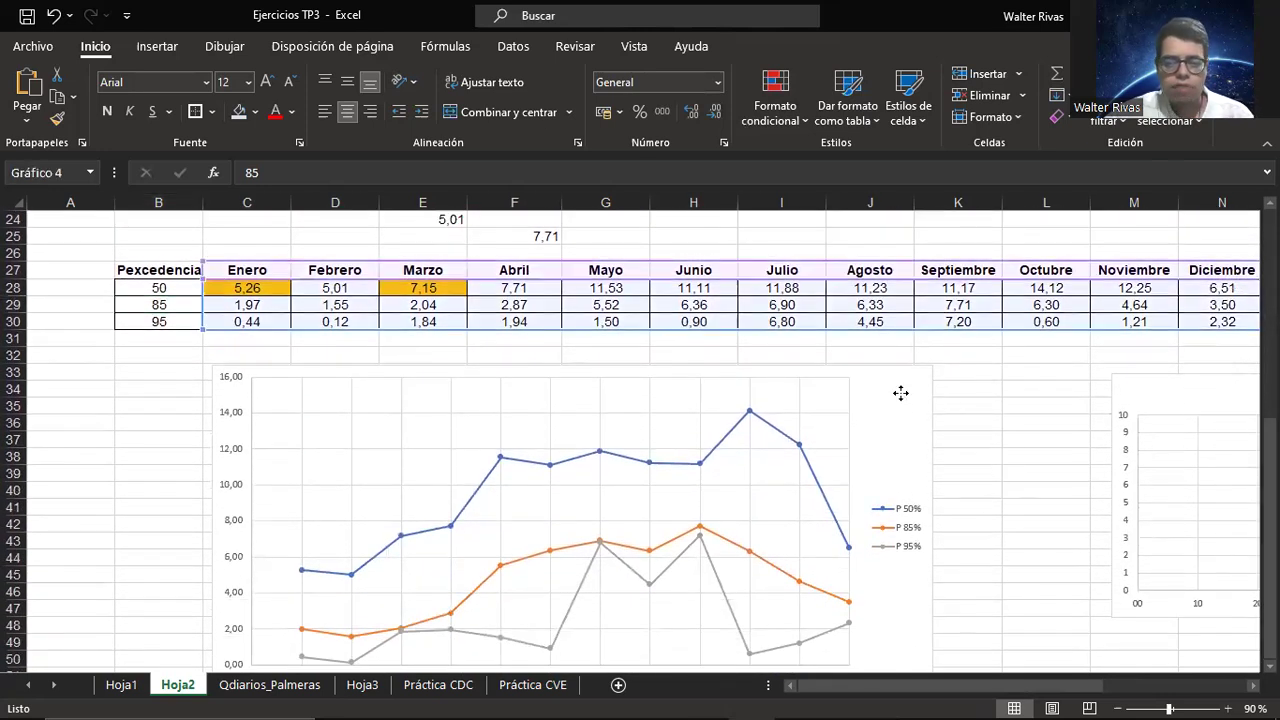
{"action": "left_click", "coordinate": [175, 288]}
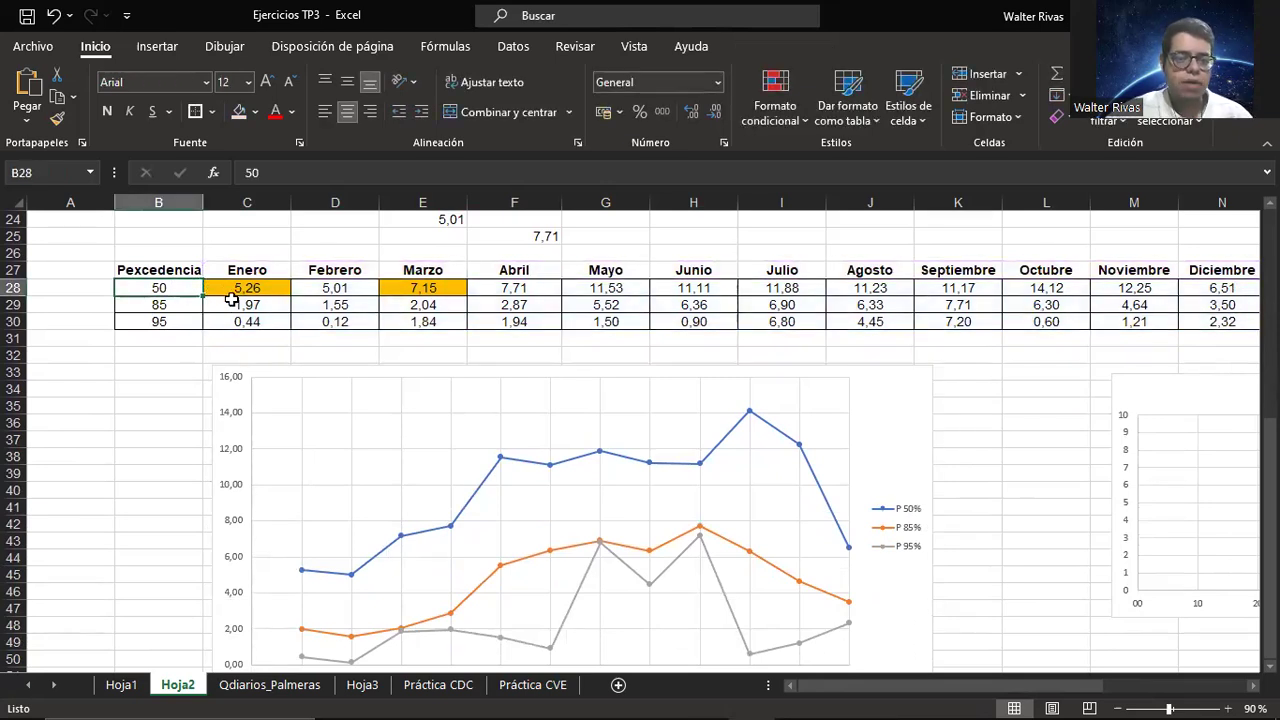
{"action": "scroll", "coordinate": [383, 451], "scroll_direction": "down", "scroll_amount": 3}
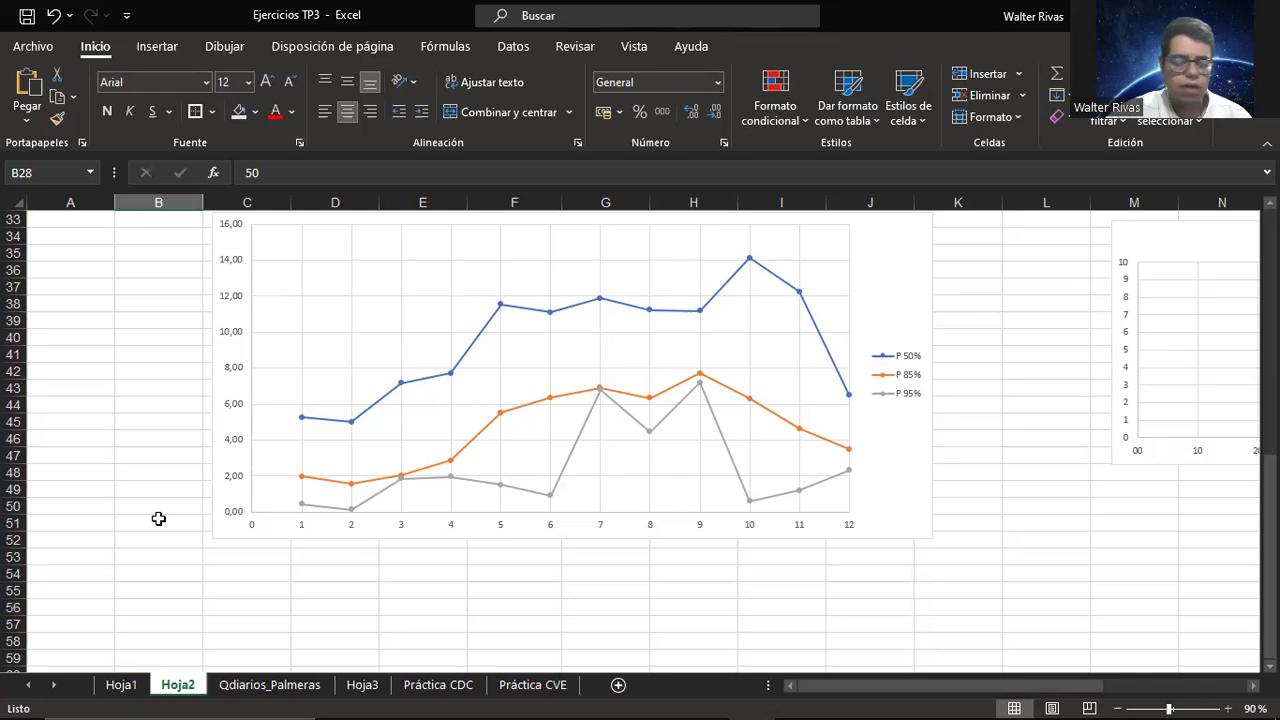
{"action": "scroll", "coordinate": [294, 523], "scroll_direction": "up", "scroll_amount": 4}
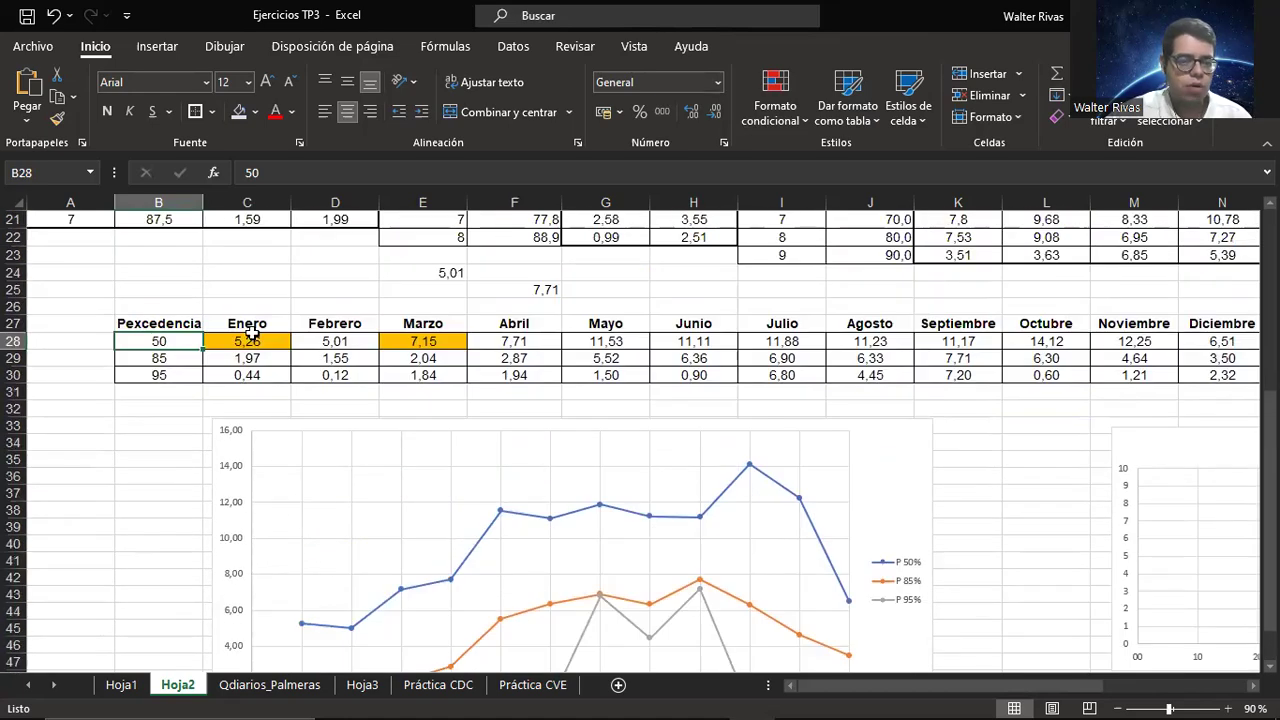
Step: Review the 50, 85 and 95 percent seasonal variation curves across months 1 to 12 against the monthly exceedance table
{"action": "scroll", "coordinate": [130, 420], "scroll_direction": "down", "scroll_amount": 1}
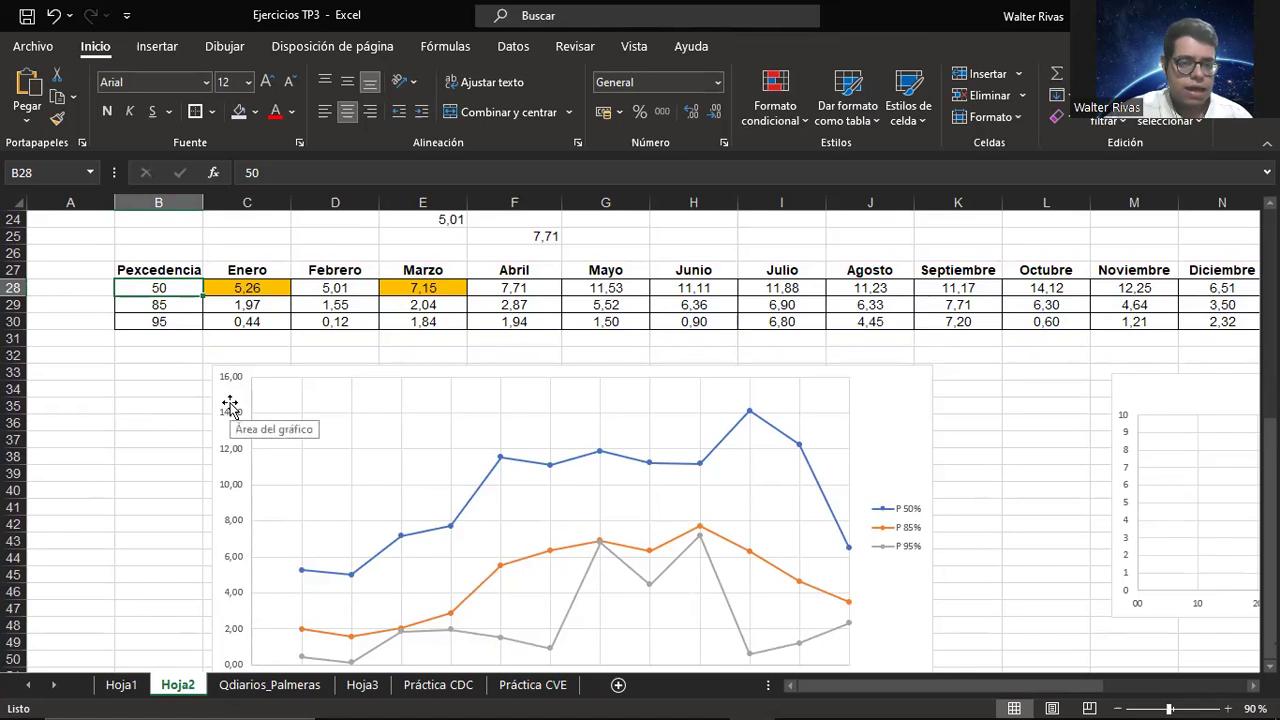
{"action": "scroll", "coordinate": [230, 405], "scroll_direction": "down", "scroll_amount": 3}
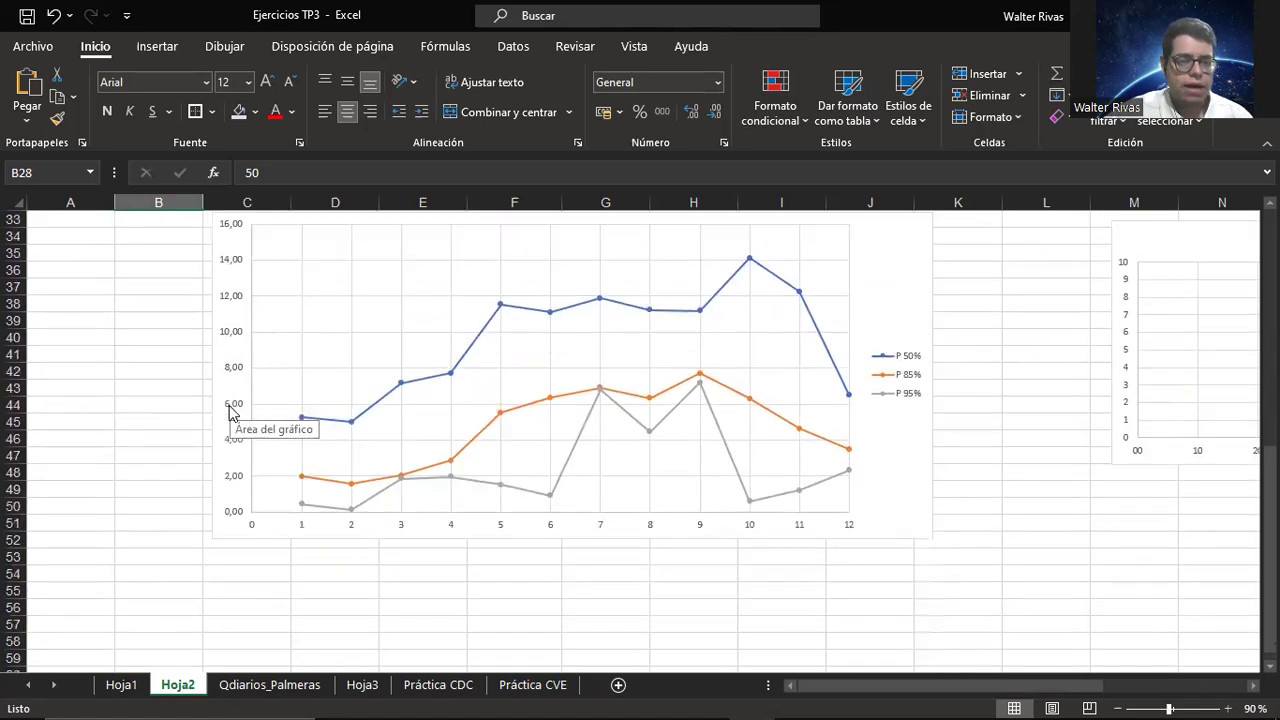
{"action": "scroll", "coordinate": [305, 518], "scroll_direction": "up", "scroll_amount": 3}
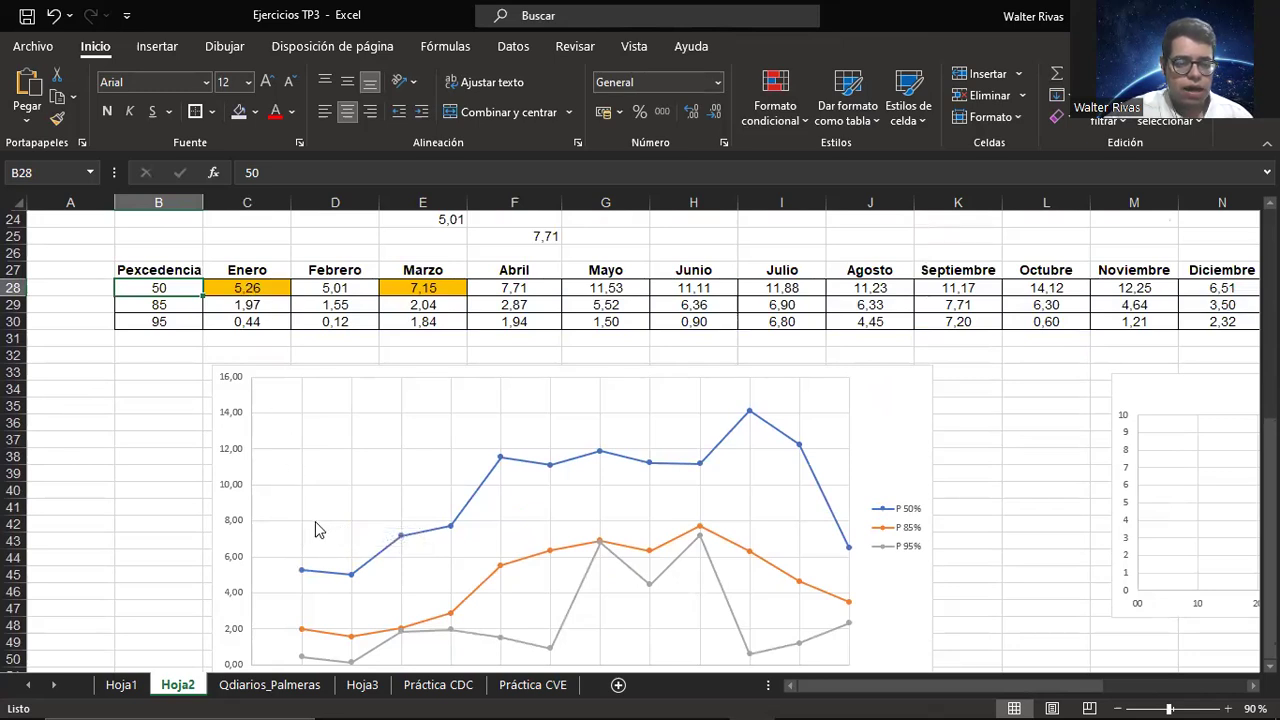
{"action": "scroll", "coordinate": [320, 528], "scroll_direction": "down", "scroll_amount": 1}
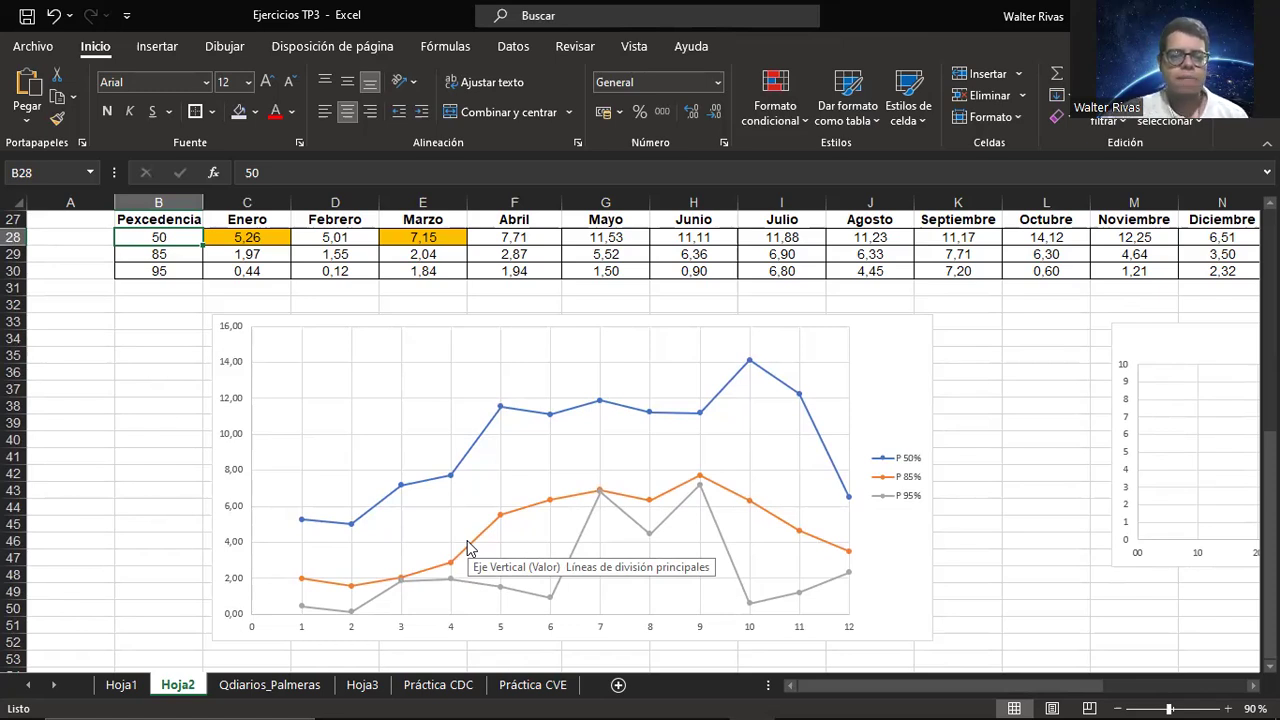
{"action": "scroll", "coordinate": [623, 497], "scroll_direction": "up", "scroll_amount": 7}
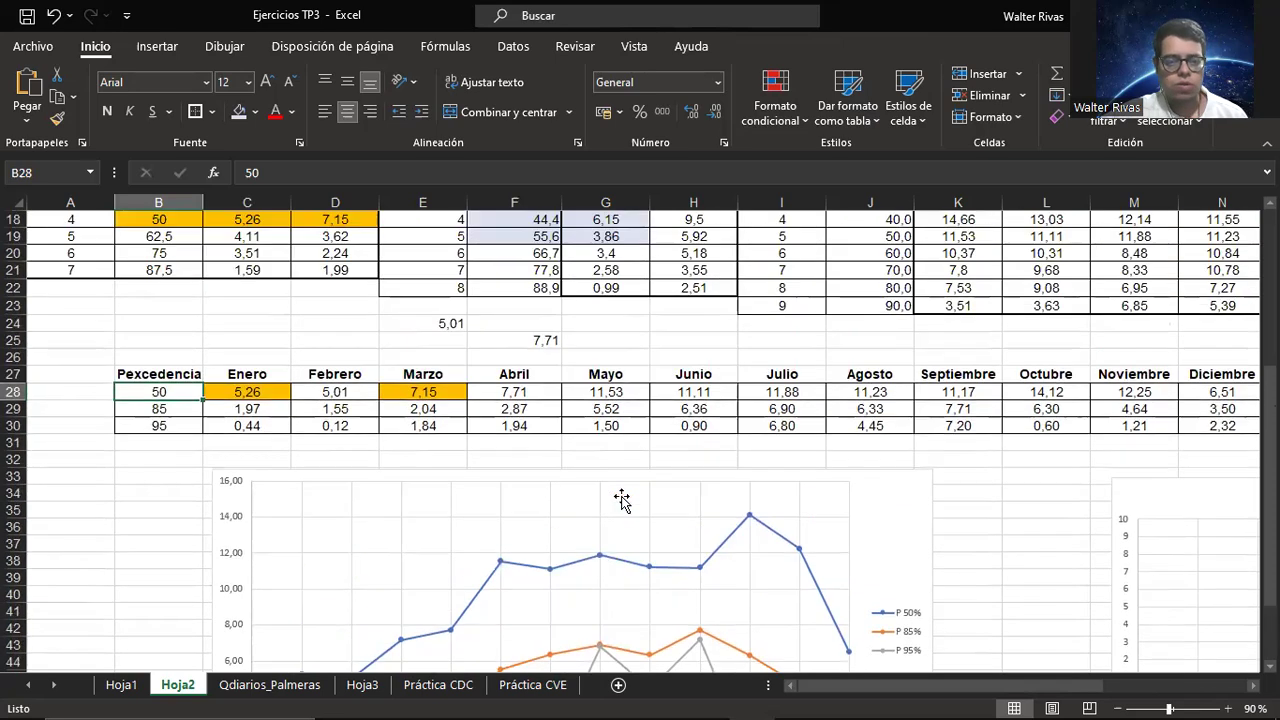
Step: Open the Práctica CDC sheet and examine the flow duration curve beside its daily flow and probability columns
{"action": "left_click", "coordinate": [438, 685]}
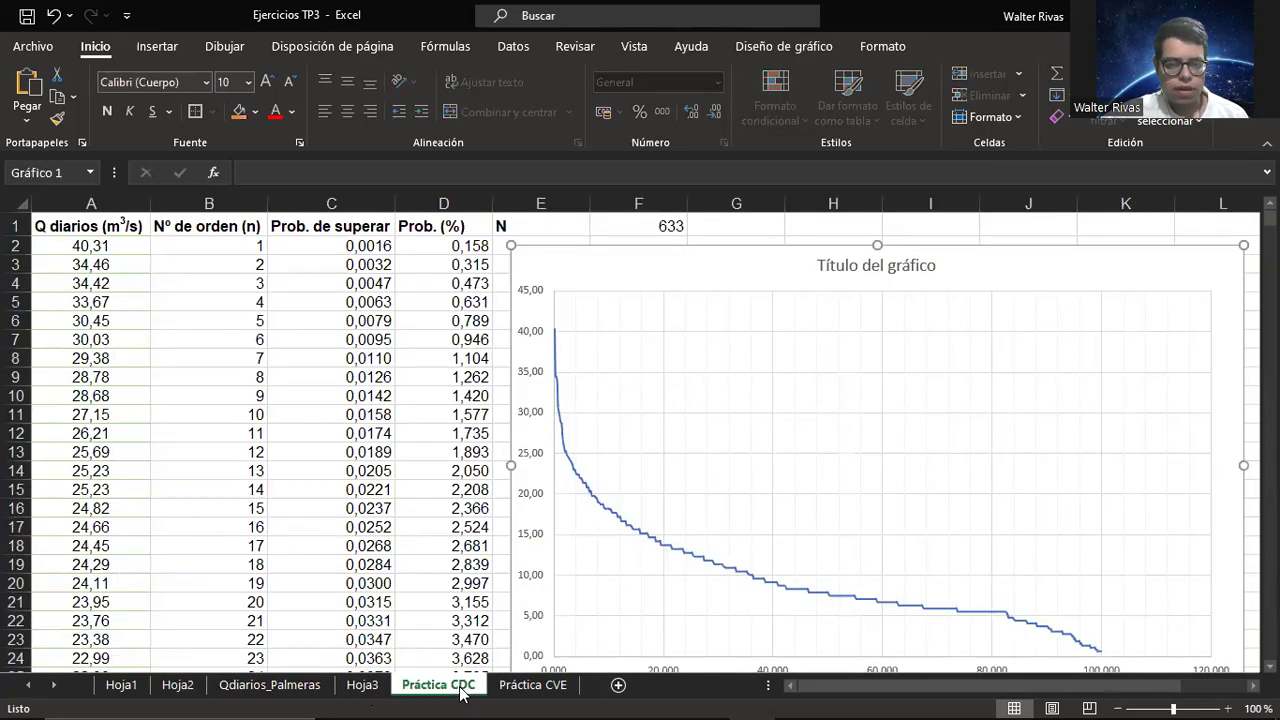
{"action": "scroll", "coordinate": [603, 414], "scroll_direction": "down", "scroll_amount": 2}
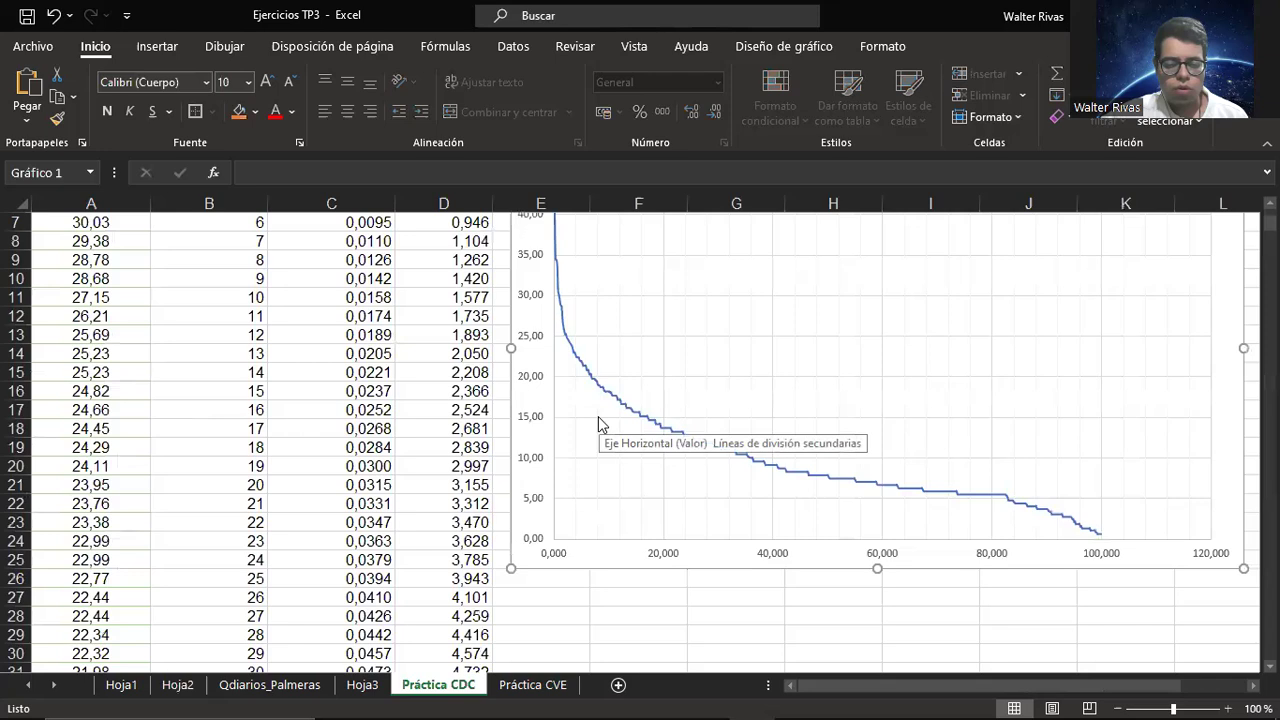
{"action": "scroll", "coordinate": [583, 484], "scroll_direction": "up", "scroll_amount": 2}
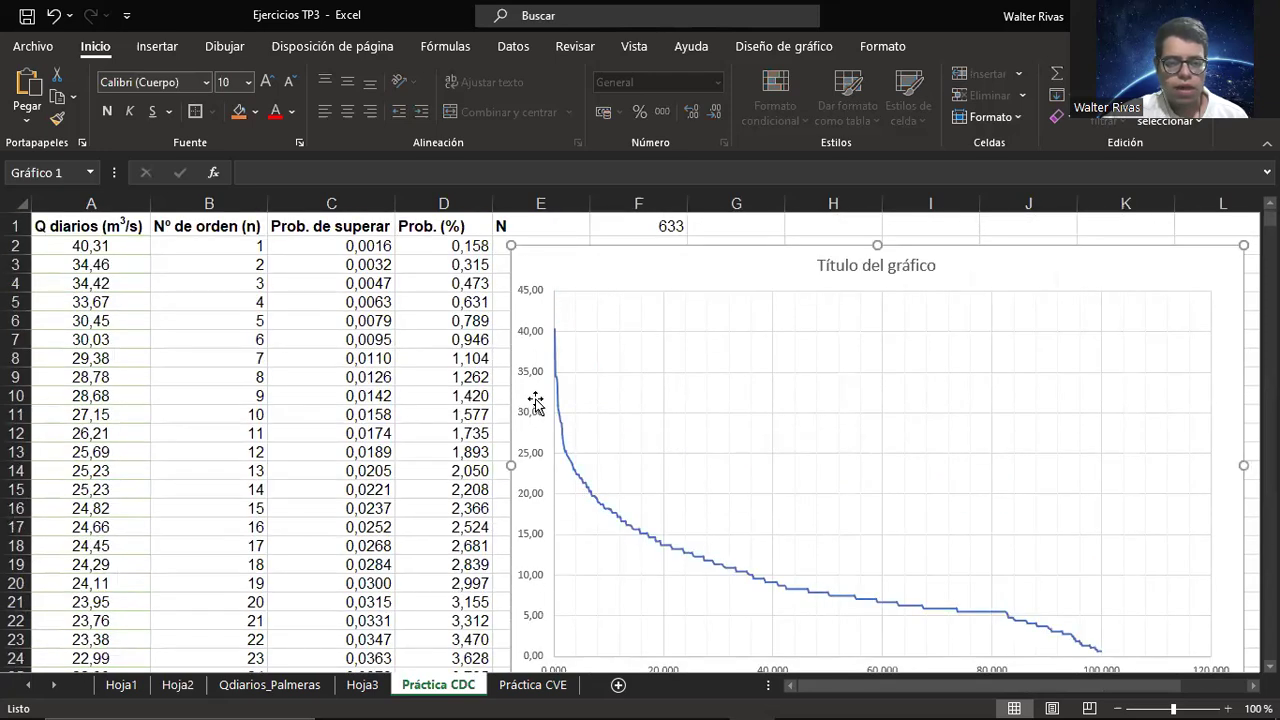
Step: Apply a base 10 logarithmic scale to the vertical flow axis of the duration curve chart
{"action": "left_click", "coordinate": [533, 342]}
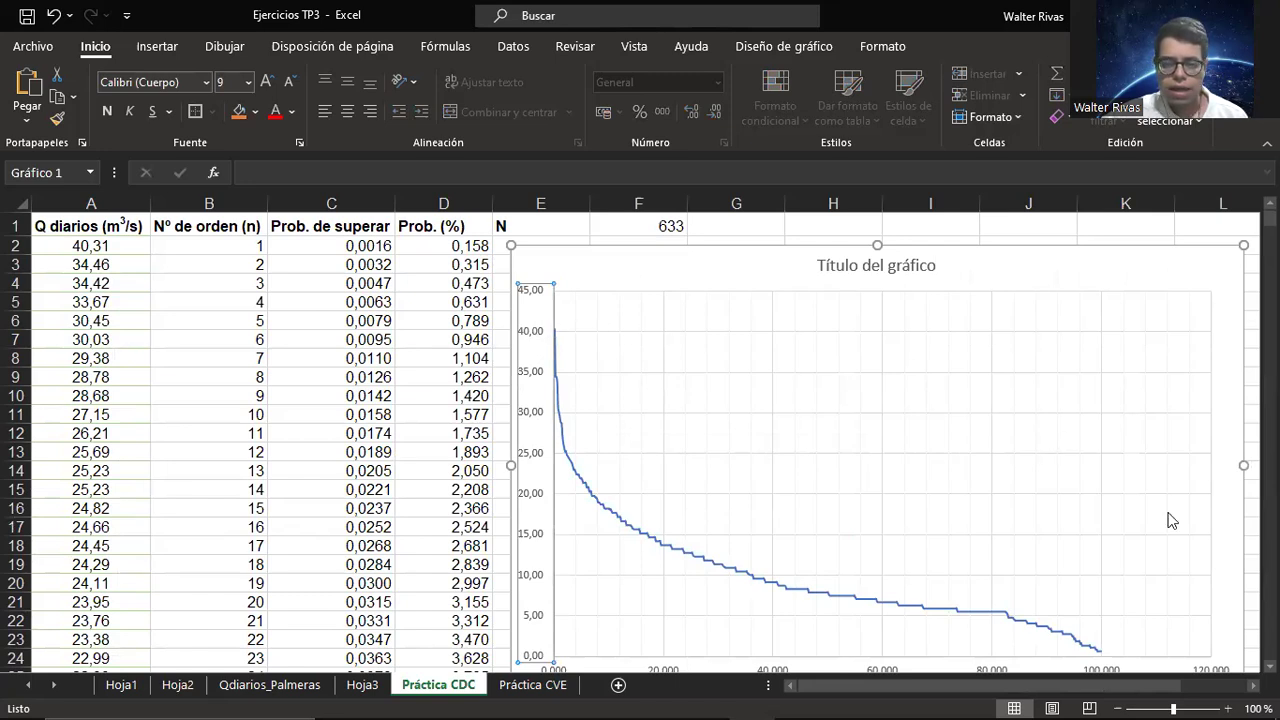
{"action": "right_click", "coordinate": [525, 338]}
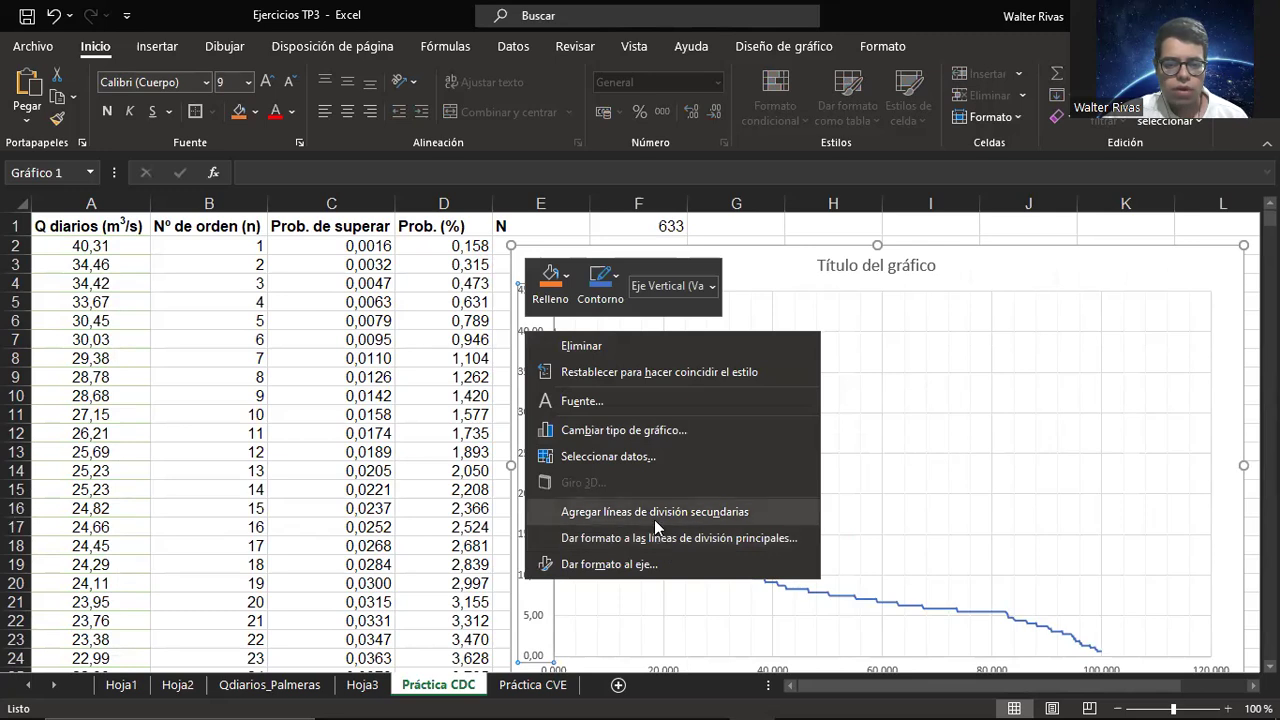
{"action": "left_click", "coordinate": [531, 330]}
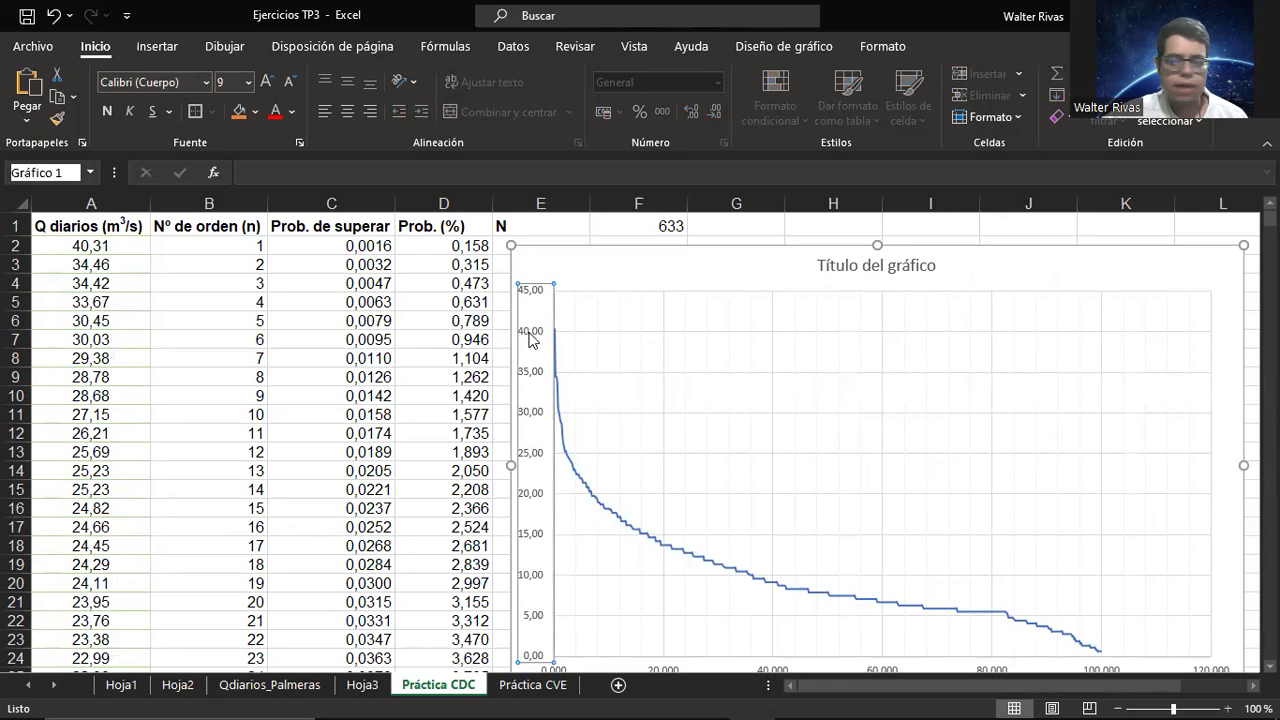
{"action": "double_click", "coordinate": [531, 340]}
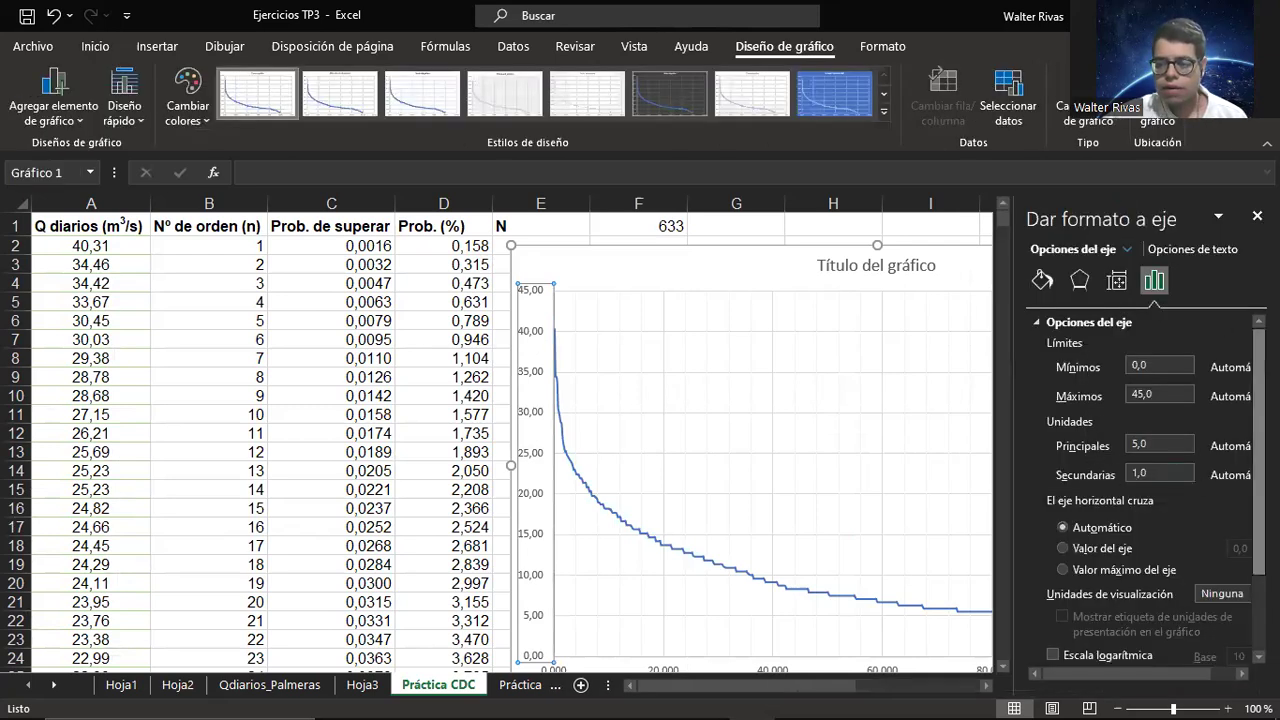
{"action": "scroll", "coordinate": [1104, 548], "scroll_direction": "down", "scroll_amount": 2}
{"action": "left_click", "coordinate": [1053, 550]}
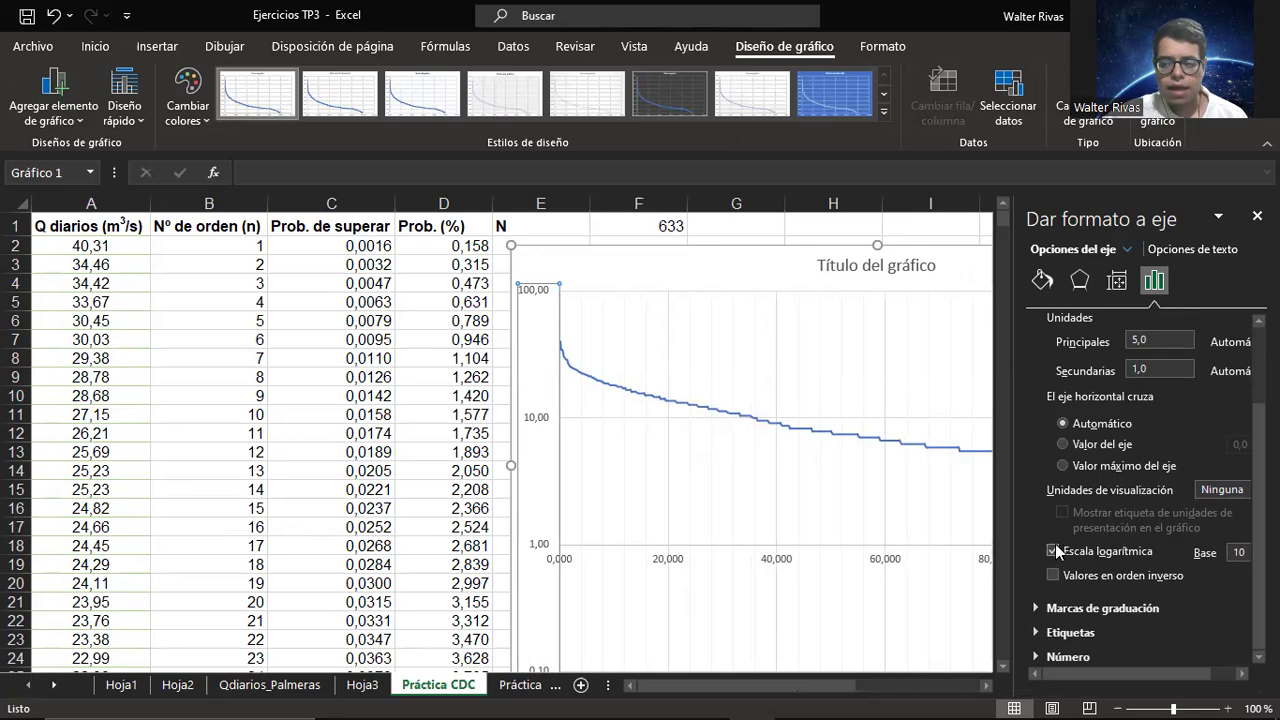
{"action": "left_click", "coordinate": [1257, 216]}
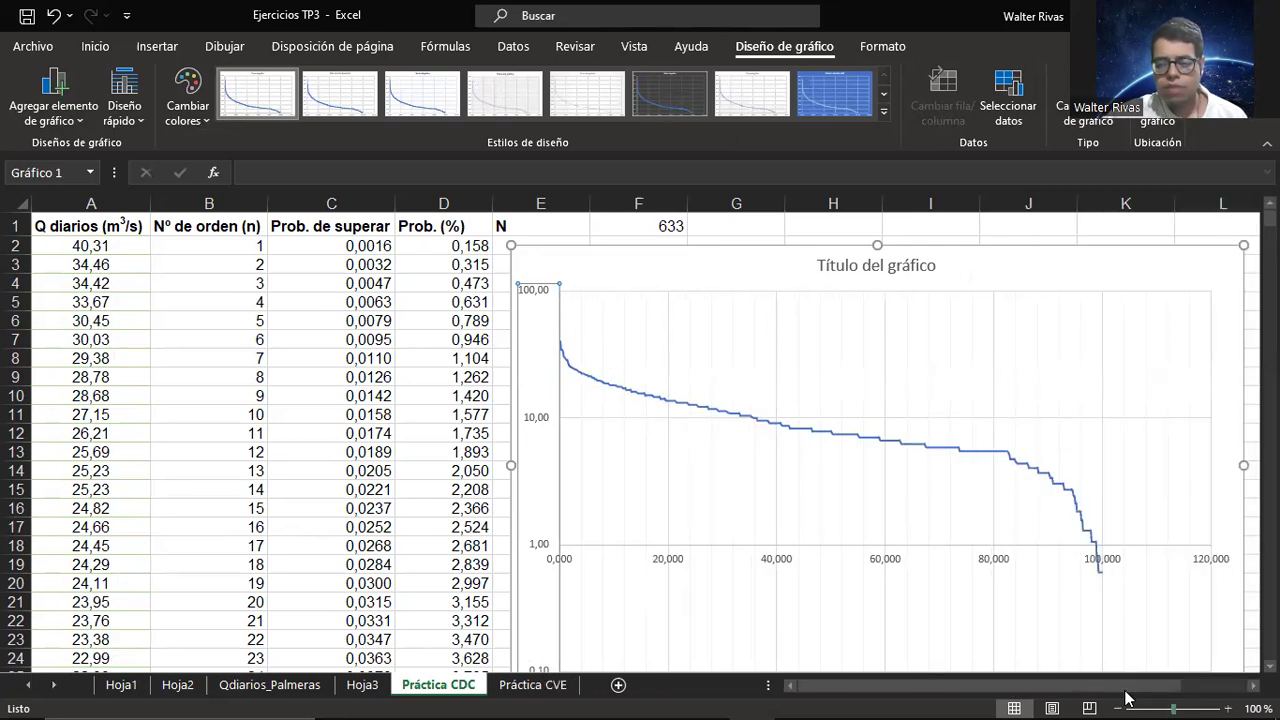
Step: Turn off the logarithmic scale on the duration curve's vertical axis
{"action": "double_click", "coordinate": [538, 293]}
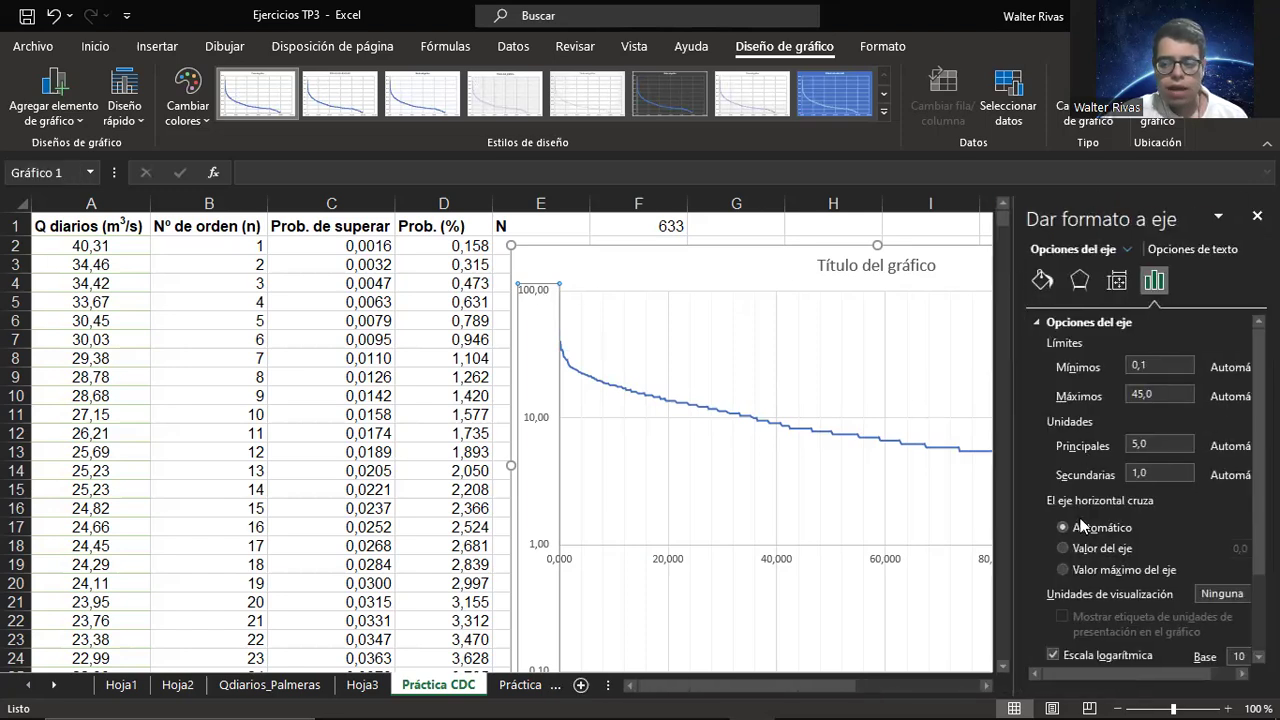
{"action": "scroll", "coordinate": [1087, 514], "scroll_direction": "down", "scroll_amount": 1}
{"action": "left_click", "coordinate": [1053, 610]}
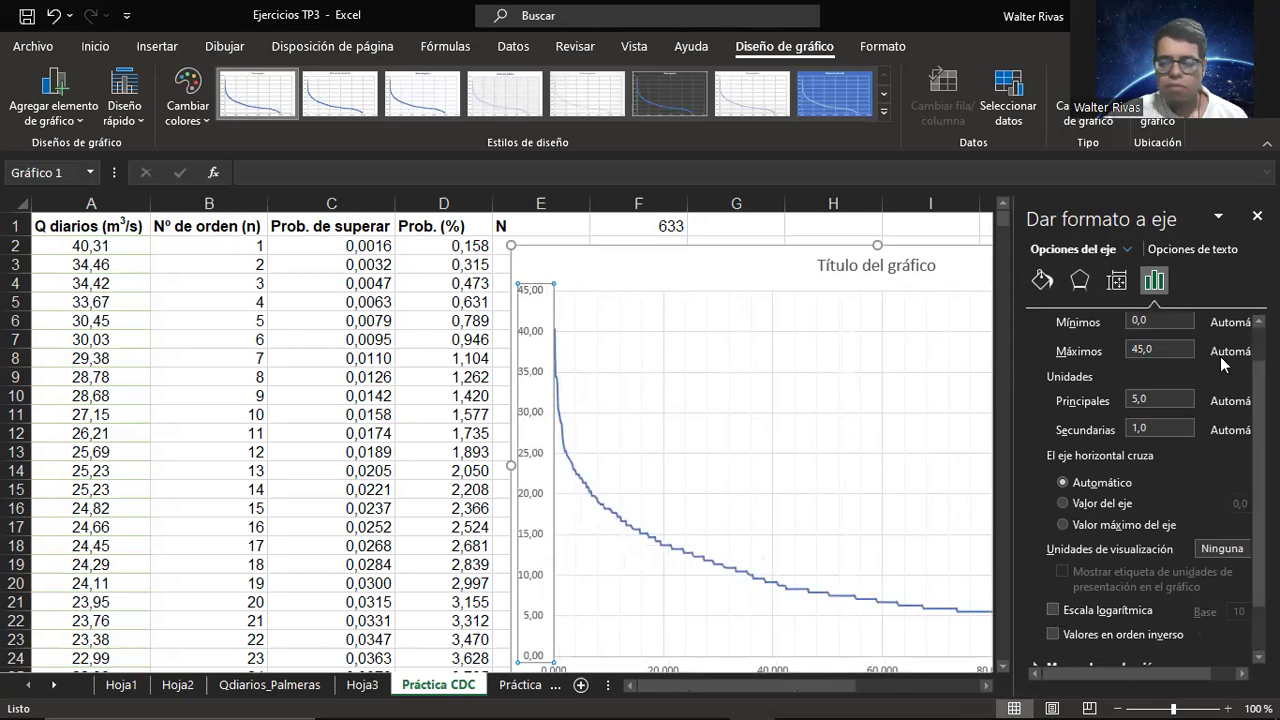
{"action": "left_click", "coordinate": [1257, 216]}
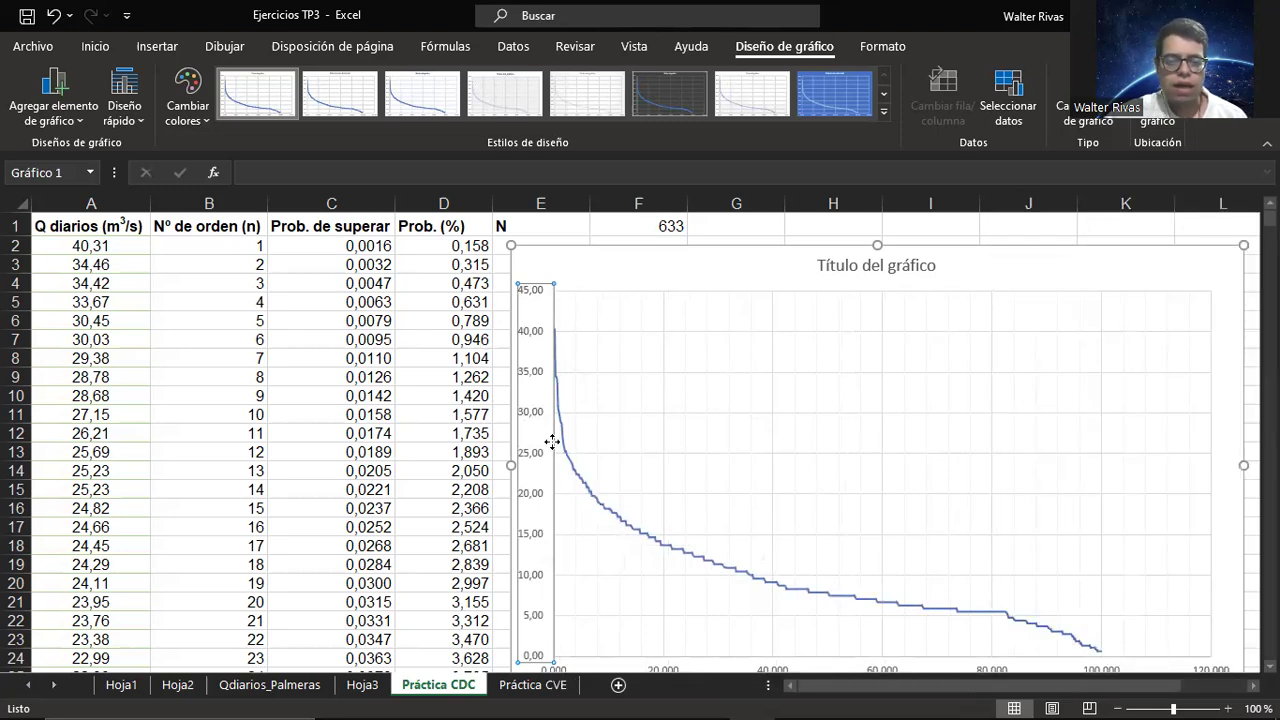
Step: Change the duration curve to a scatter chart with smoothed lines and markers, and enlarge the chart in width and height
{"action": "scroll", "coordinate": [548, 470], "scroll_direction": "down", "scroll_amount": 2}
{"action": "scroll", "coordinate": [323, 434], "scroll_direction": "up", "scroll_amount": 2}
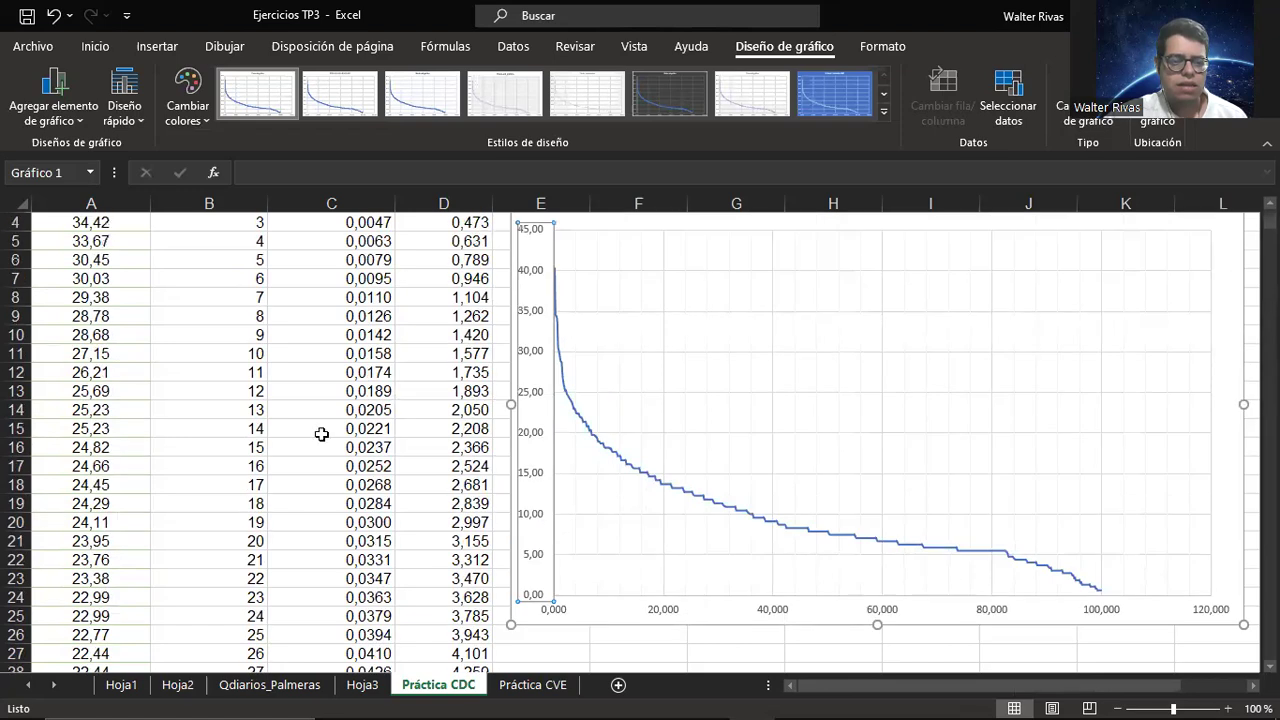
{"action": "scroll", "coordinate": [105, 385], "scroll_direction": "down", "scroll_amount": 3}
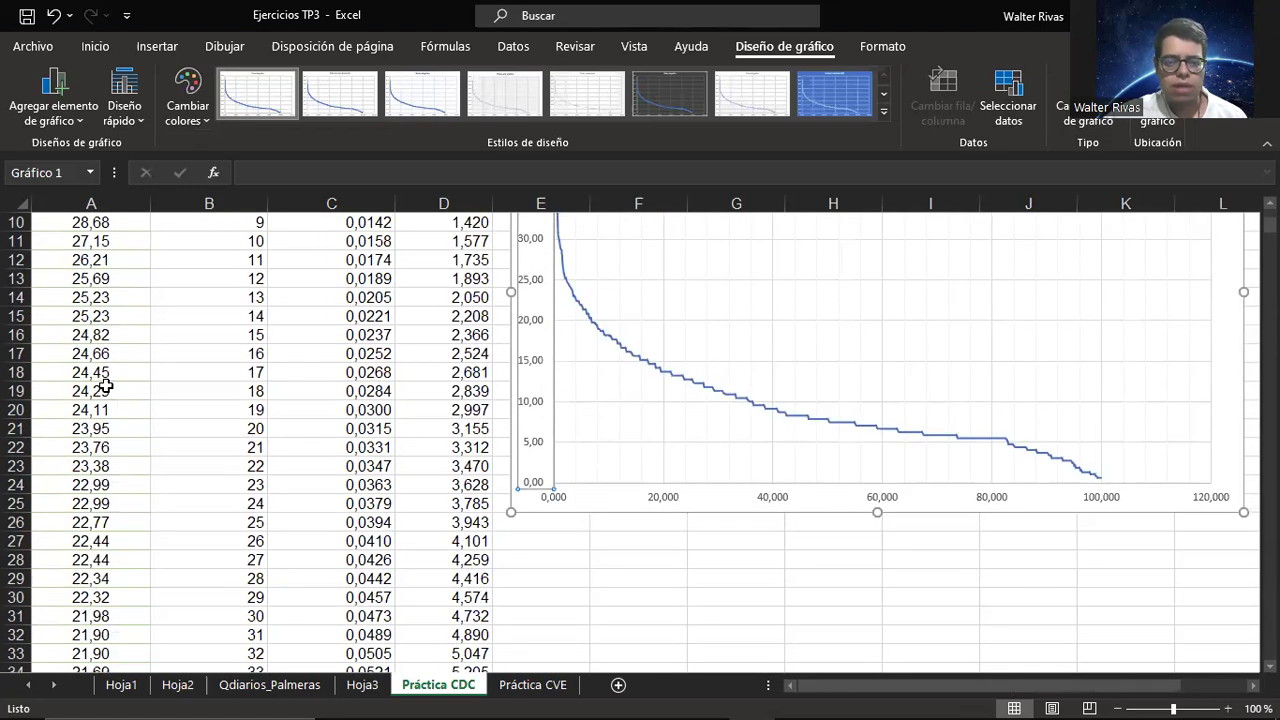
{"action": "scroll", "coordinate": [105, 385], "scroll_direction": "up", "scroll_amount": 3}
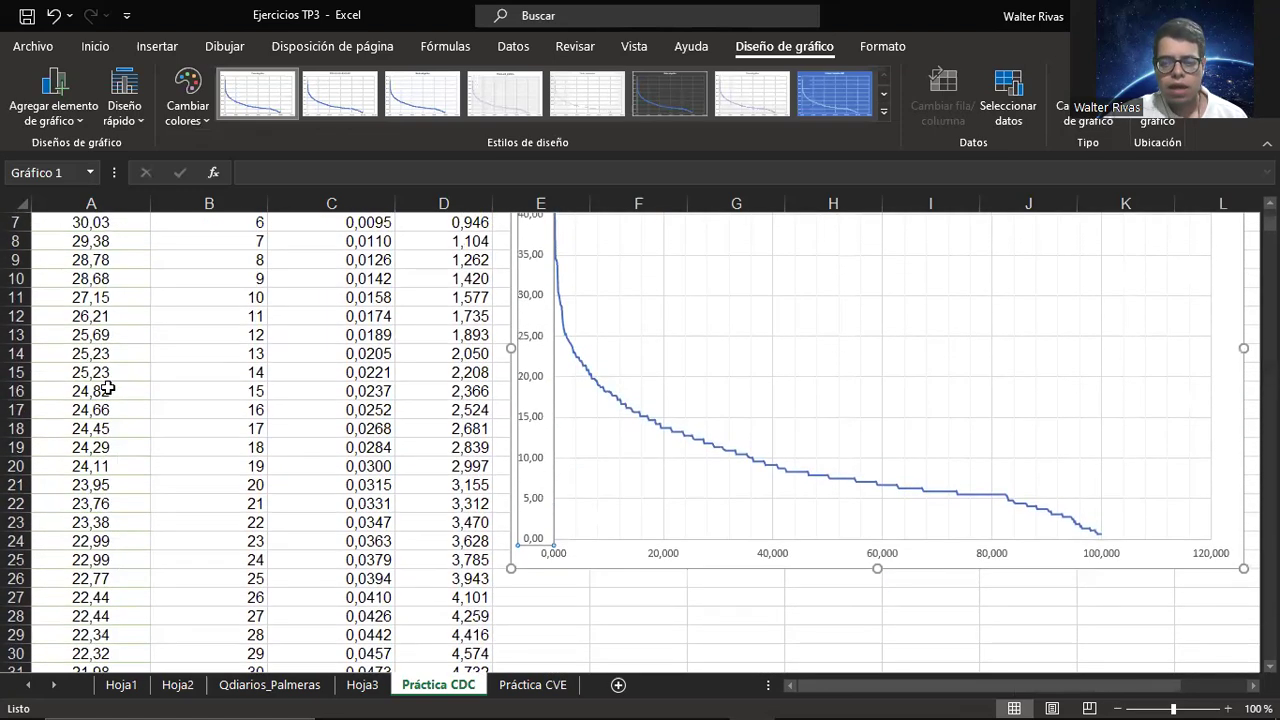
{"action": "scroll", "coordinate": [107, 388], "scroll_direction": "down", "scroll_amount": 1}
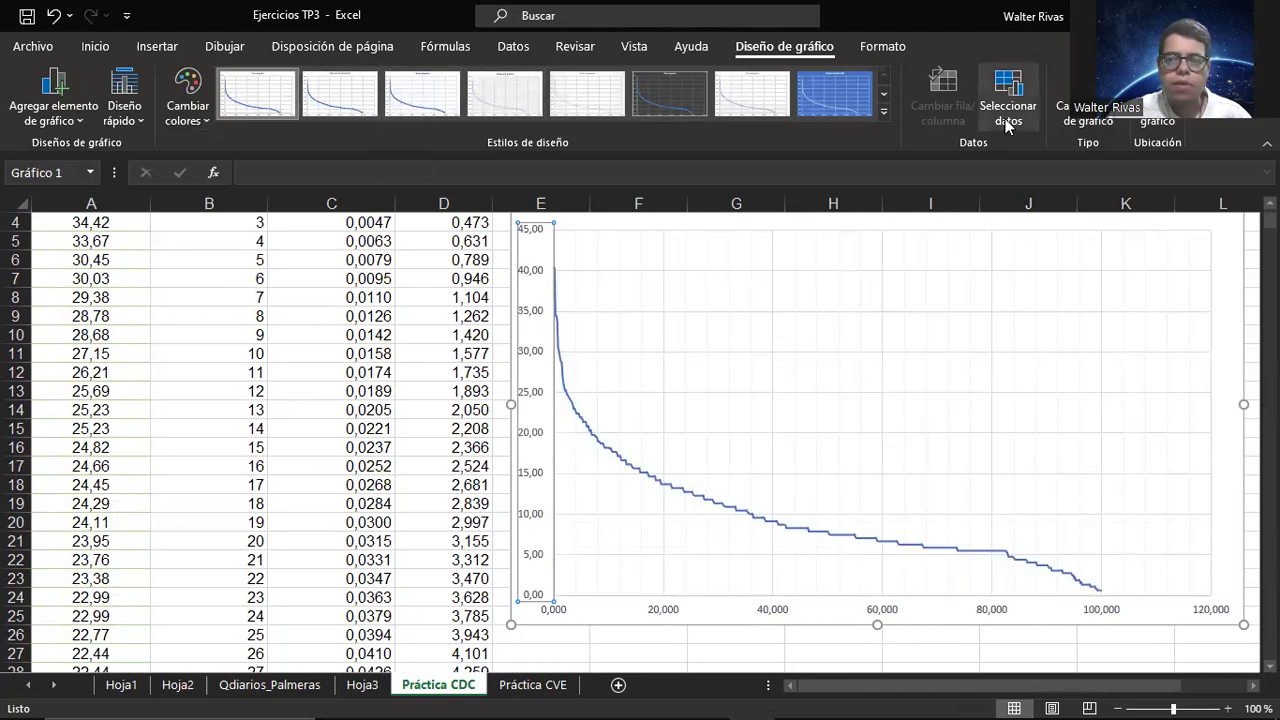
{"action": "left_click", "coordinate": [1066, 131]}
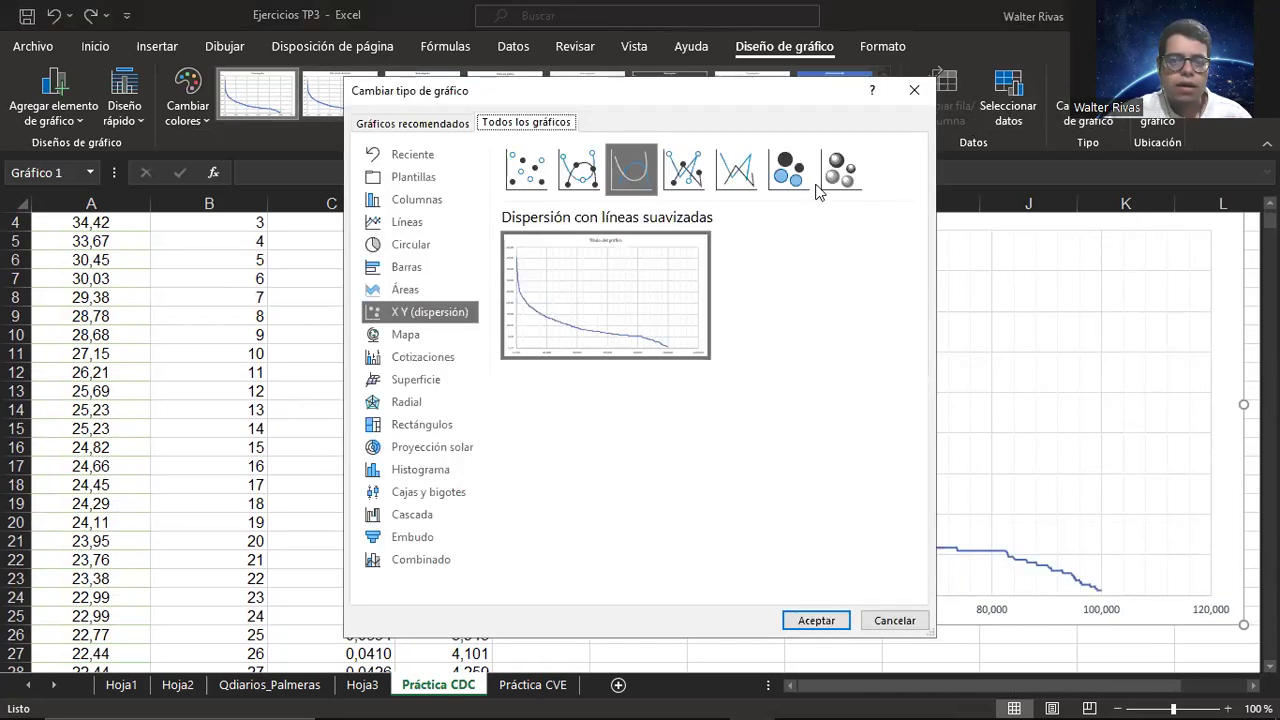
{"action": "left_click", "coordinate": [566, 176]}
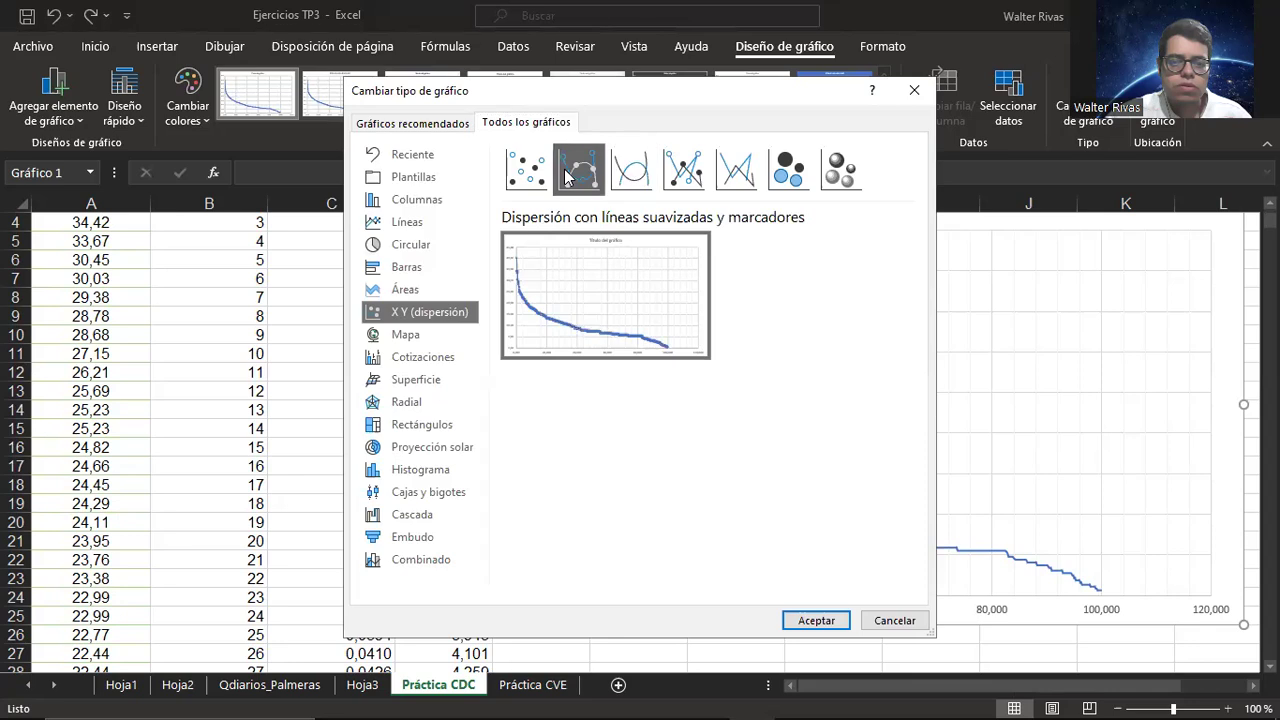
{"action": "left_click", "coordinate": [831, 623]}
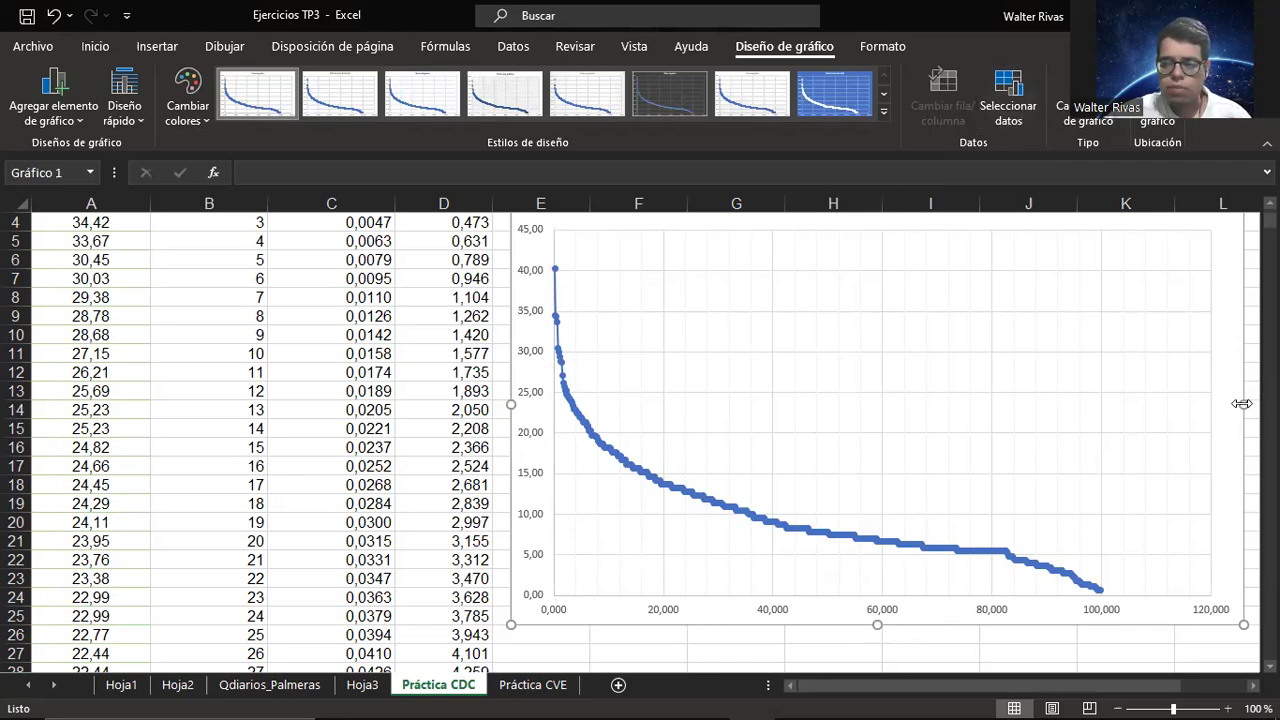
{"action": "left_click_drag", "start_coordinate": [1243, 404], "coordinate": [1258, 404]}
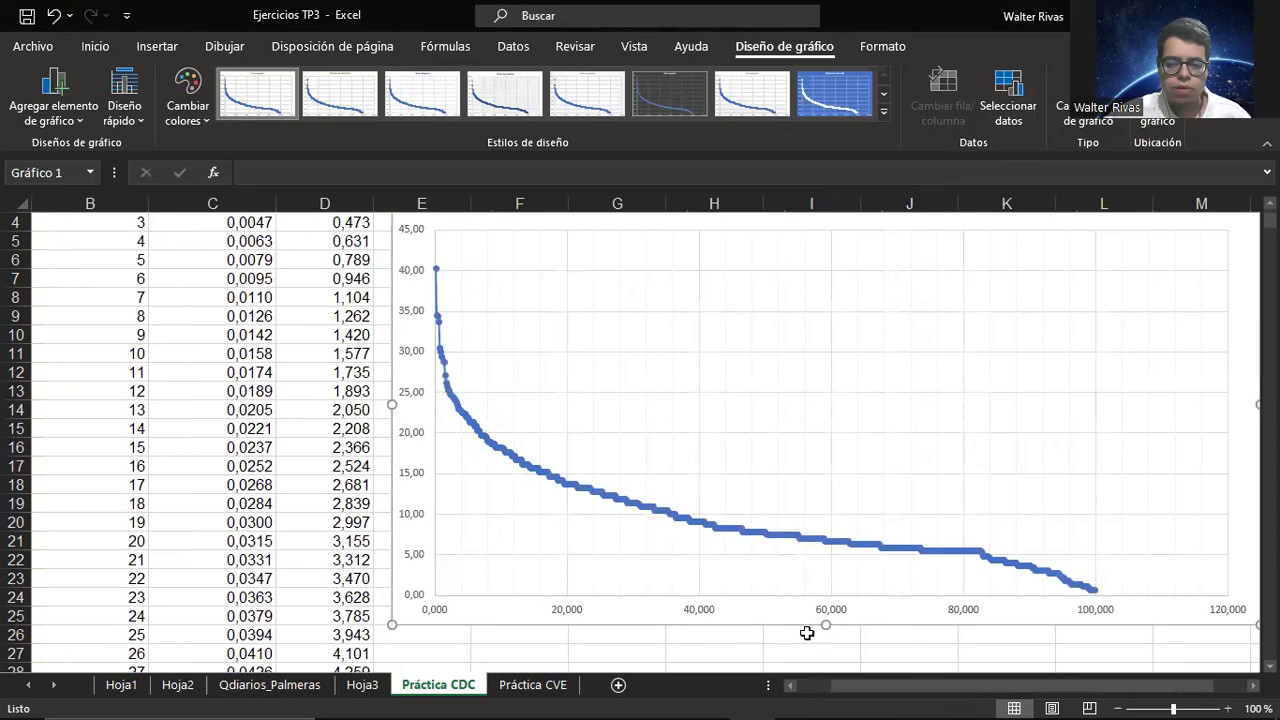
{"action": "left_click_drag", "start_coordinate": [826, 625], "coordinate": [826, 648]}
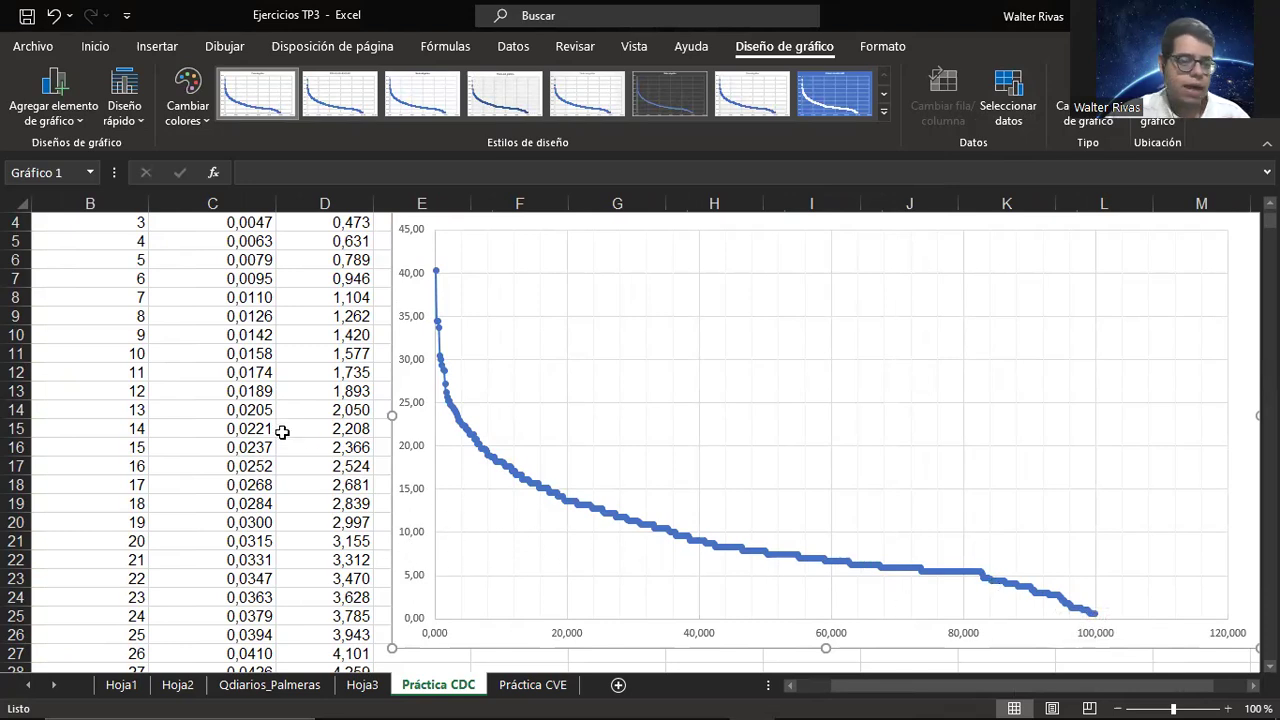
Step: Find the exceedance probability closest to 95 percent and select its row across A603:D603 to read the daily flow
{"action": "scroll", "coordinate": [284, 440], "scroll_direction": "down", "scroll_amount": 9}
{"action": "scroll", "coordinate": [286, 443], "scroll_direction": "down", "scroll_amount": 20}
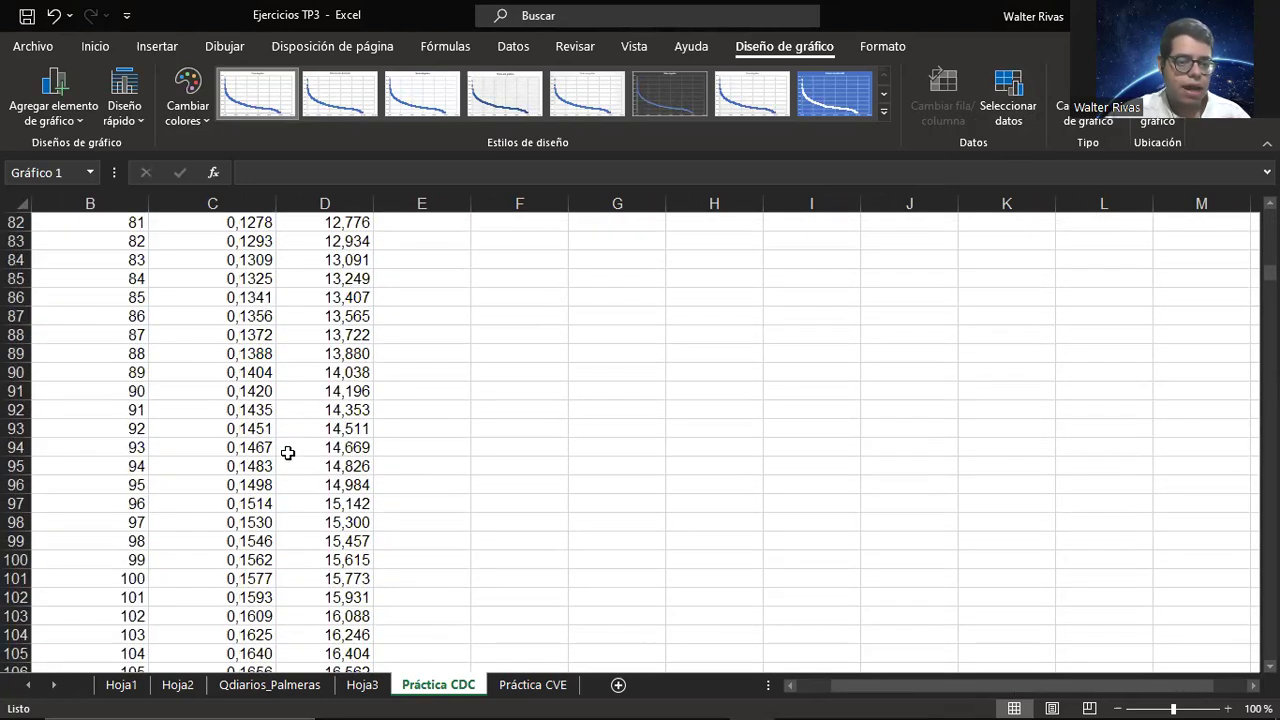
{"action": "scroll", "coordinate": [610, 434], "scroll_direction": "down", "scroll_amount": 1}
{"action": "left_click_drag", "start_coordinate": [1269, 307], "coordinate": [1245, 640]}
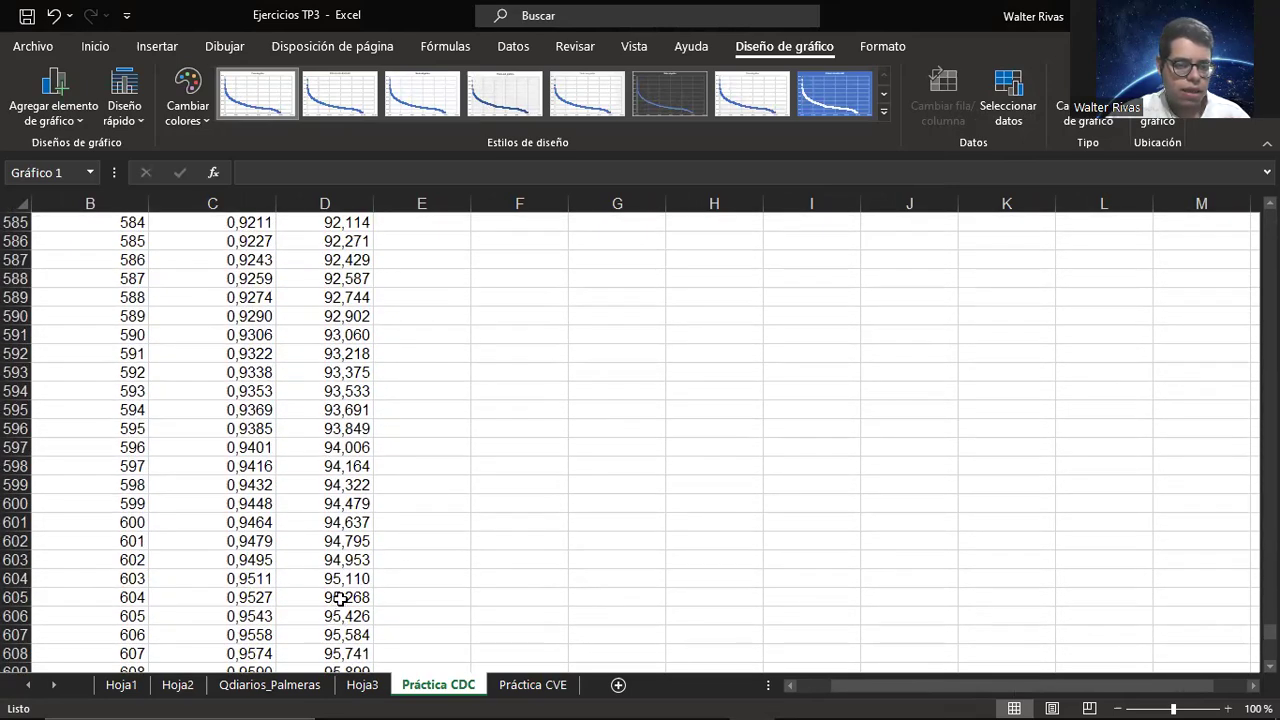
{"action": "left_click", "coordinate": [354, 562]}
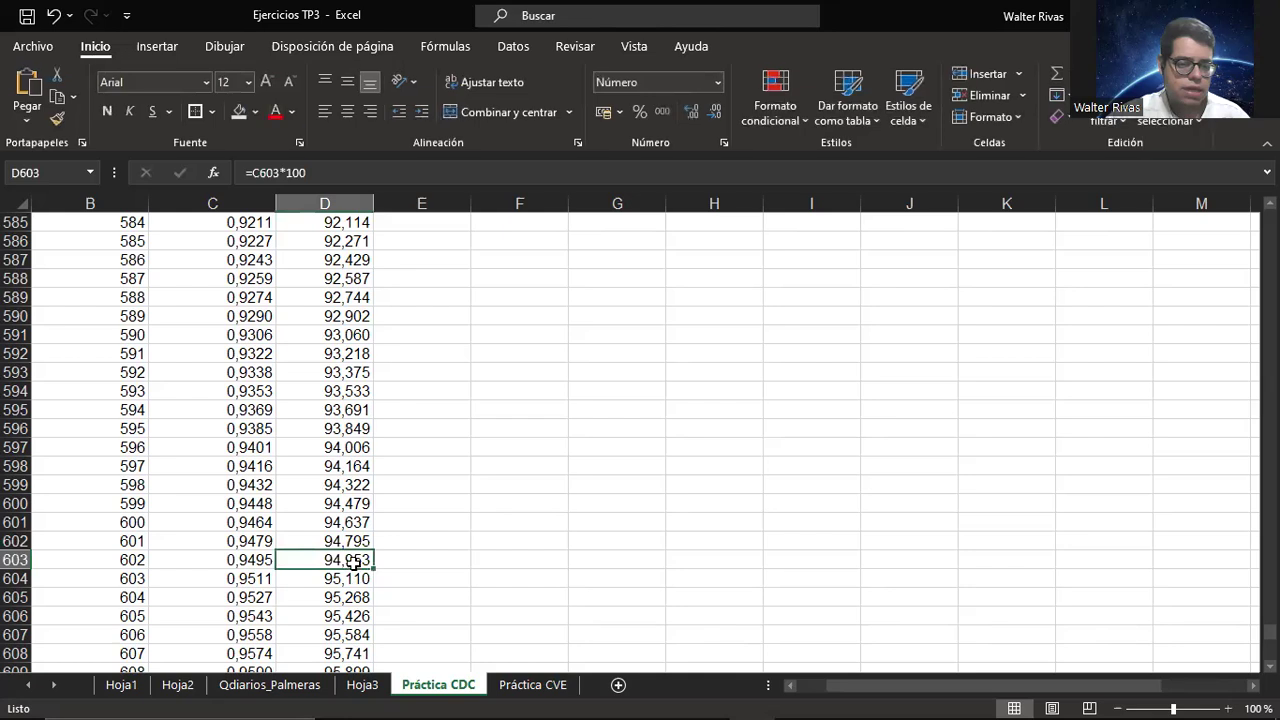
{"action": "left_click_drag", "start_coordinate": [344, 560], "coordinate": [87, 553]}
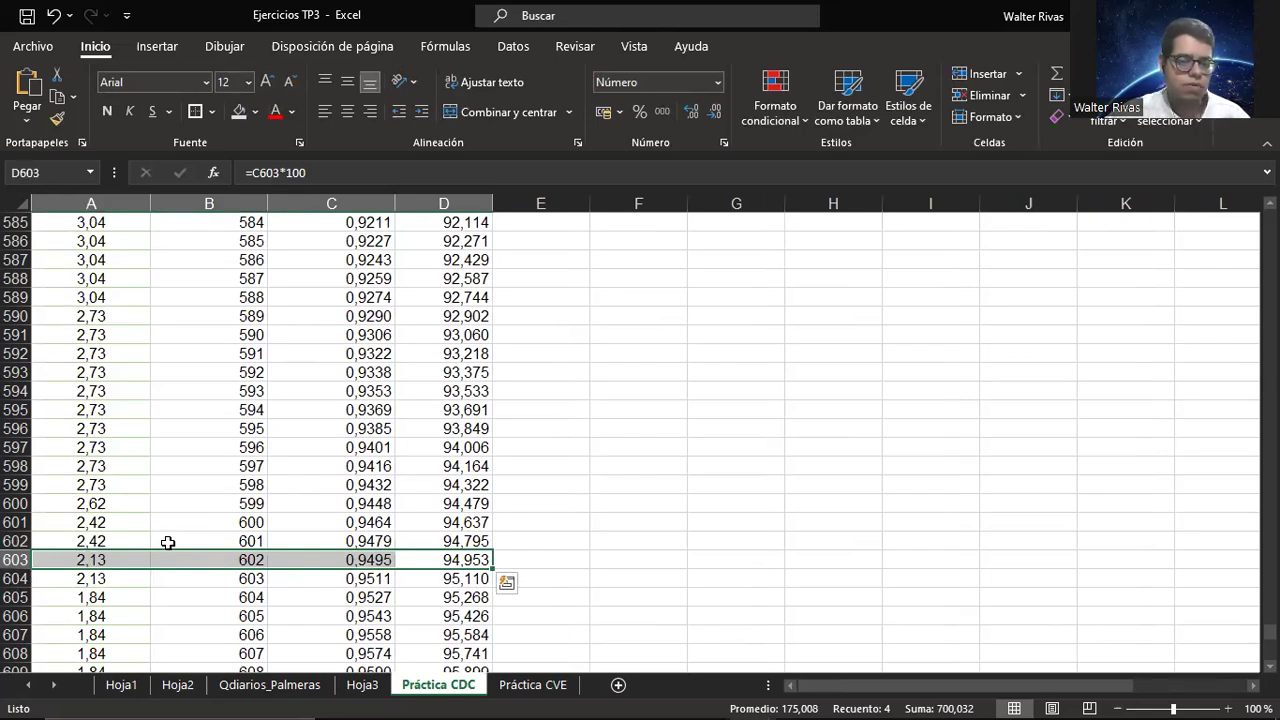
Step: Find the exceedance probability closest to 85 percent, select its row across A540:D540, and return to the start of the sheet
{"action": "scroll", "coordinate": [452, 400], "scroll_direction": "up", "scroll_amount": 9}
{"action": "scroll", "coordinate": [450, 412], "scroll_direction": "up", "scroll_amount": 8}
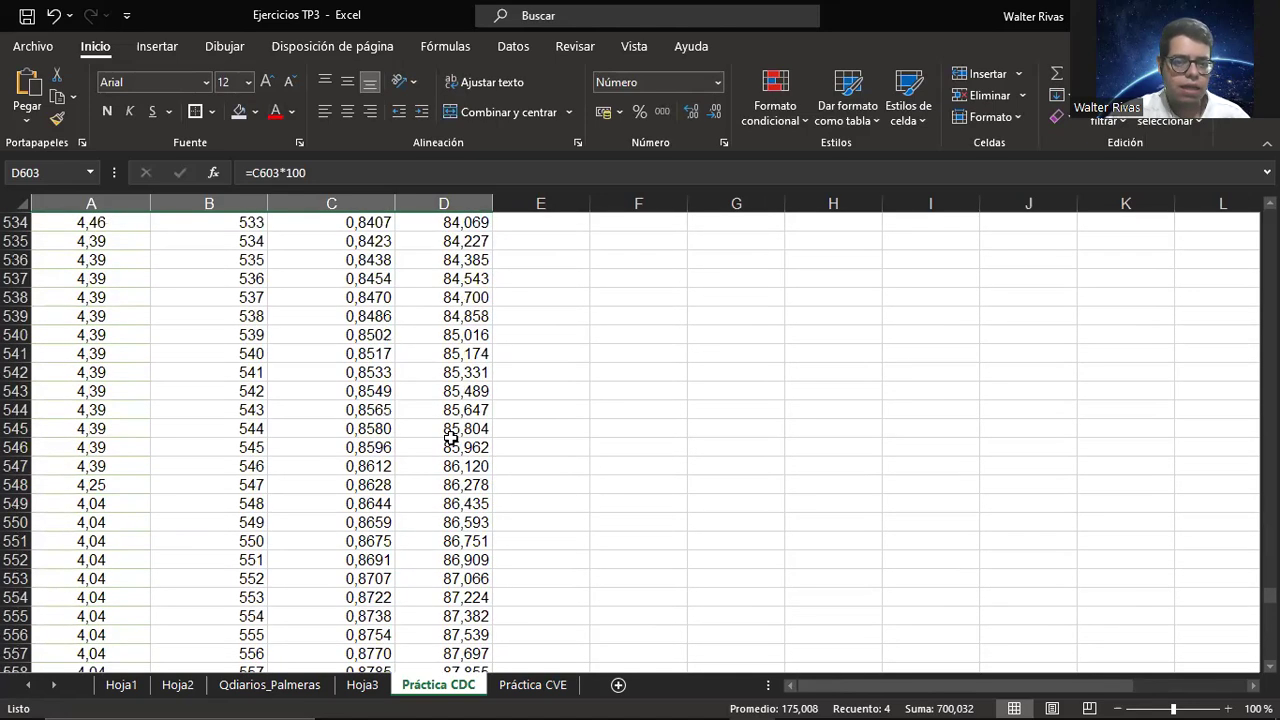
{"action": "left_click_drag", "start_coordinate": [471, 336], "coordinate": [213, 337]}
{"action": "left_click_drag", "start_coordinate": [8, 335], "coordinate": [12, 338]}
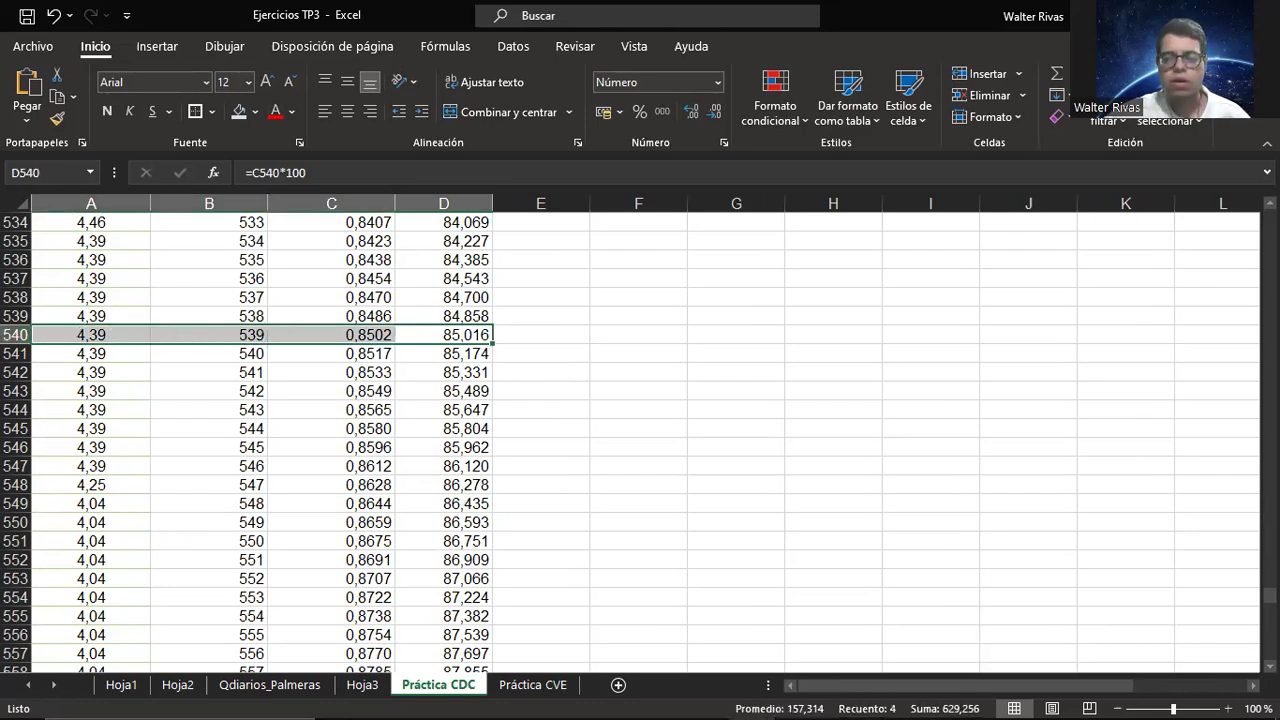
{"action": "left_click_drag", "start_coordinate": [1270, 595], "coordinate": [1270, 218]}
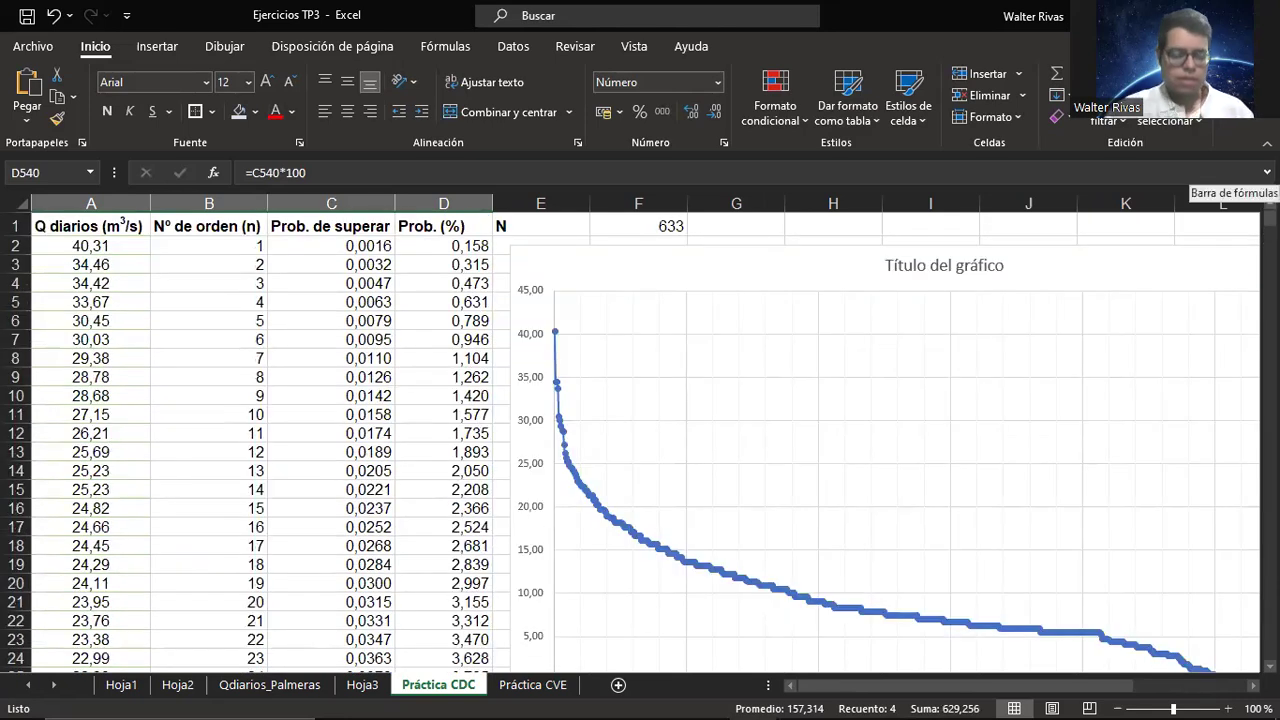